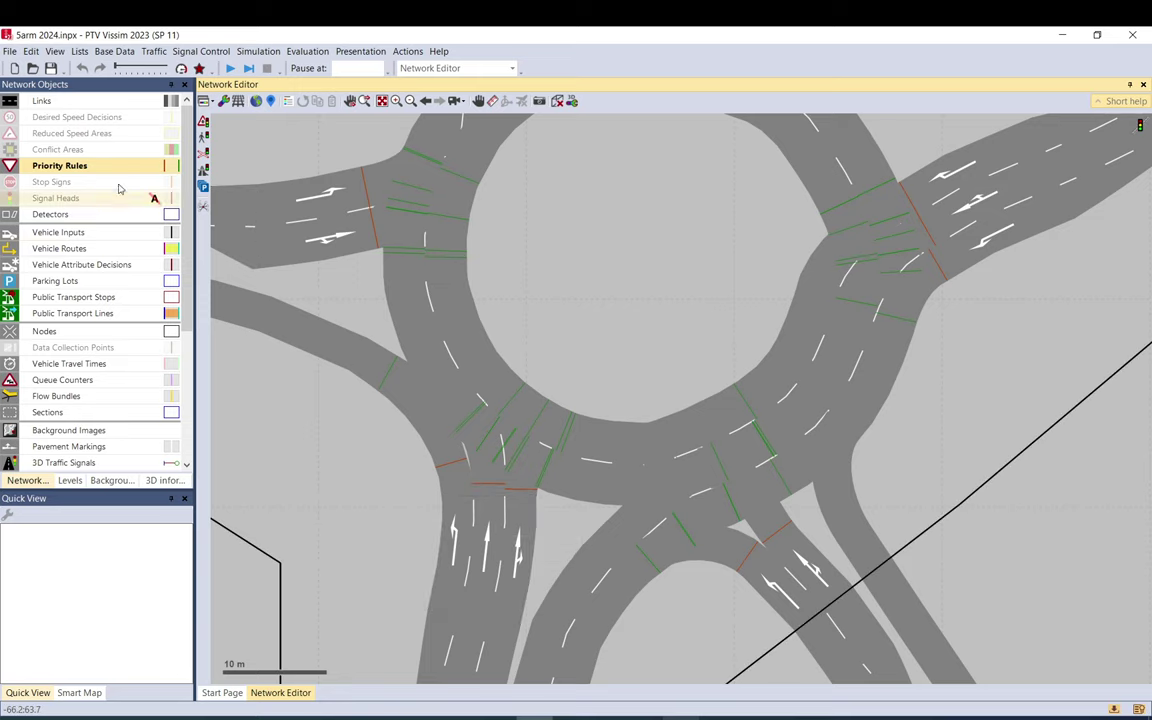
Display the roundabout's conflict areas for comparison and return to the priority rules
{"action": "left_click", "coordinate": [145, 148]}
{"action": "scroll", "coordinate": [575, 343], "scroll_direction": "down", "scroll_amount": 2}
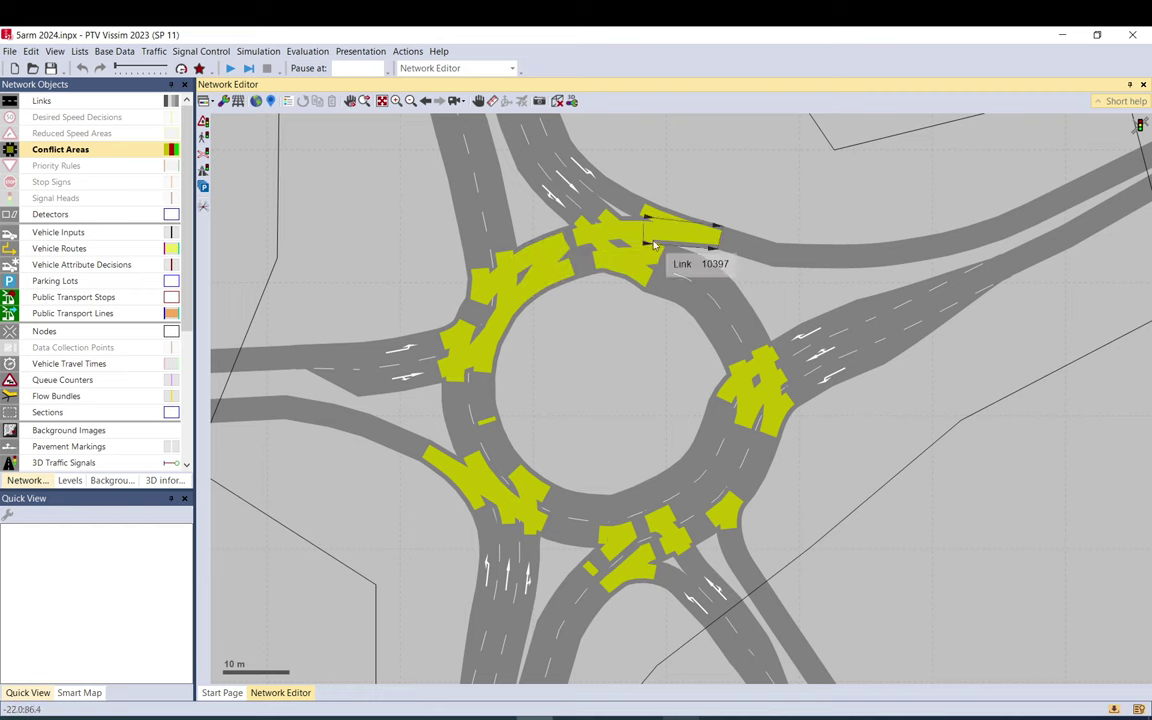
{"action": "left_click", "coordinate": [60, 101]}
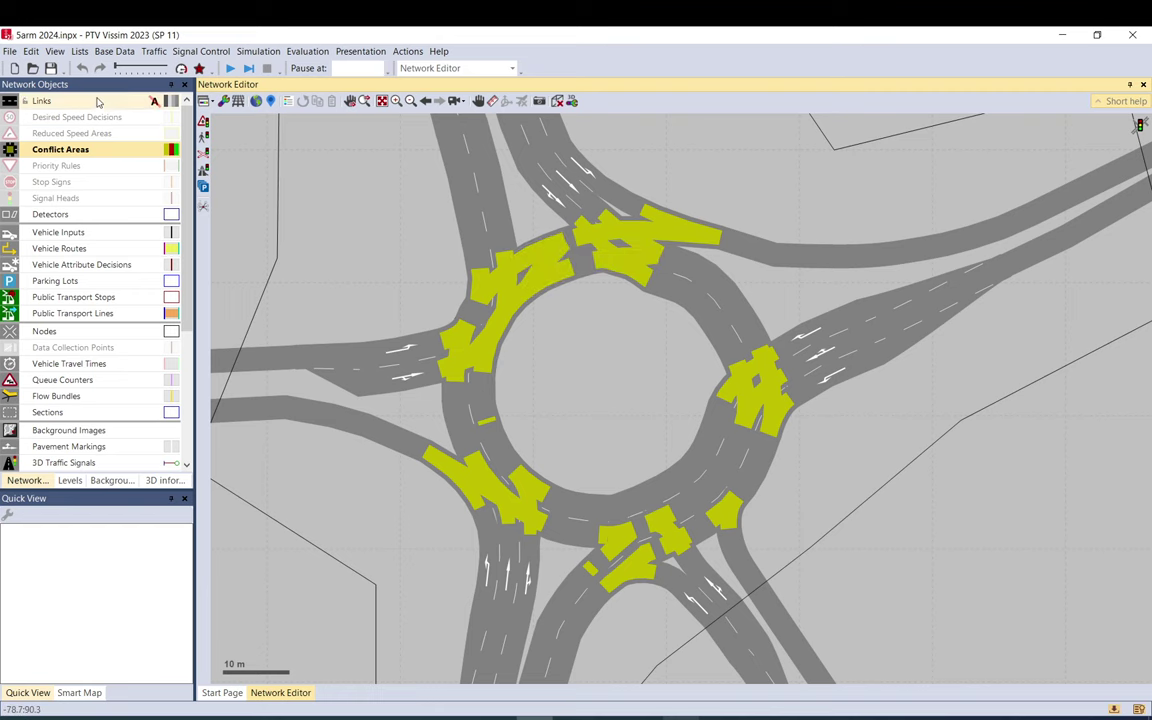
{"action": "left_click", "coordinate": [74, 166]}
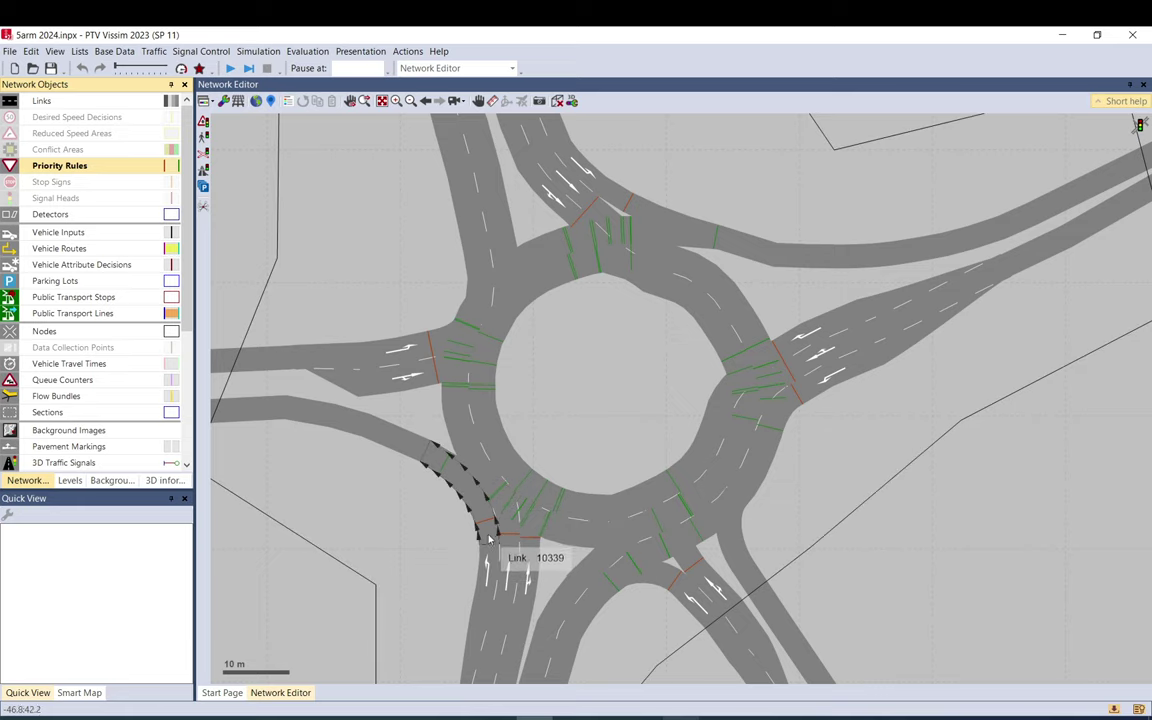
Examine connectors 10341, 10339 and 10327 where the three-lane approach meets the circulating lanes and the exit
{"action": "scroll", "coordinate": [518, 551], "scroll_direction": "up", "scroll_amount": 2}
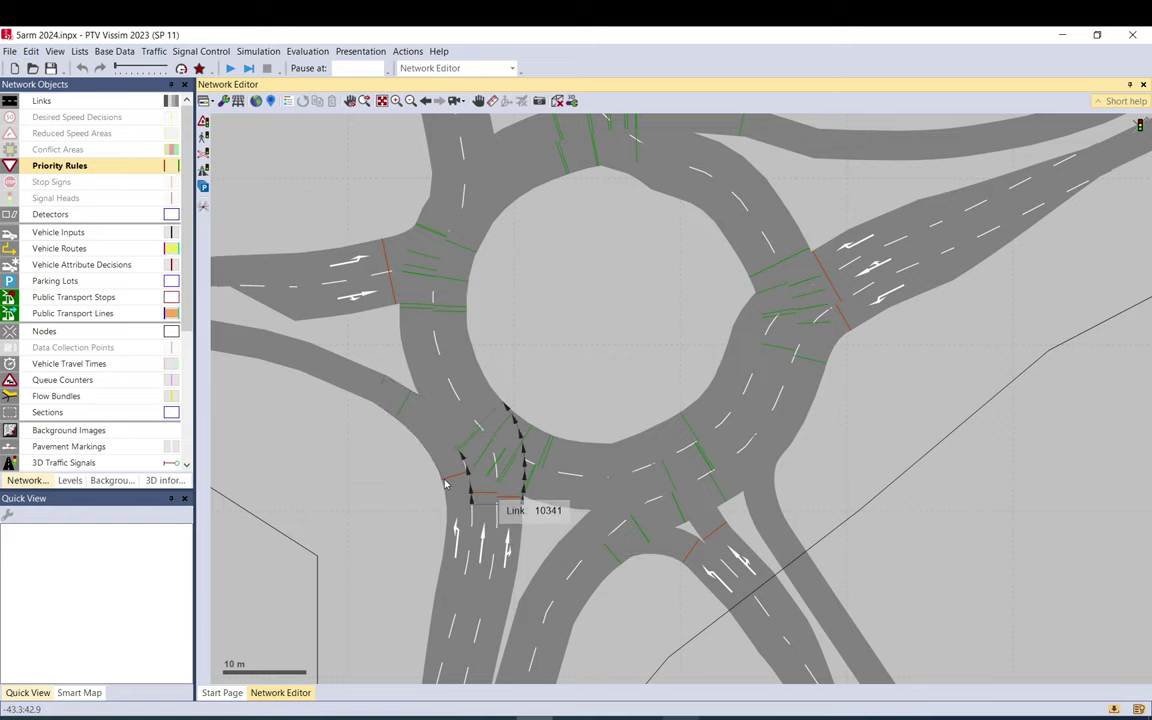
{"action": "scroll", "coordinate": [455, 475], "scroll_direction": "up", "scroll_amount": 1}
{"action": "left_click_drag", "start_coordinate": [357, 271], "coordinate": [380, 278]}
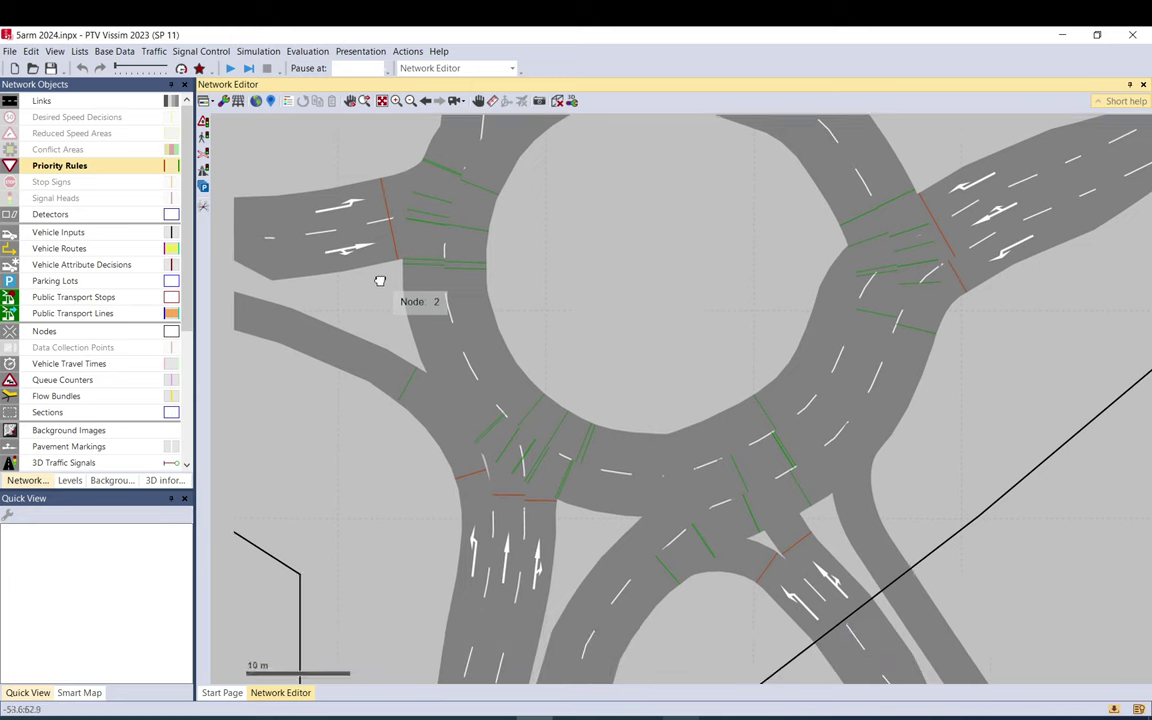
{"action": "scroll", "coordinate": [515, 580], "scroll_direction": "up", "scroll_amount": 1}
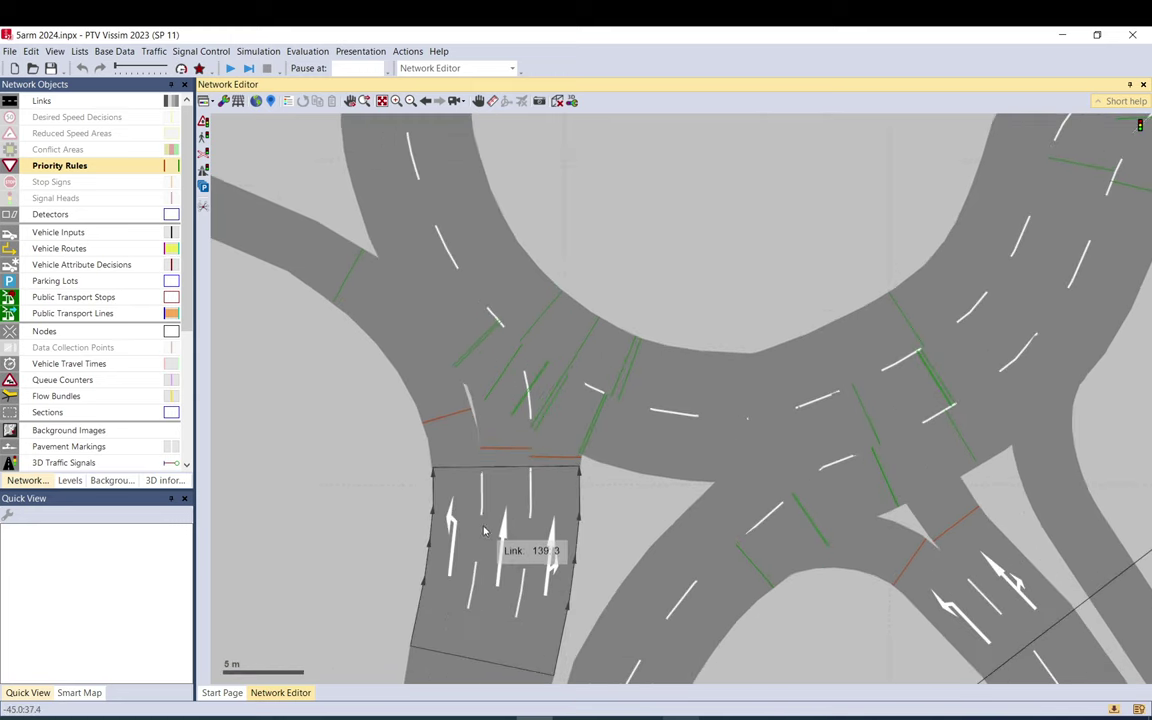
{"action": "left_click", "coordinate": [472, 440]}
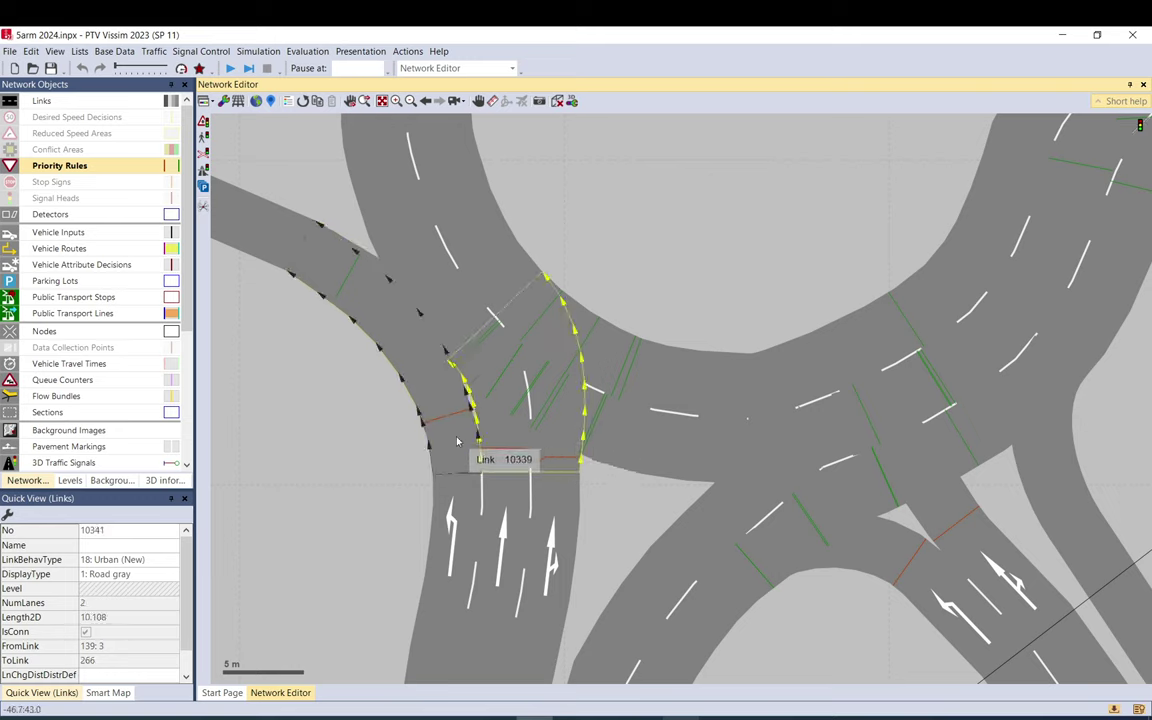
{"action": "left_click", "coordinate": [535, 446]}
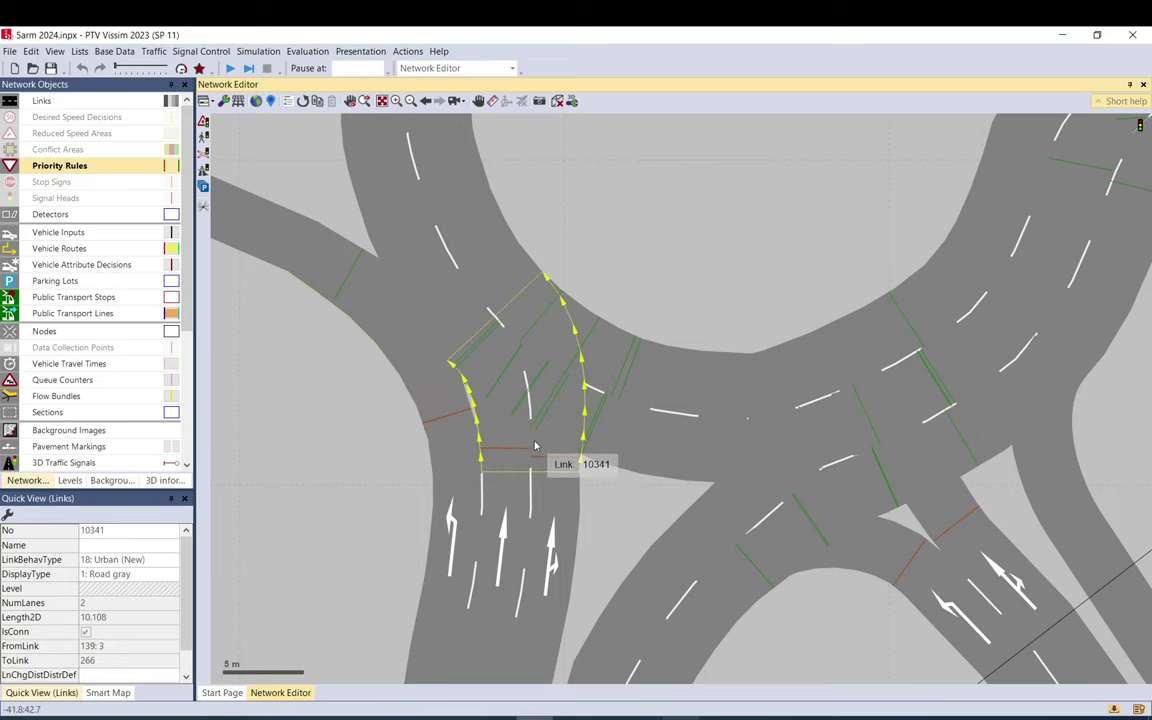
{"action": "left_click", "coordinate": [436, 377]}
{"action": "scroll", "coordinate": [368, 250], "scroll_direction": "up", "scroll_amount": 3}
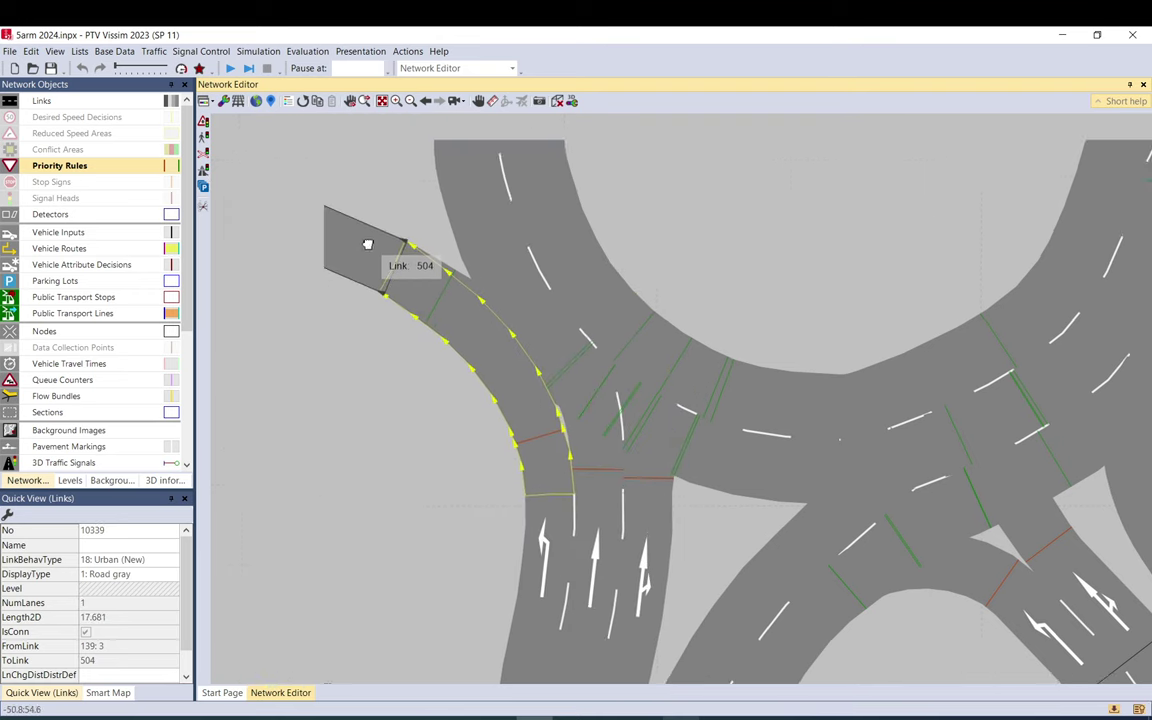
{"action": "scroll", "coordinate": [370, 280], "scroll_direction": "down", "scroll_amount": 3}
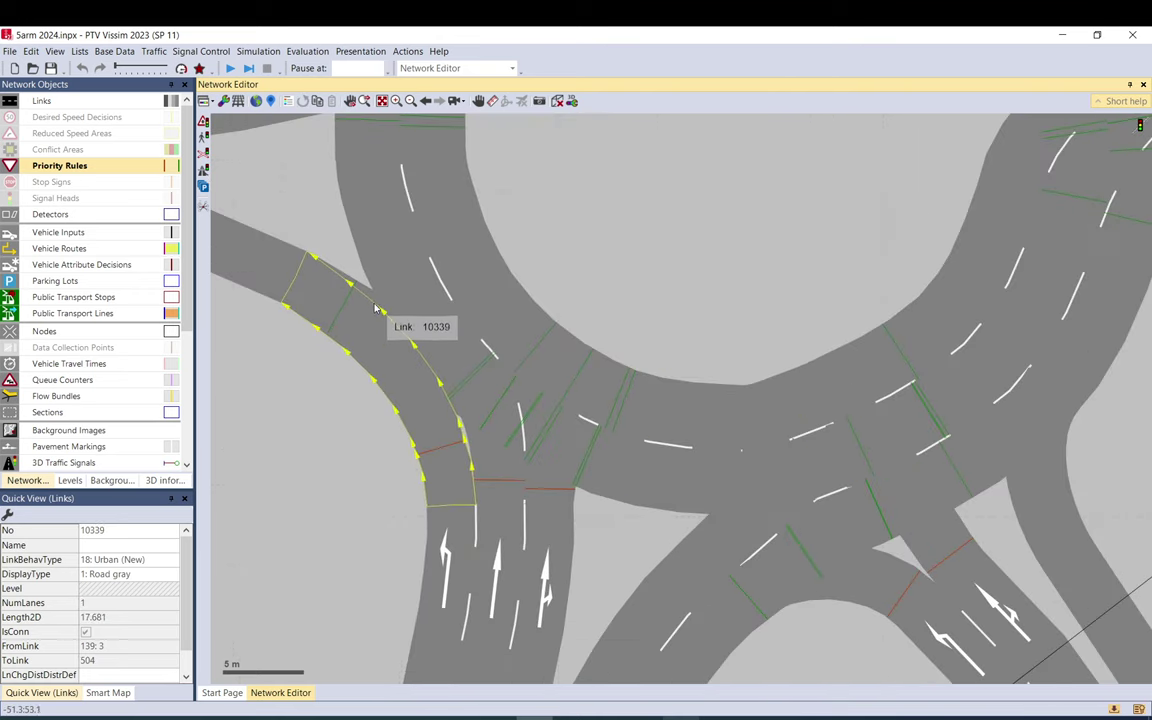
{"action": "left_click", "coordinate": [376, 318]}
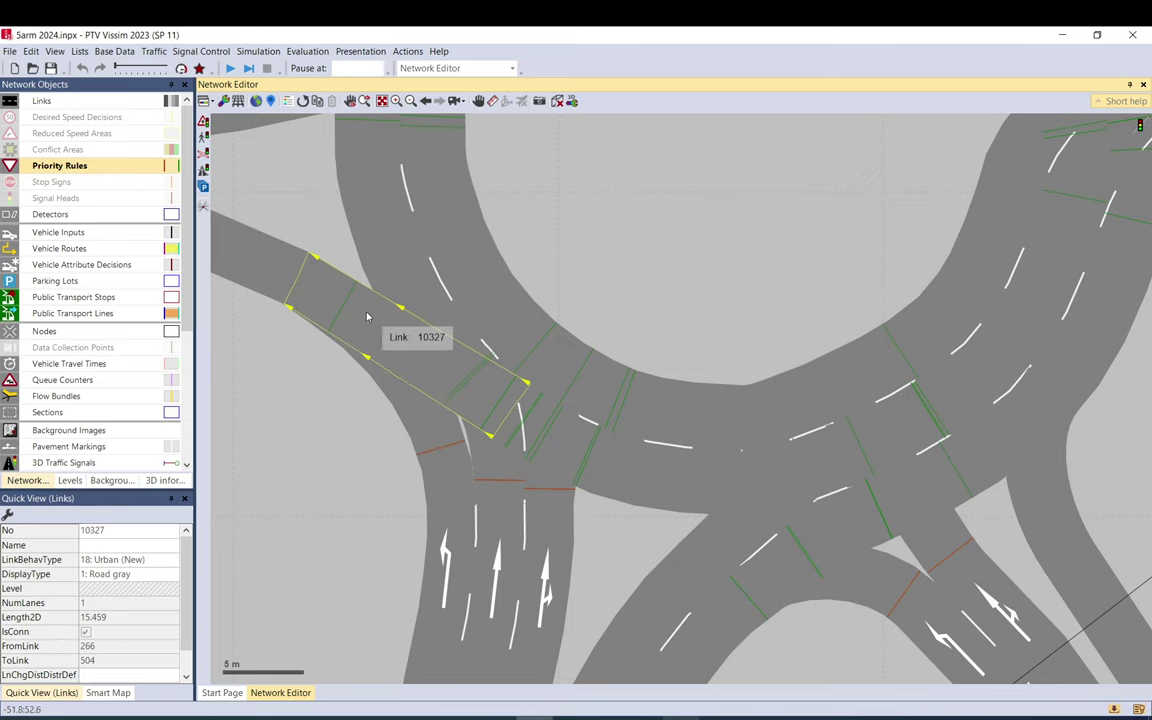
Show the priority rules list with conflict markers for the stop line of rule 512 on connector 10339, and reduce the list's height
{"action": "left_click", "coordinate": [432, 462]}
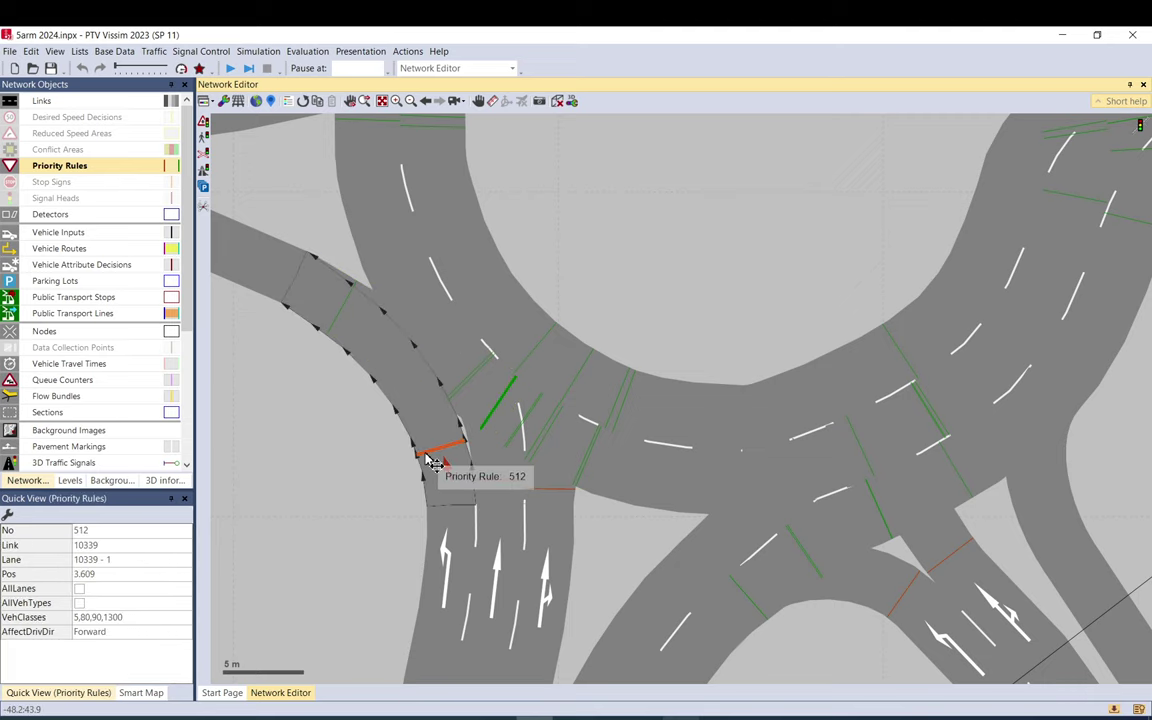
{"action": "right_click", "coordinate": [432, 462]}
{"action": "left_click", "coordinate": [450, 510]}
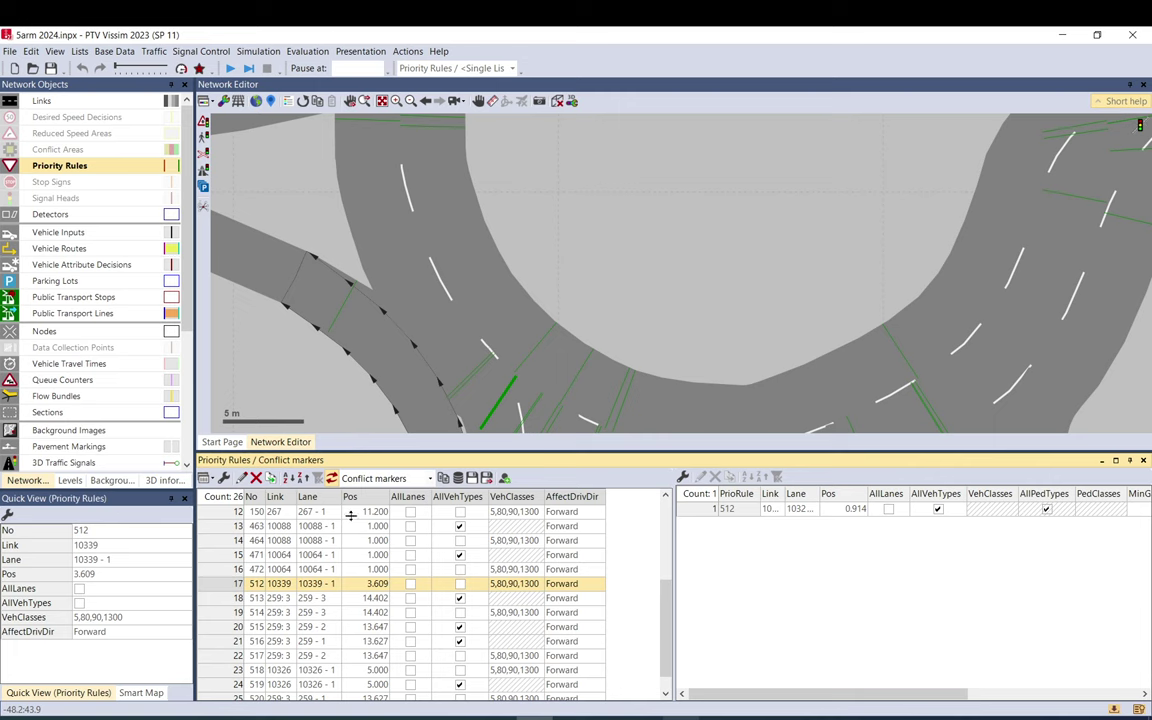
{"action": "left_click_drag", "start_coordinate": [350, 451], "coordinate": [350, 562]}
{"action": "scroll", "coordinate": [443, 420], "scroll_direction": "up", "scroll_amount": 2}
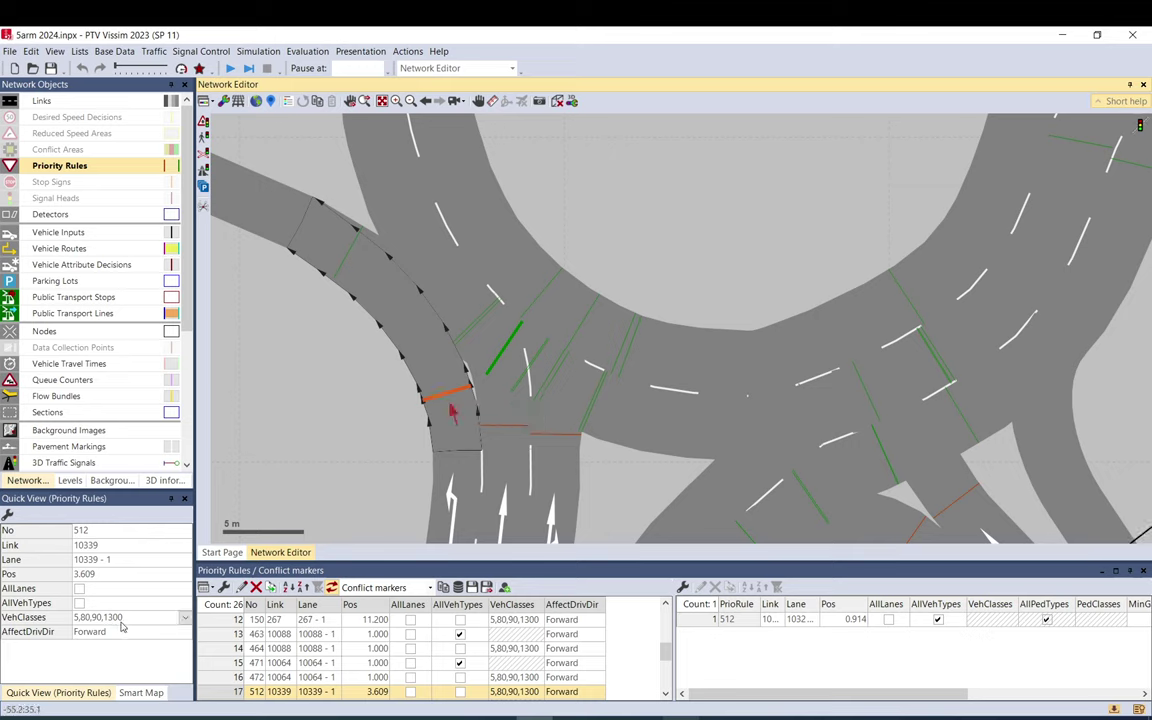
Review the vehicle classes and gap settings of priority rule 512, and close its settings without changes
{"action": "left_click", "coordinate": [228, 694]}
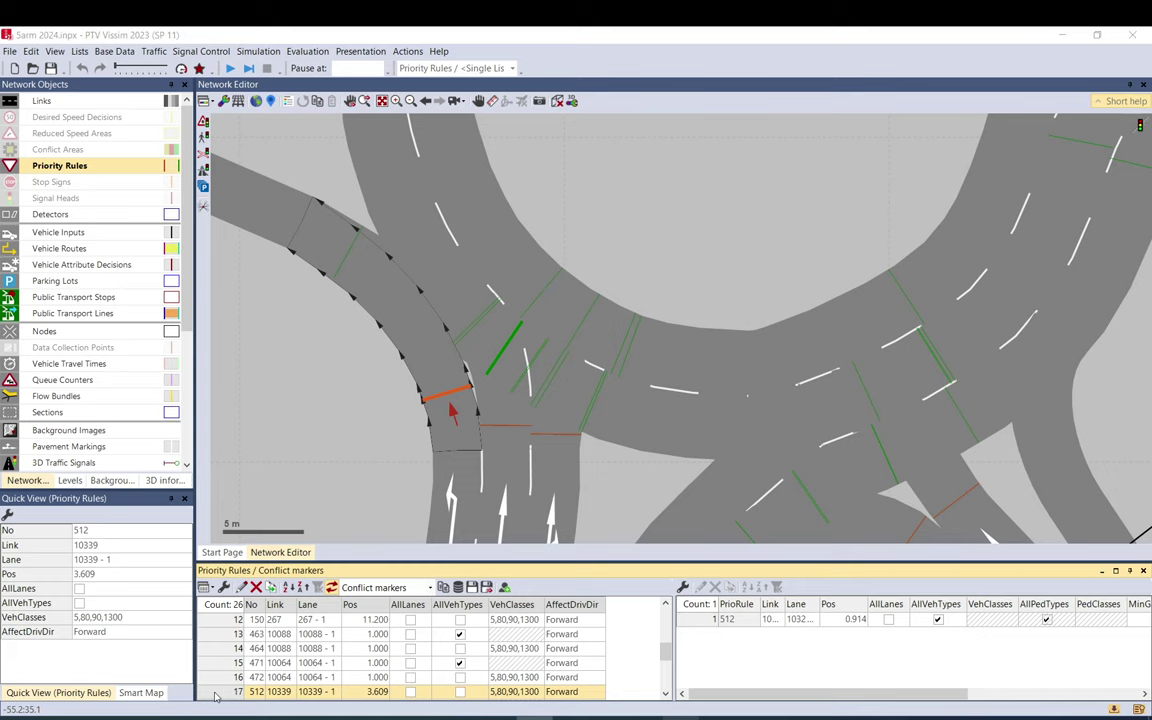
{"action": "double_click", "coordinate": [703, 617]}
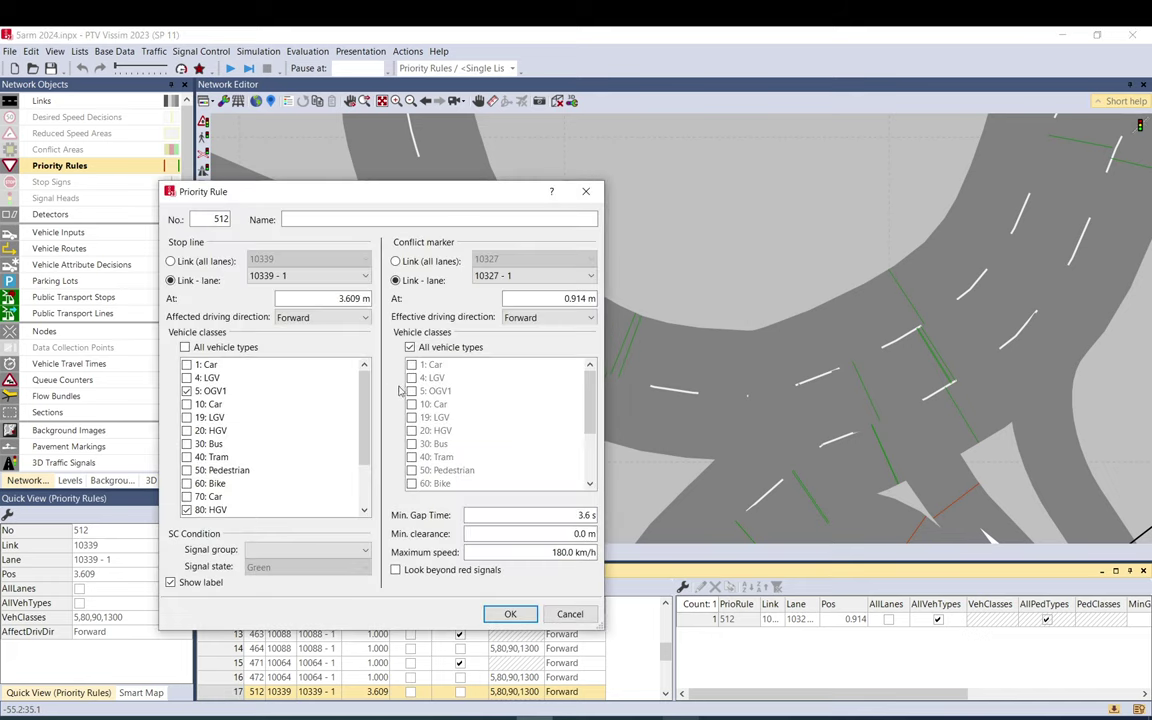
{"action": "mouse_move", "coordinate": [364, 406]}
{"action": "left_mouse_down"}
{"action": "mouse_move", "coordinate": [364, 446]}
{"action": "mouse_move", "coordinate": [366, 385]}
{"action": "mouse_move", "coordinate": [364, 460]}
{"action": "mouse_move", "coordinate": [371, 386]}
{"action": "left_mouse_up"}
{"action": "left_click", "coordinate": [571, 614]}
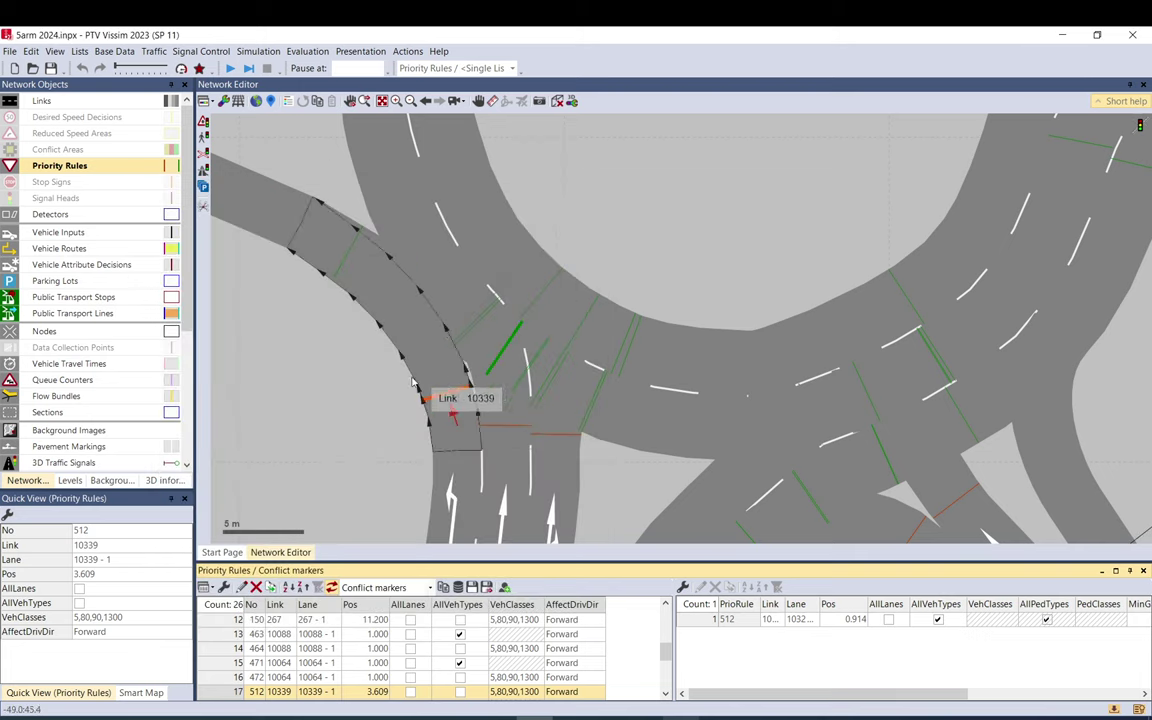
Inspect connector 10339 and the overlapping stop line of priority rule 521 on it
{"action": "left_click", "coordinate": [370, 362]}
{"action": "scroll", "coordinate": [463, 416], "scroll_direction": "up", "scroll_amount": 3}
{"action": "left_click", "coordinate": [490, 425]}
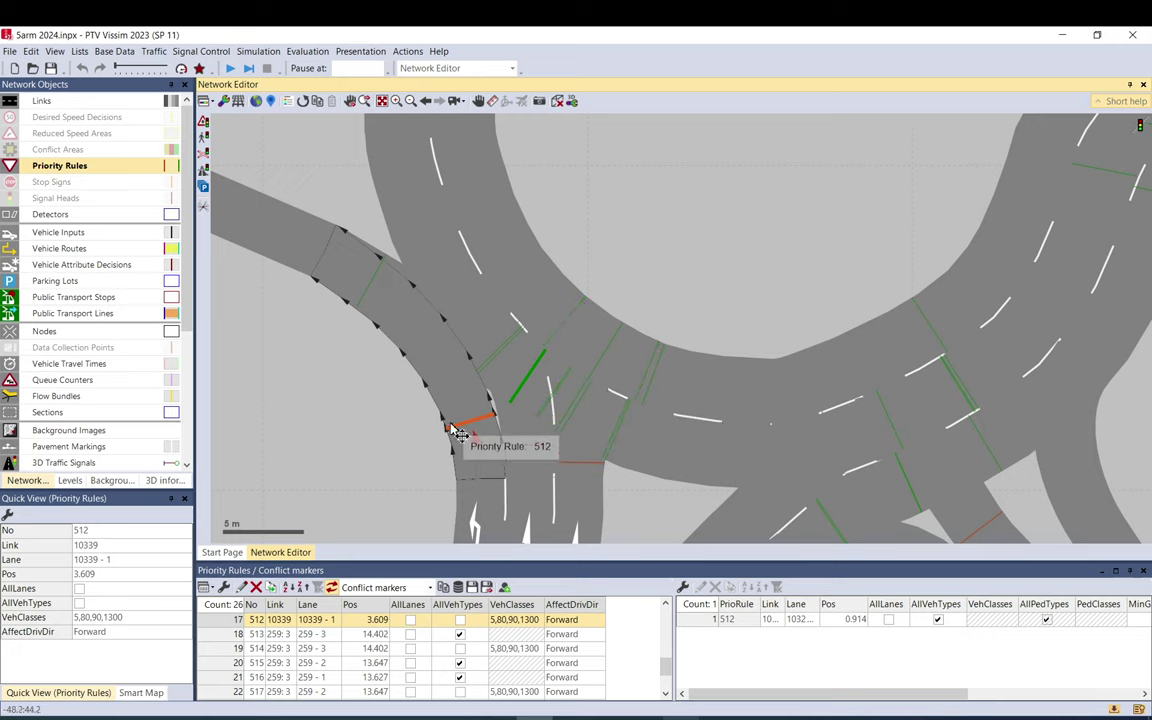
{"action": "left_click", "coordinate": [468, 472]}
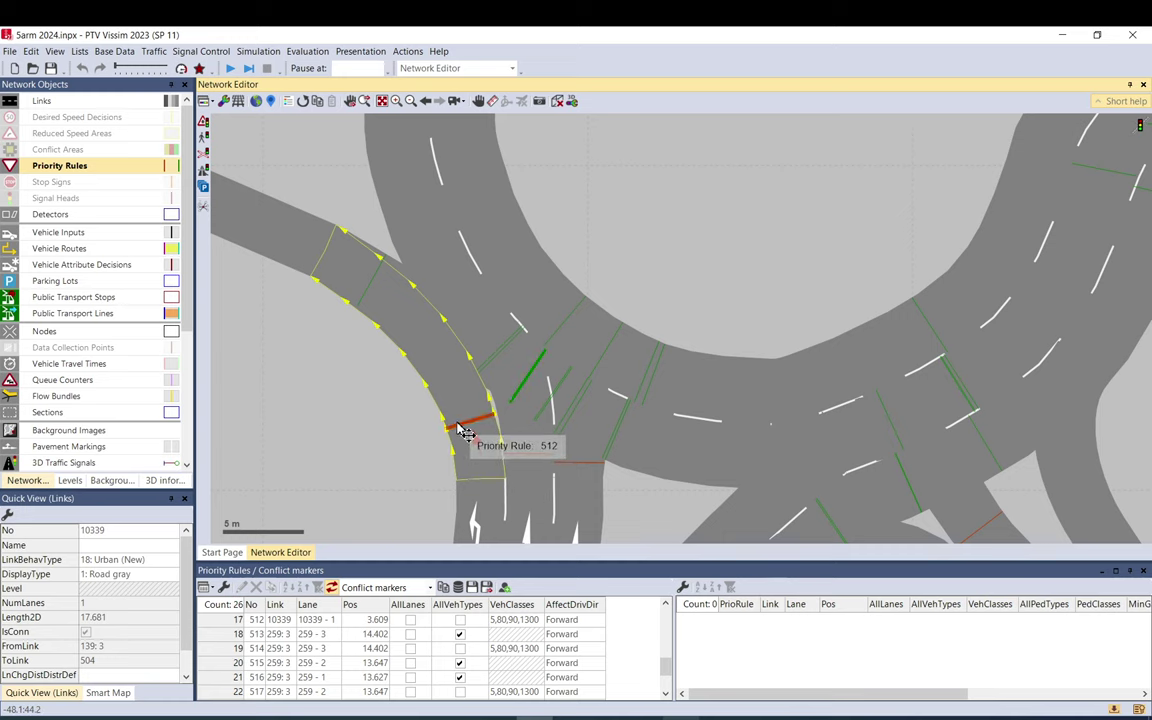
{"action": "left_click", "coordinate": [465, 432]}
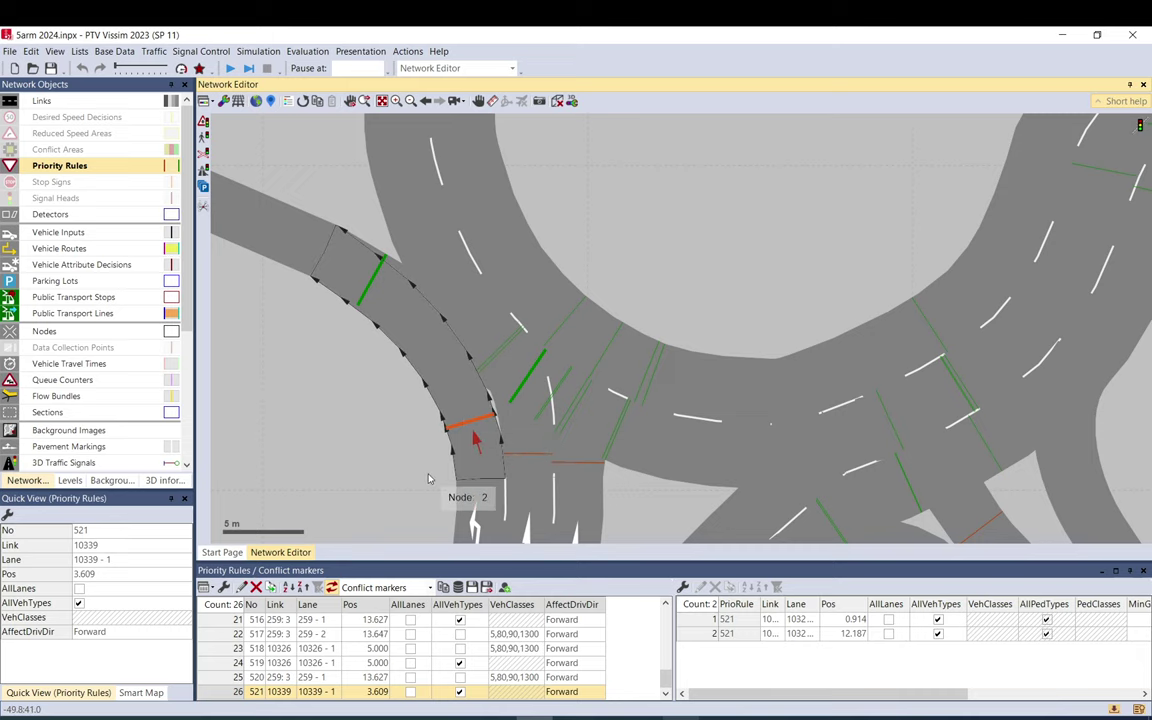
Move the stop line of priority rule 512 slightly forward on connector 10339 to position 3.905 m
{"action": "scroll", "coordinate": [465, 435], "scroll_direction": "up", "scroll_amount": 3}
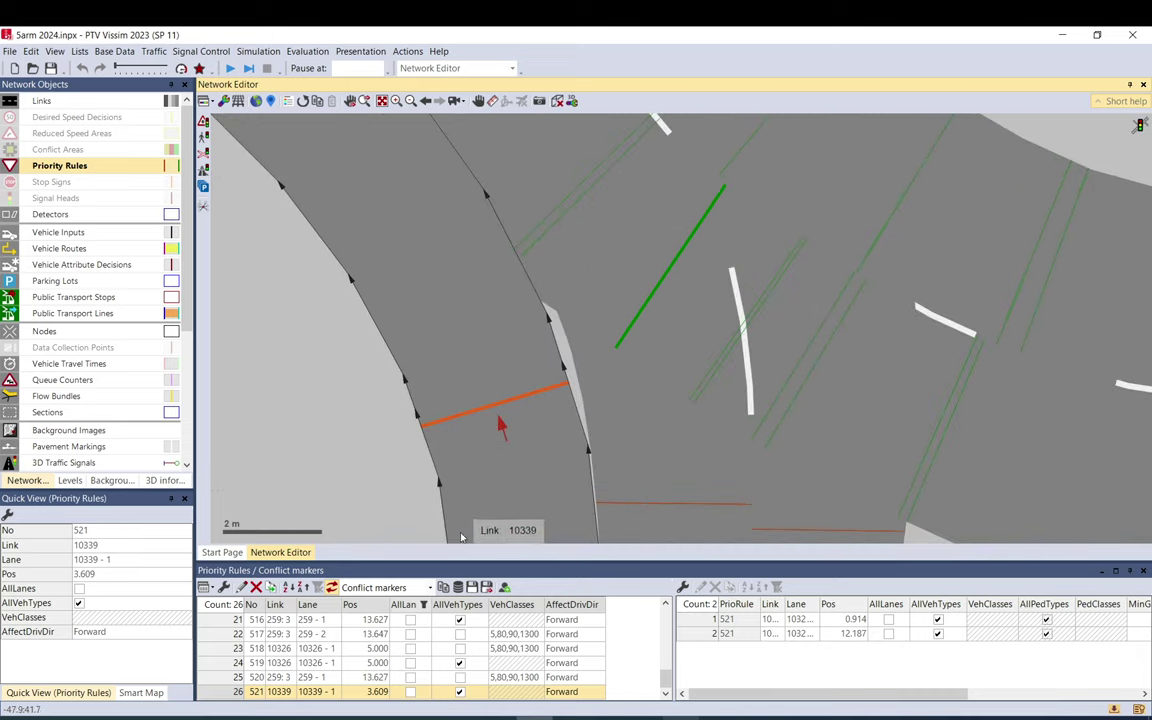
{"action": "left_click", "coordinate": [473, 419]}
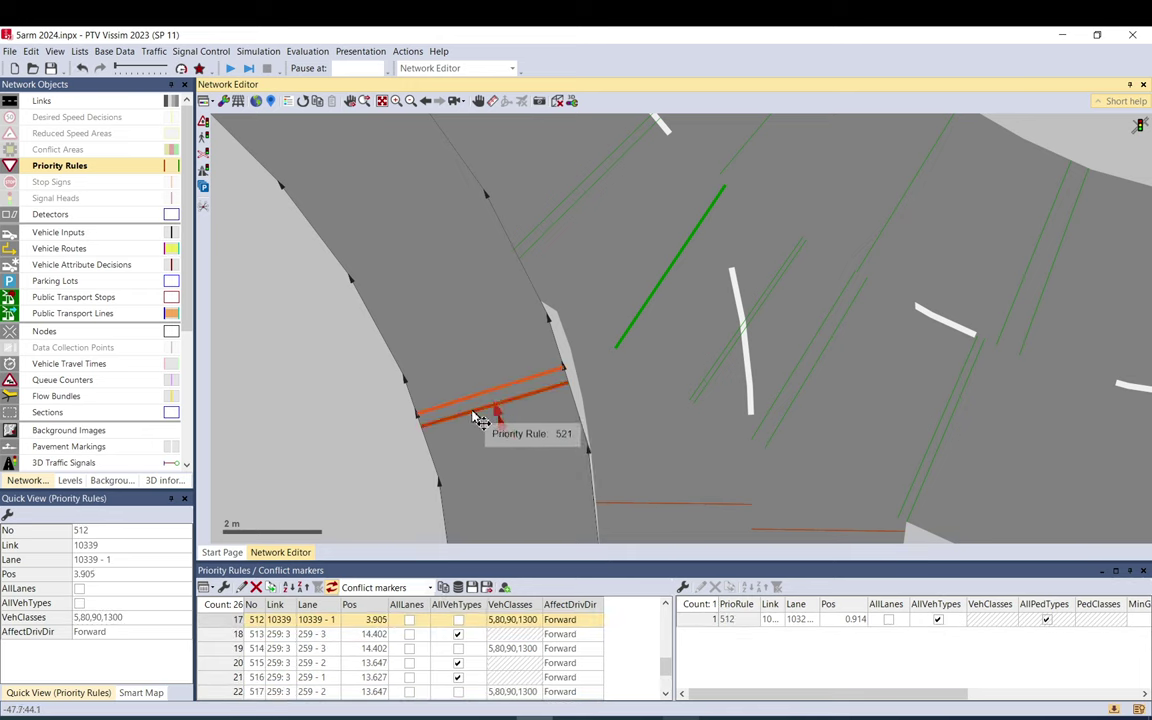
{"action": "left_click", "coordinate": [474, 421]}
{"action": "left_click", "coordinate": [475, 420]}
{"action": "left_click", "coordinate": [476, 419]}
{"action": "left_click", "coordinate": [476, 419]}
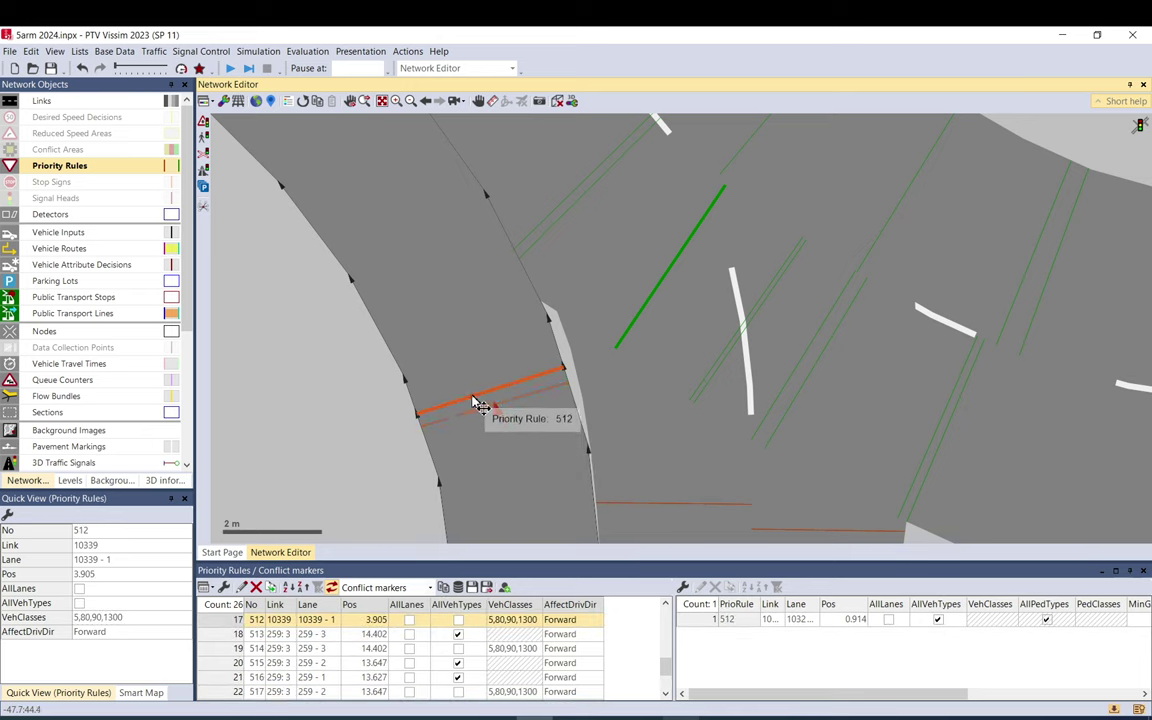
Review the vehicle class settings of priority rule 521's stop line and close them without changes
{"action": "left_click", "coordinate": [478, 421]}
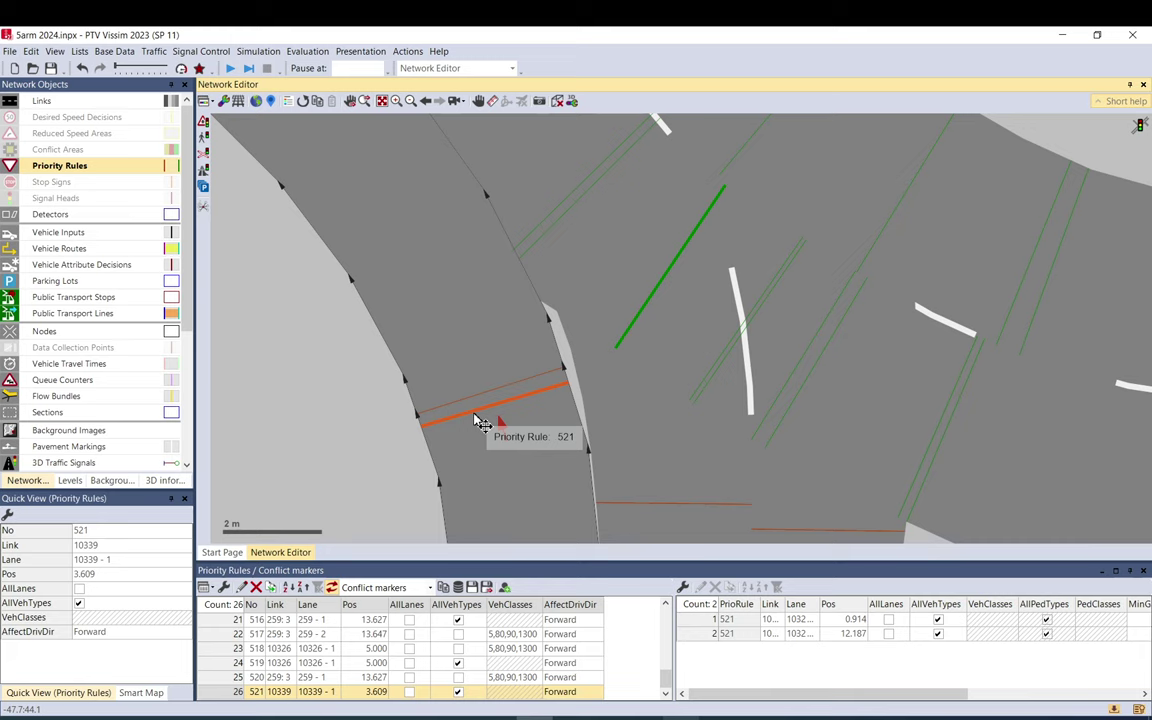
{"action": "double_click", "coordinate": [474, 420]}
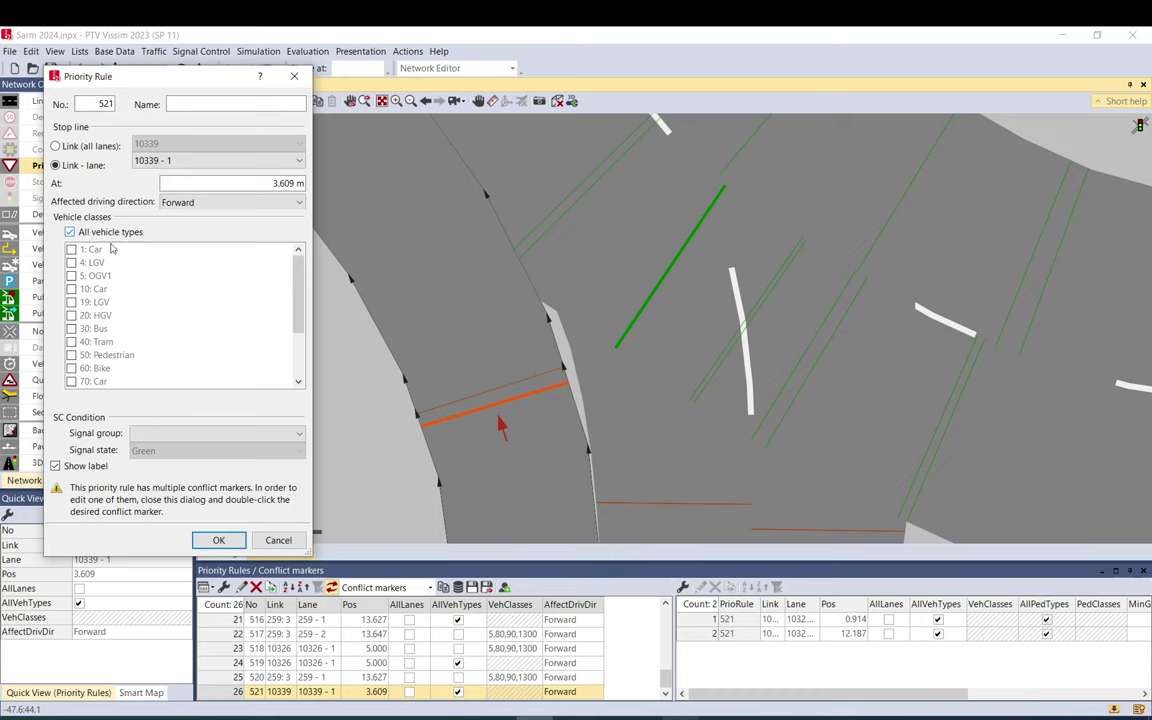
{"action": "left_click", "coordinate": [279, 540]}
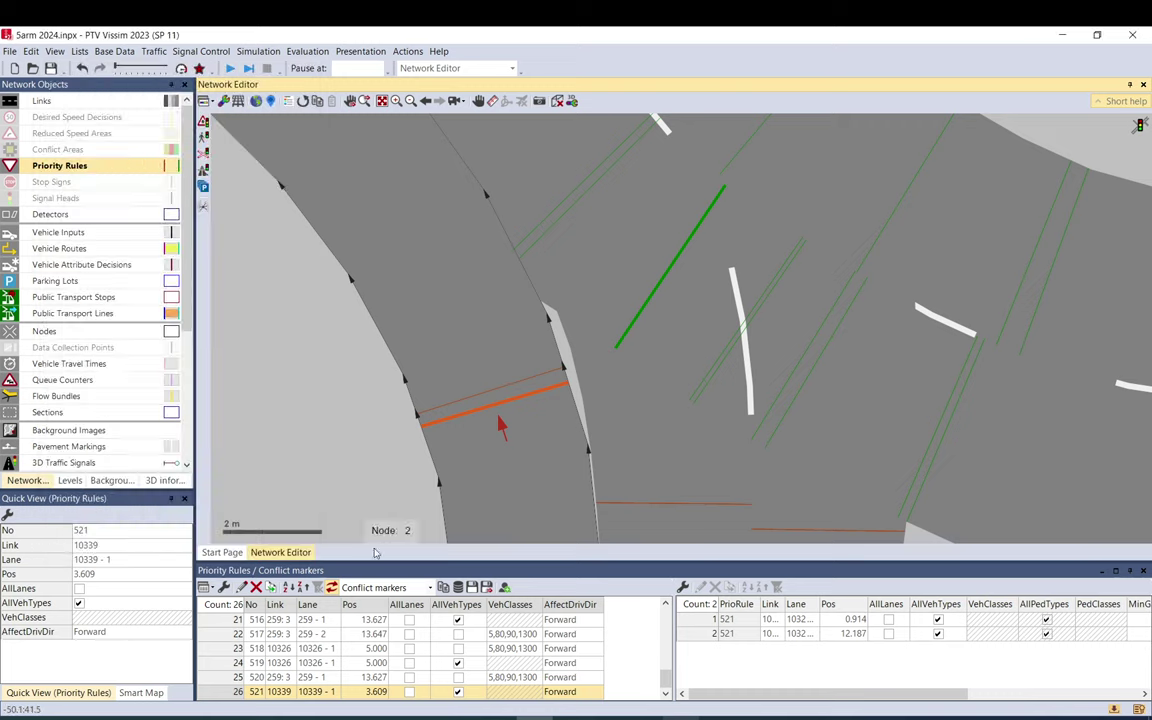
Compare the two conflict markers of priority rule 521 on connector 10327 and review the downstream marker's gap, clearance and speed settings
{"action": "left_click", "coordinate": [700, 620]}
{"action": "scroll", "coordinate": [645, 450], "scroll_direction": "down", "scroll_amount": 3}
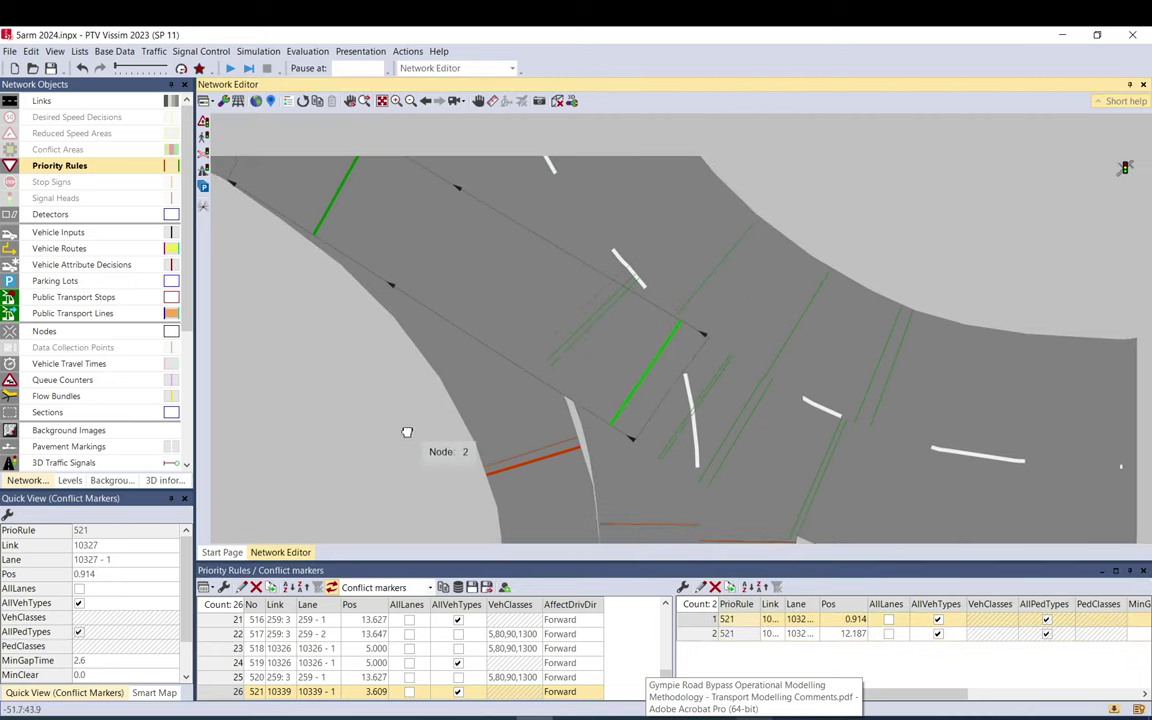
{"action": "left_click", "coordinate": [703, 634]}
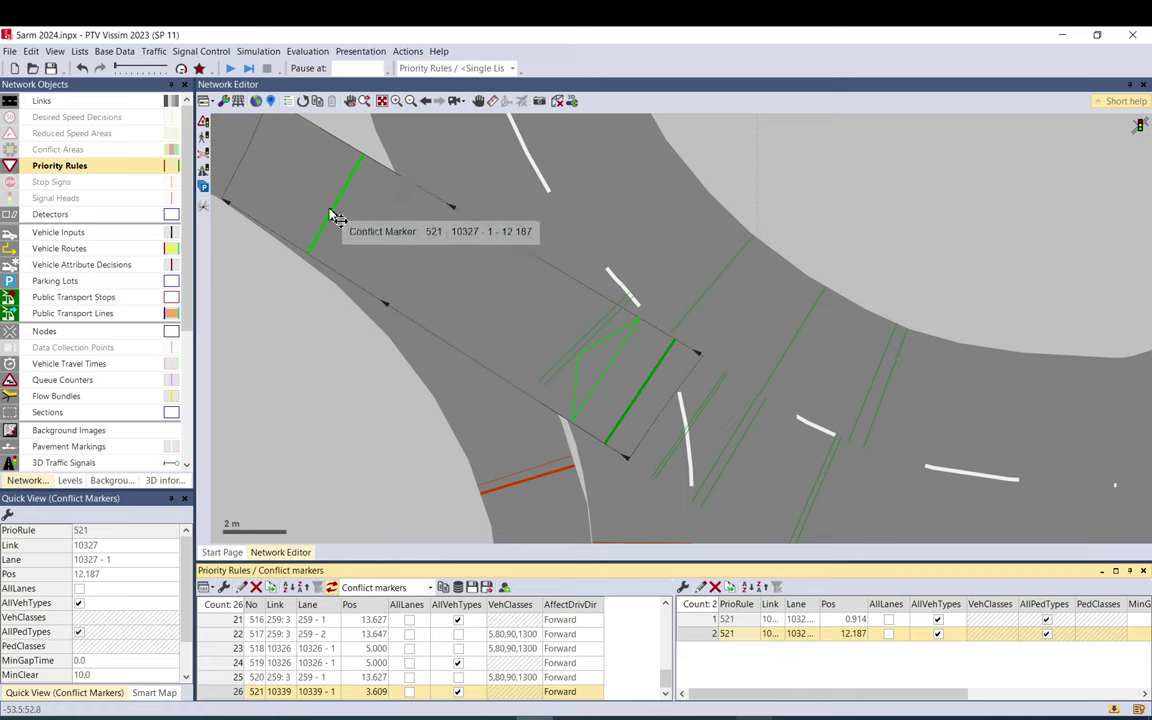
{"action": "left_click", "coordinate": [700, 620]}
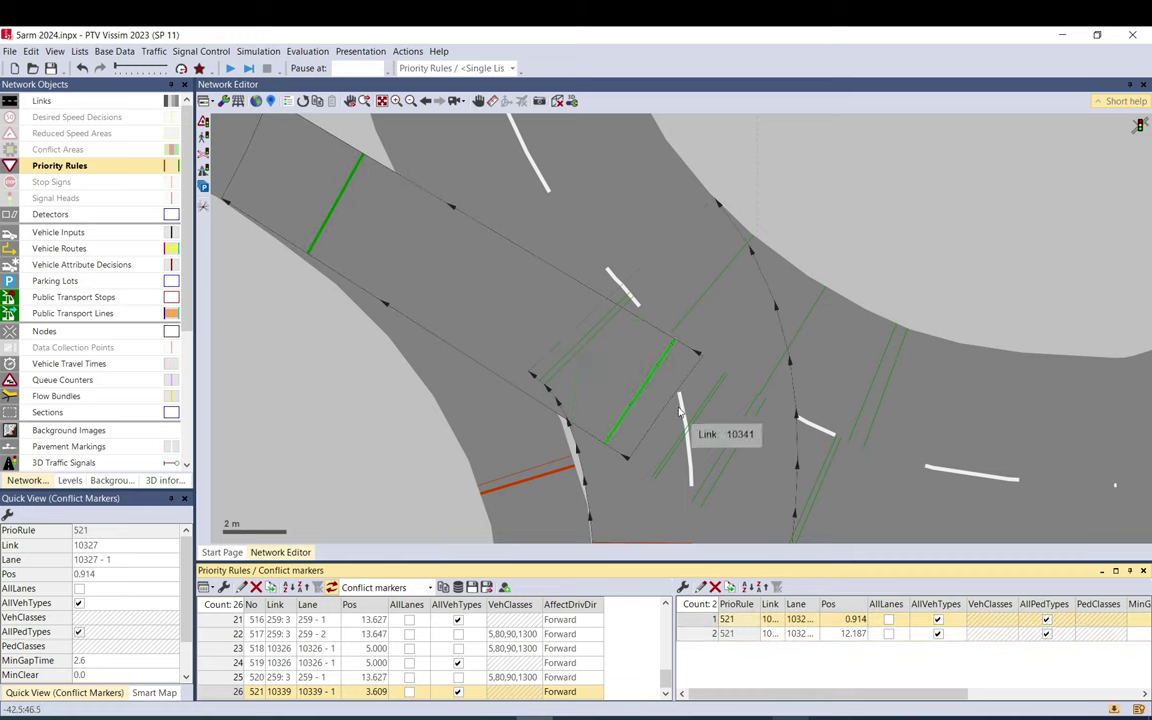
{"action": "left_click", "coordinate": [696, 636]}
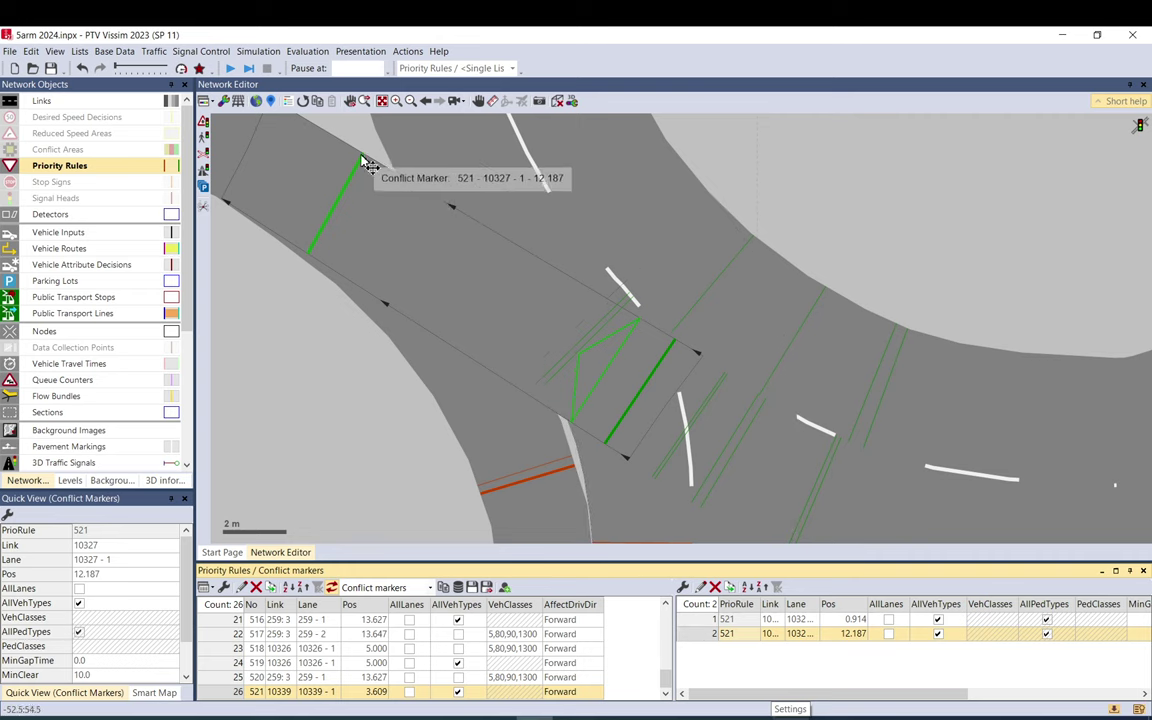
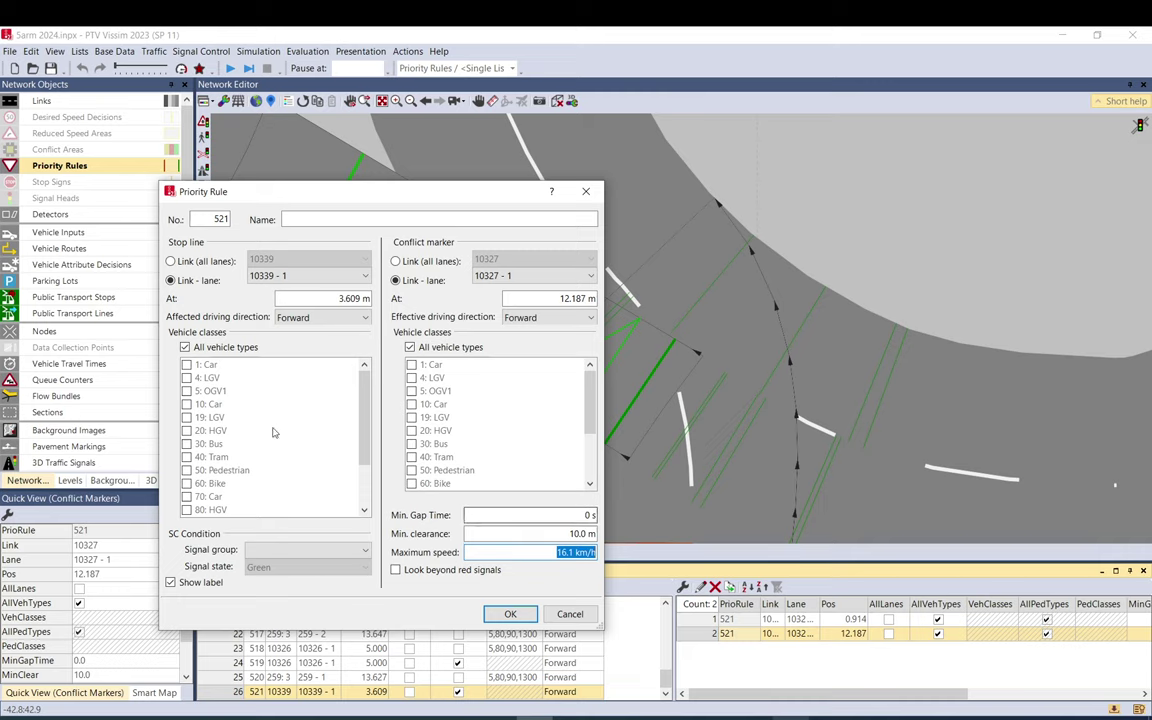
{"action": "left_click", "coordinate": [587, 192]}
Inspect exit link 504 downstream of the conflict marker and return to the roundabout entry
{"action": "scroll", "coordinate": [668, 386], "scroll_direction": "down", "scroll_amount": 5}
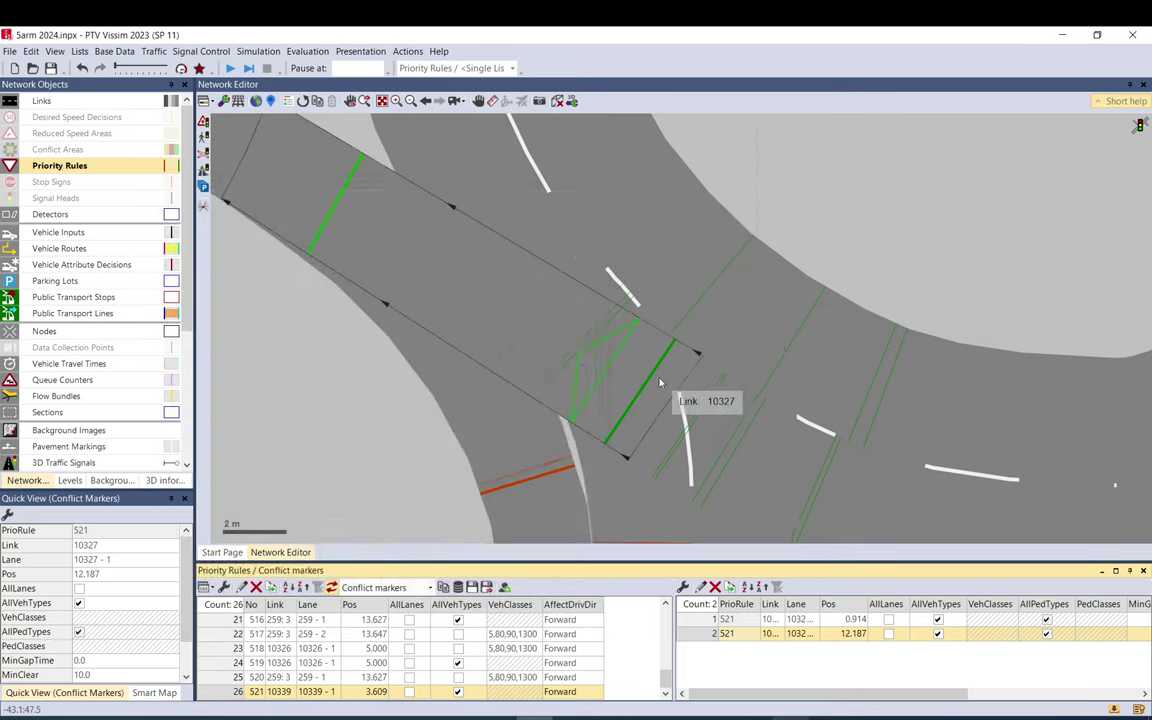
{"action": "scroll", "coordinate": [658, 318], "scroll_direction": "up", "scroll_amount": 5}
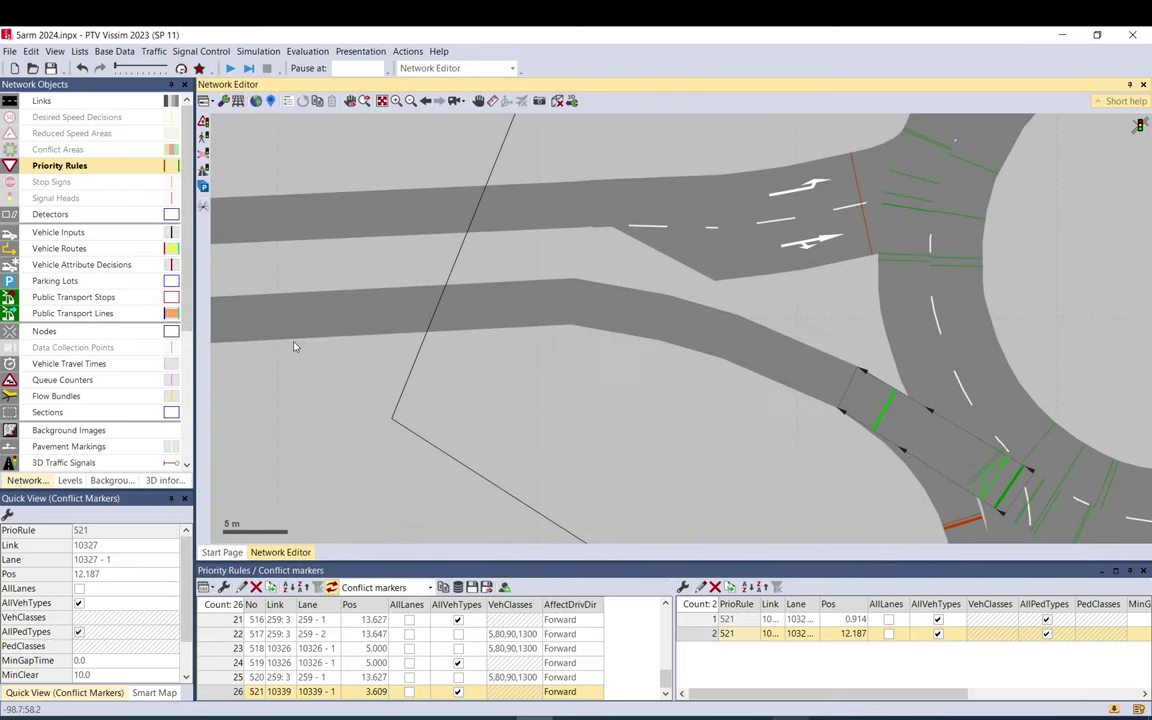
{"action": "left_click", "coordinate": [264, 307]}
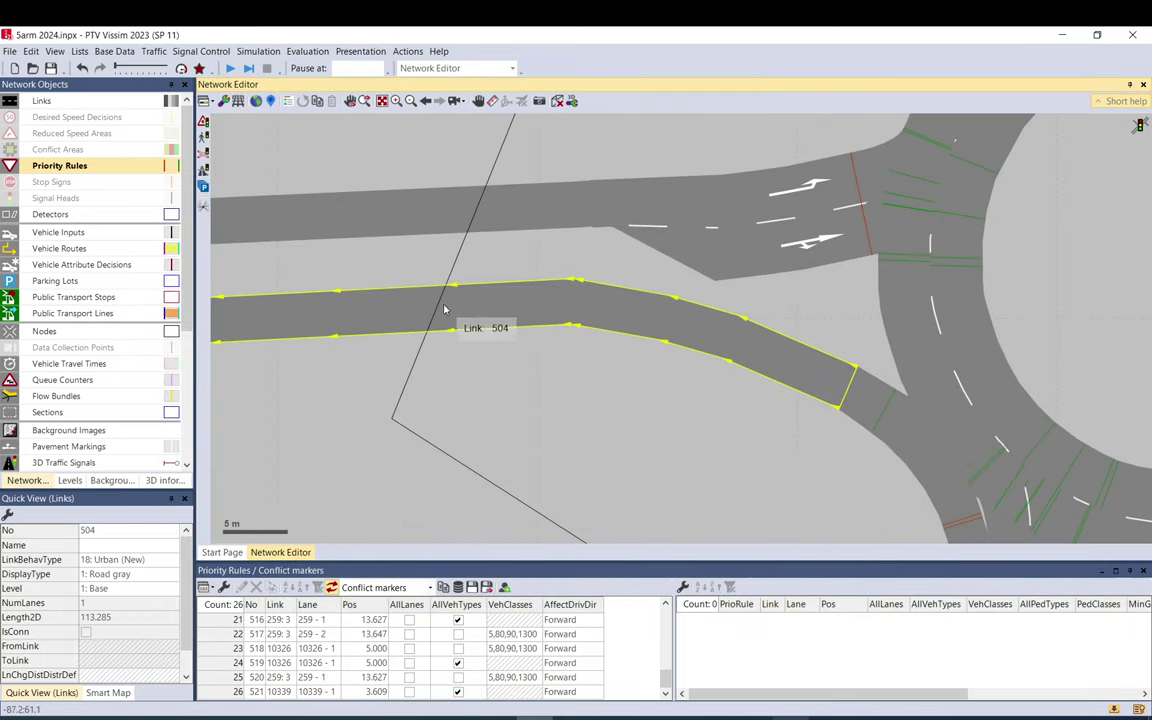
{"action": "left_click_drag", "start_coordinate": [862, 400], "coordinate": [393, 200]}
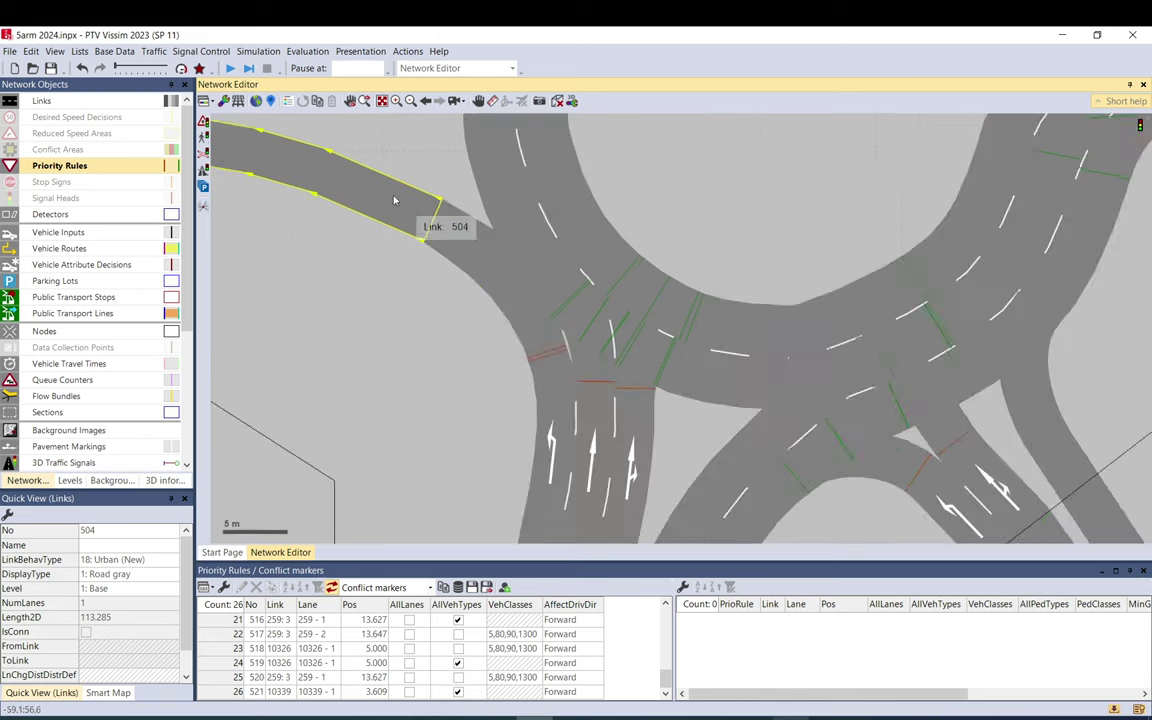
Review the downstream conflict marker of priority rule 521 on connector 10327, checking minimum clearance and maximum speed, without changing anything
{"action": "left_click", "coordinate": [478, 249]}
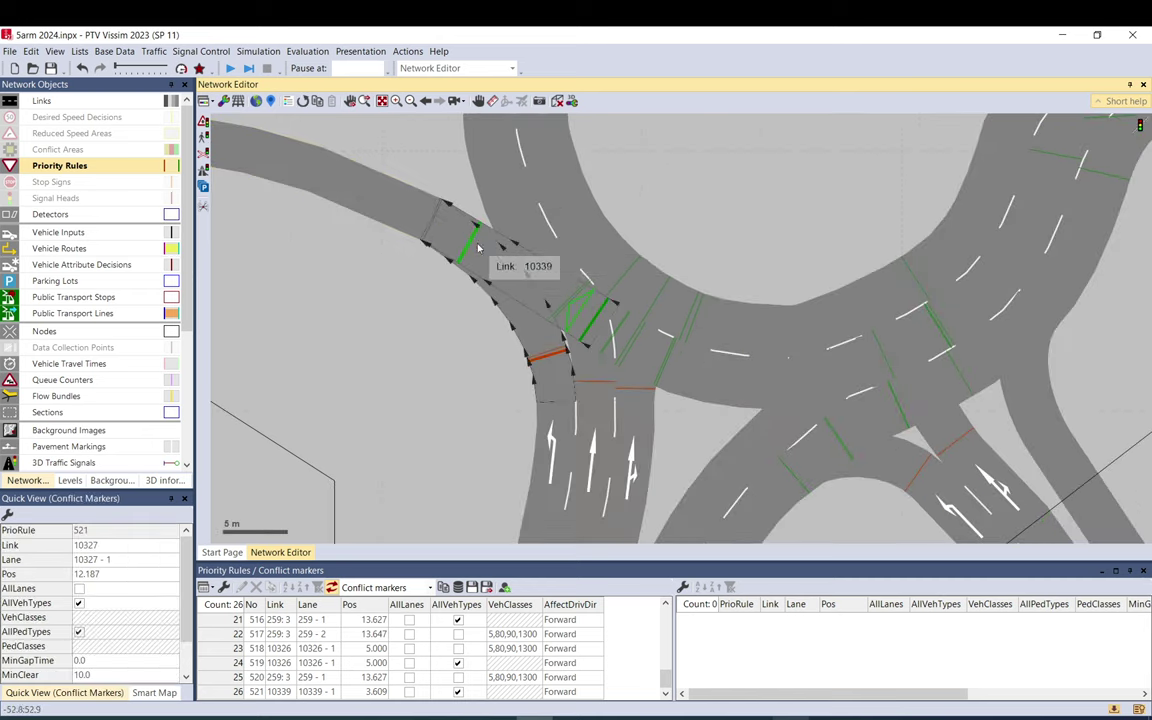
{"action": "scroll", "coordinate": [590, 305], "scroll_direction": "up", "scroll_amount": 4}
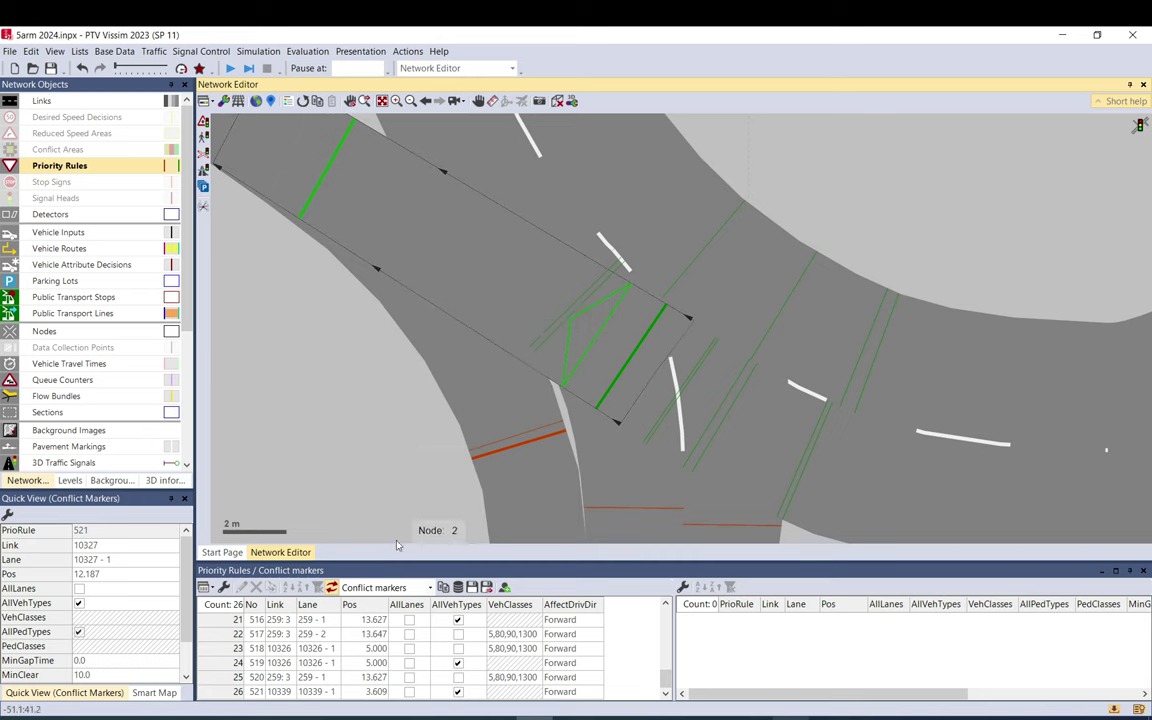
{"action": "double_click", "coordinate": [322, 200]}
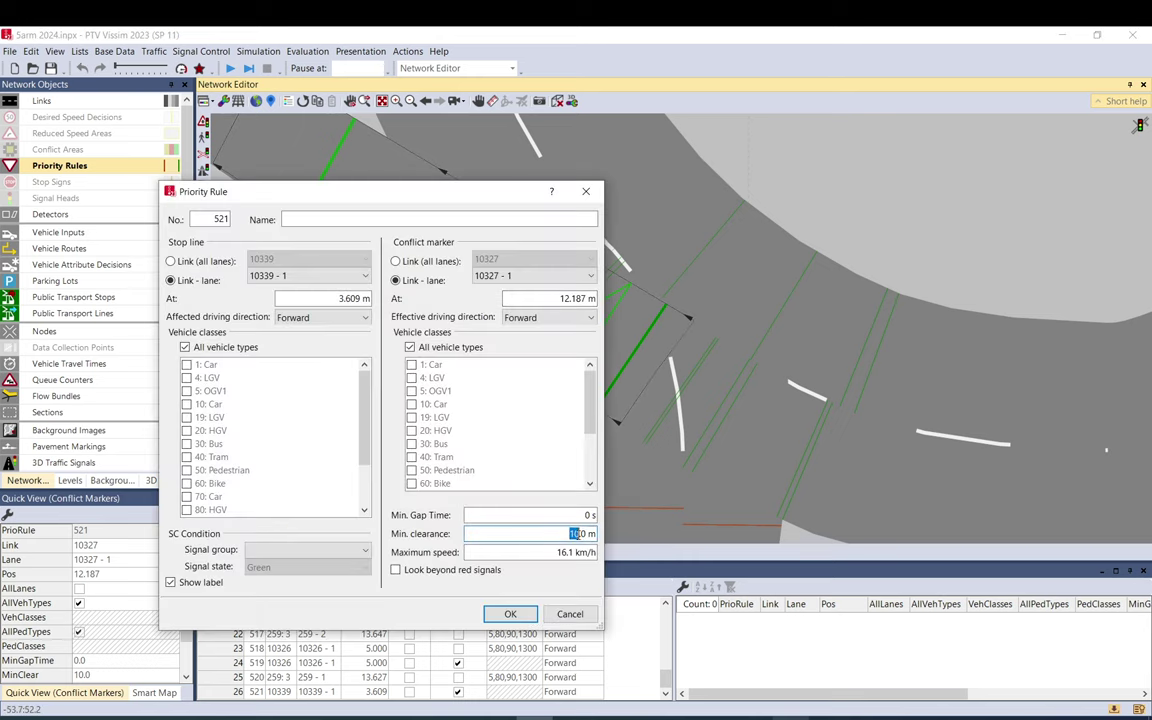
{"action": "left_click", "coordinate": [588, 615]}
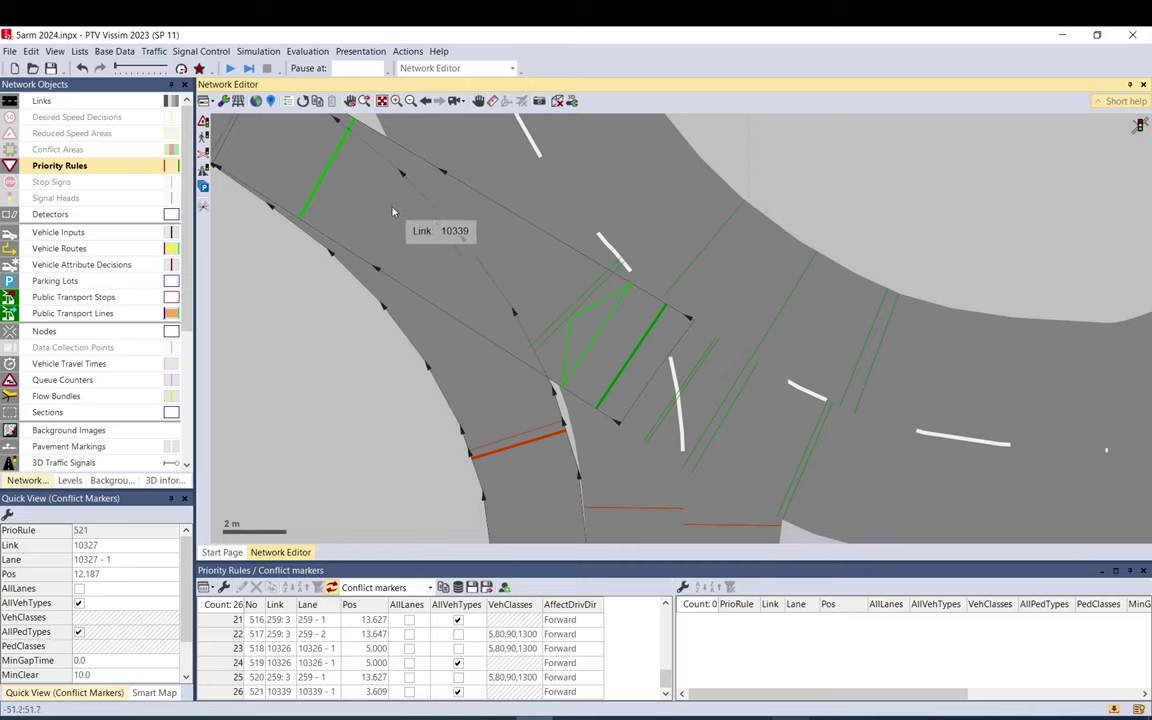
{"action": "double_click", "coordinate": [340, 173]}
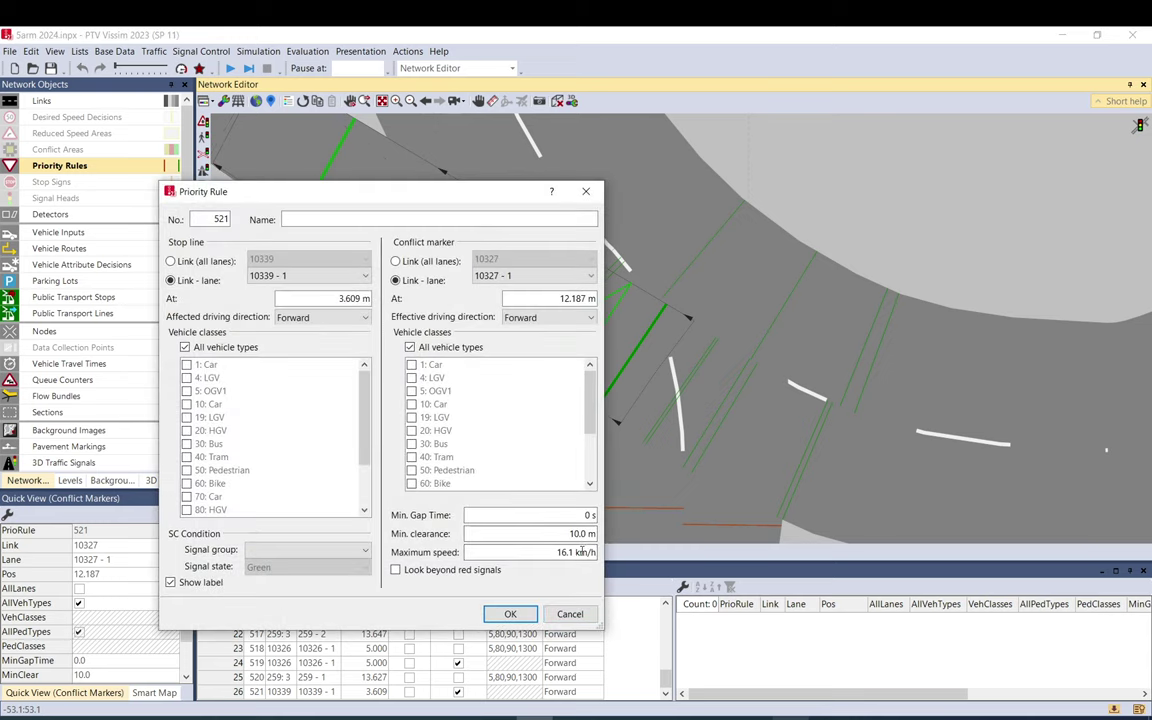
{"action": "left_click", "coordinate": [586, 191]}
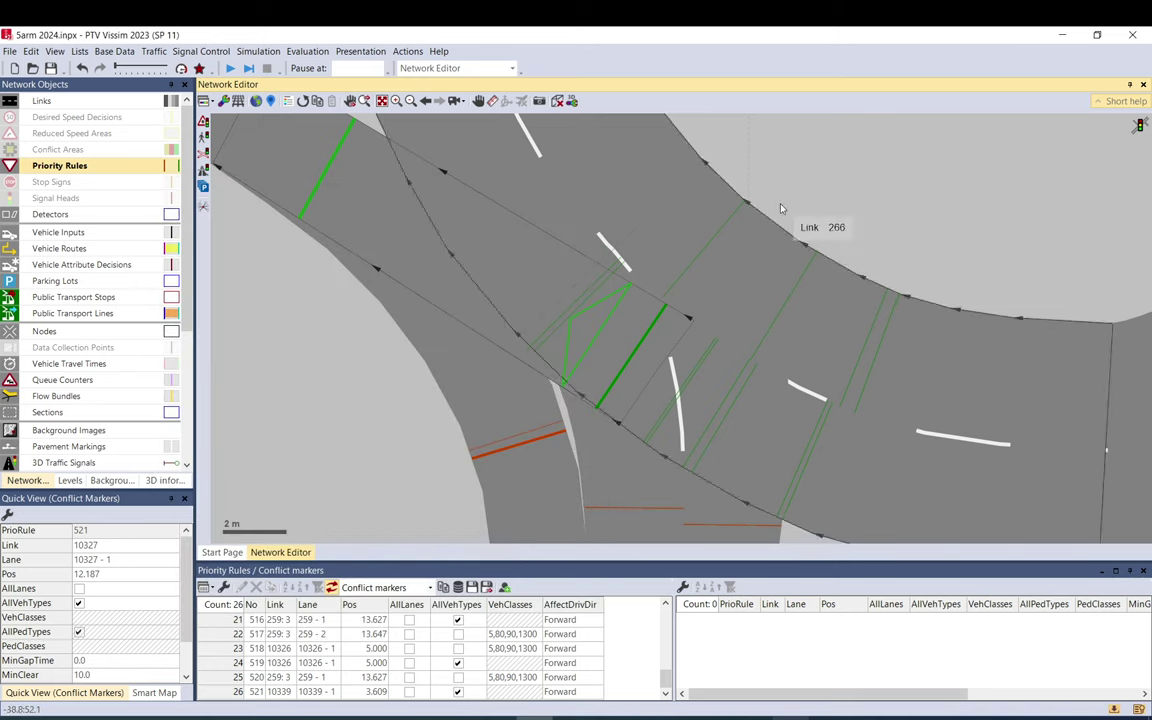
Review the vehicle classes and minimum gap time of priority rule 512's conflict marker and close its settings without changes
{"action": "left_click", "coordinate": [398, 386]}
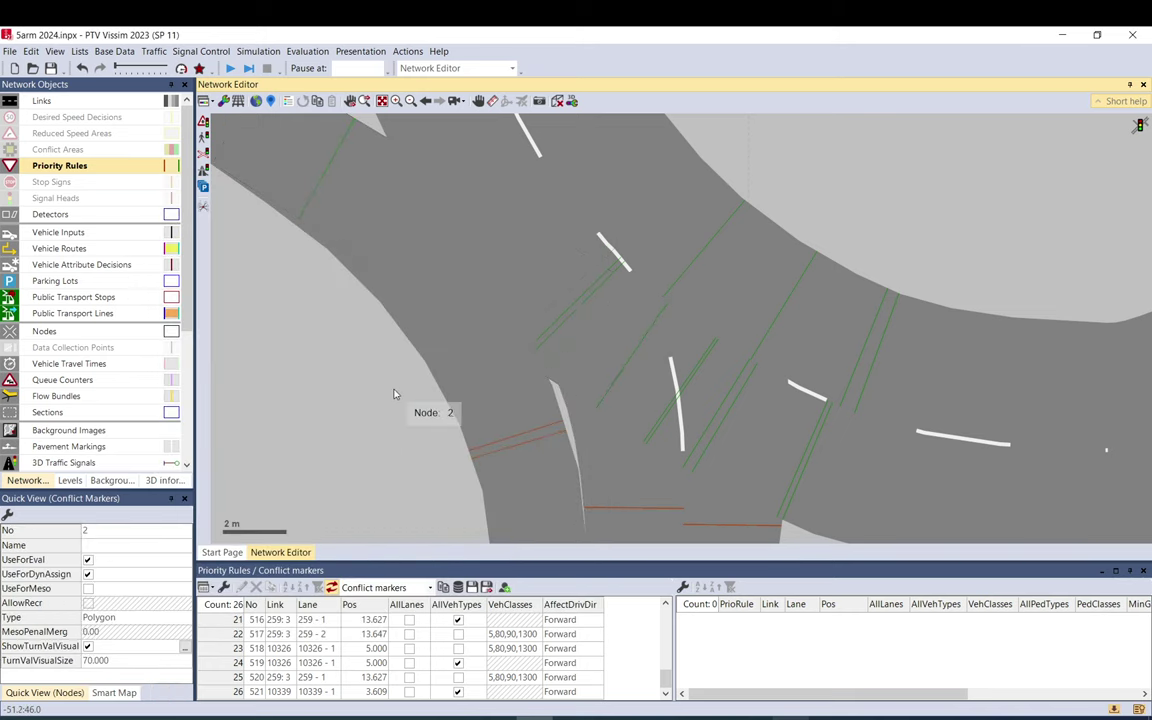
{"action": "double_click", "coordinate": [632, 370]}
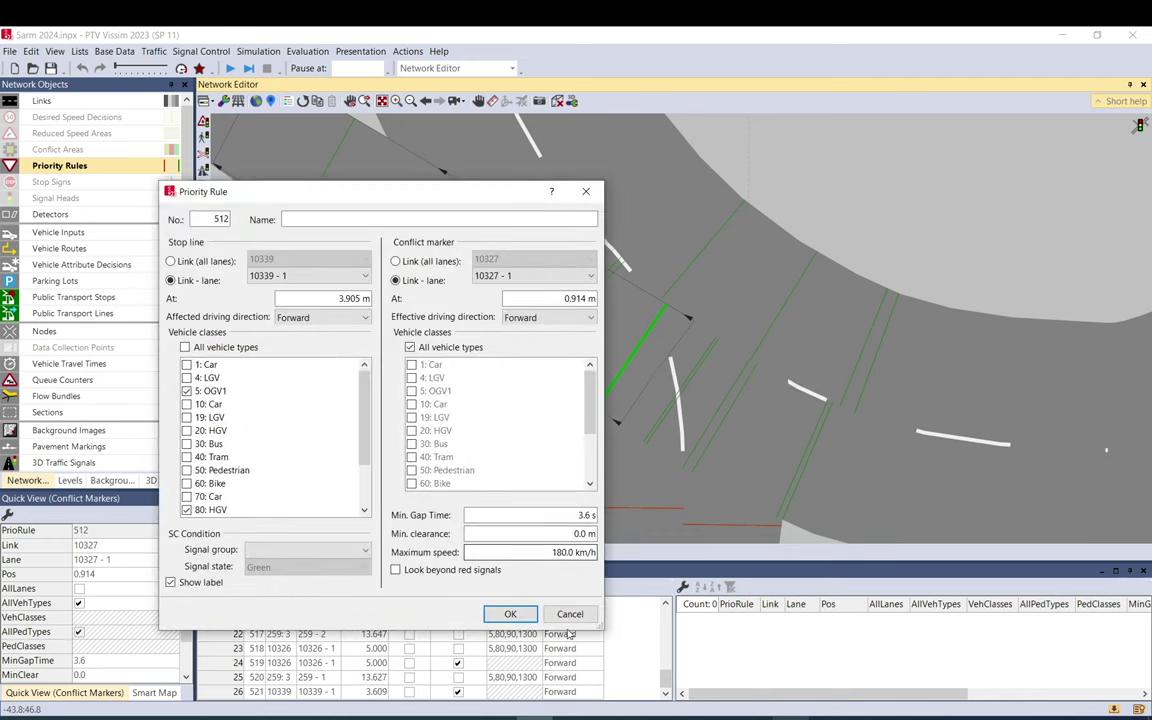
{"action": "left_click", "coordinate": [595, 616]}
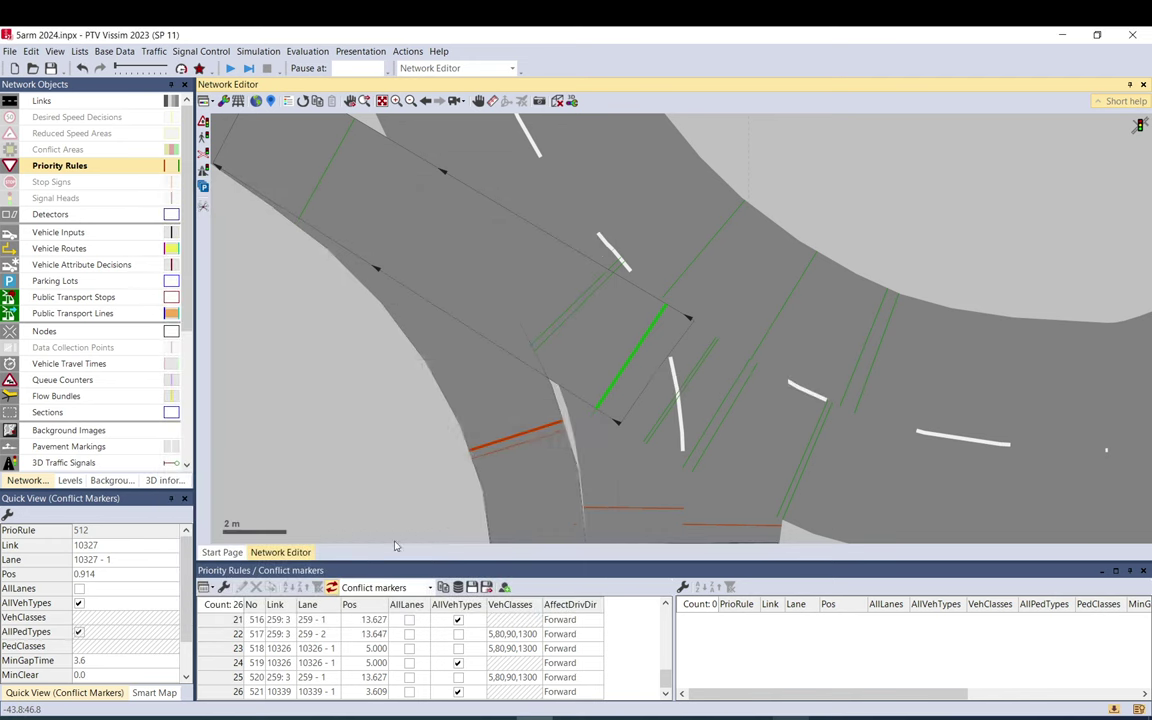
Inspect priority rule 521's stop line and the minimum gap time of its upstream conflict marker, and compare it with rule 512's stop line
{"action": "left_click", "coordinate": [513, 456]}
{"action": "double_click", "coordinate": [513, 456]}
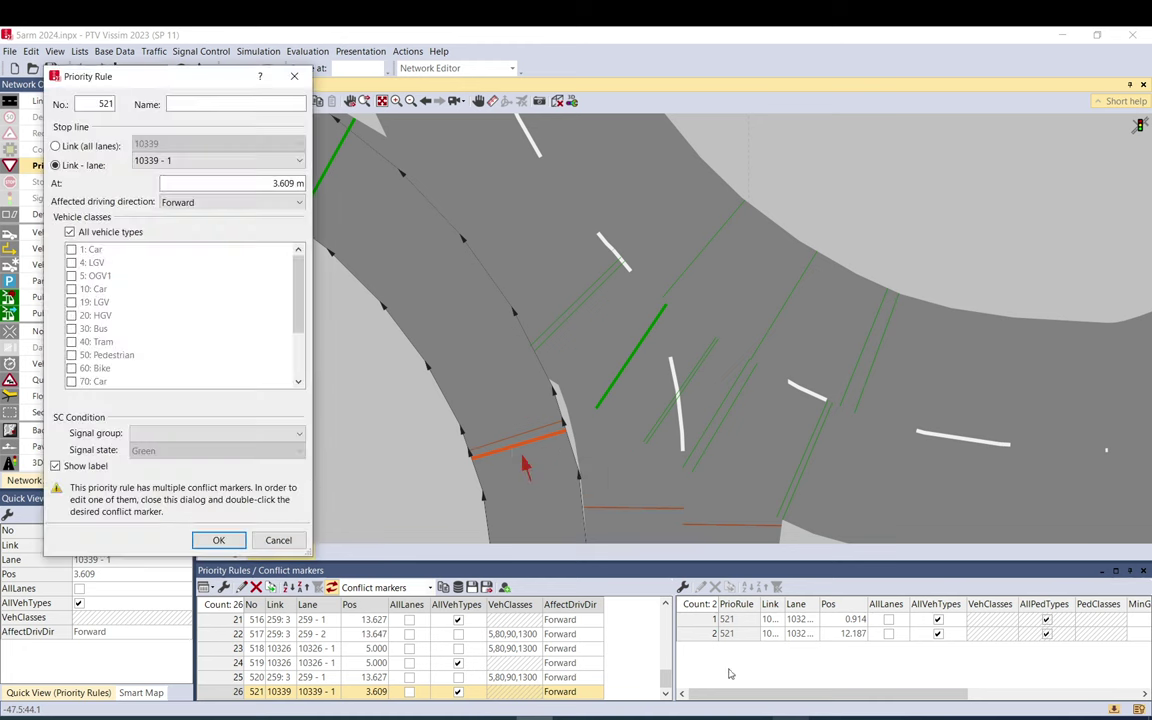
{"action": "left_click", "coordinate": [278, 540]}
{"action": "left_click", "coordinate": [707, 637]}
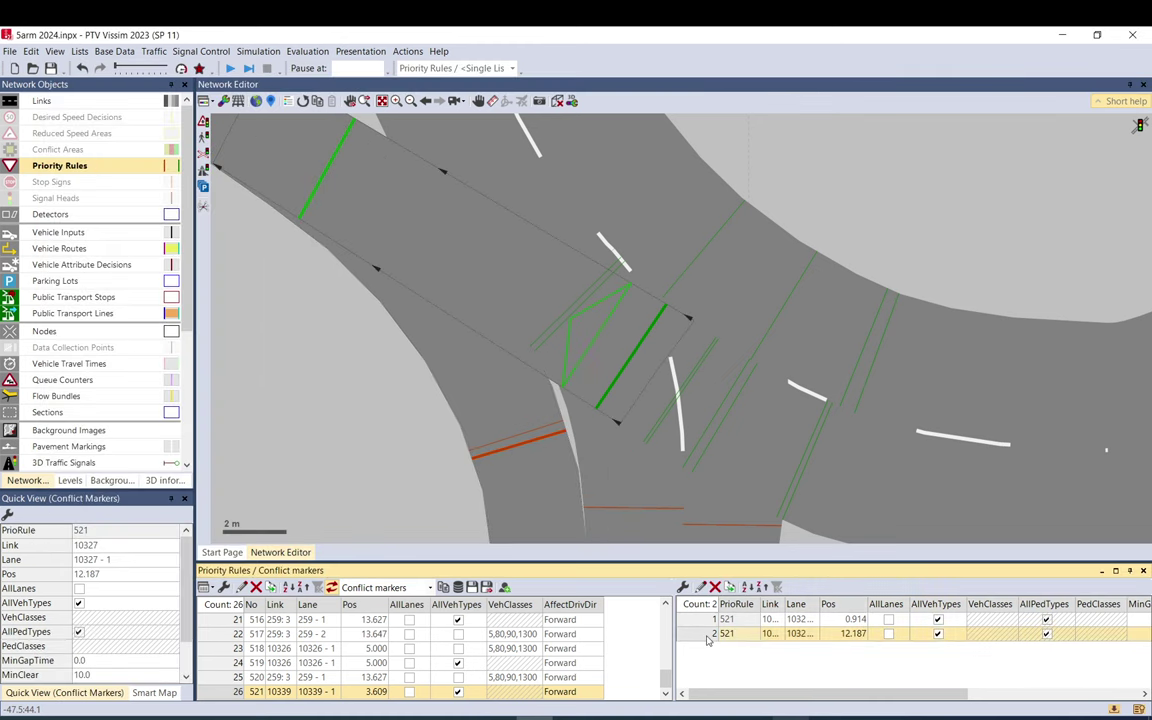
{"action": "double_click", "coordinate": [720, 620]}
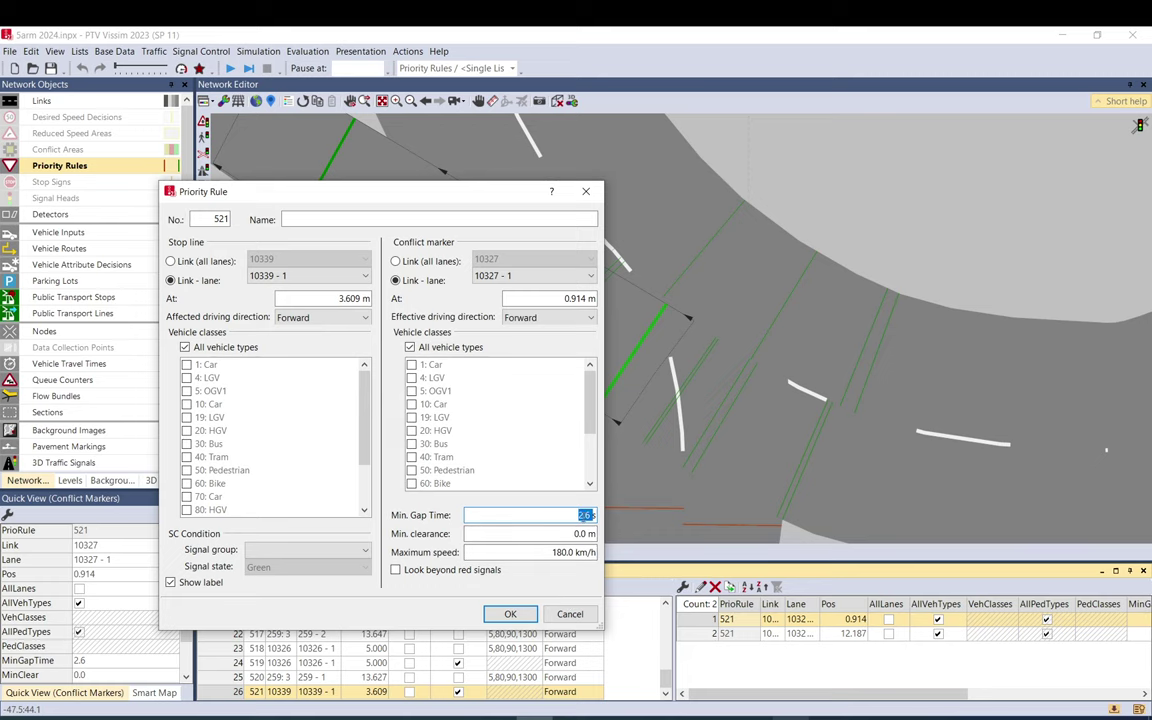
{"action": "left_click", "coordinate": [570, 613]}
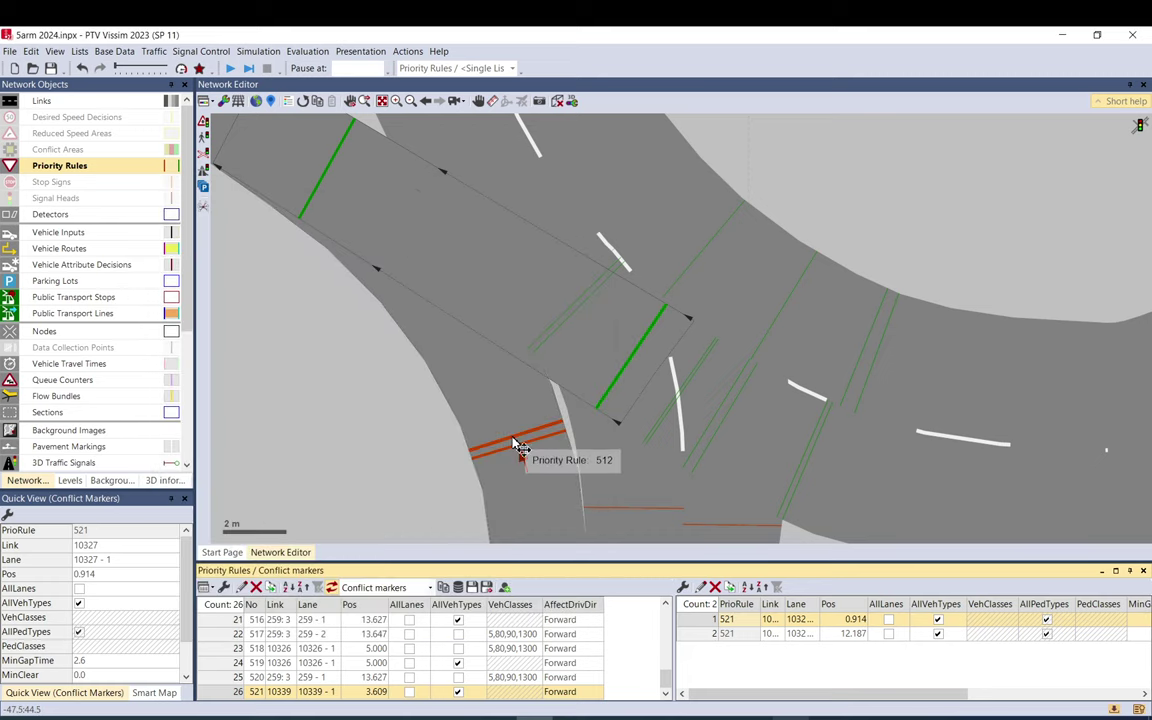
{"action": "left_click", "coordinate": [518, 445]}
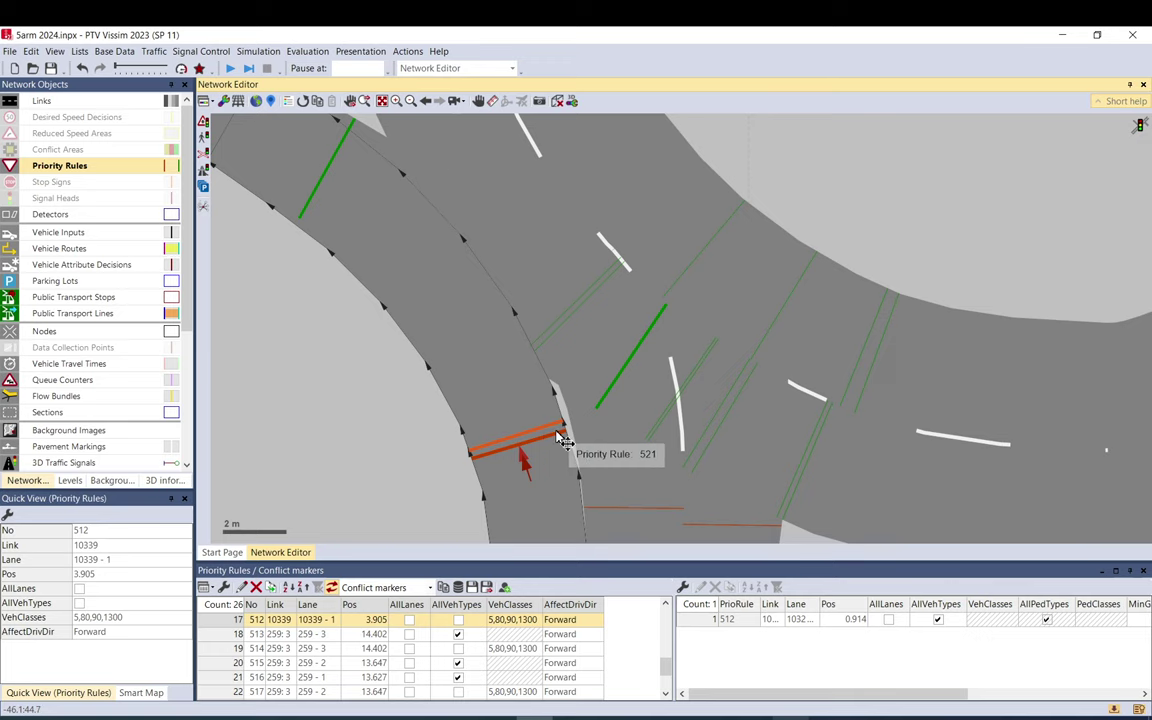
{"action": "left_click", "coordinate": [552, 446]}
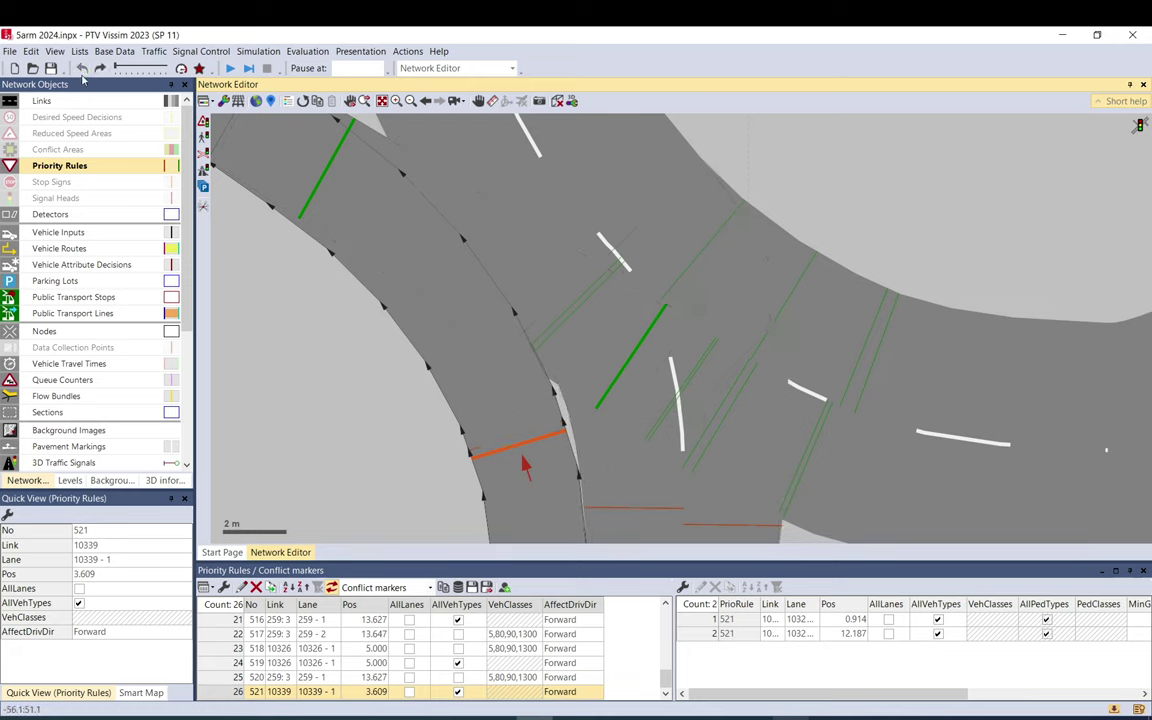
On the adjacent entry connector 10341, shift the lane 1 stop line of priority rule 136 to position 0.934 m
{"action": "left_click", "coordinate": [405, 470]}
{"action": "left_click_drag", "start_coordinate": [405, 470], "coordinate": [193, 257]}
{"action": "scroll", "coordinate": [527, 347], "scroll_direction": "up", "scroll_amount": 2}
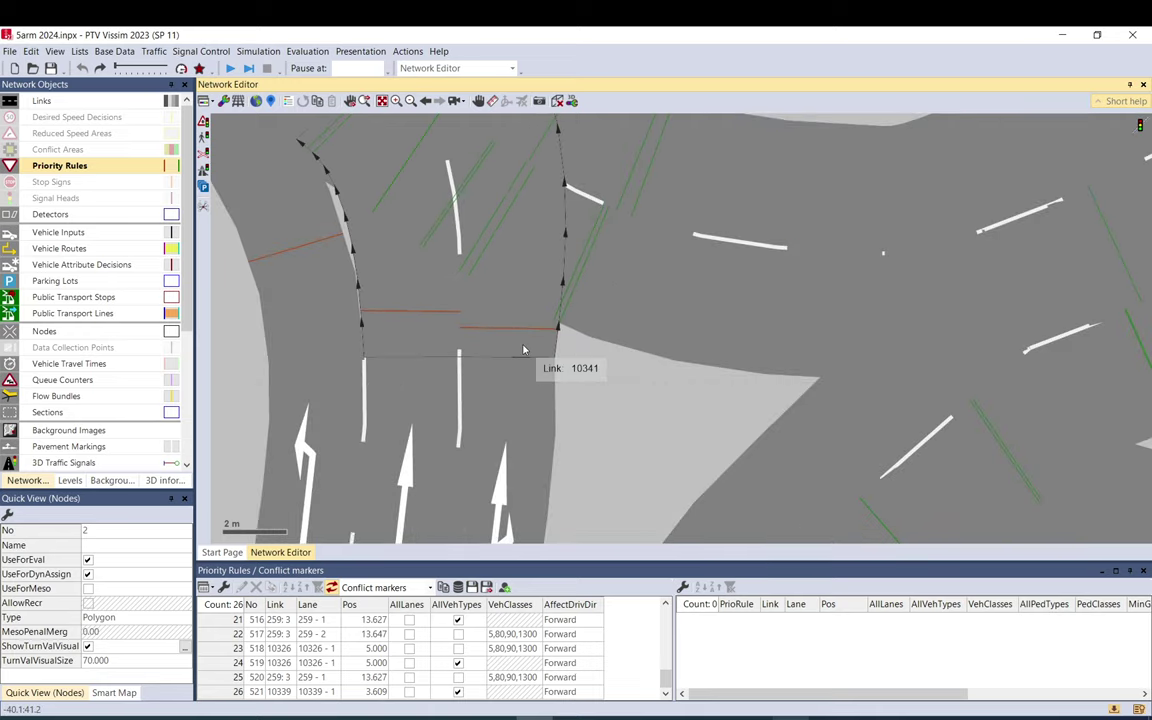
{"action": "left_click", "coordinate": [440, 320]}
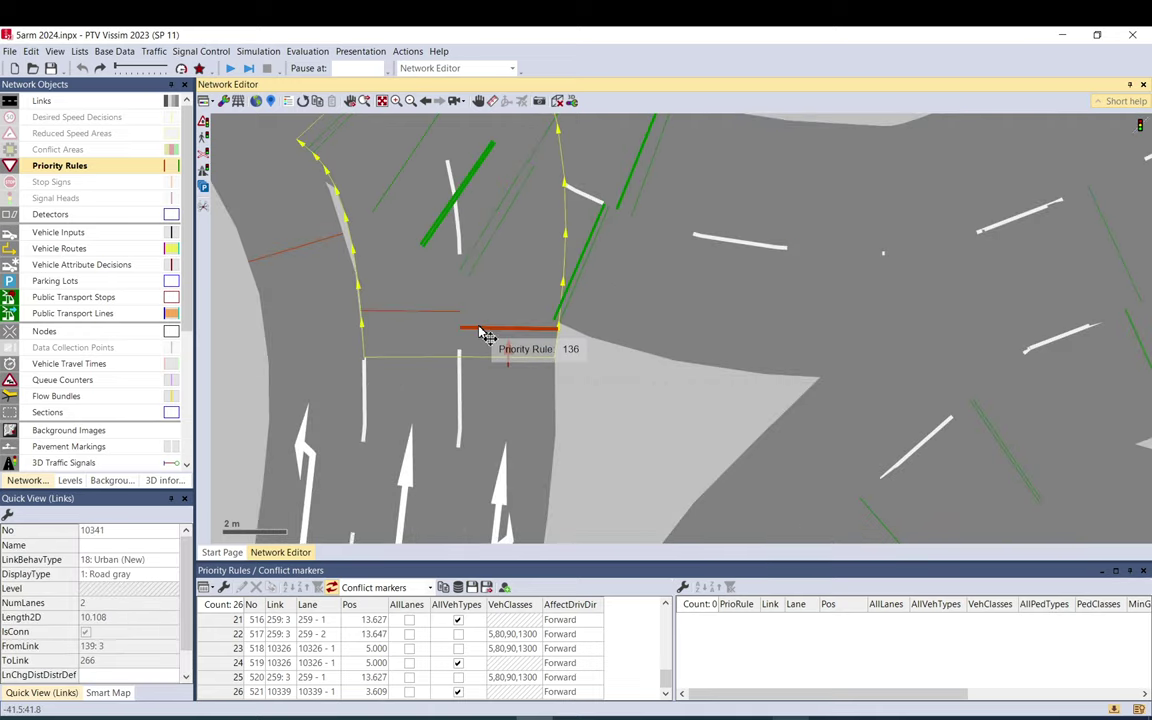
{"action": "left_click", "coordinate": [455, 318]}
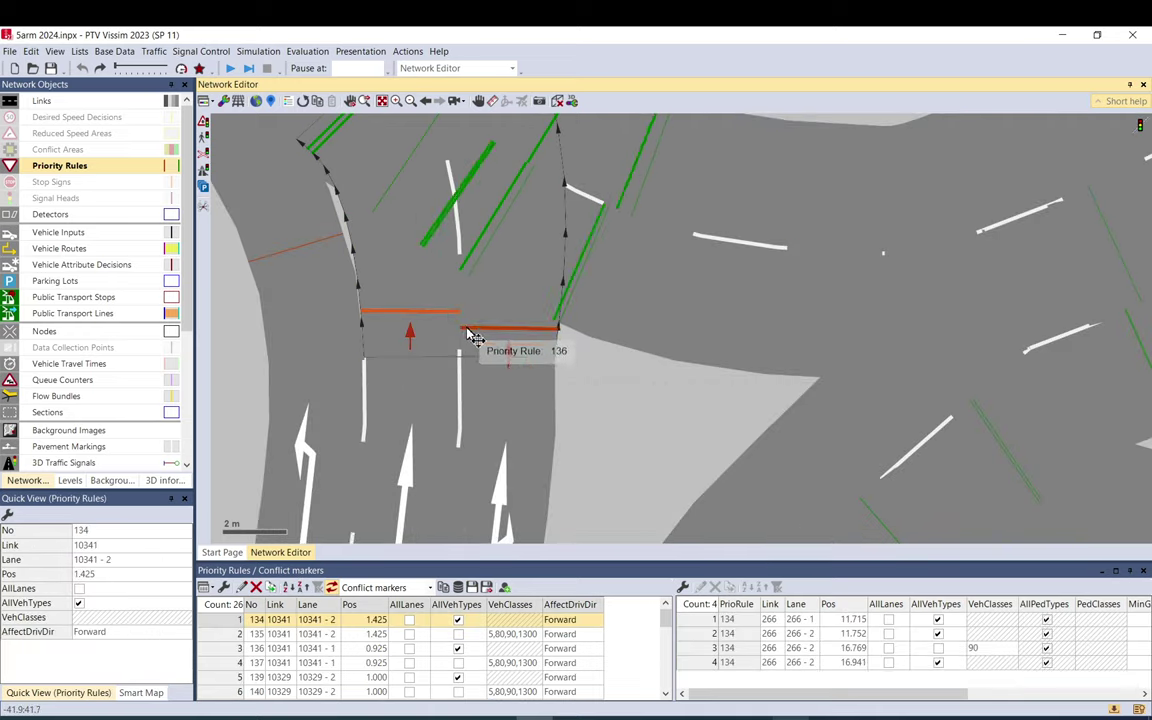
{"action": "left_click", "coordinate": [463, 323]}
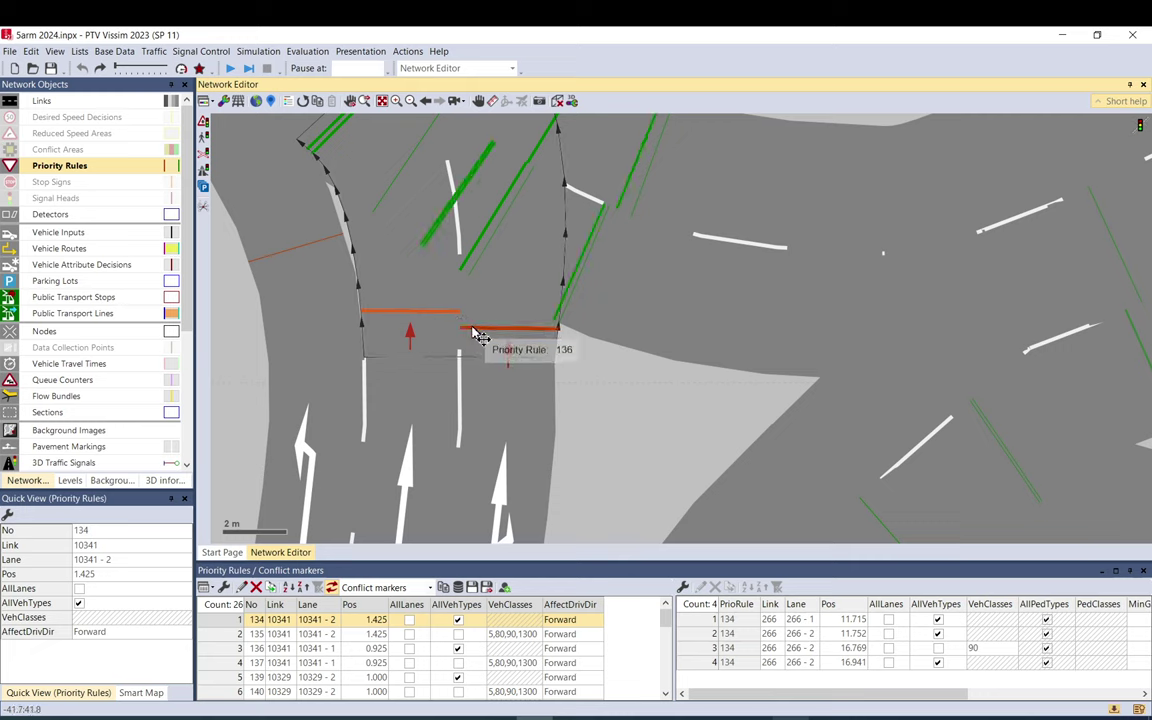
{"action": "mouse_move", "coordinate": [476, 333]}
{"action": "left_mouse_down"}
{"action": "mouse_move", "coordinate": [478, 316]}
{"action": "mouse_move", "coordinate": [477, 336]}
{"action": "left_mouse_up"}
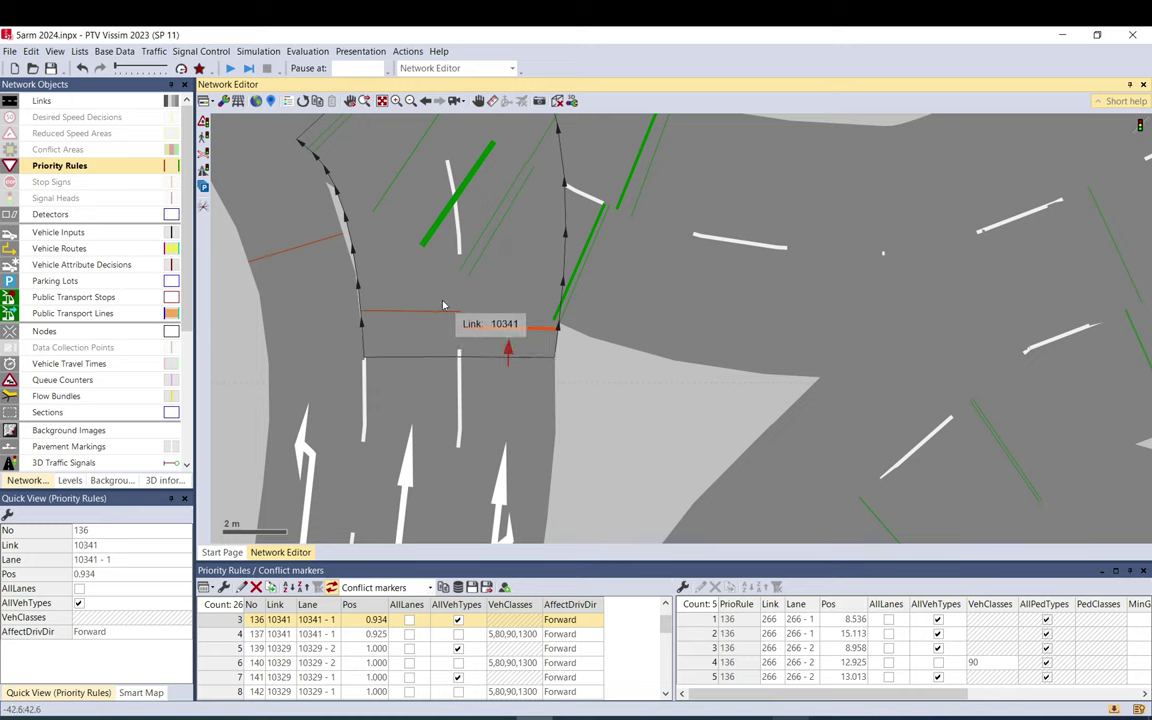
Separate the overlapping stop lines on connector 10341 by moving rule 134 to 1.676 m and rule 137 to 1.128 m
{"action": "left_click", "coordinate": [562, 356]}
{"action": "scroll", "coordinate": [565, 360], "scroll_direction": "up", "scroll_amount": 3}
{"action": "left_click", "coordinate": [614, 467]}
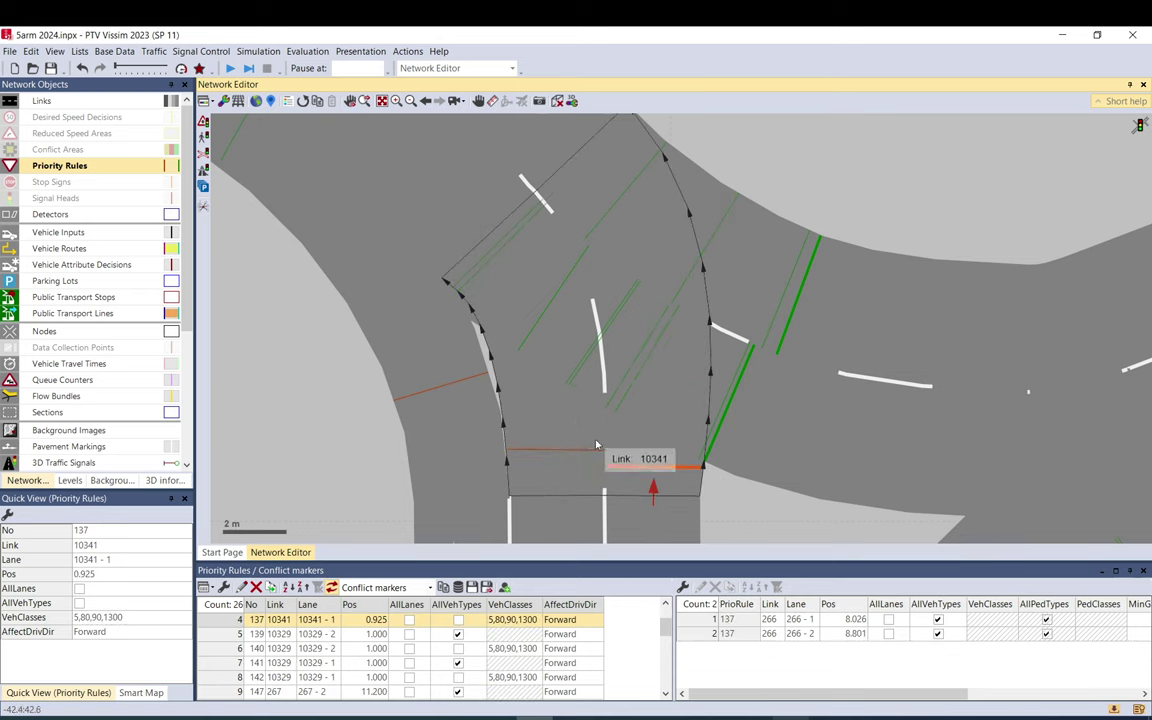
{"action": "left_click_drag", "start_coordinate": [588, 452], "coordinate": [572, 372]}
{"action": "left_click", "coordinate": [656, 481]}
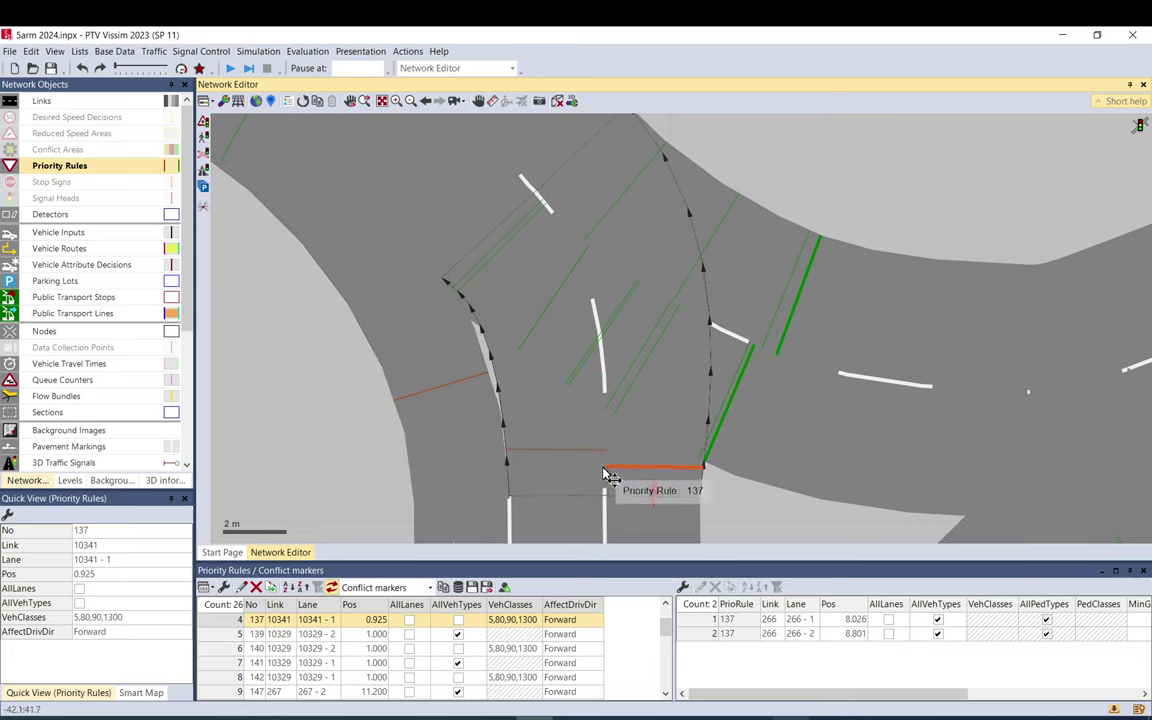
{"action": "left_click_drag", "start_coordinate": [553, 449], "coordinate": [552, 458]}
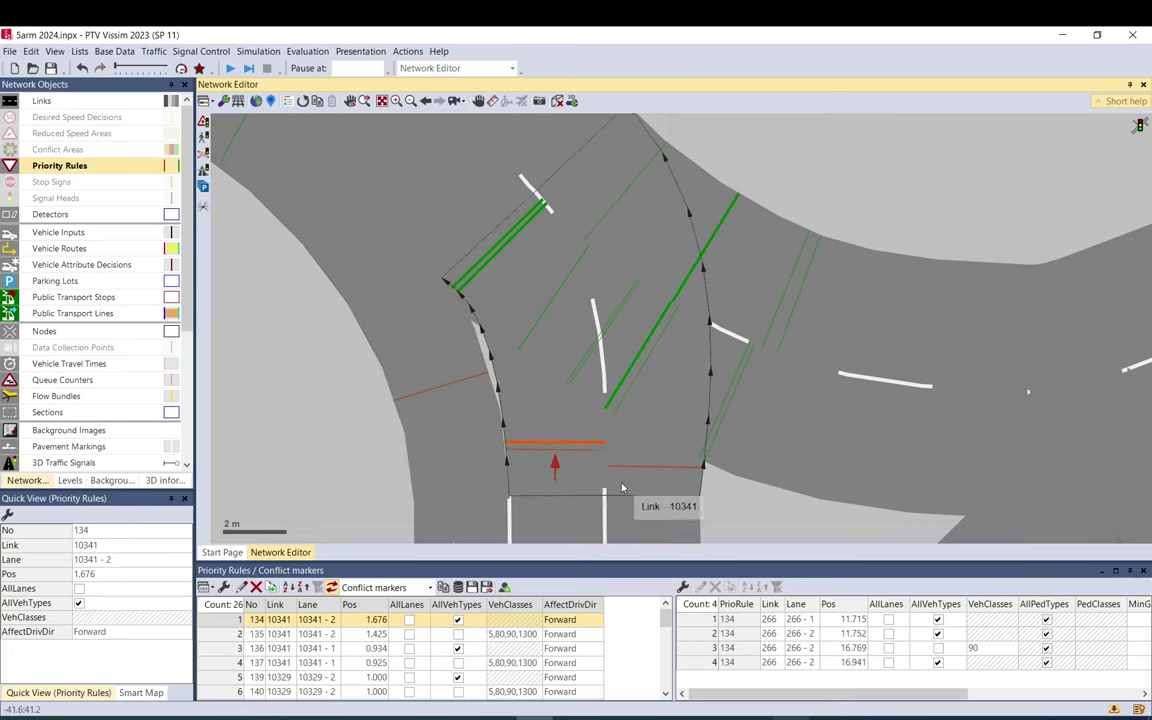
{"action": "left_click_drag", "start_coordinate": [630, 474], "coordinate": [632, 477]}
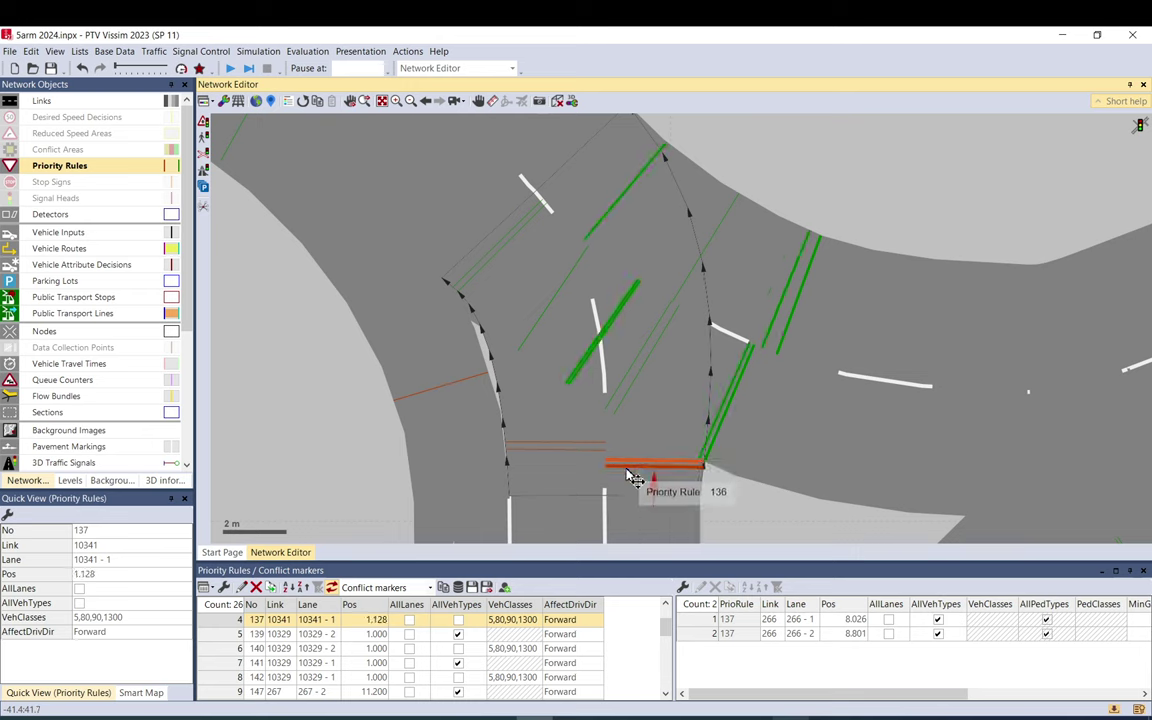
Check the position of rule 135's stop line and set rule 134's stop line to the same position, 1.425 m
{"action": "left_click", "coordinate": [565, 446]}
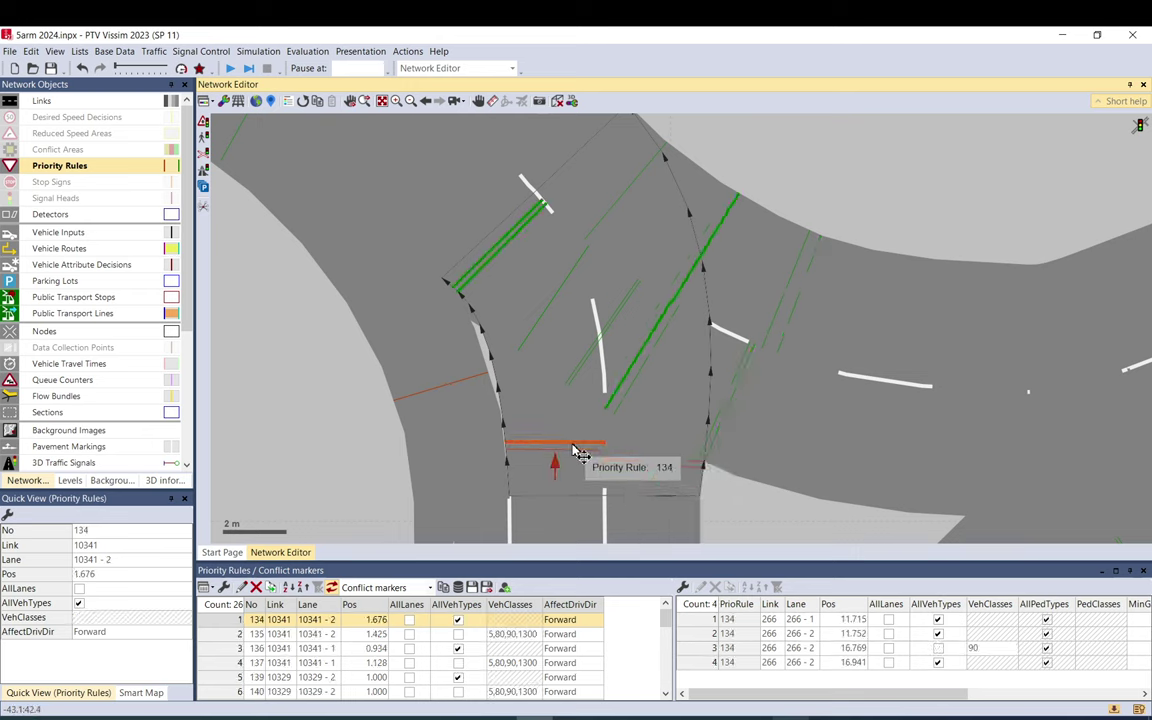
{"action": "left_click", "coordinate": [100, 576]}
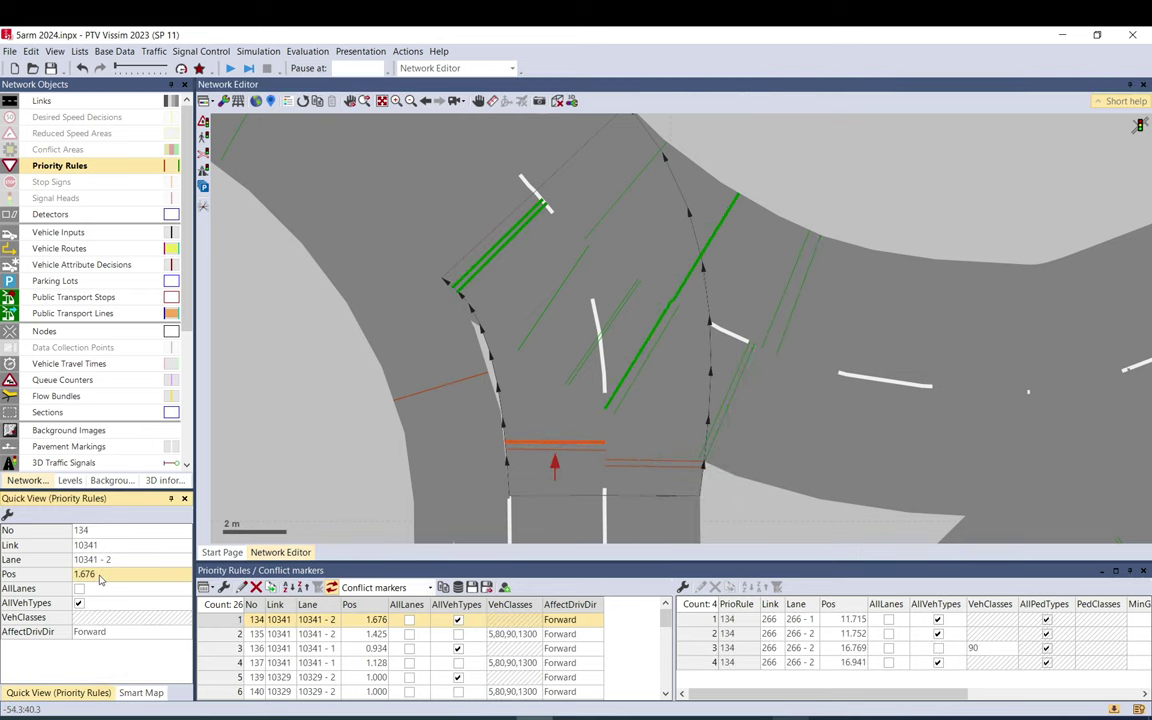
{"action": "left_click", "coordinate": [533, 452]}
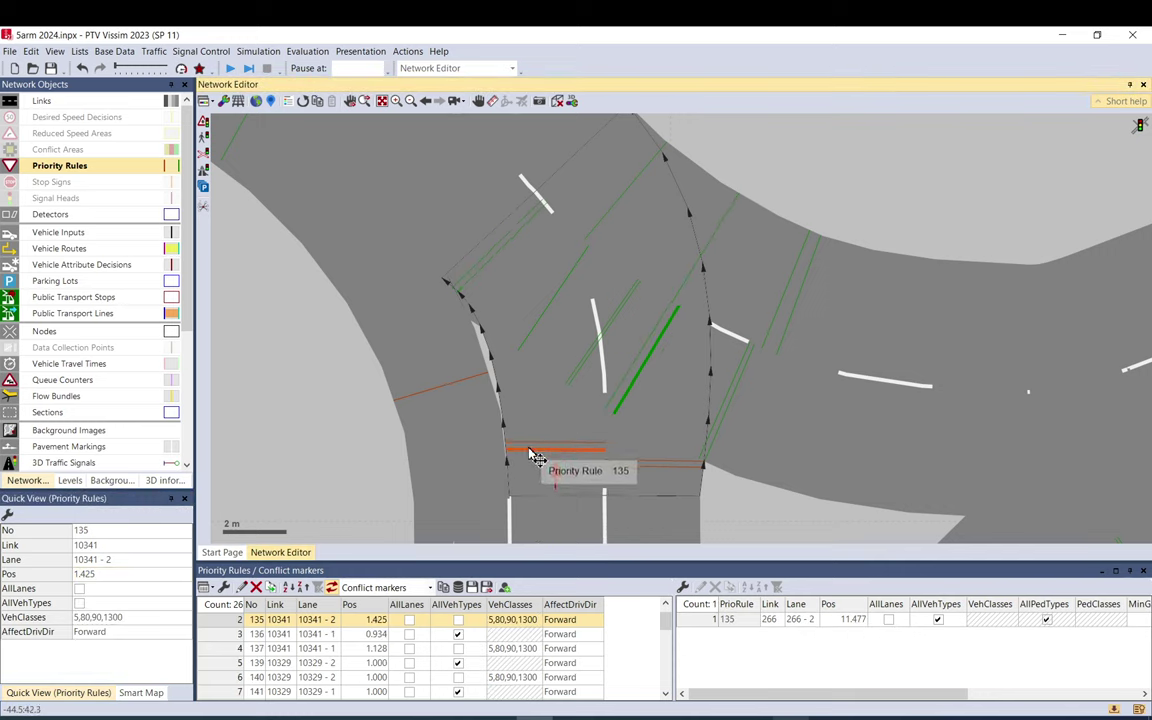
{"action": "left_click", "coordinate": [104, 578]}
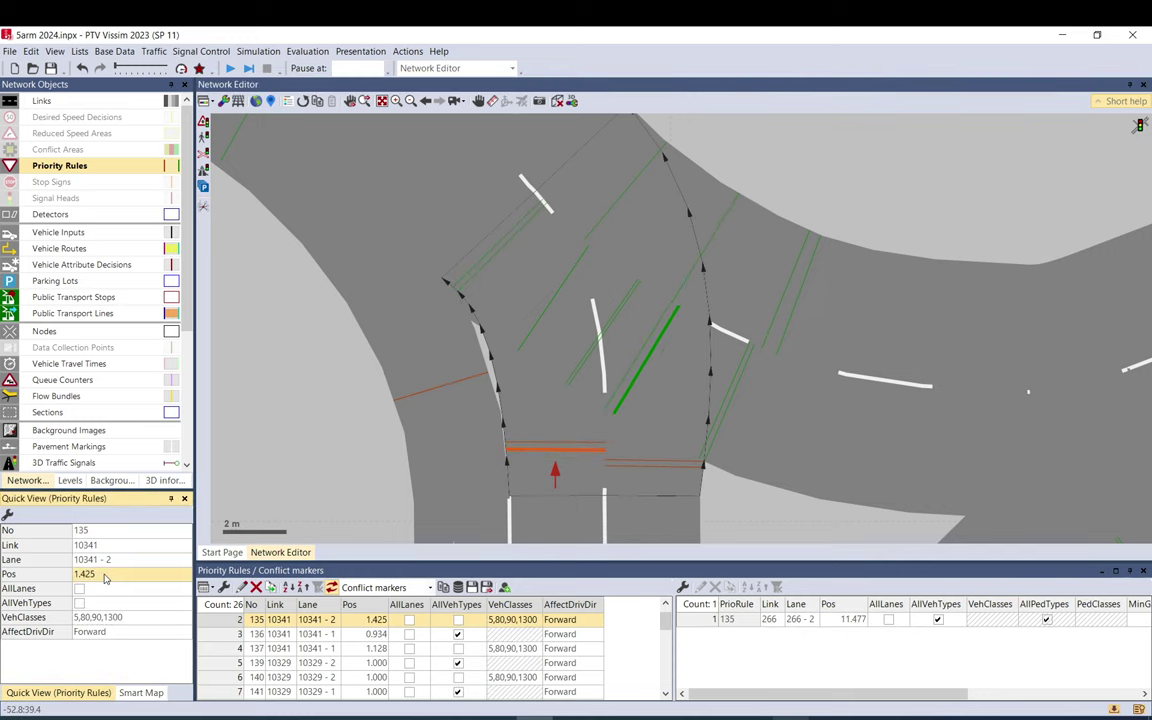
{"action": "left_click", "coordinate": [535, 444]}
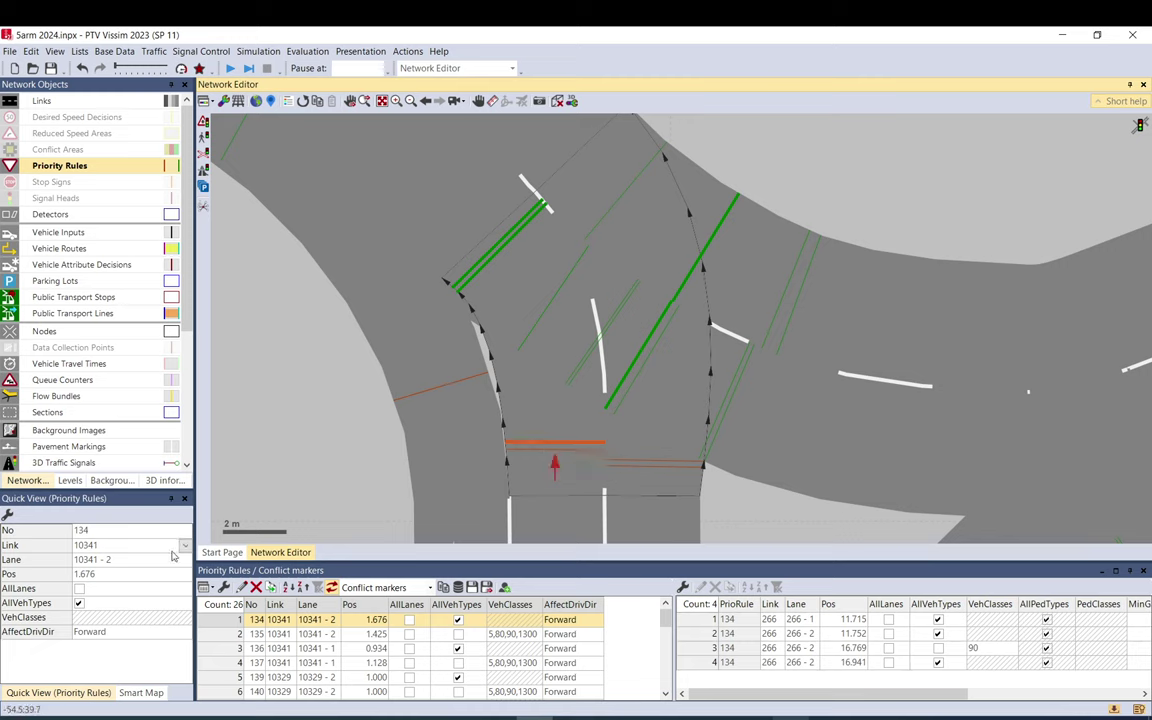
{"action": "left_click", "coordinate": [128, 578]}
{"action": "type", "text": "1.425"}
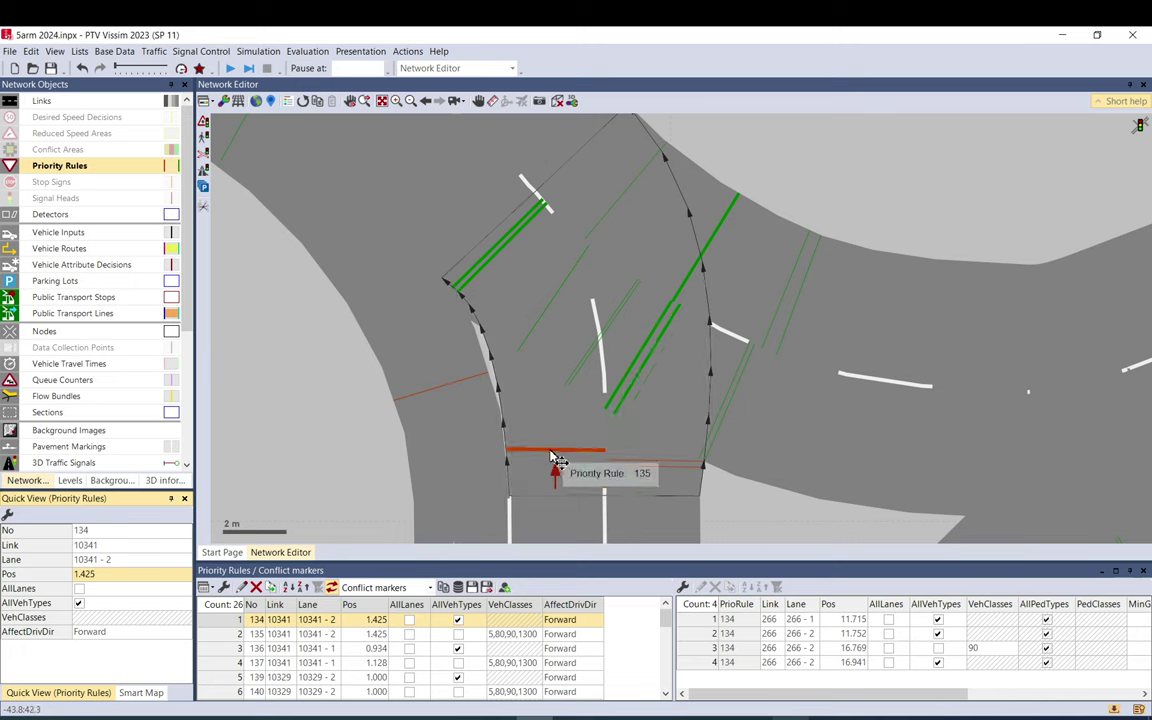
Try moving rule 135's stop line slightly forward to 1.449 m to separate it from rule 134's, and undo the move
{"action": "scroll", "coordinate": [555, 468], "scroll_direction": "up", "scroll_amount": 5}
{"action": "scroll", "coordinate": [527, 455], "scroll_direction": "up", "scroll_amount": 1}
{"action": "left_click_drag", "start_coordinate": [501, 455], "coordinate": [501, 453]}
{"action": "scroll", "coordinate": [429, 450], "scroll_direction": "up", "scroll_amount": 4}
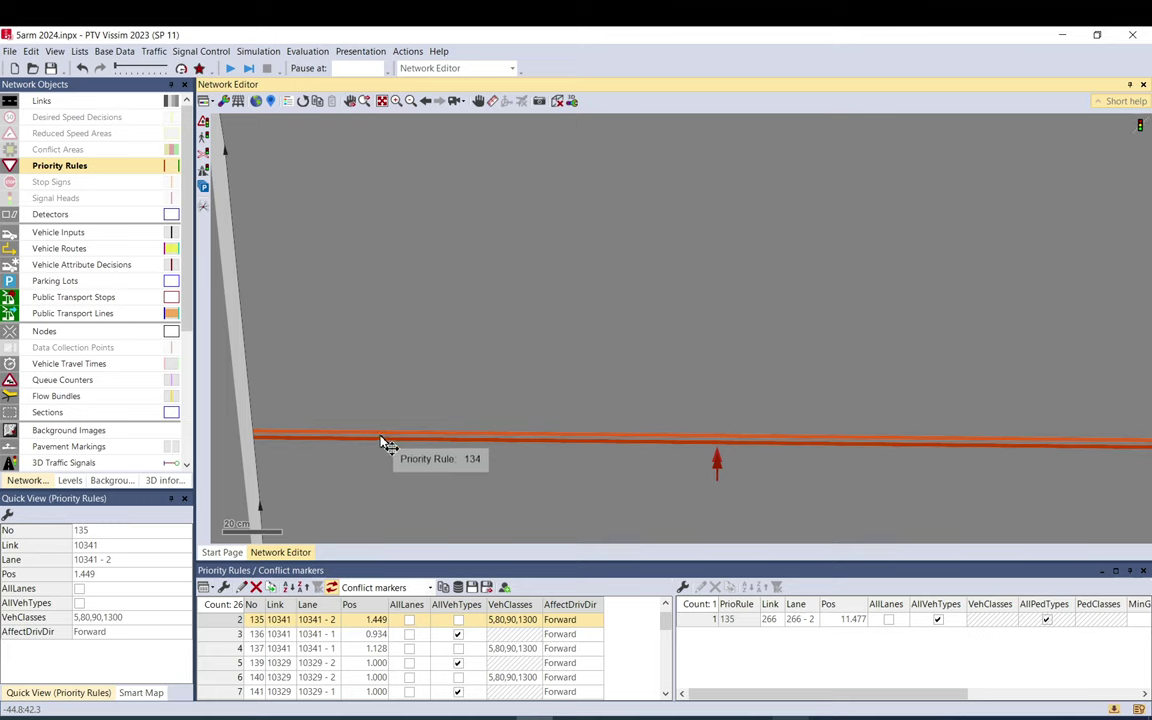
{"action": "left_click", "coordinate": [379, 447]}
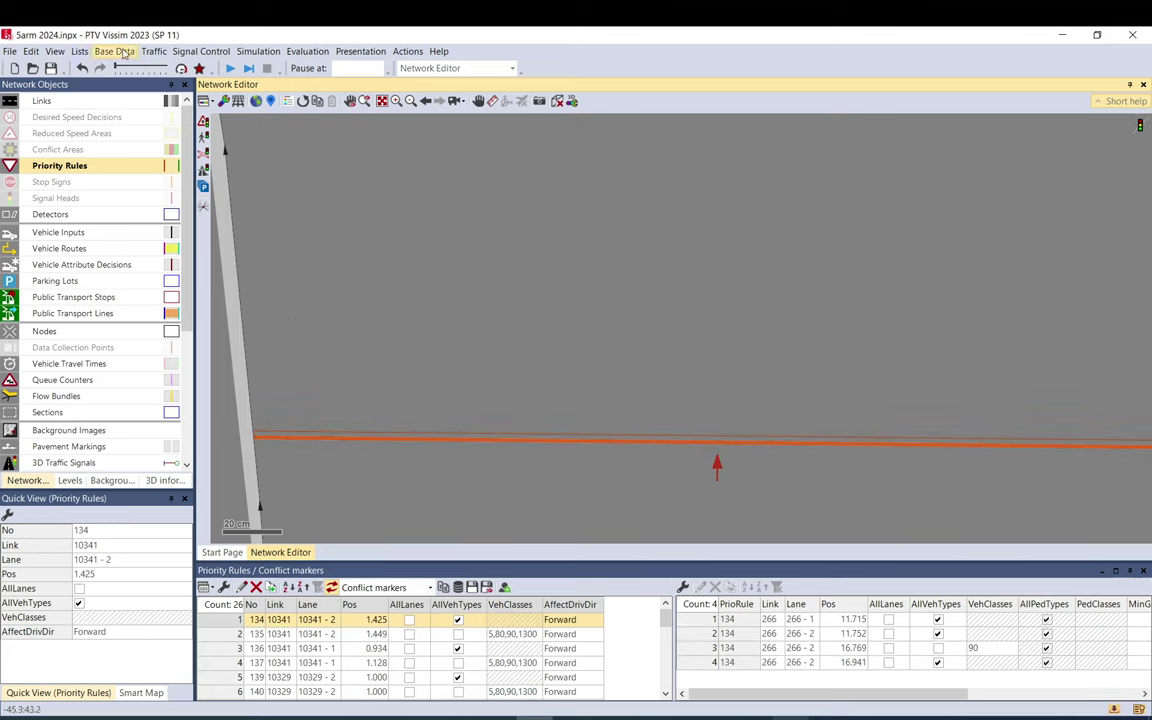
{"action": "scroll", "coordinate": [374, 445], "scroll_direction": "down", "scroll_amount": 3}
Look over the list entry and available row commands of priority rule 135, leaving the rule unchanged
{"action": "left_click", "coordinate": [374, 445]}
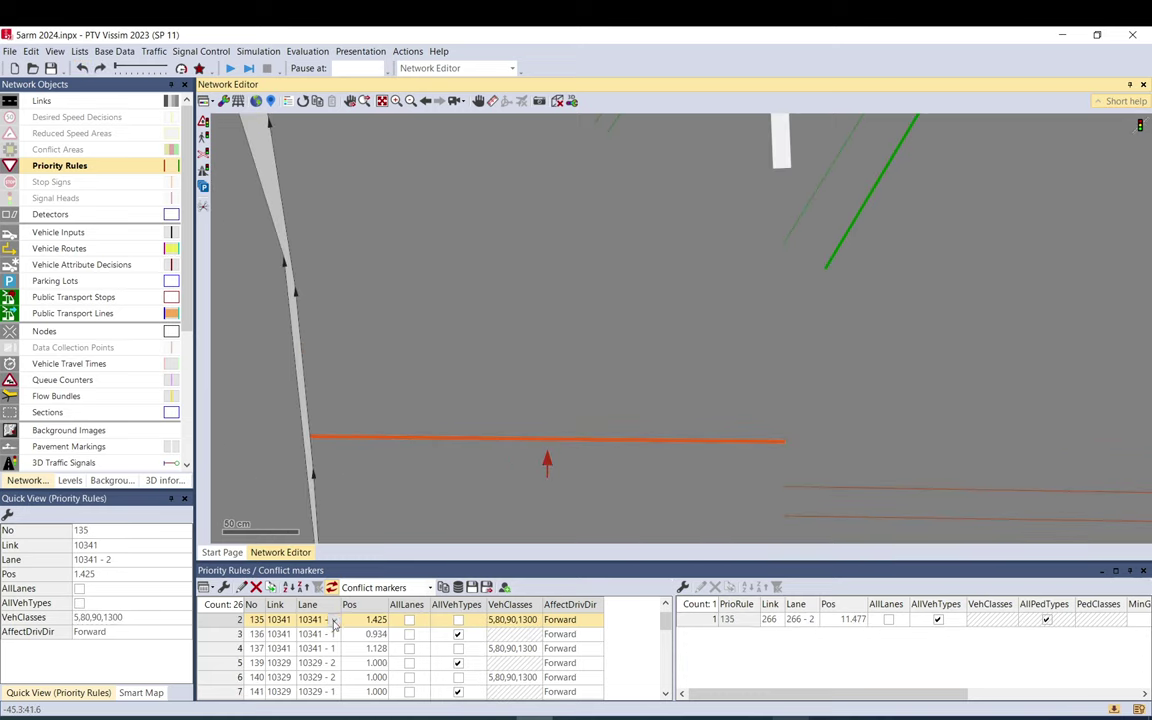
{"action": "right_click", "coordinate": [232, 619]}
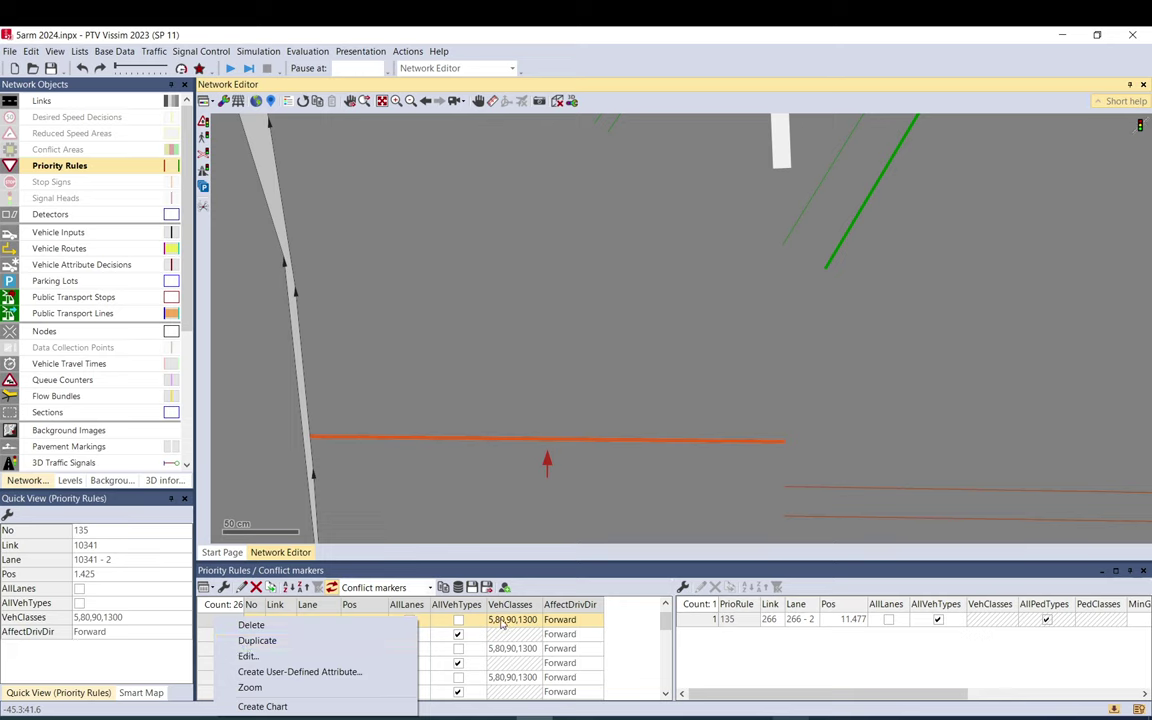
{"action": "left_click", "coordinate": [437, 474]}
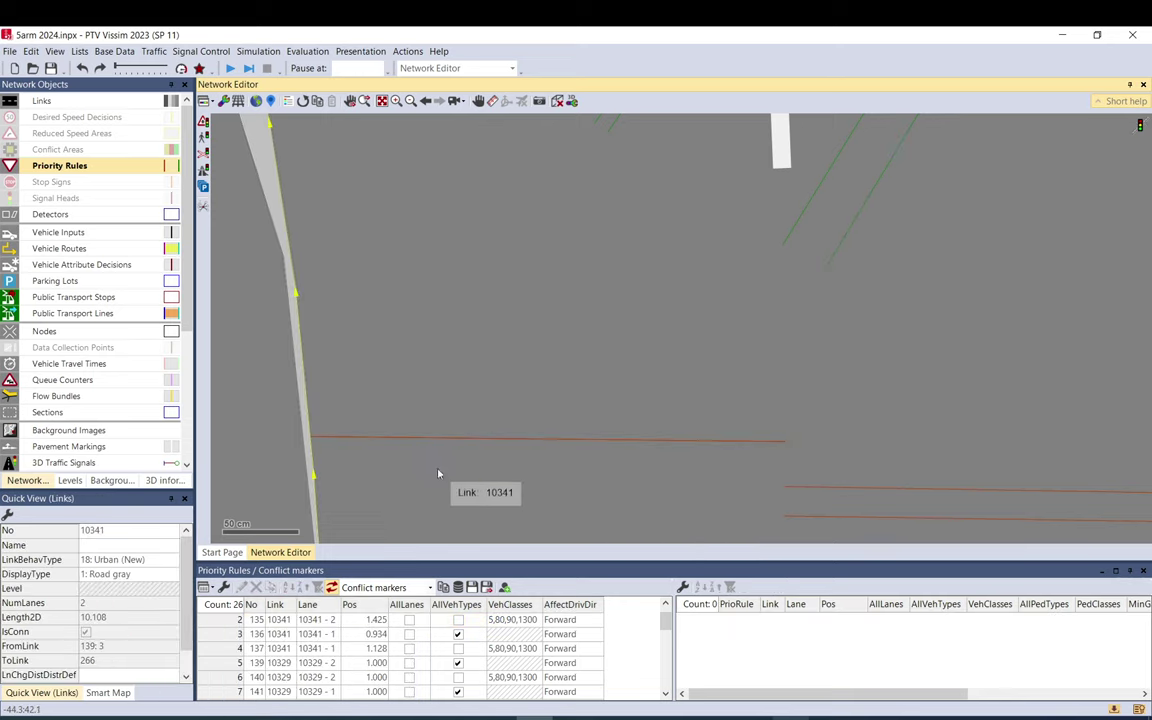
Review the vehicle class settings of priority rule 134's stop line and locate each of its conflict markers on link 266
{"action": "scroll", "coordinate": [470, 460], "scroll_direction": "down", "scroll_amount": 3}
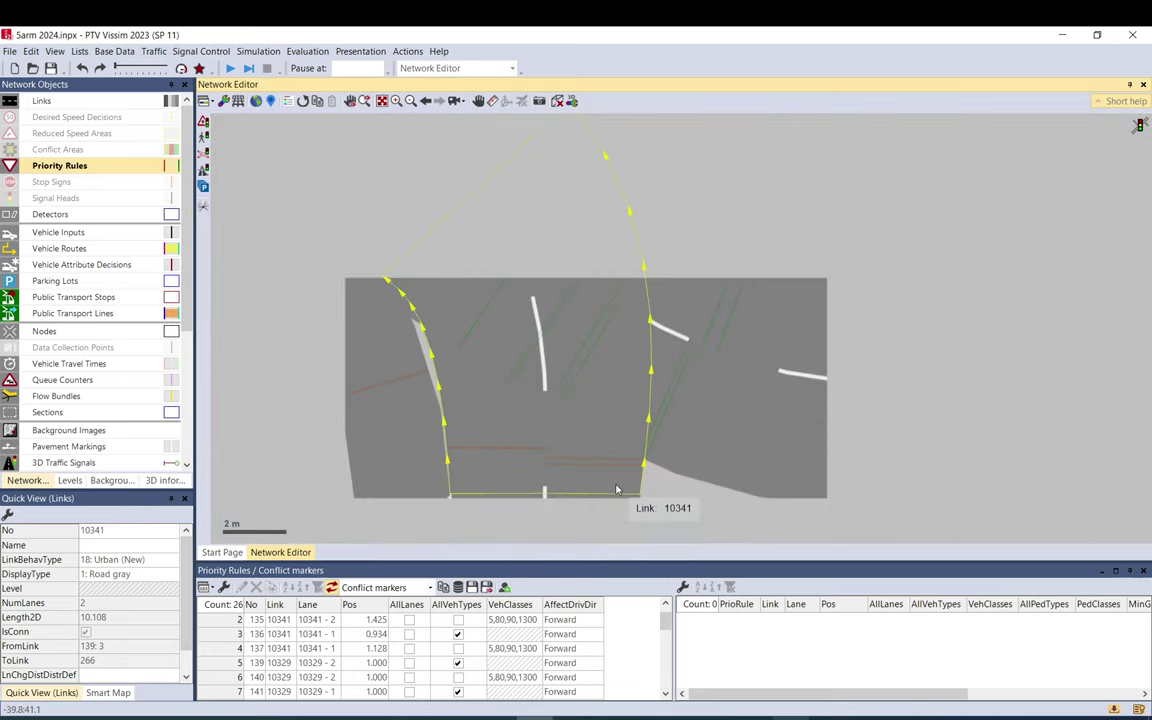
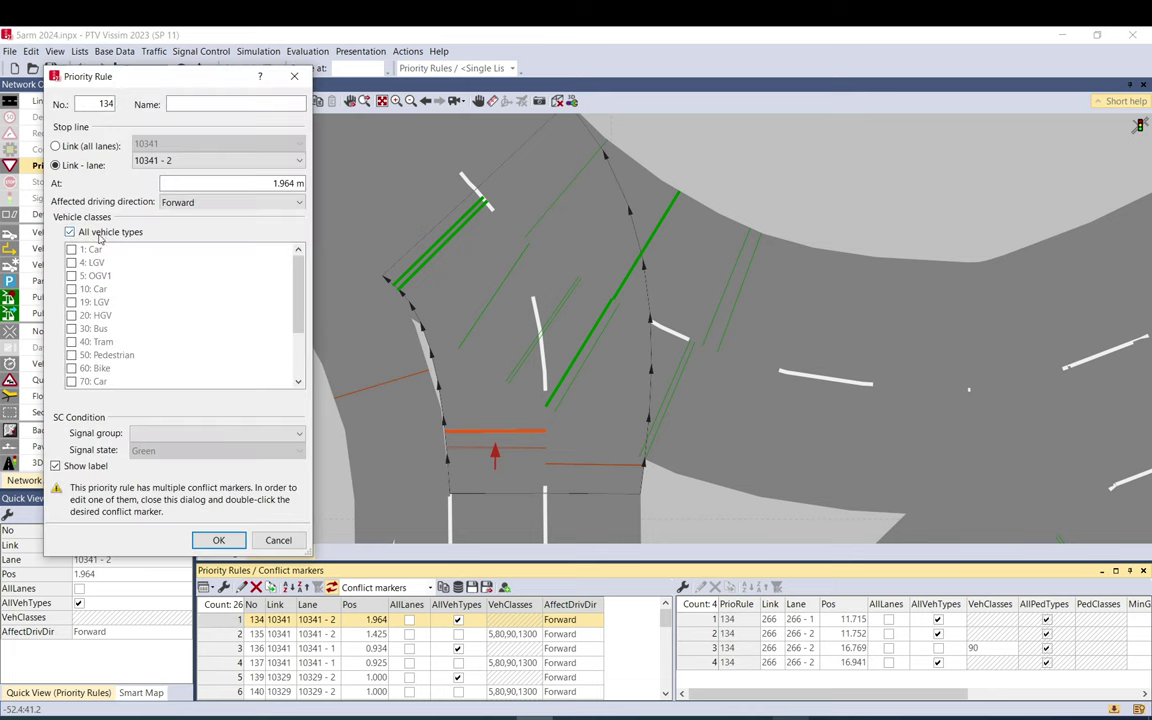
{"action": "left_click", "coordinate": [294, 76]}
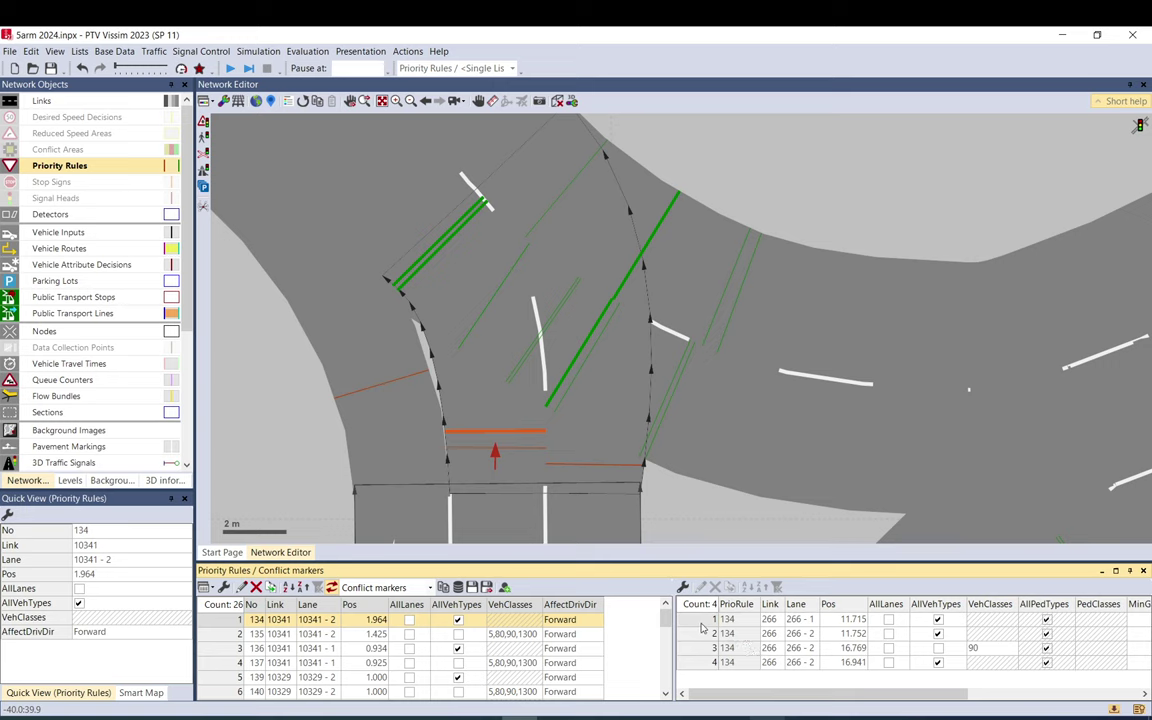
{"action": "left_click", "coordinate": [702, 621]}
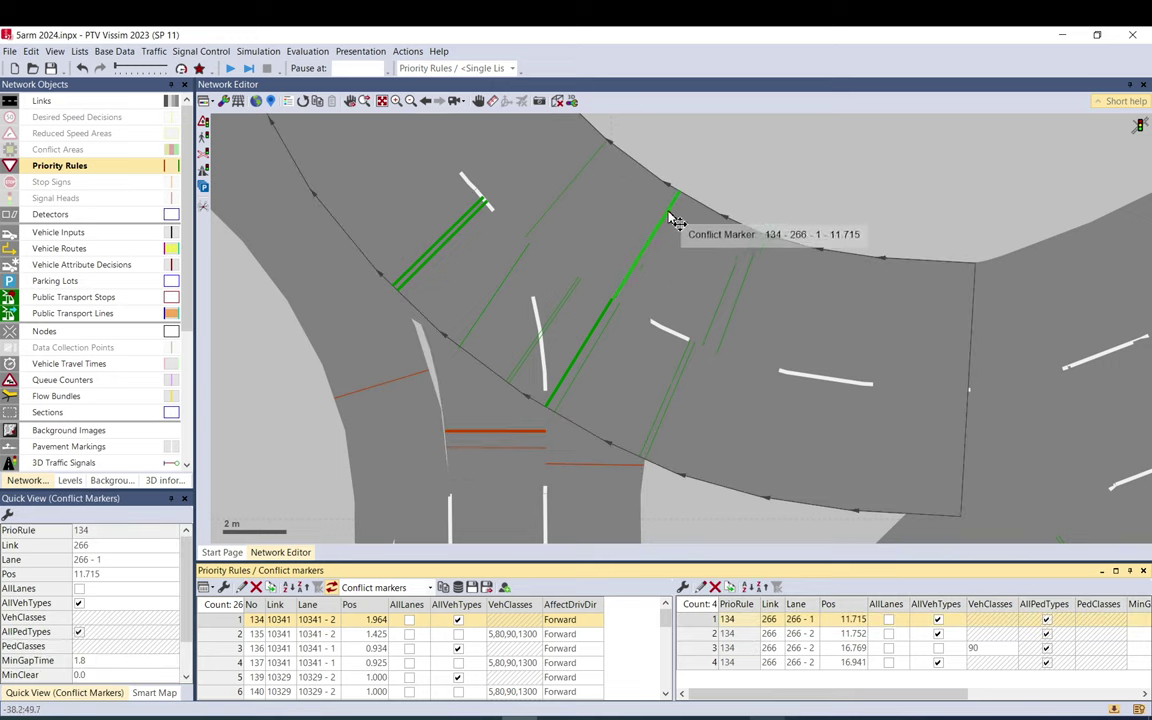
{"action": "left_click", "coordinate": [694, 634]}
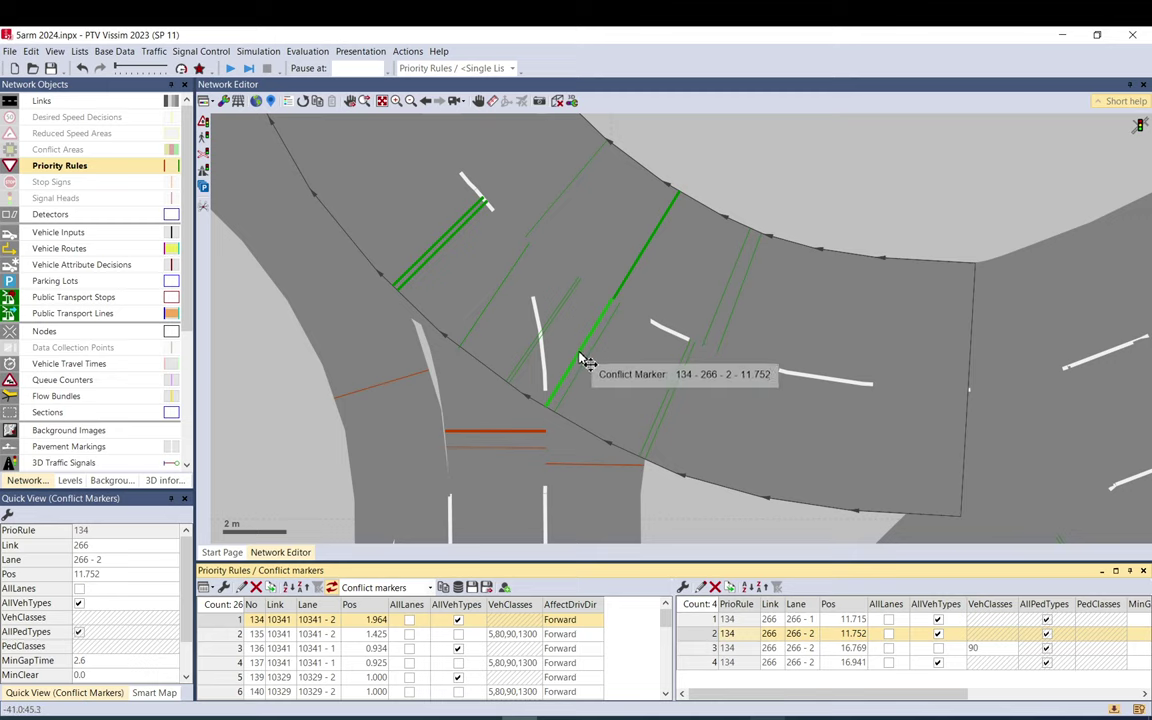
{"action": "left_click", "coordinate": [701, 649]}
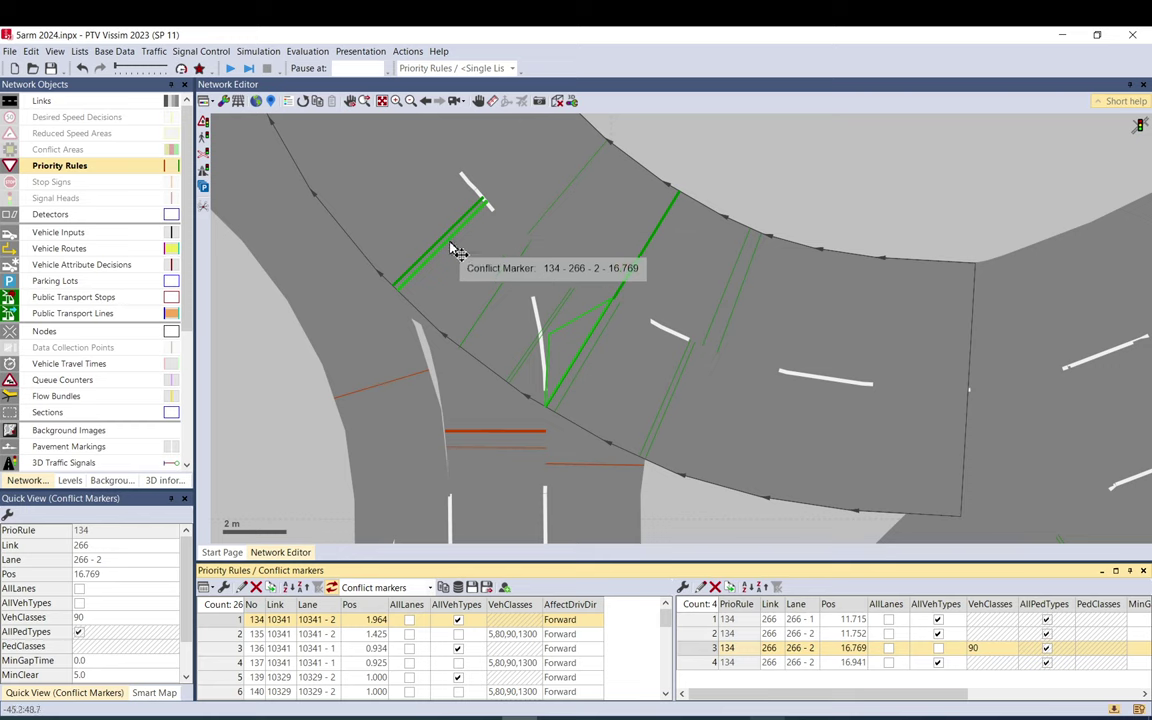
{"action": "left_click", "coordinate": [705, 663]}
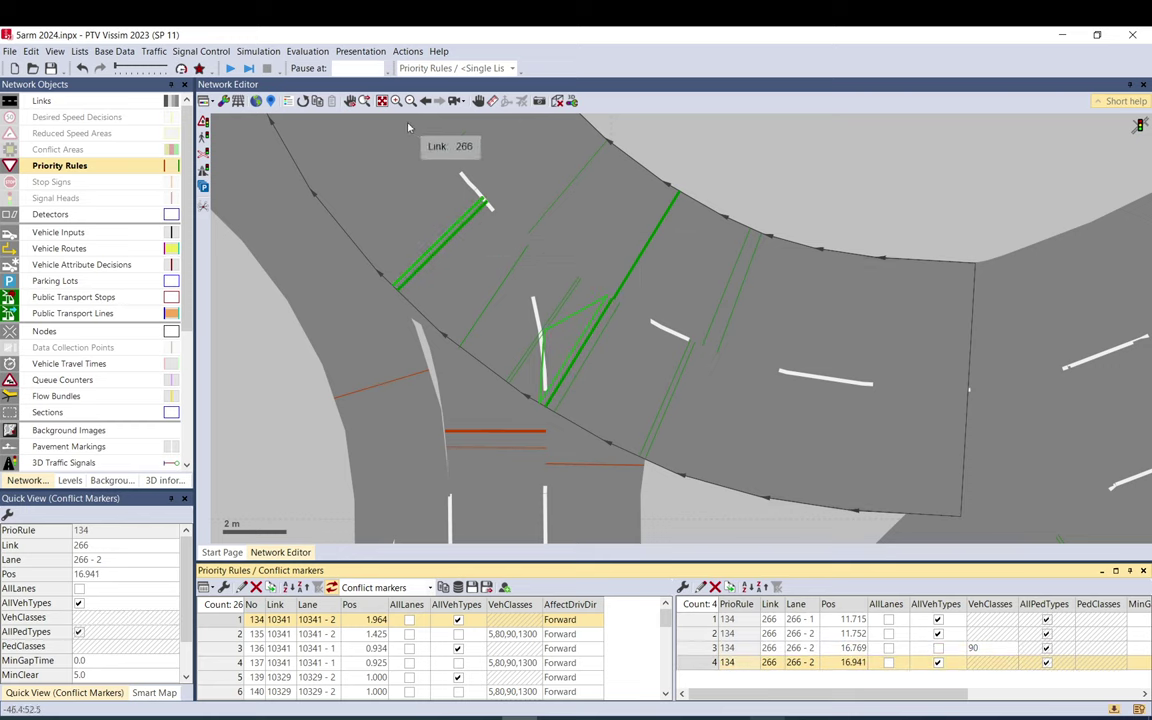
{"action": "left_click", "coordinate": [700, 620]}
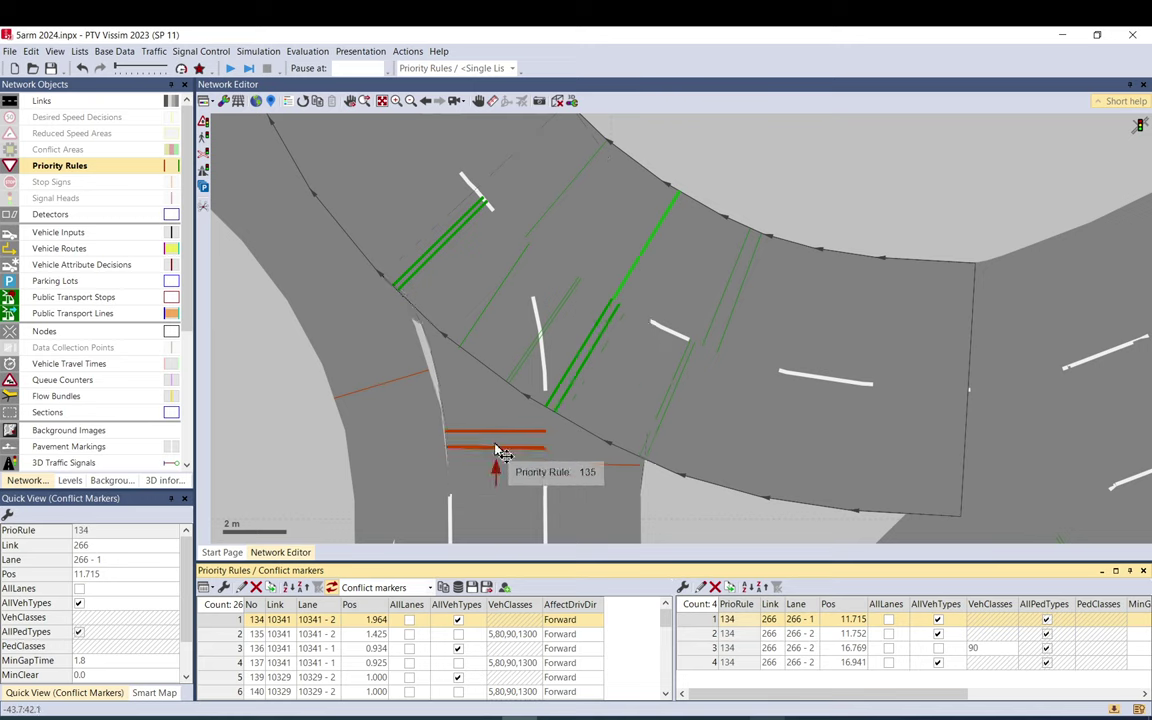
Check the minimum gap times of rule 134's conflict markers at 11.715 m on lane 1 and 11.752 m on lane 2
{"action": "scroll", "coordinate": [500, 450], "scroll_direction": "down", "scroll_amount": 3}
{"action": "left_click_drag", "start_coordinate": [313, 168], "coordinate": [555, 430]}
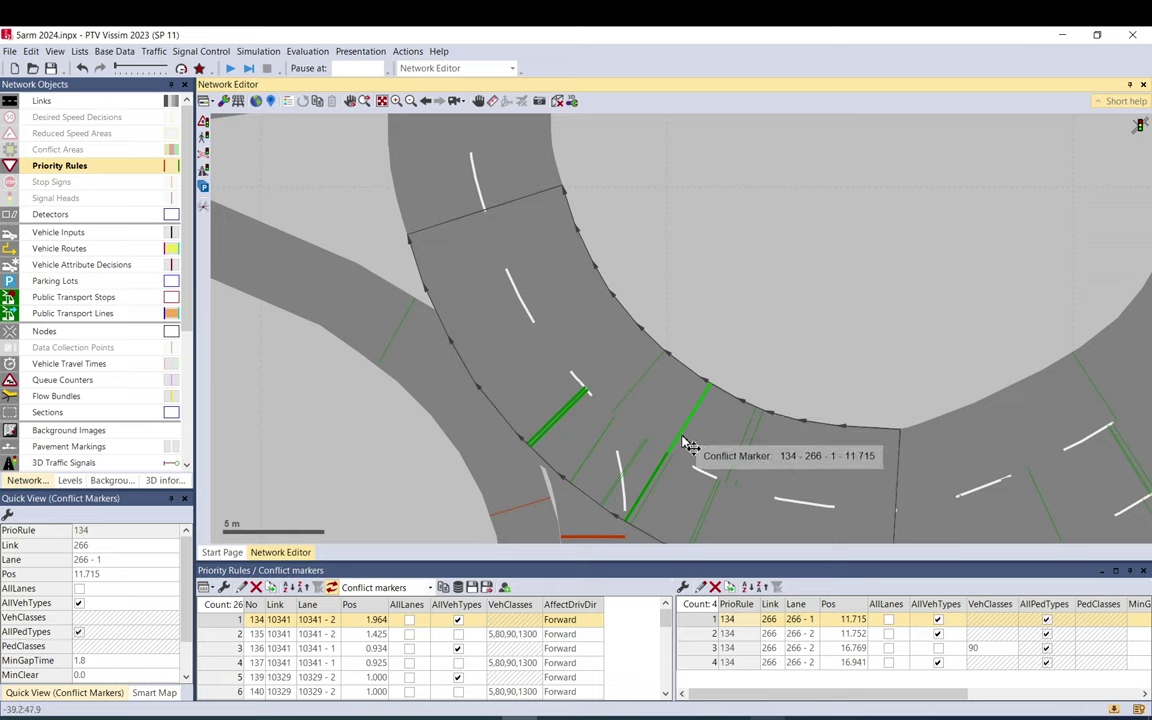
{"action": "double_click", "coordinate": [697, 622]}
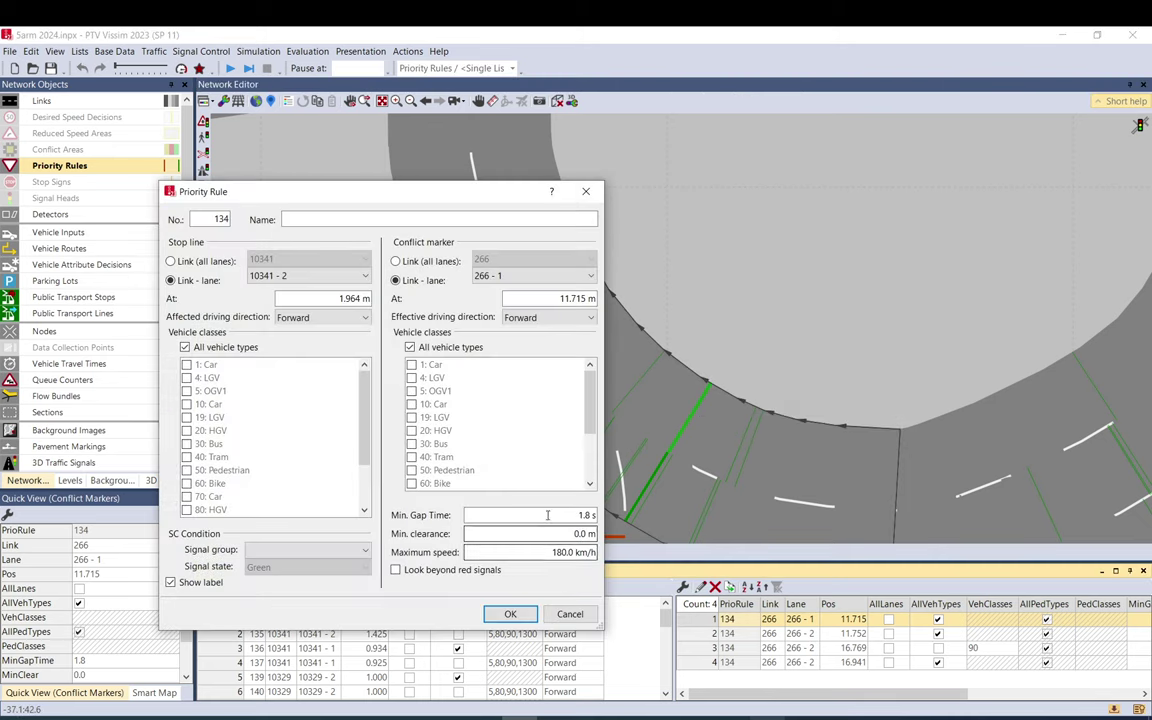
{"action": "double_click", "coordinate": [587, 515]}
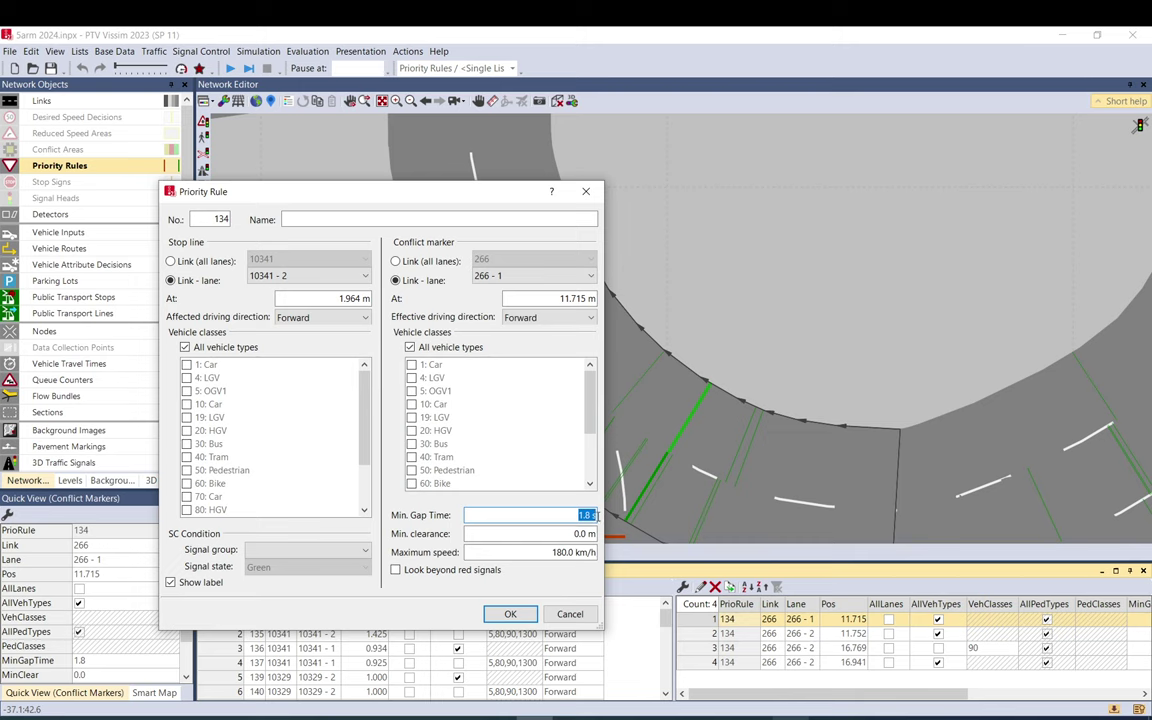
{"action": "left_click", "coordinate": [570, 614]}
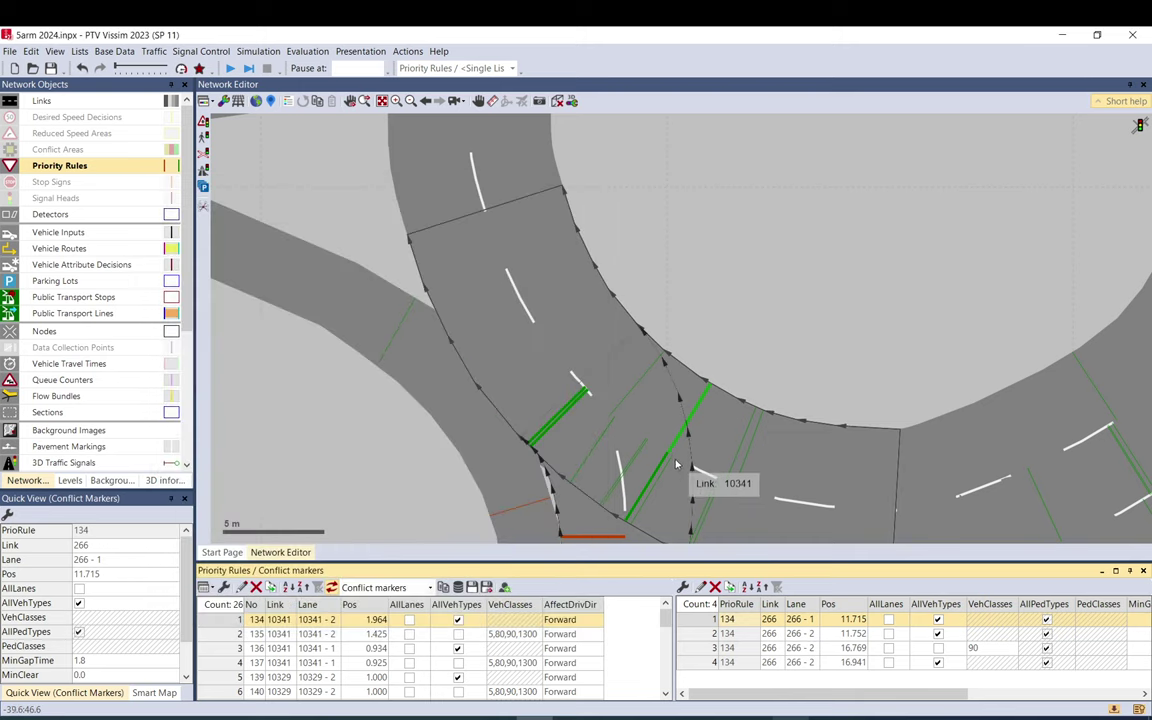
{"action": "double_click", "coordinate": [707, 634]}
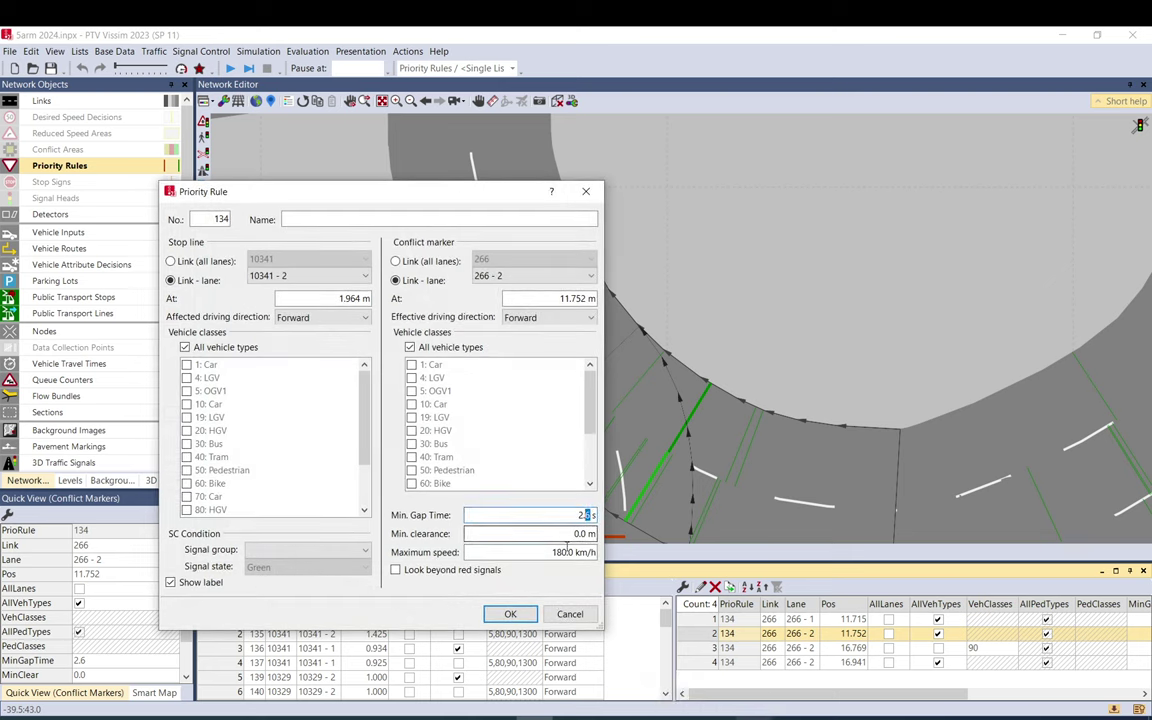
{"action": "left_click", "coordinate": [570, 614]}
Examine which vehicle classes apply to rule 134's conflict marker at 16.769 m on link 266, lane 2
{"action": "scroll", "coordinate": [619, 416], "scroll_direction": "up", "scroll_amount": 3}
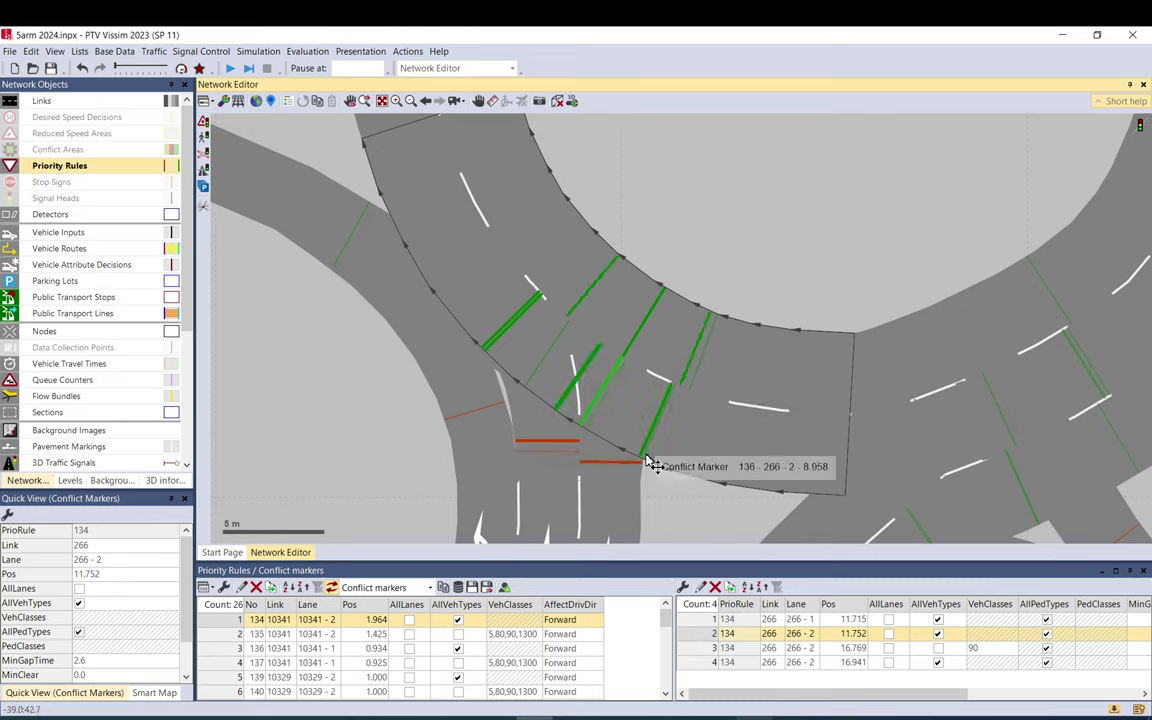
{"action": "left_click", "coordinate": [699, 651]}
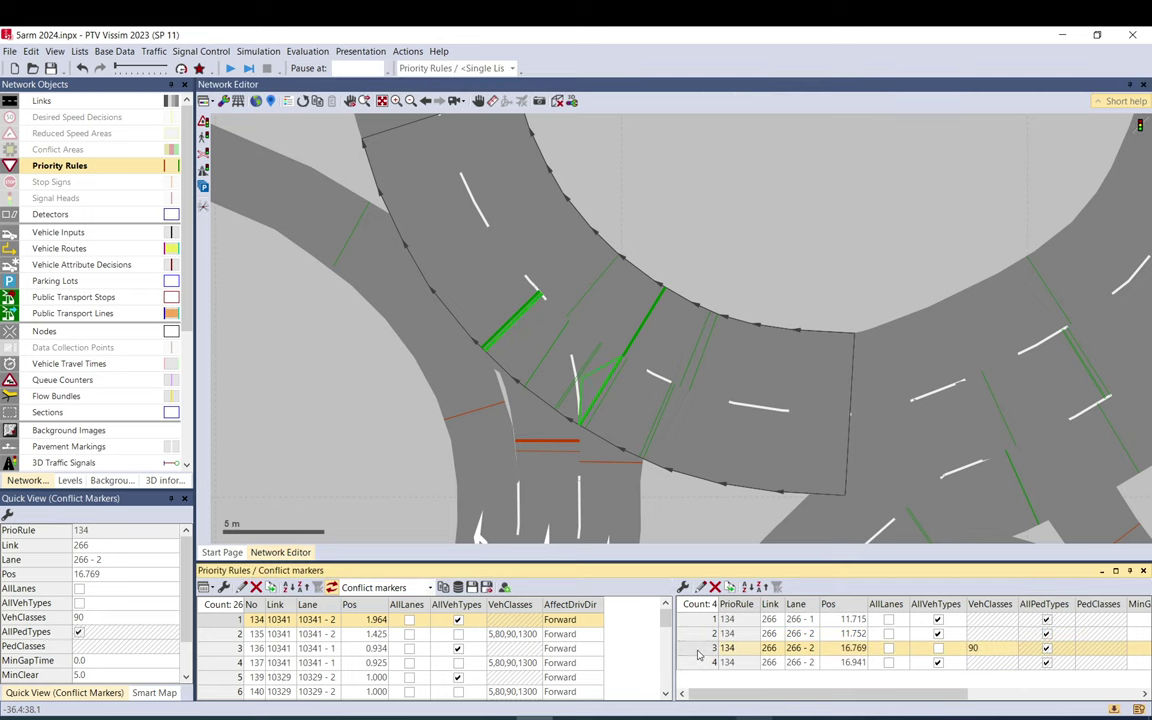
{"action": "double_click", "coordinate": [699, 651]}
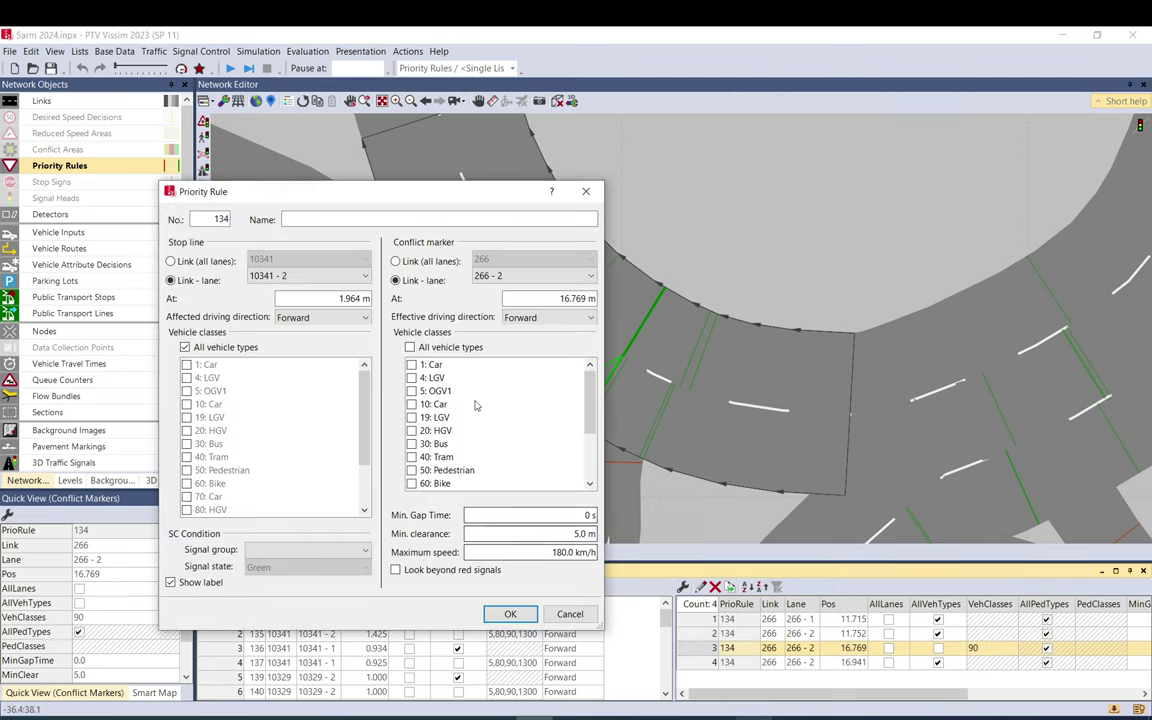
{"action": "scroll", "coordinate": [533, 400], "scroll_direction": "down", "scroll_amount": 3}
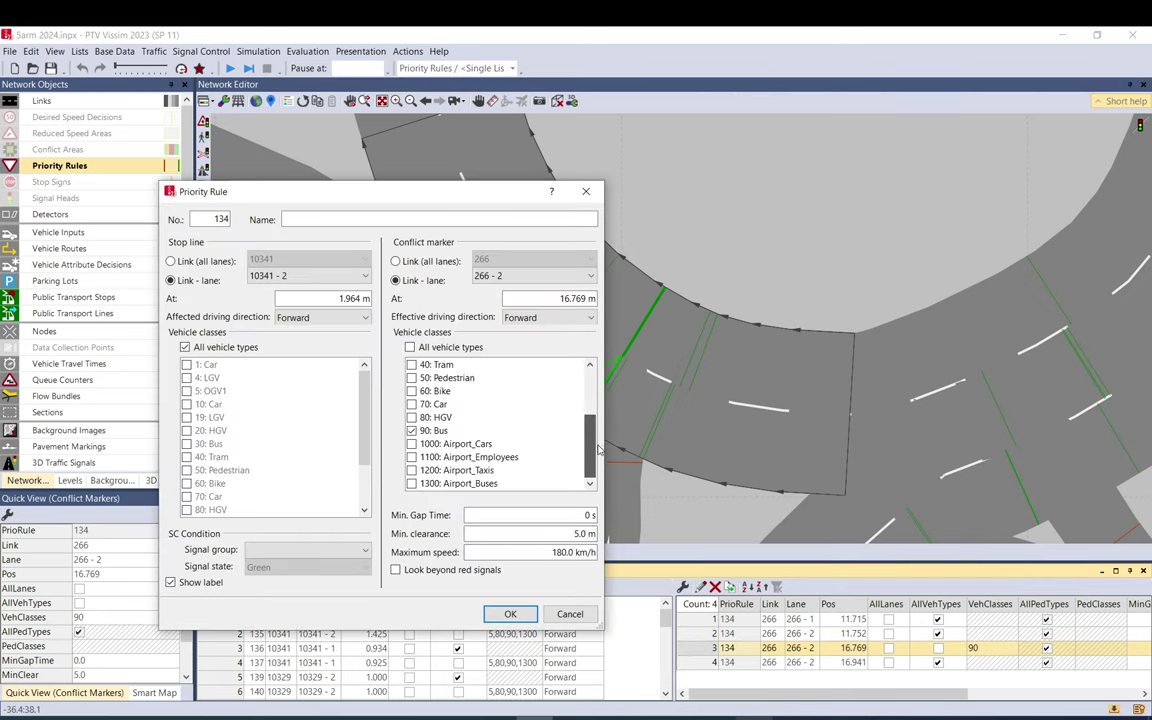
{"action": "scroll", "coordinate": [465, 421], "scroll_direction": "up", "scroll_amount": 3}
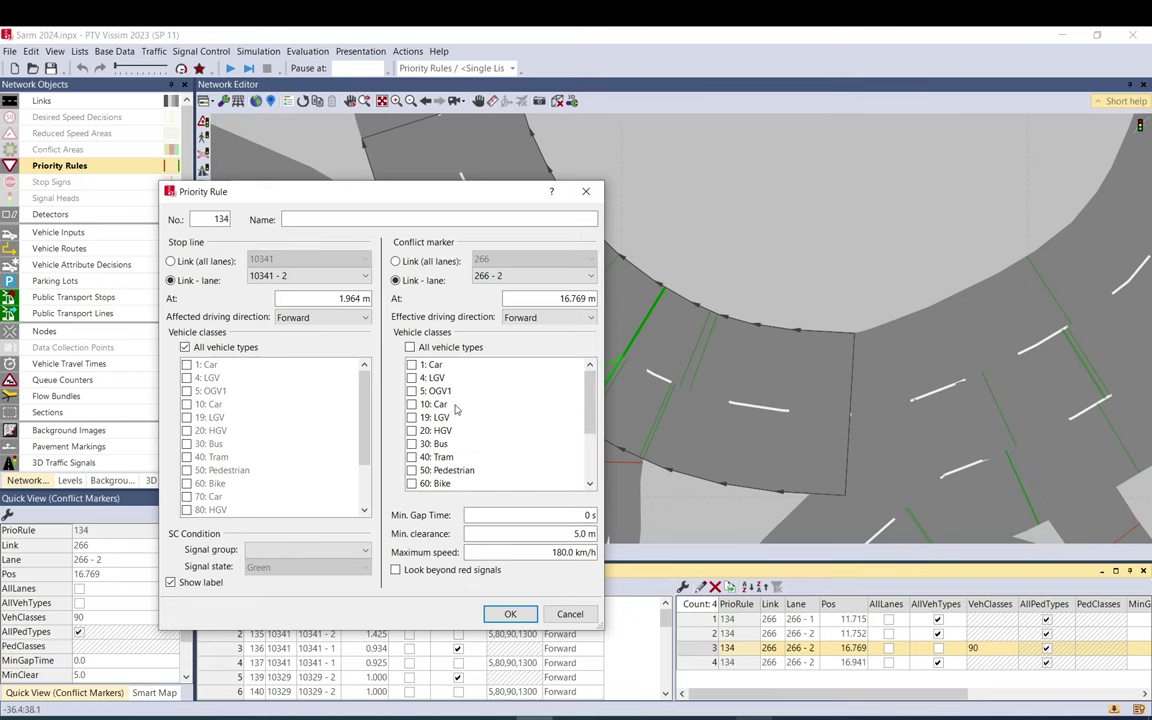
{"action": "left_click", "coordinate": [569, 614]}
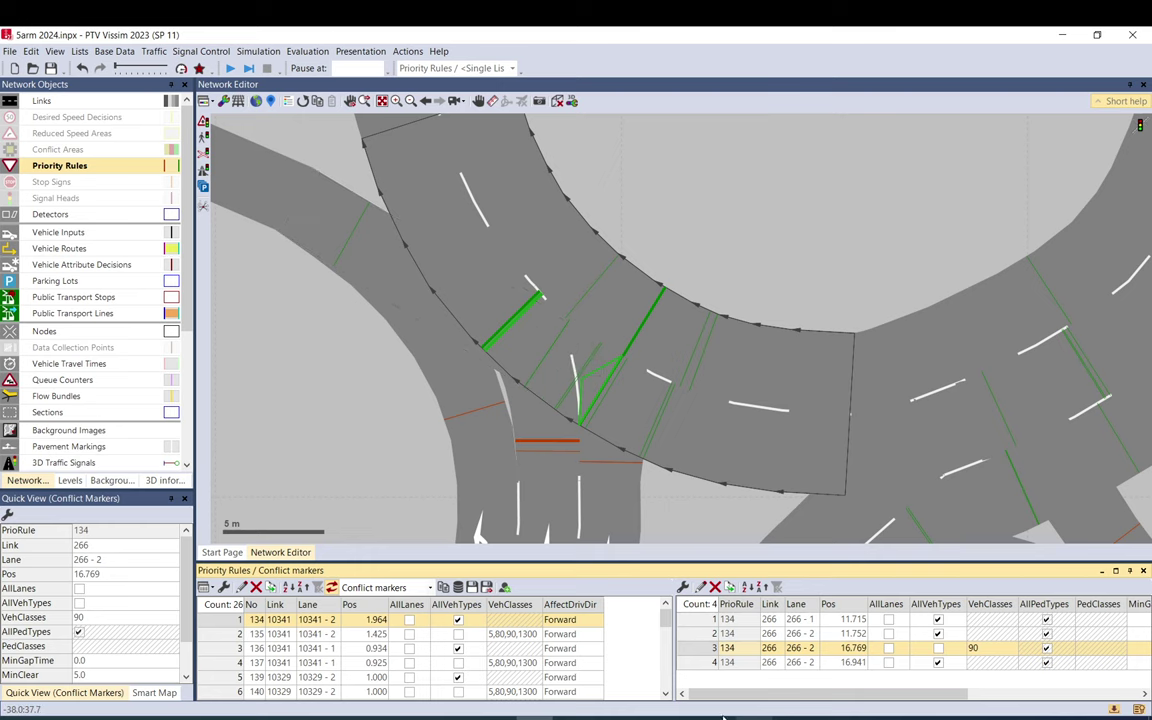
Review the minimum clearance, vehicle classes and maximum speed of rule 134's 16.769 m conflict marker alongside its location on the roundabout
{"action": "double_click", "coordinate": [715, 650]}
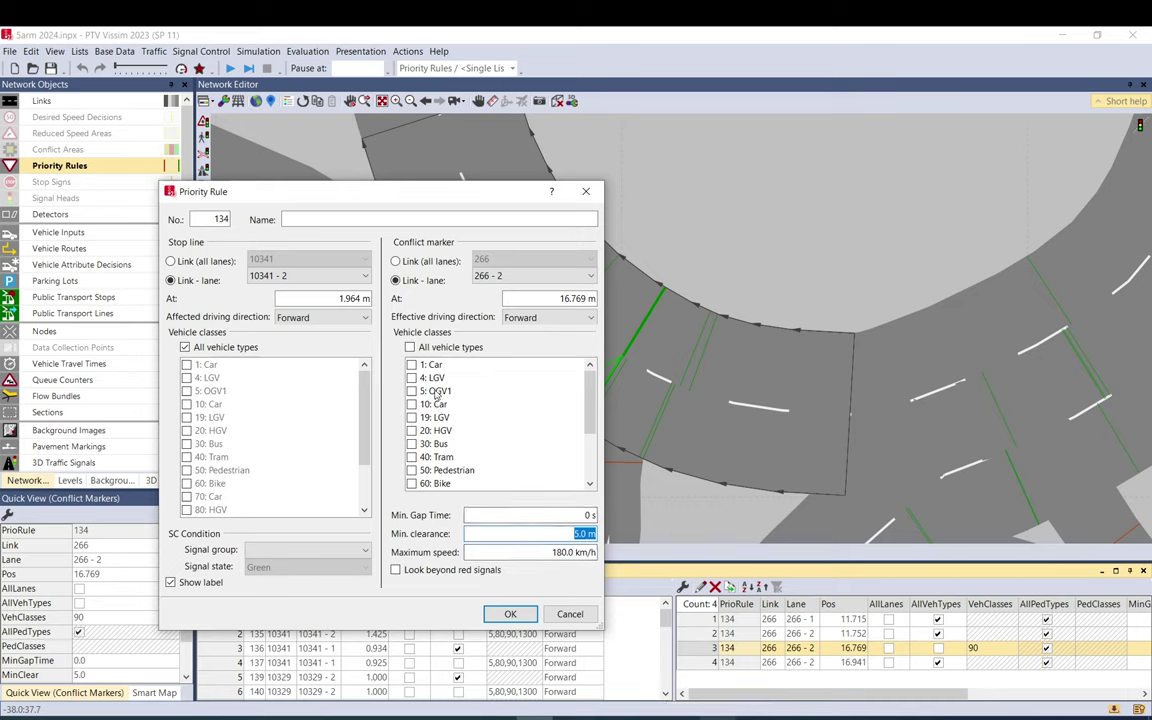
{"action": "scroll", "coordinate": [535, 400], "scroll_direction": "down", "scroll_amount": 3}
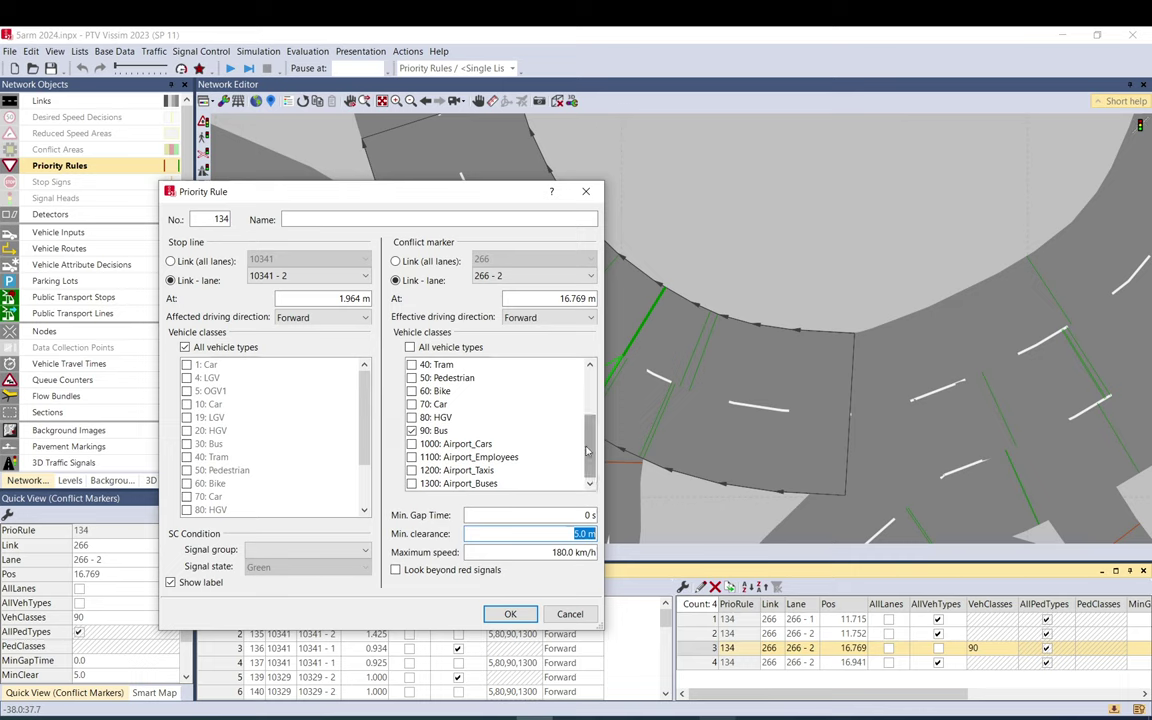
{"action": "scroll", "coordinate": [588, 452], "scroll_direction": "up", "scroll_amount": 3}
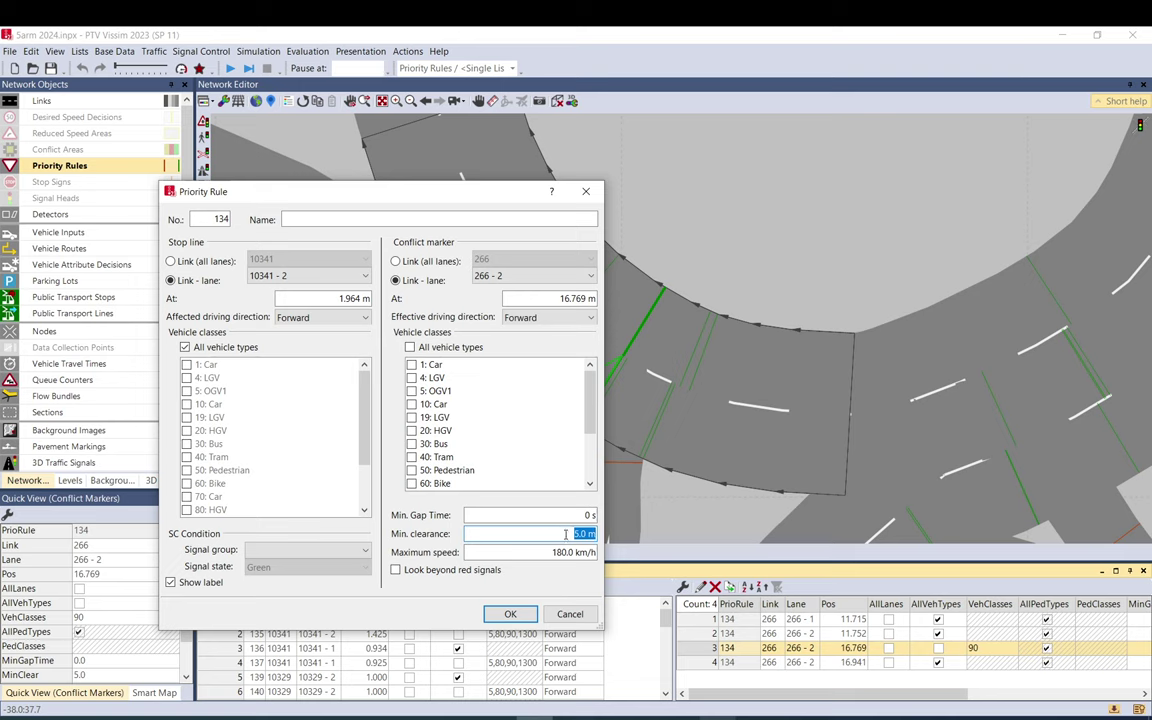
{"action": "left_click_drag", "start_coordinate": [400, 191], "coordinate": [544, 514]}
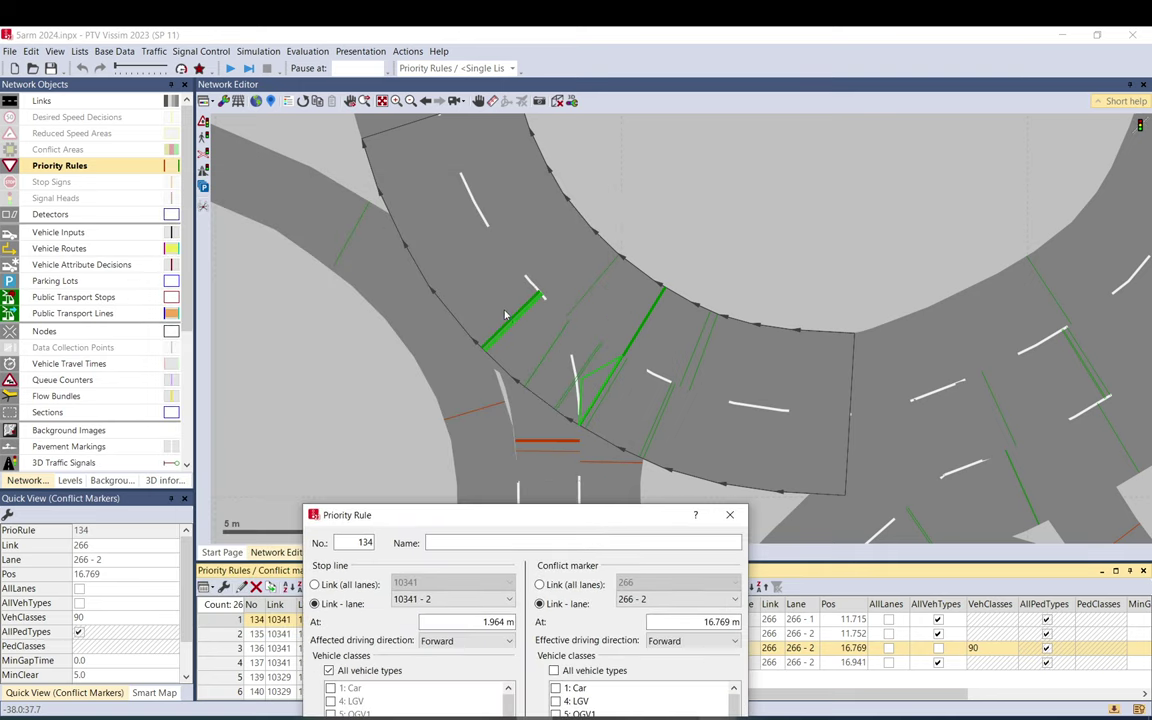
{"action": "left_click_drag", "start_coordinate": [540, 514], "coordinate": [878, 96]}
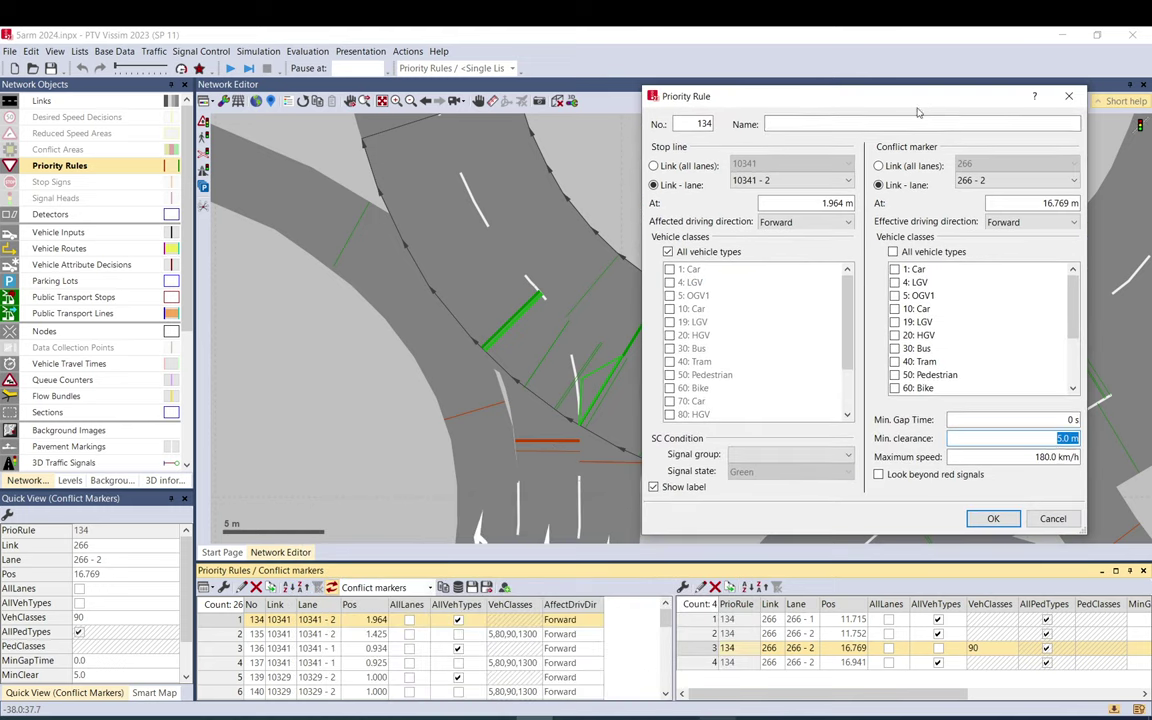
{"action": "double_click", "coordinate": [1044, 457]}
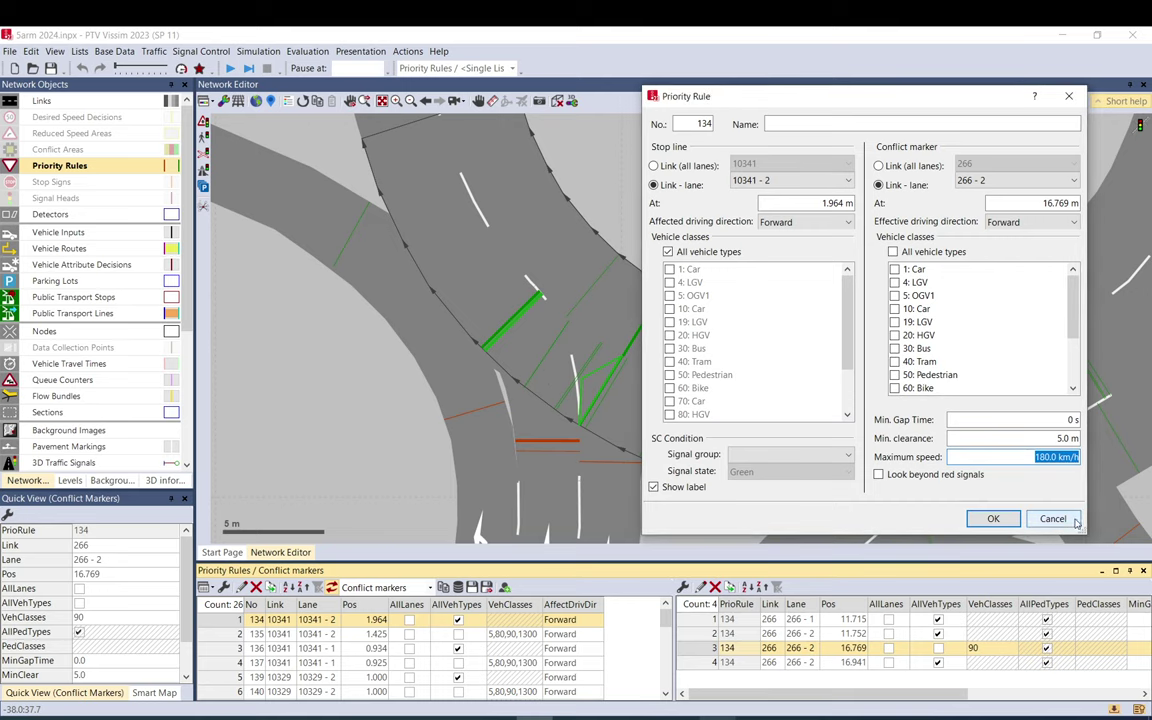
{"action": "left_click", "coordinate": [993, 518]}
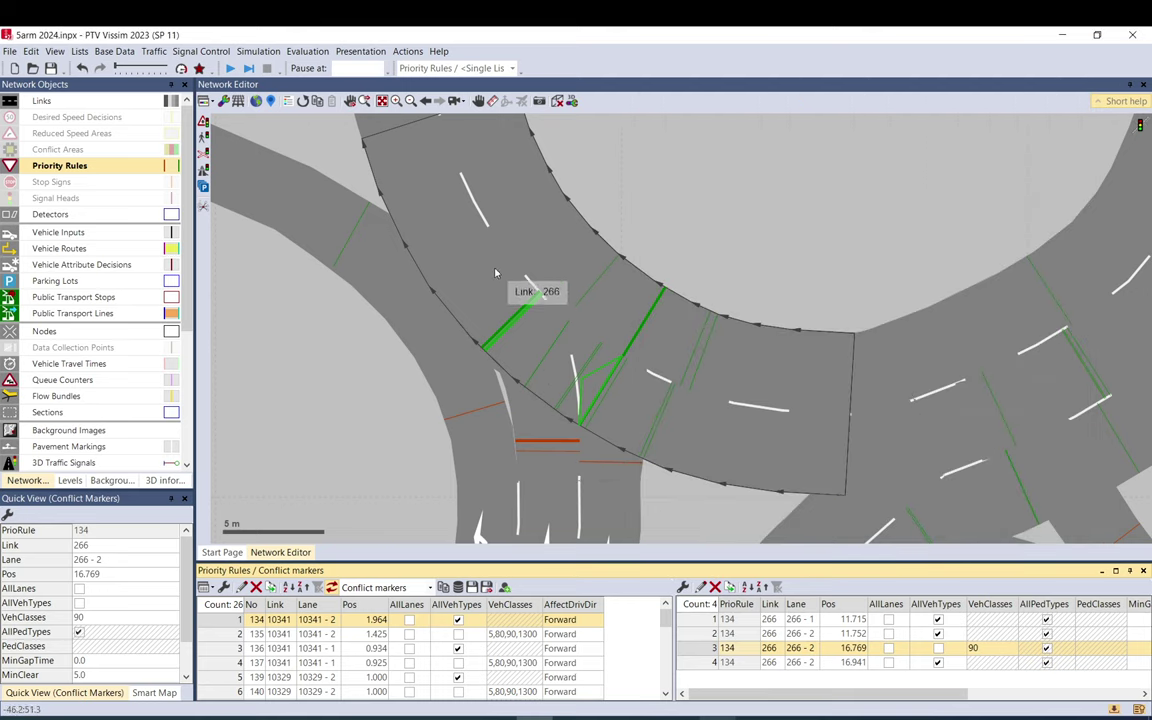
Compare the vehicle classes set for rule 134's stop line with those set for its 16.769 m conflict marker
{"action": "double_click", "coordinate": [548, 443]}
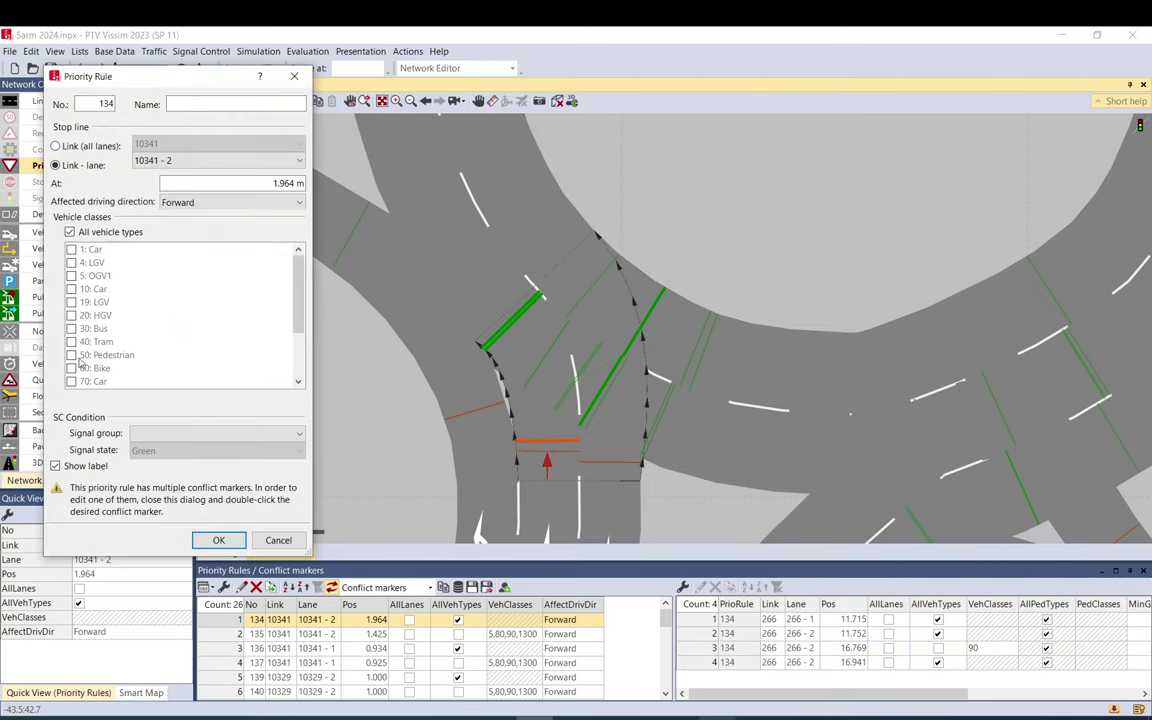
{"action": "left_click", "coordinate": [277, 540]}
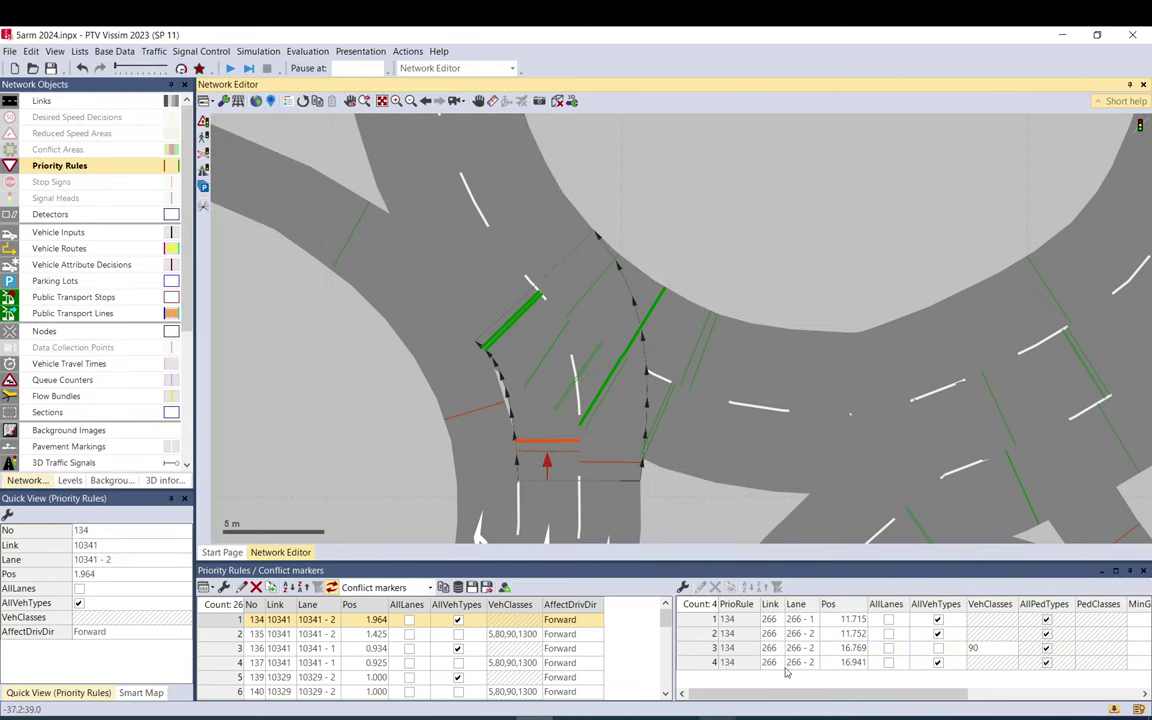
{"action": "double_click", "coordinate": [561, 392]}
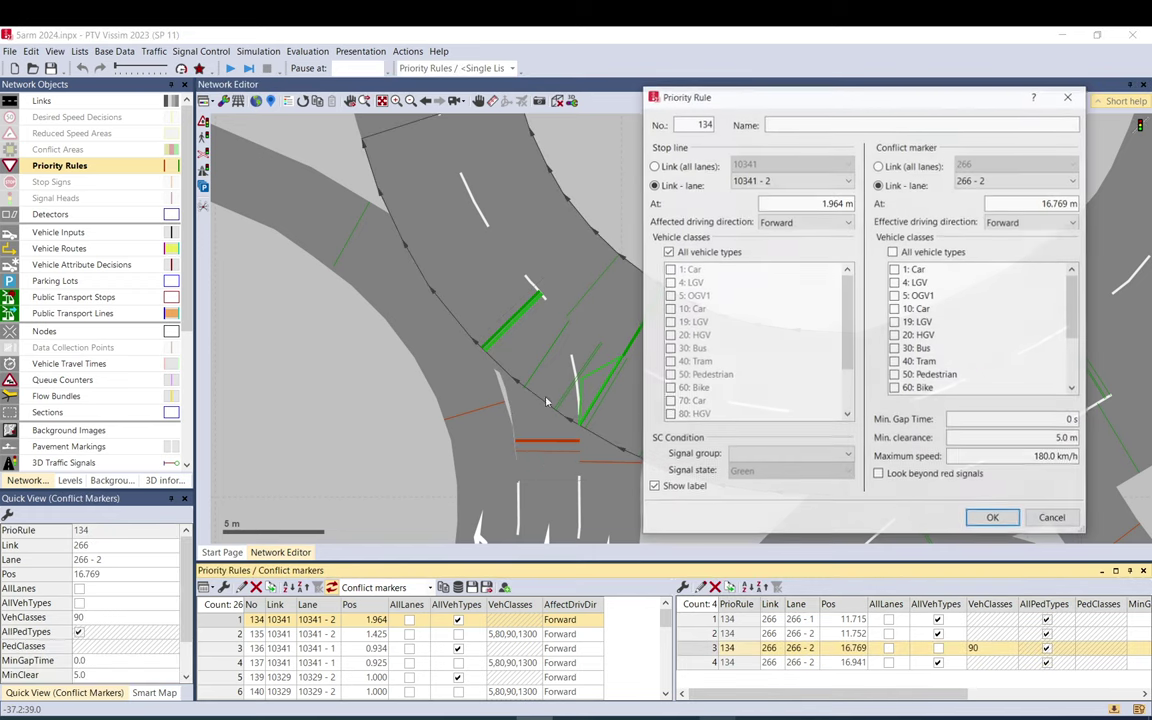
{"action": "scroll", "coordinate": [931, 333], "scroll_direction": "down", "scroll_amount": 3}
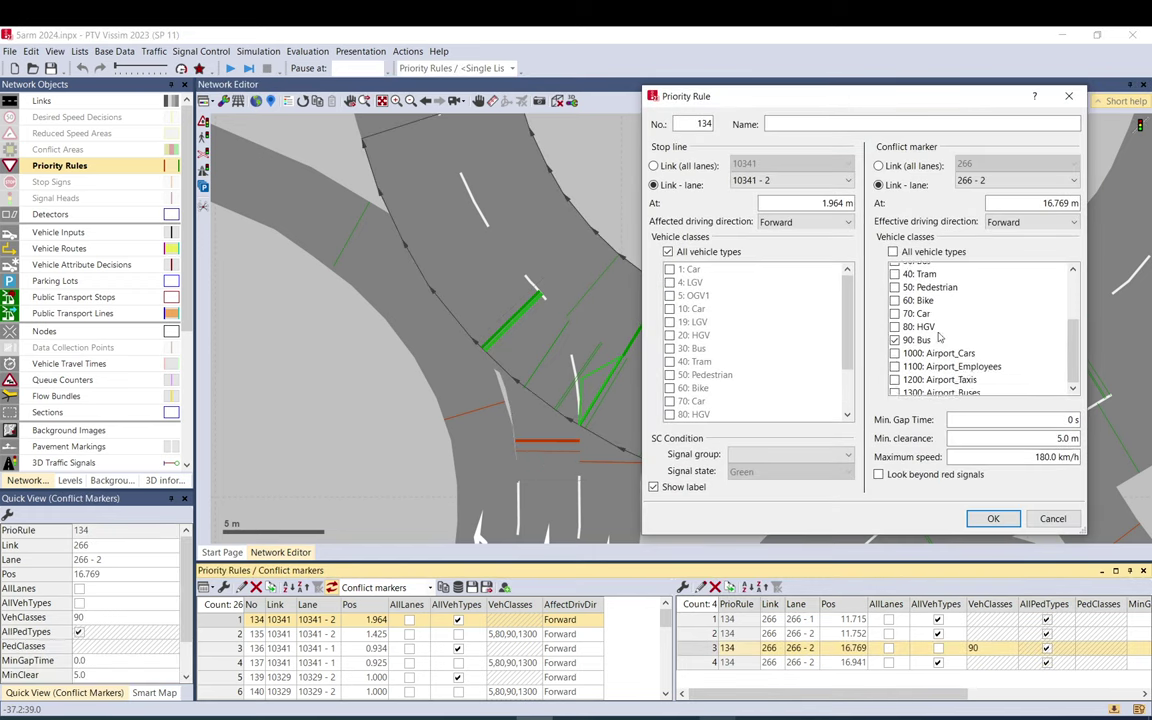
{"action": "scroll", "coordinate": [925, 337], "scroll_direction": "up", "scroll_amount": 3}
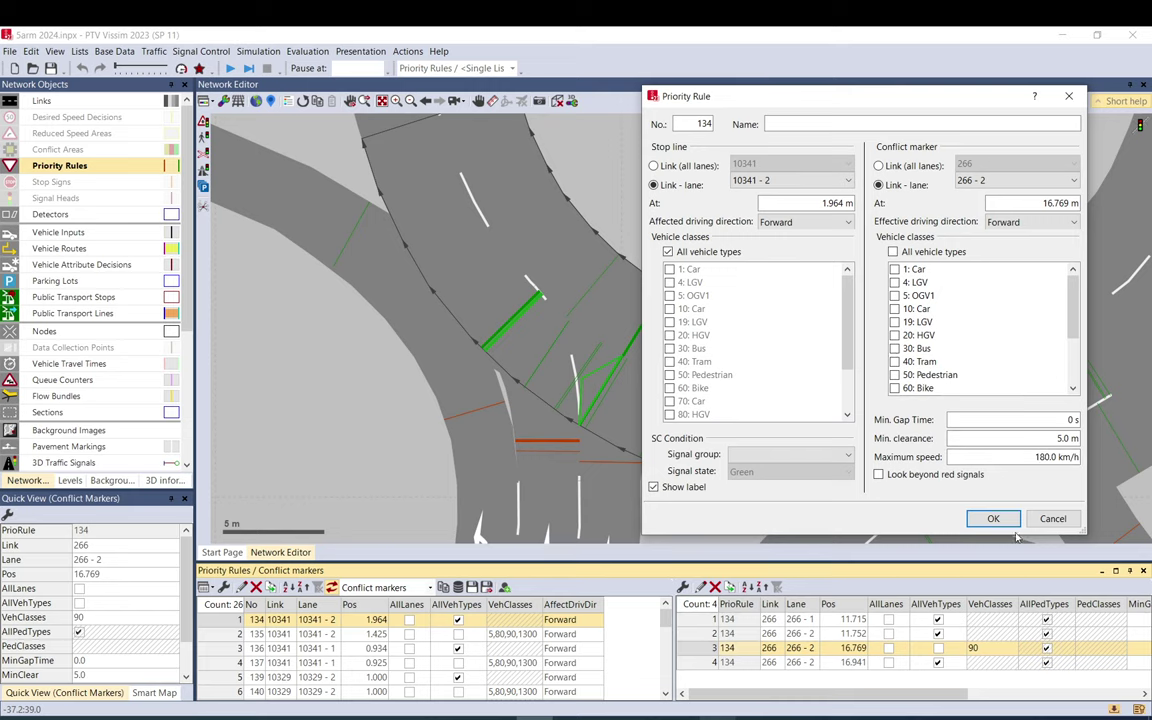
{"action": "left_click", "coordinate": [1053, 518]}
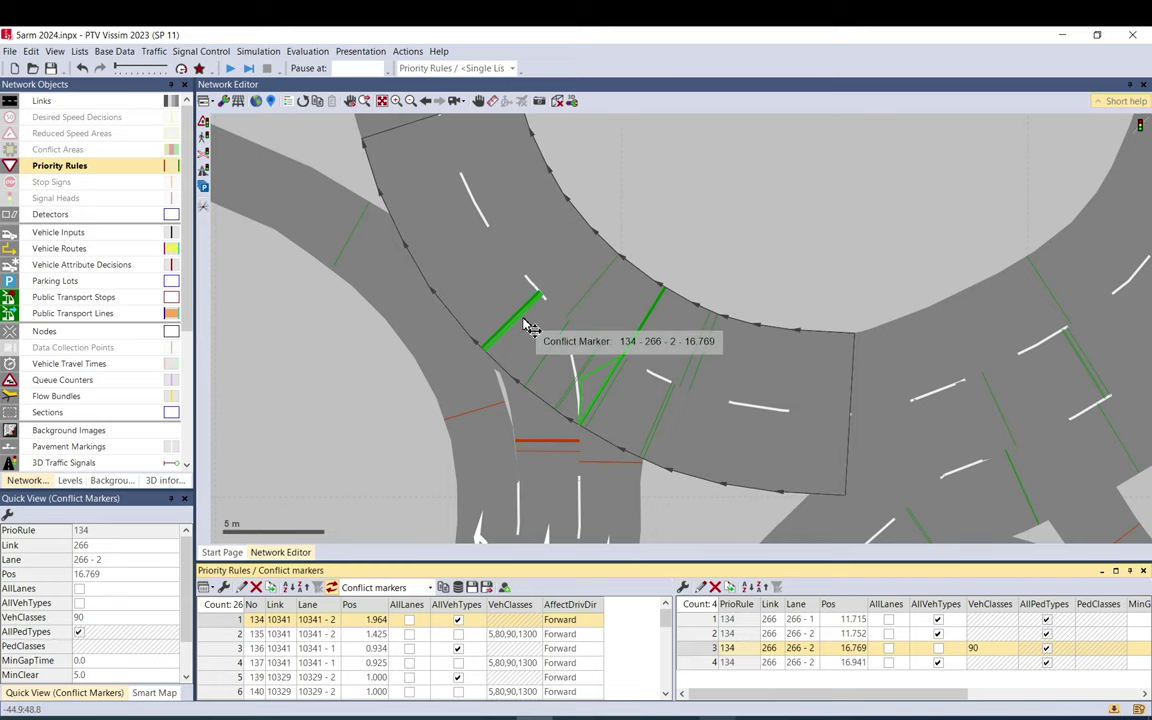
Recheck the minimum clearance and maximum speed of rule 134's 16.769 m conflict marker, leaving both values unchanged
{"action": "double_click", "coordinate": [695, 652]}
{"action": "scroll", "coordinate": [940, 368], "scroll_direction": "down", "scroll_amount": 1}
{"action": "scroll", "coordinate": [940, 368], "scroll_direction": "up", "scroll_amount": 1}
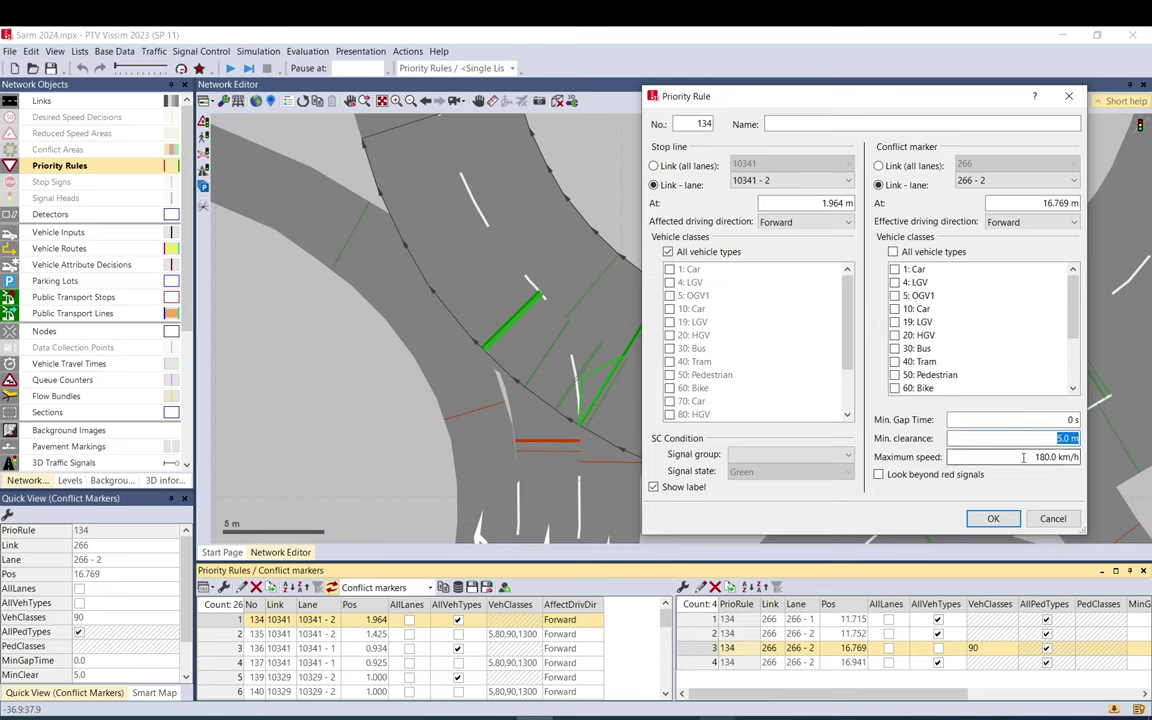
{"action": "left_click_drag", "start_coordinate": [1023, 457], "coordinate": [1077, 455]}
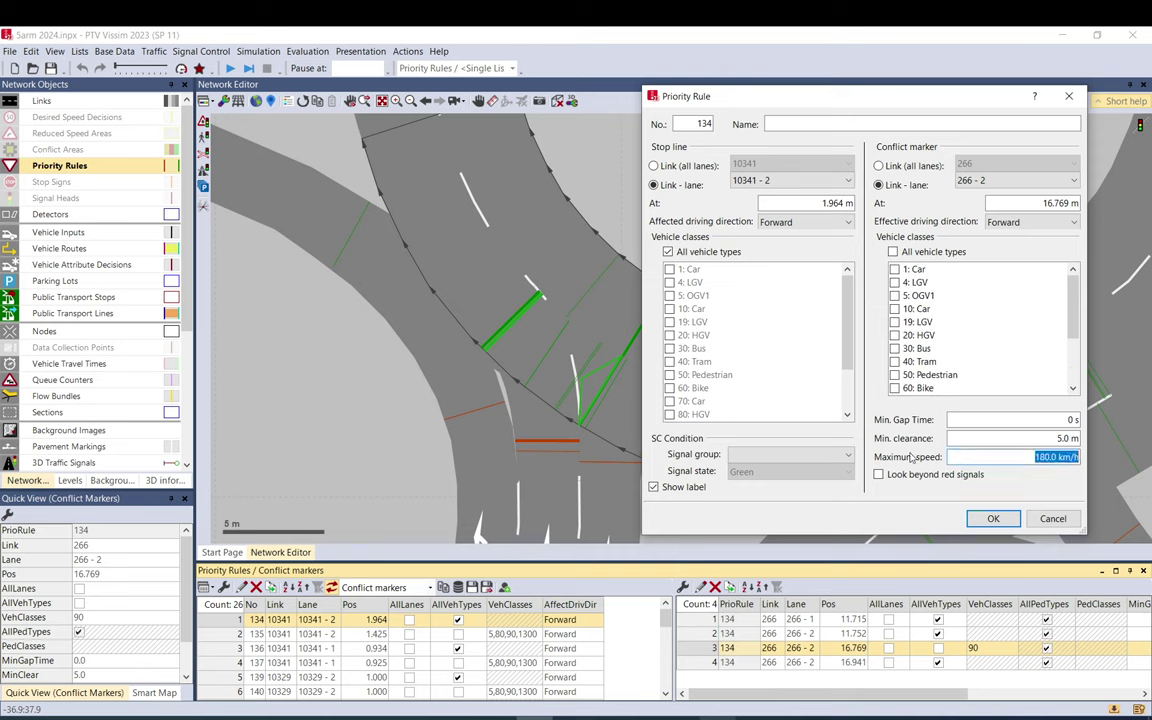
{"action": "left_click", "coordinate": [990, 518]}
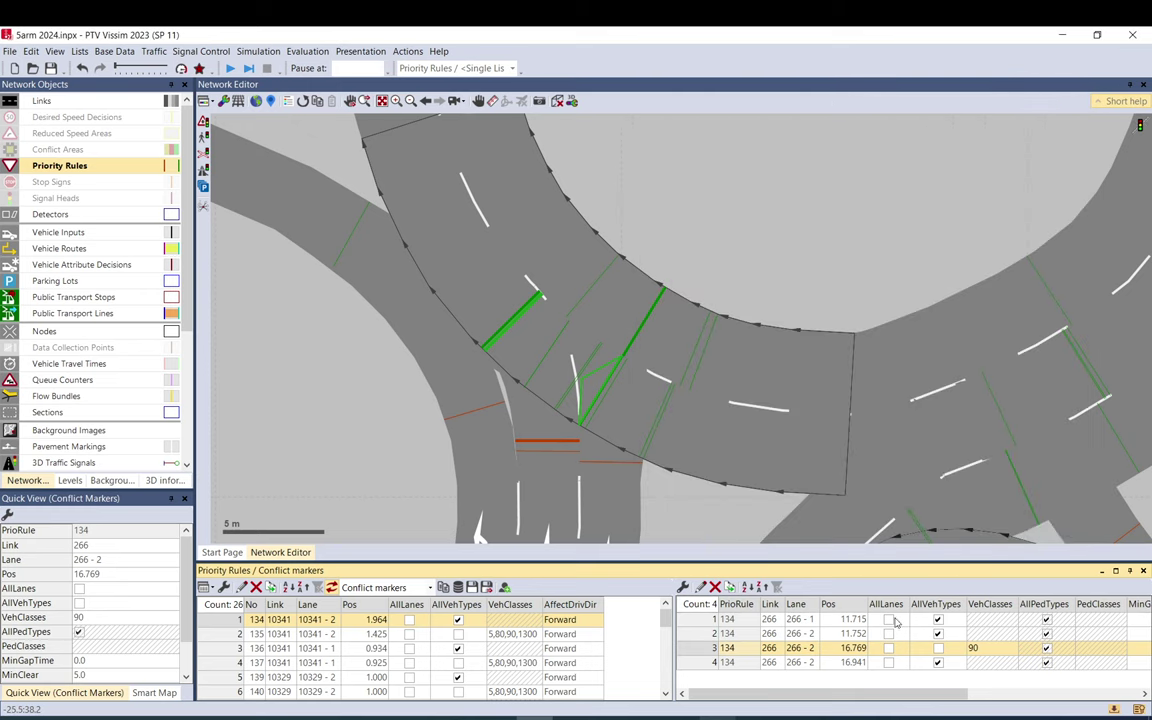
Review the vehicle types, minimum clearance and maximum speed of rule 134's conflict marker at 16.941 m on link 266, lane 2
{"action": "double_click", "coordinate": [714, 663]}
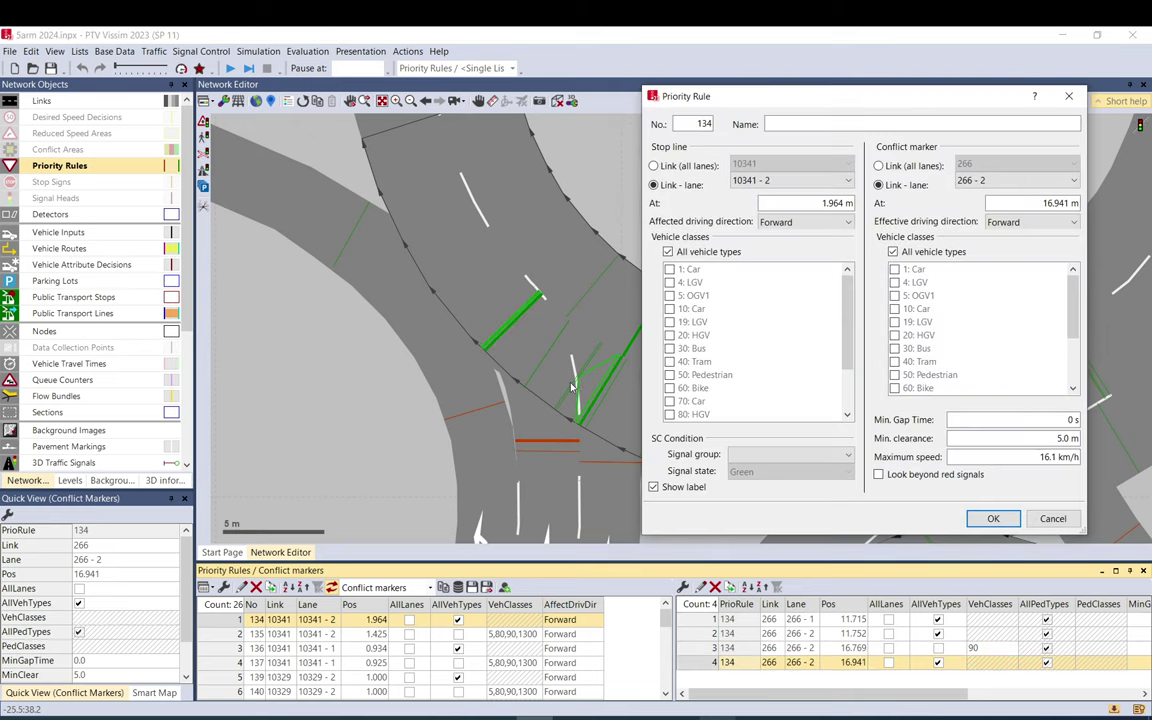
{"action": "left_click_drag", "start_coordinate": [1040, 457], "coordinate": [1078, 457]}
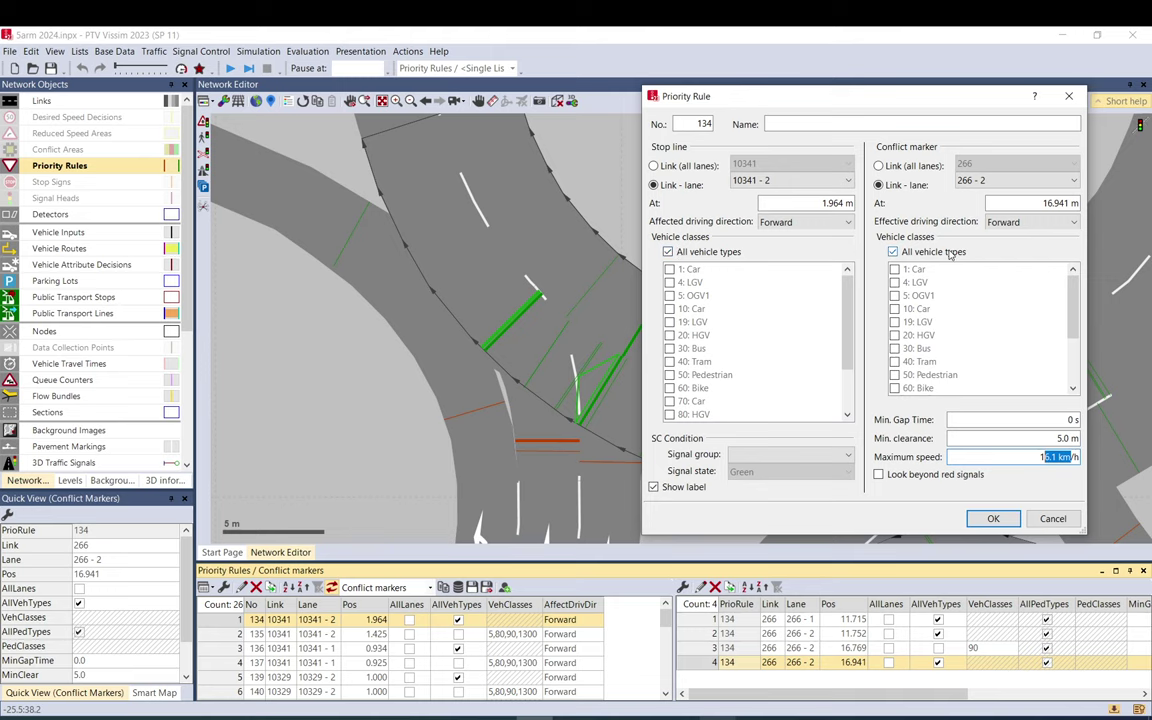
{"action": "left_click", "coordinate": [1053, 518]}
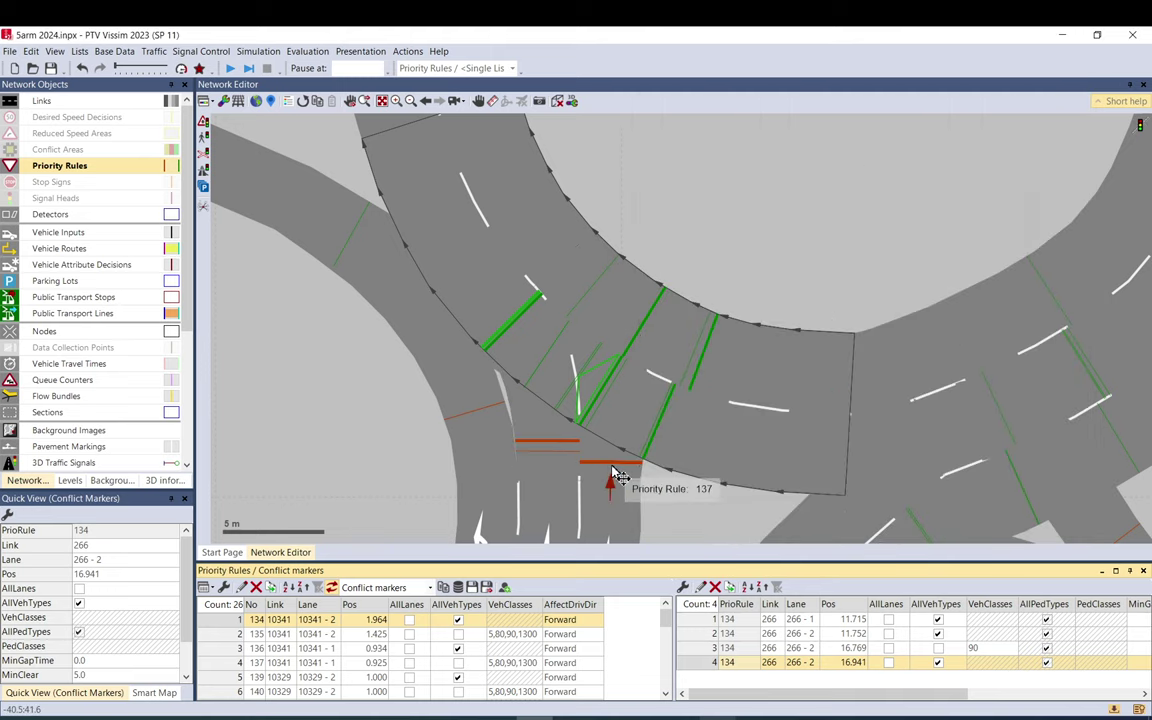
Move rule 137's stop line to 0.520 m on link 10341, lane 1, and list all conflict markers of rule 136
{"action": "left_click", "coordinate": [614, 470]}
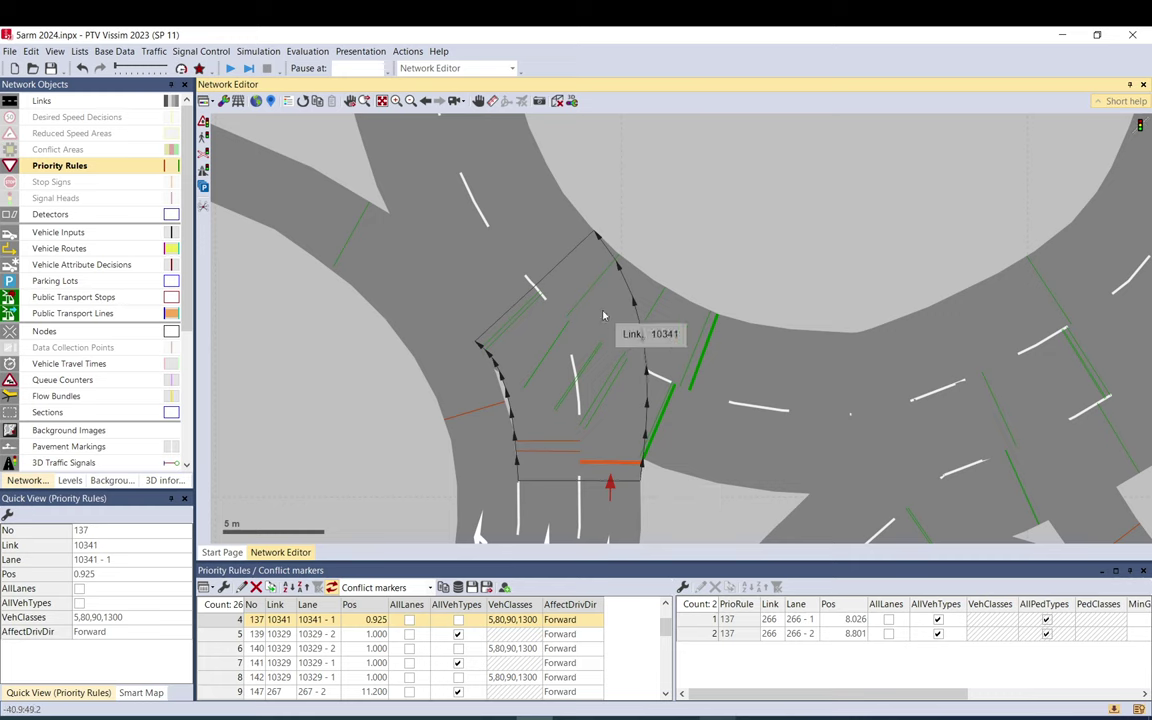
{"action": "left_click", "coordinate": [603, 468]}
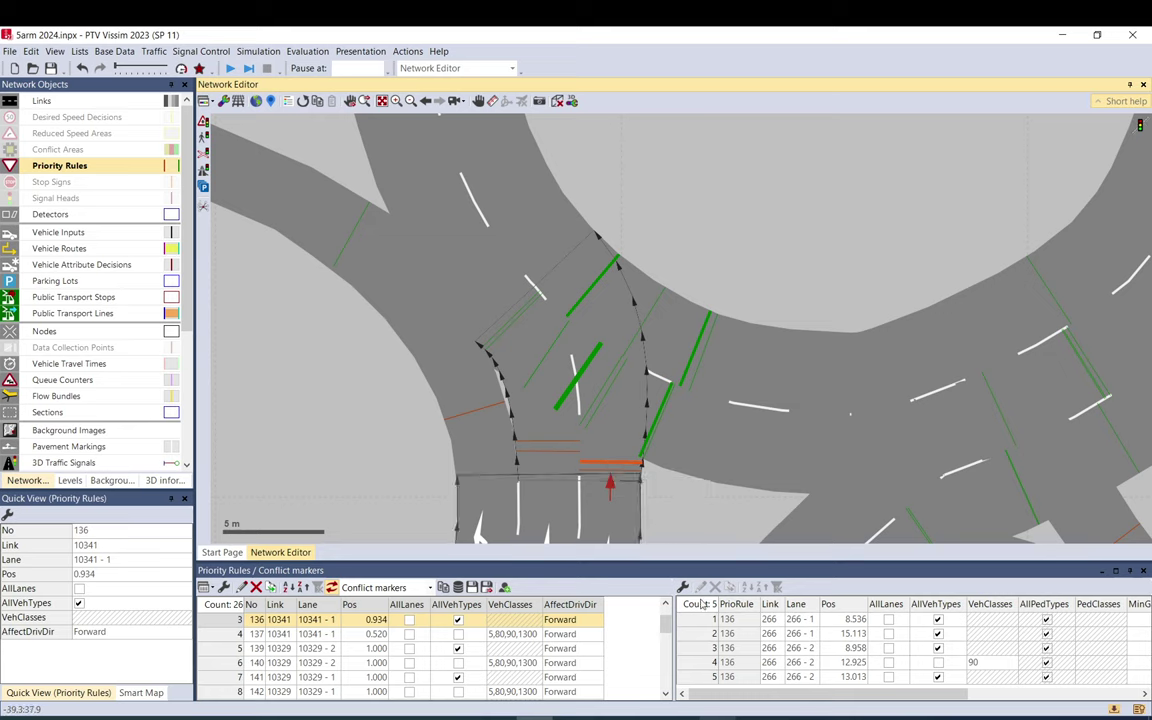
{"action": "left_click_drag", "start_coordinate": [739, 560], "coordinate": [739, 528]}
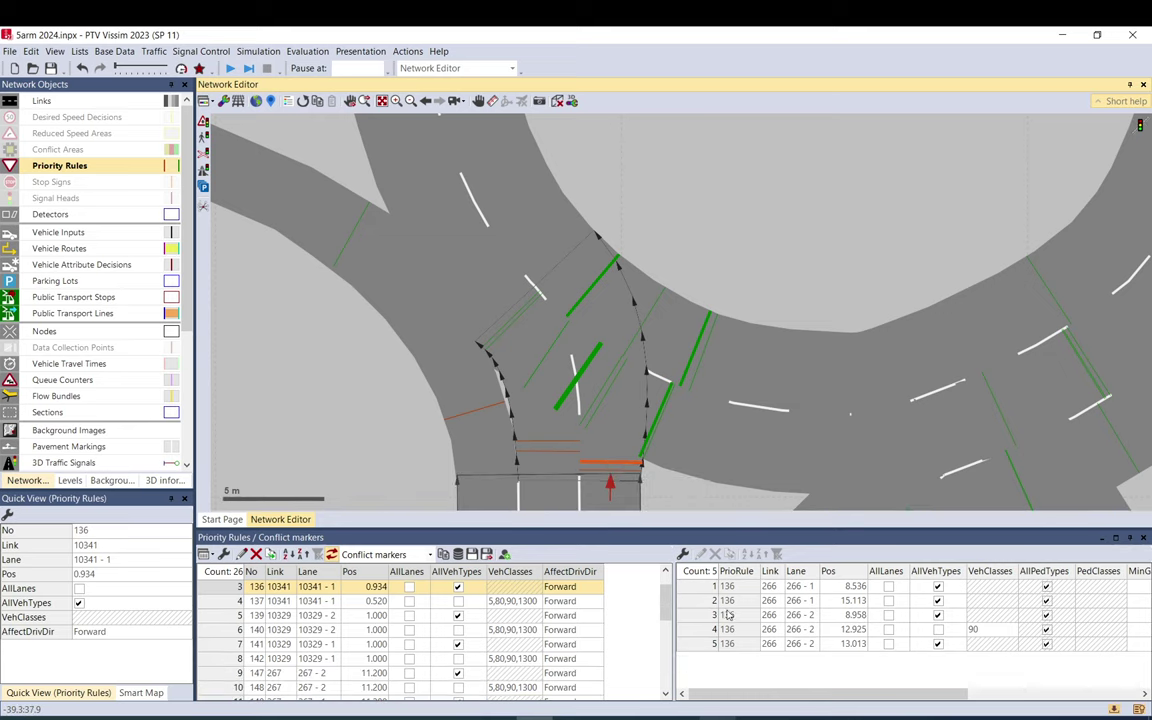
Review the minimum gap time, clearance and maximum speed of rule 136's conflict marker at 8.536 m on link 266, lane 1
{"action": "left_click", "coordinate": [706, 589]}
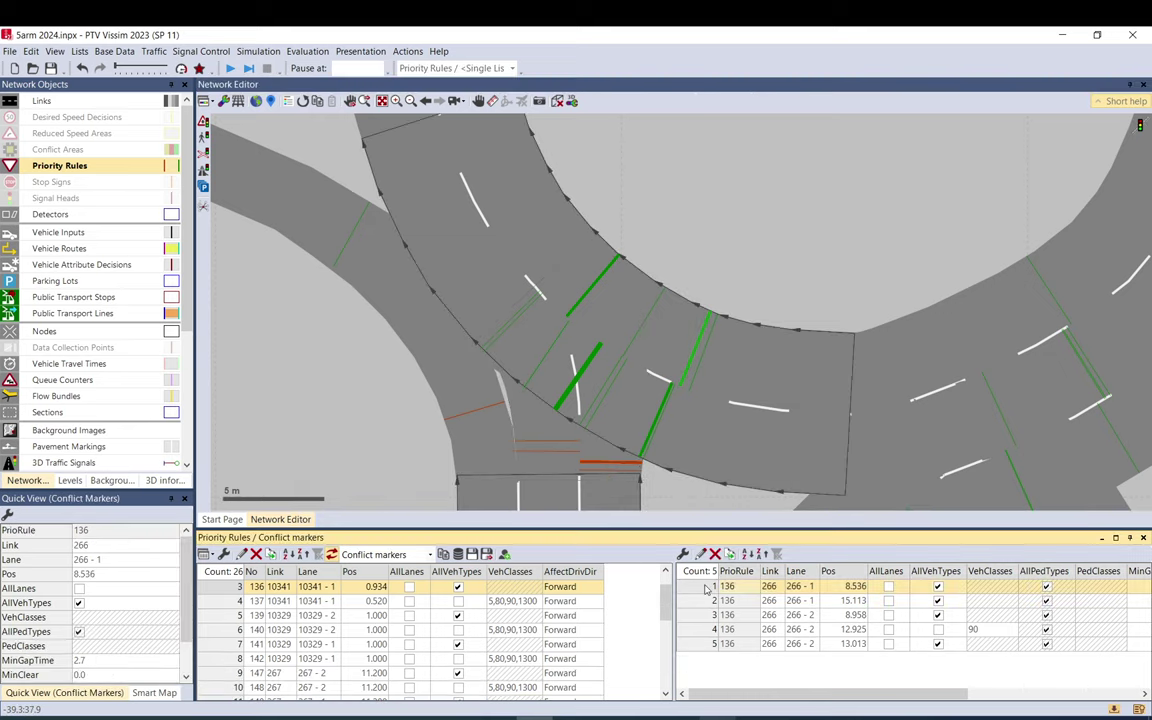
{"action": "double_click", "coordinate": [706, 589]}
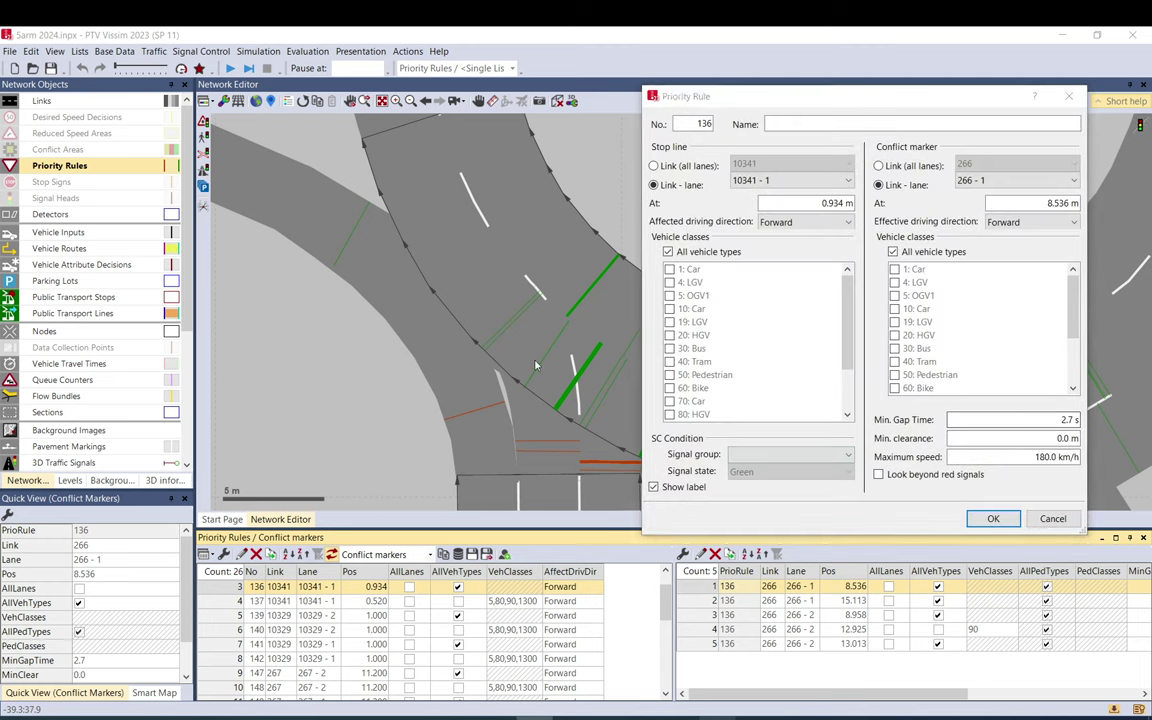
{"action": "key", "text": "Escape"}
{"action": "left_click_drag", "start_coordinate": [527, 360], "coordinate": [342, 296]}
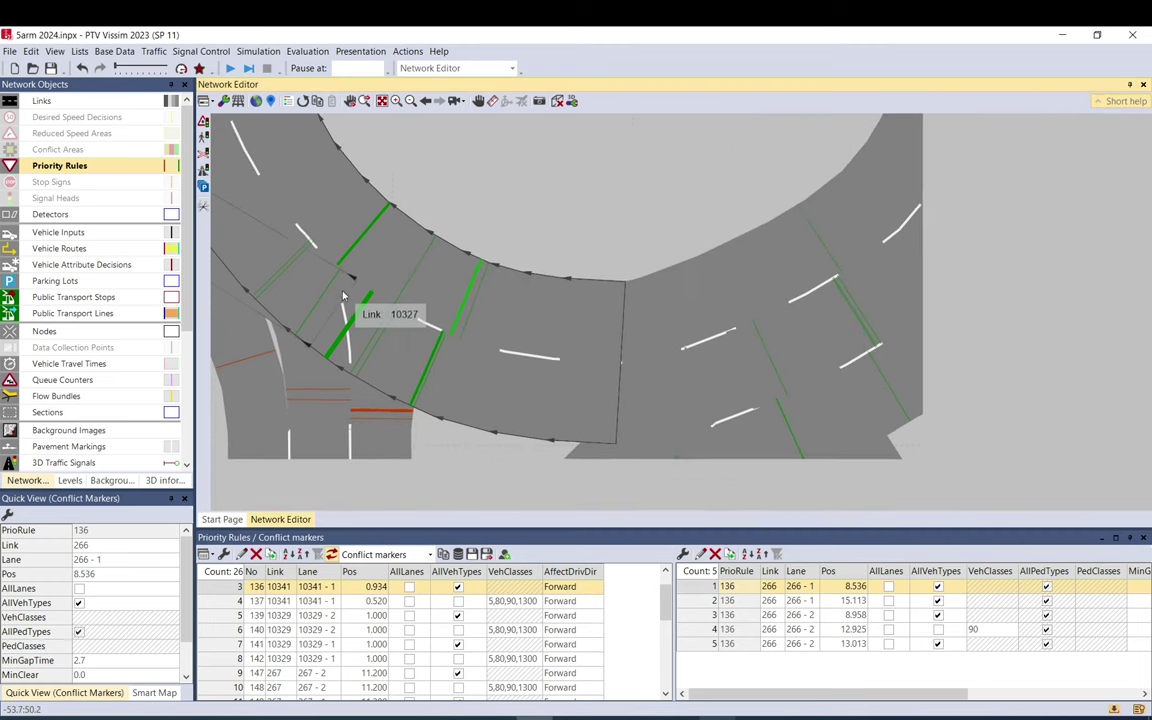
{"action": "double_click", "coordinate": [694, 584]}
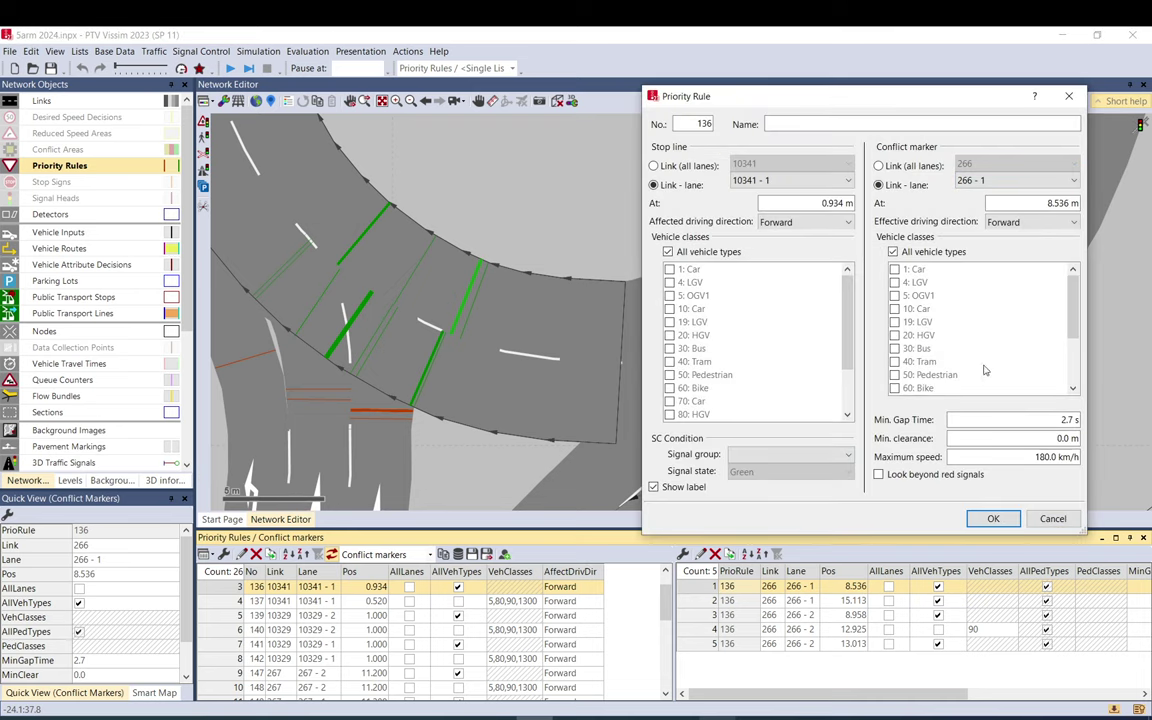
{"action": "left_click", "coordinate": [1058, 420]}
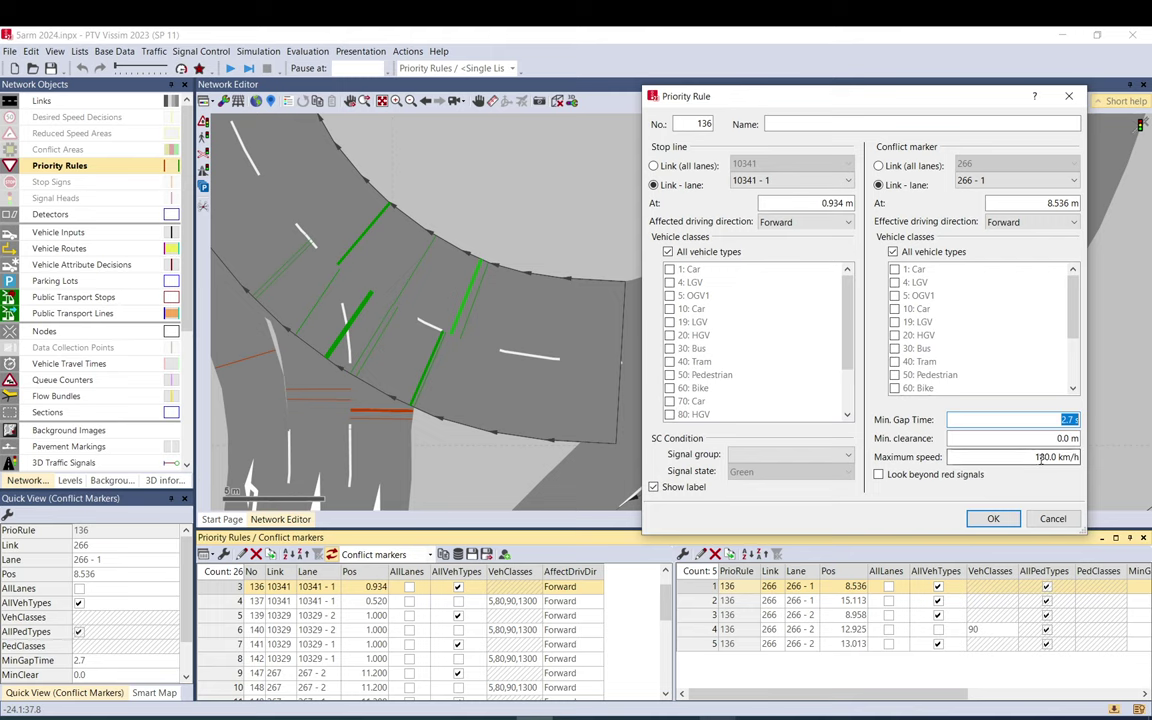
{"action": "key", "text": "Tab"}
{"action": "key", "text": "Tab"}
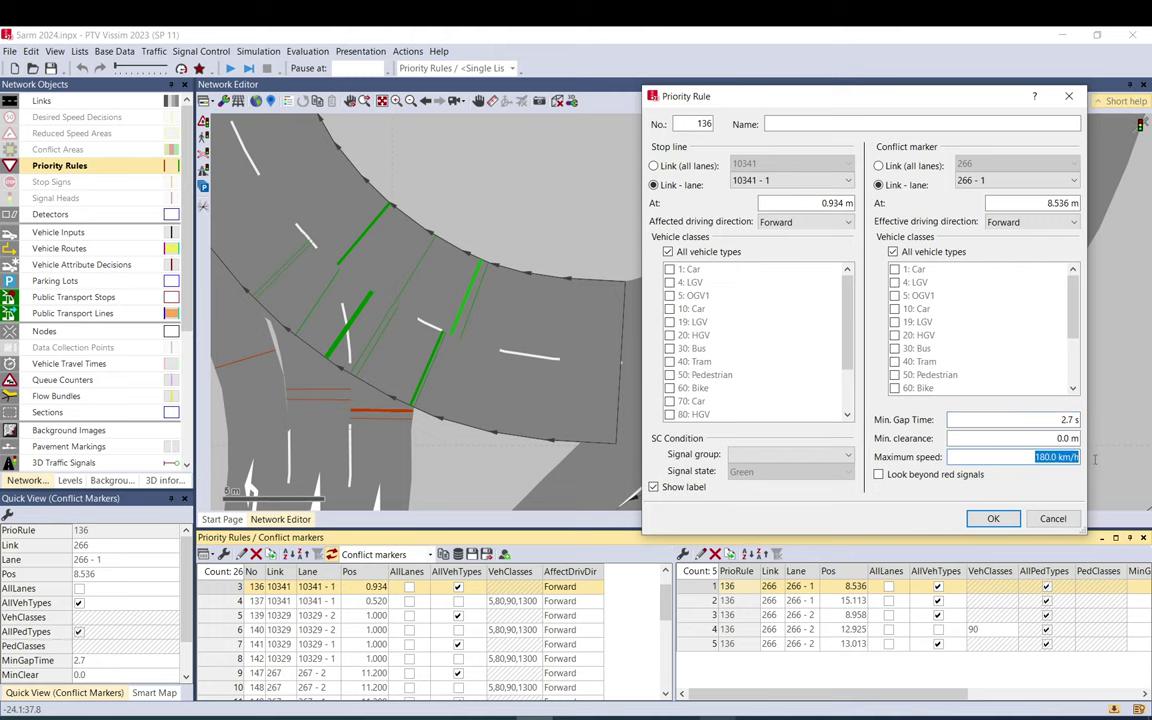
{"action": "left_click", "coordinate": [1053, 519]}
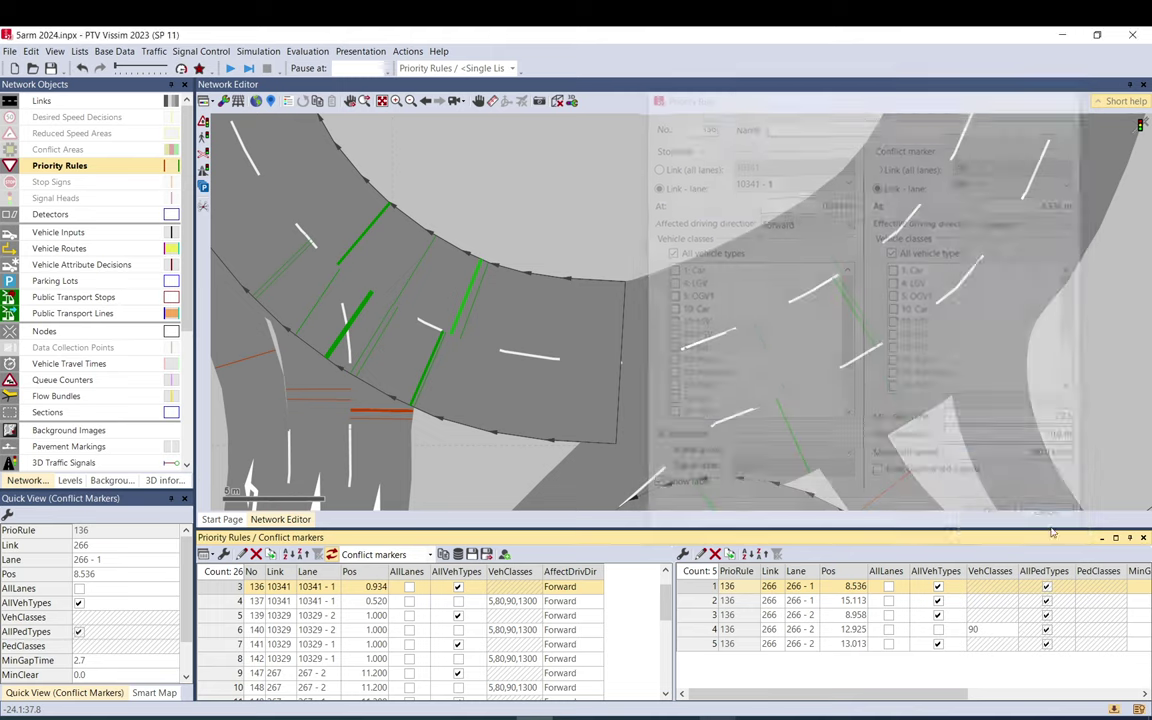
Check the clearance and maximum speed of rule 136's downstream lane 1 conflict marker and move it to 16.334 m on link 266
{"action": "left_click", "coordinate": [700, 600]}
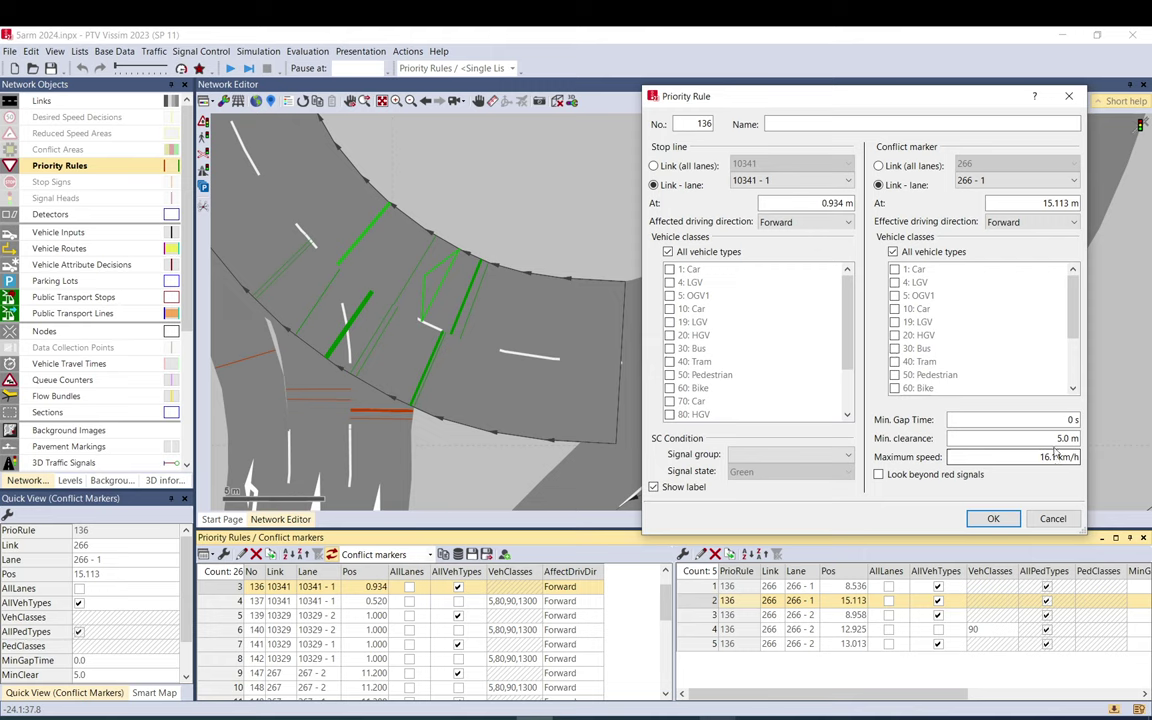
{"action": "key", "text": "Tab"}
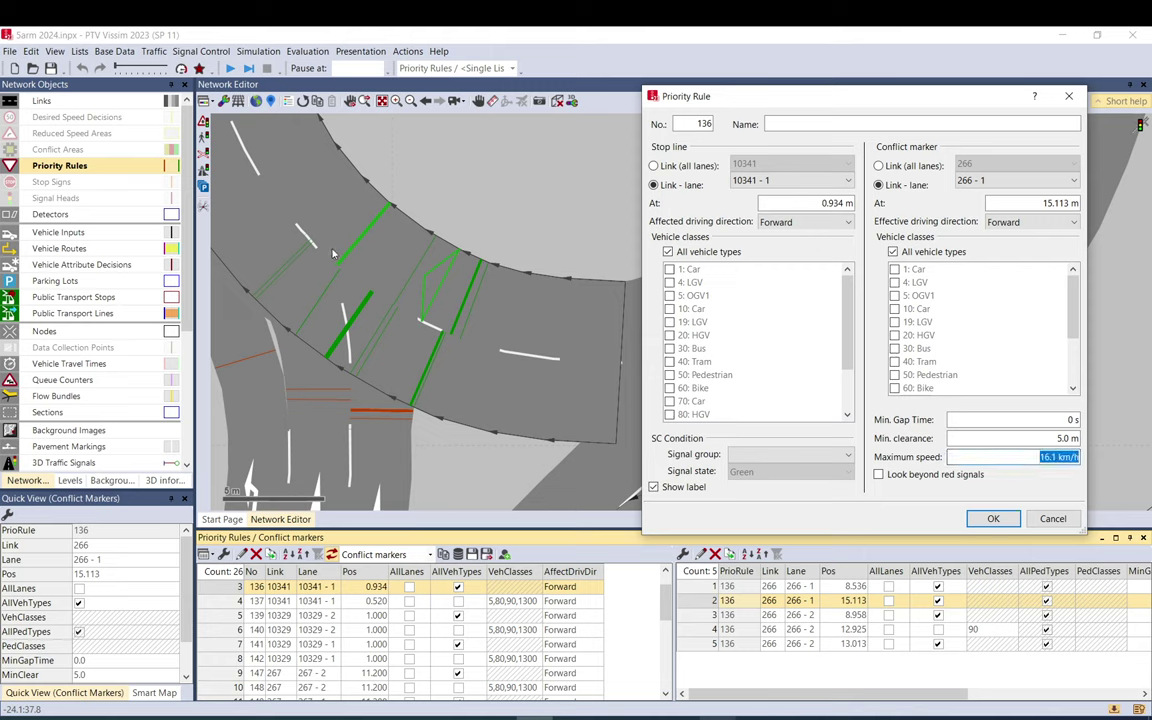
{"action": "left_click", "coordinate": [993, 518]}
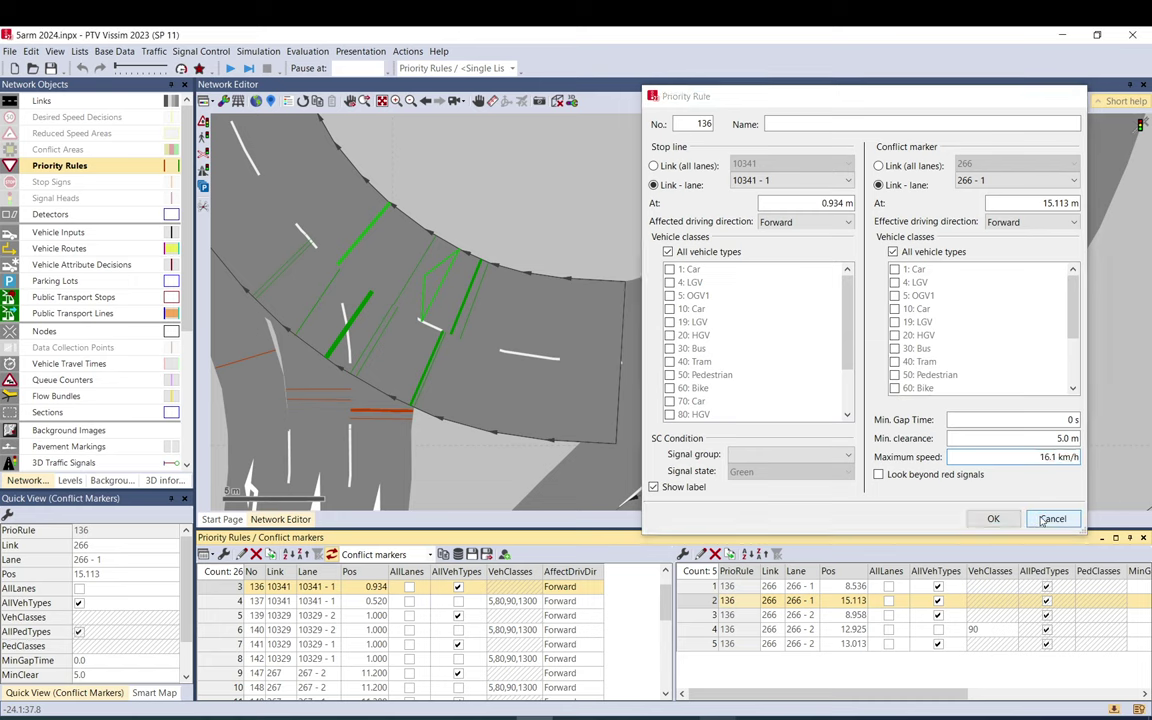
{"action": "mouse_move", "coordinate": [370, 231]}
{"action": "left_mouse_down"}
{"action": "mouse_move", "coordinate": [334, 211]}
{"action": "mouse_move", "coordinate": [354, 226]}
{"action": "left_mouse_up"}
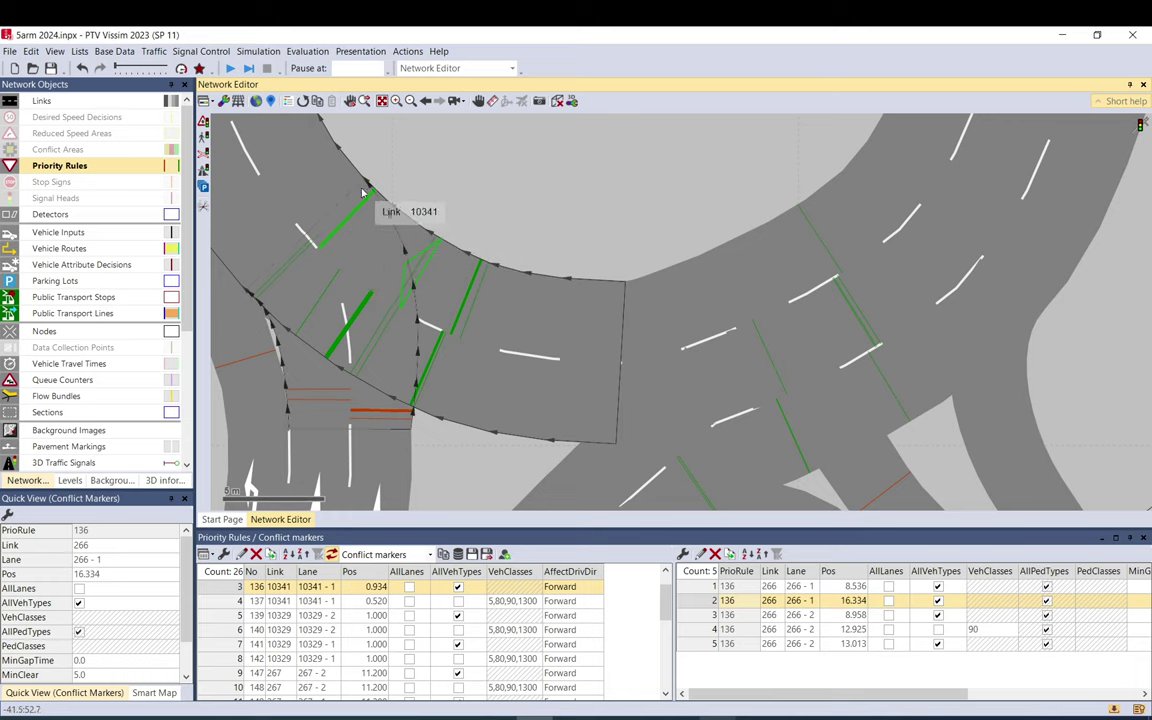
Shift connector 10341 upstream along the entry and link 266, keeping it selected
{"action": "left_click", "coordinate": [374, 220]}
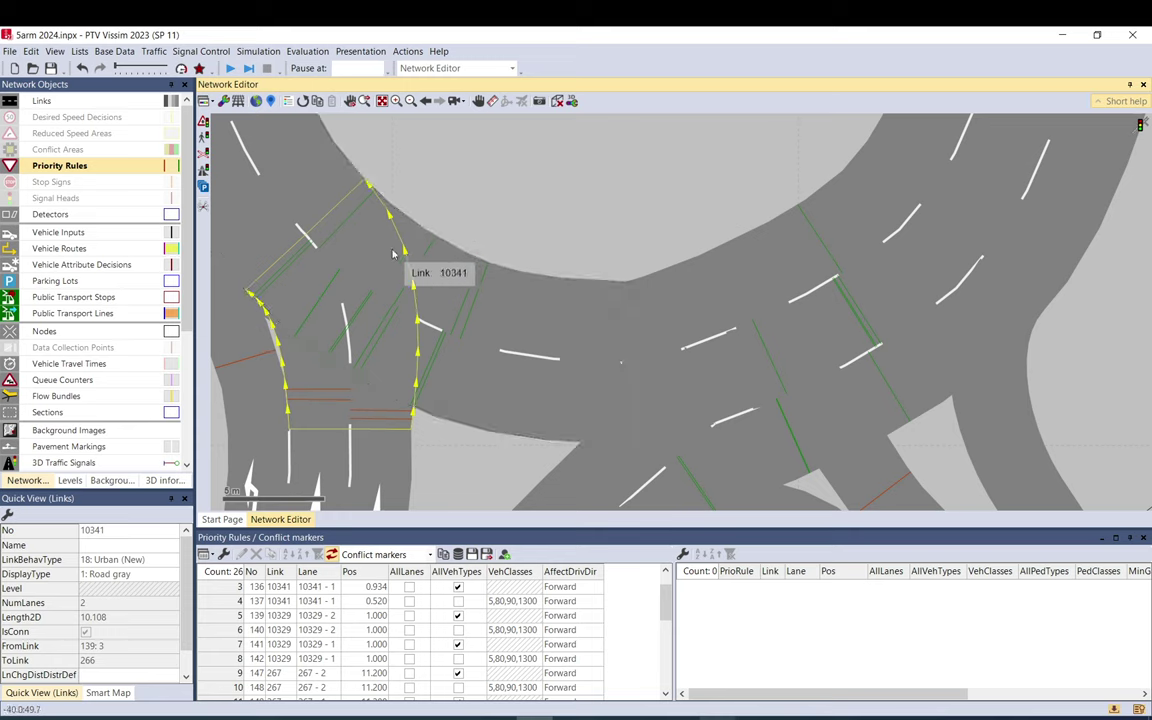
{"action": "left_click_drag", "start_coordinate": [378, 251], "coordinate": [405, 275]}
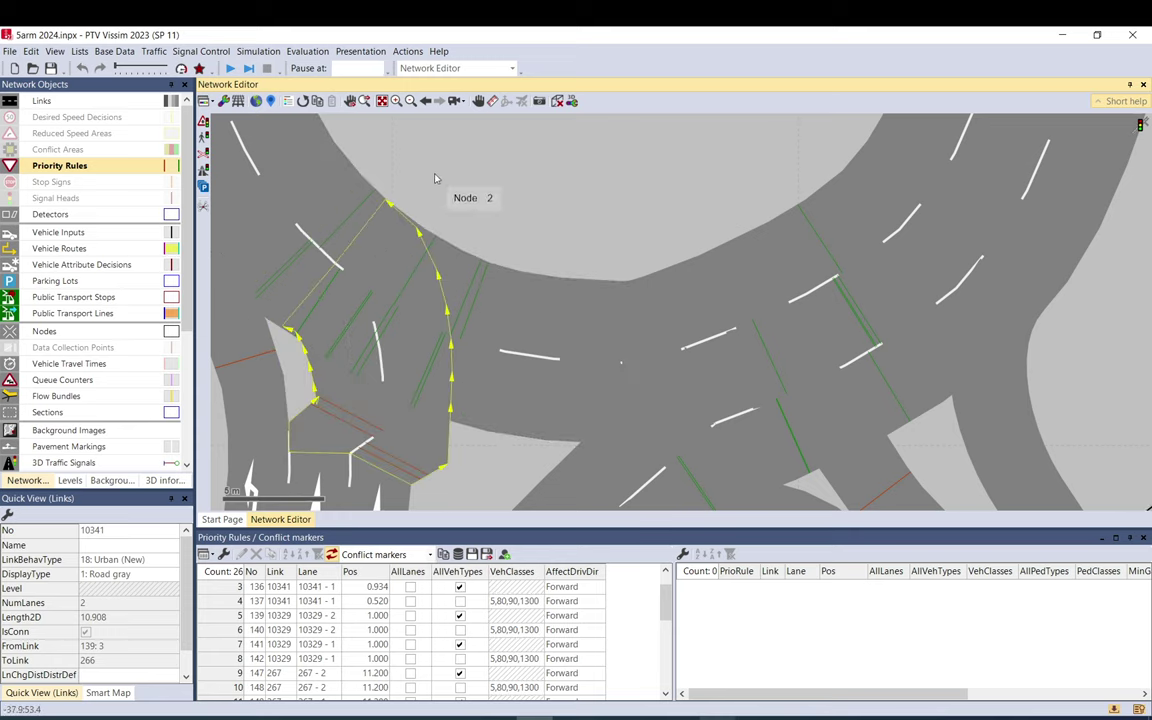
{"action": "left_click", "coordinate": [391, 172]}
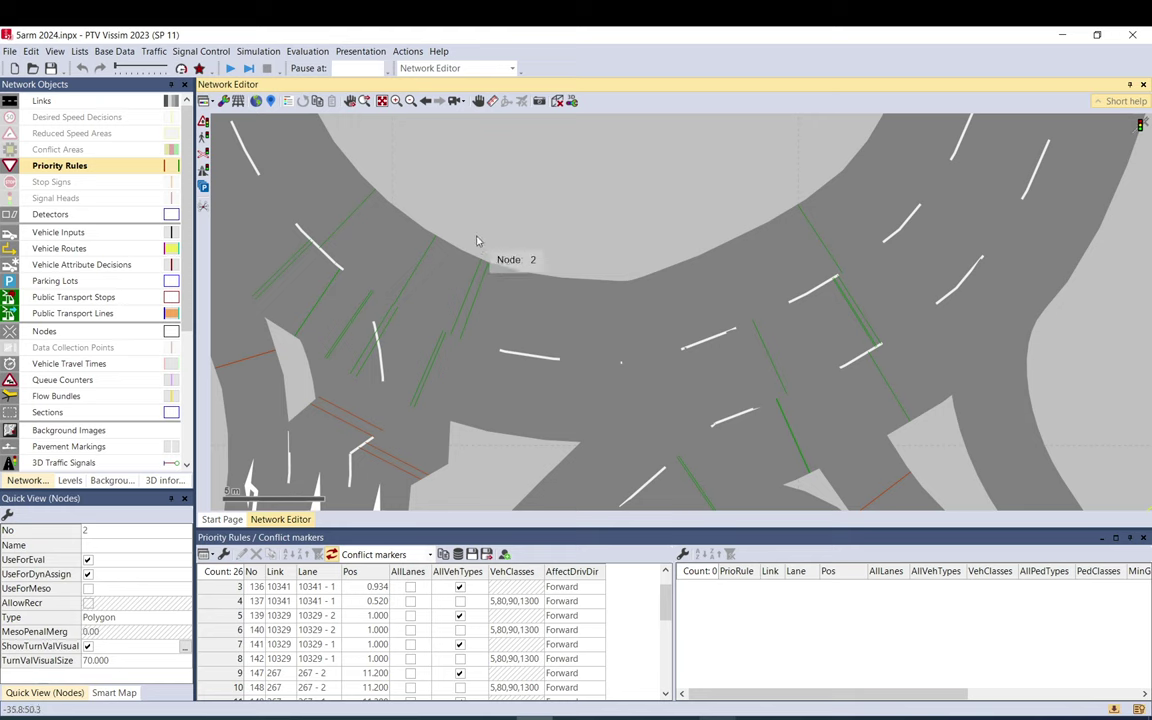
{"action": "left_click", "coordinate": [355, 295]}
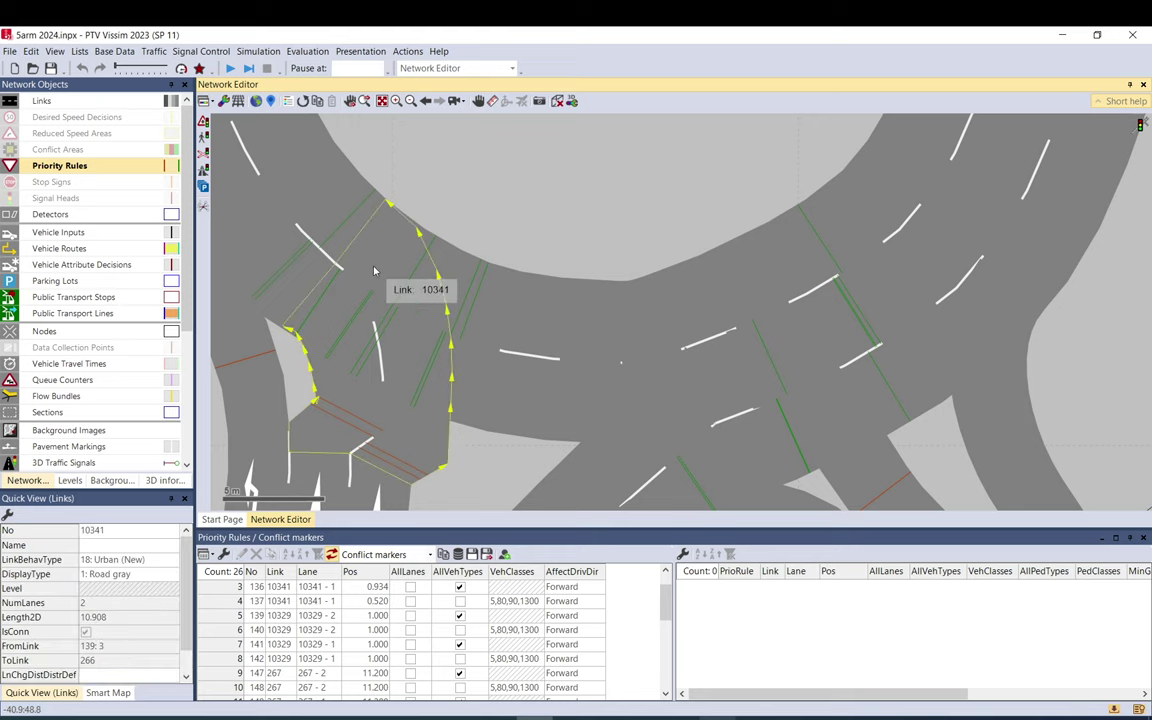
Move the end point of connector 10341 back downstream on link 266 and recalculate the connector's spline
{"action": "left_click", "coordinate": [42, 100]}
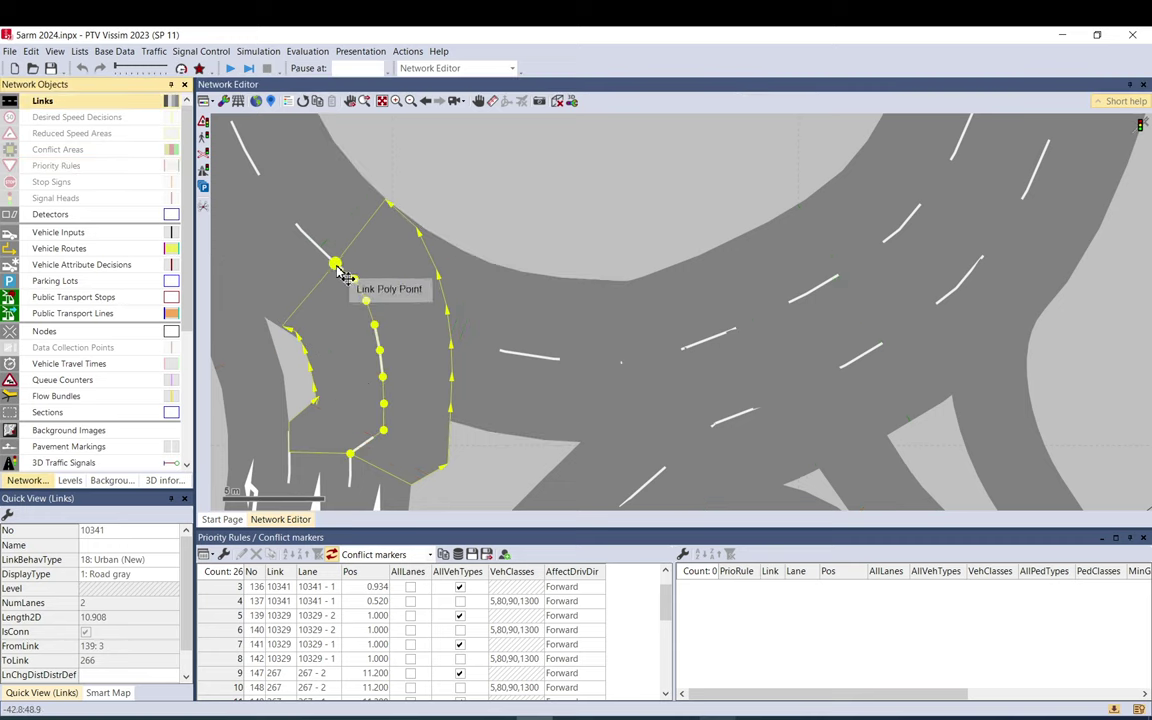
{"action": "left_click_drag", "start_coordinate": [337, 265], "coordinate": [310, 240]}
{"action": "right_click", "coordinate": [325, 254]}
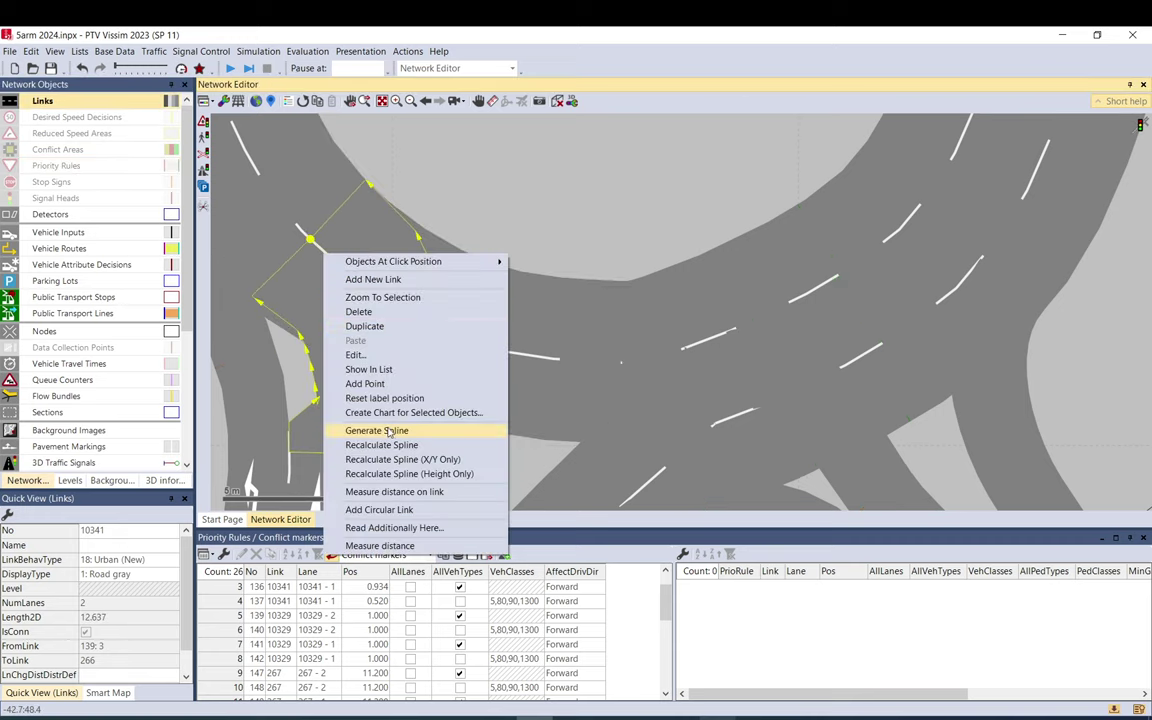
{"action": "left_click", "coordinate": [382, 445]}
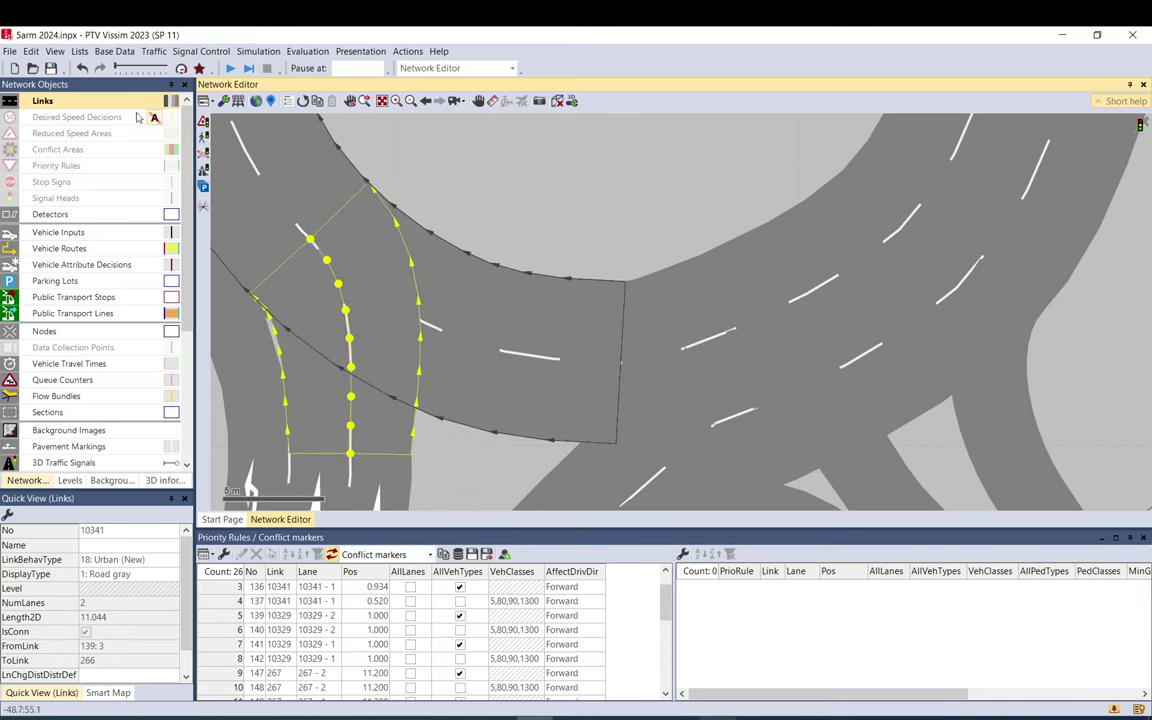
{"action": "left_click", "coordinate": [408, 277]}
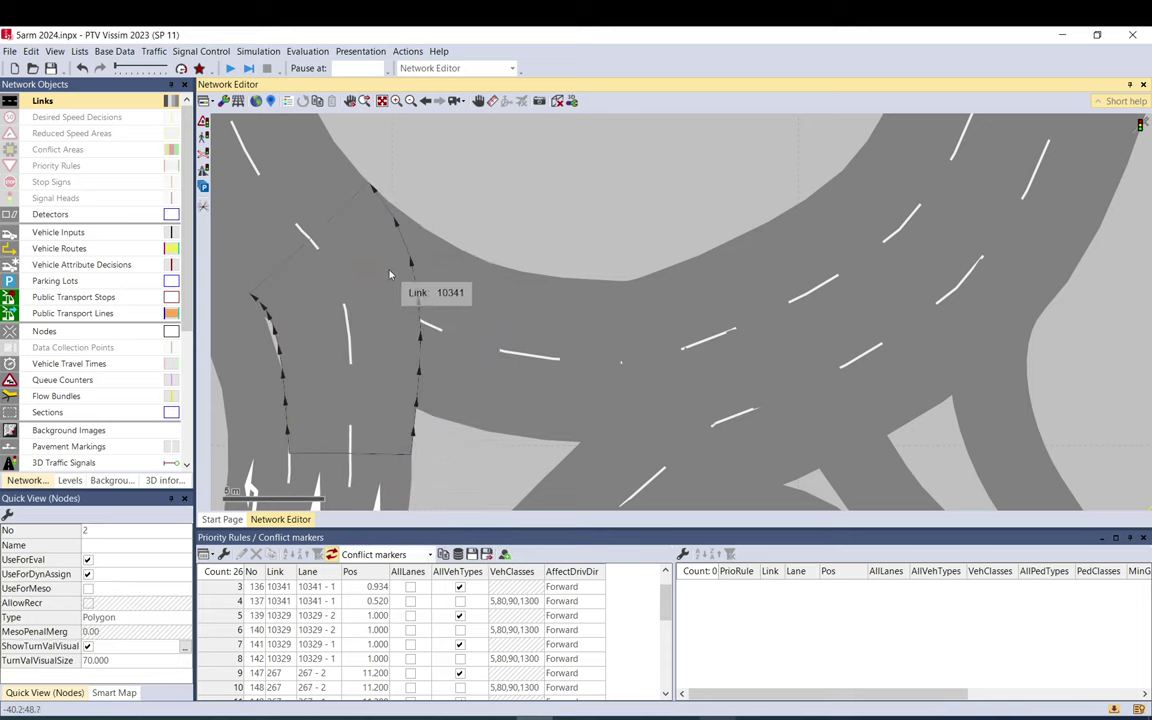
Return to the priority rules and review the gap time, clearance and maximum speed of rule 136's conflict marker at 16.334 m
{"action": "left_click", "coordinate": [56, 165]}
{"action": "left_click", "coordinate": [330, 215]}
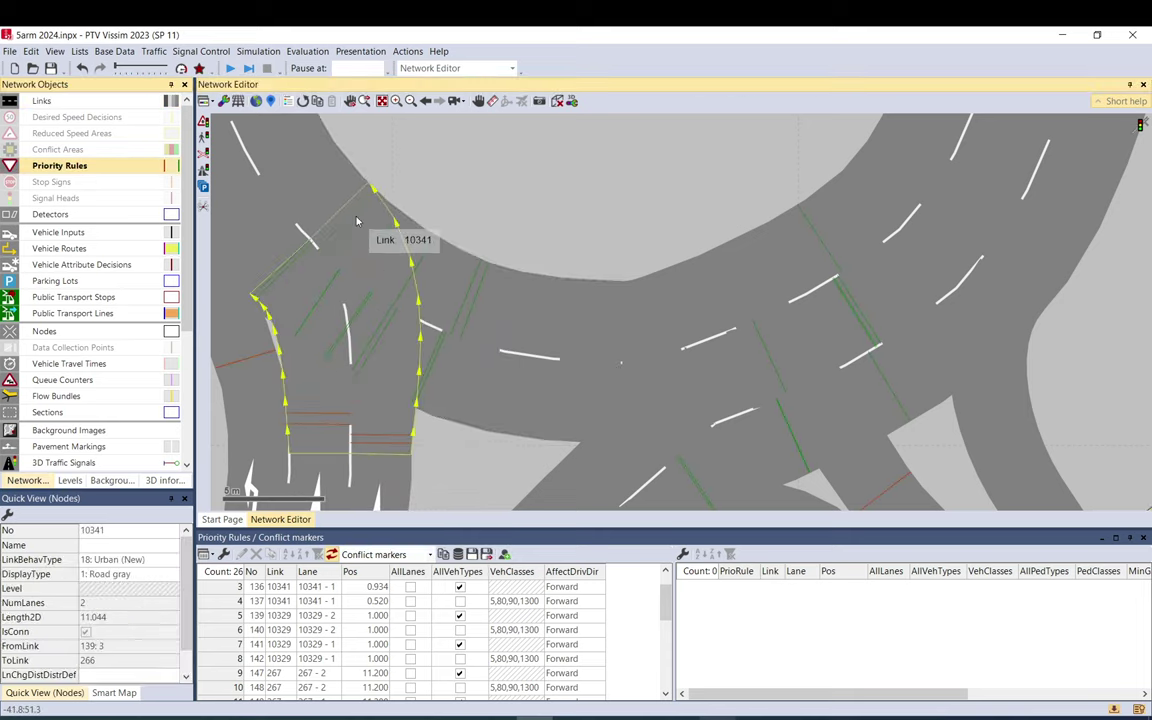
{"action": "left_click", "coordinate": [350, 222]}
{"action": "right_click", "coordinate": [334, 196]}
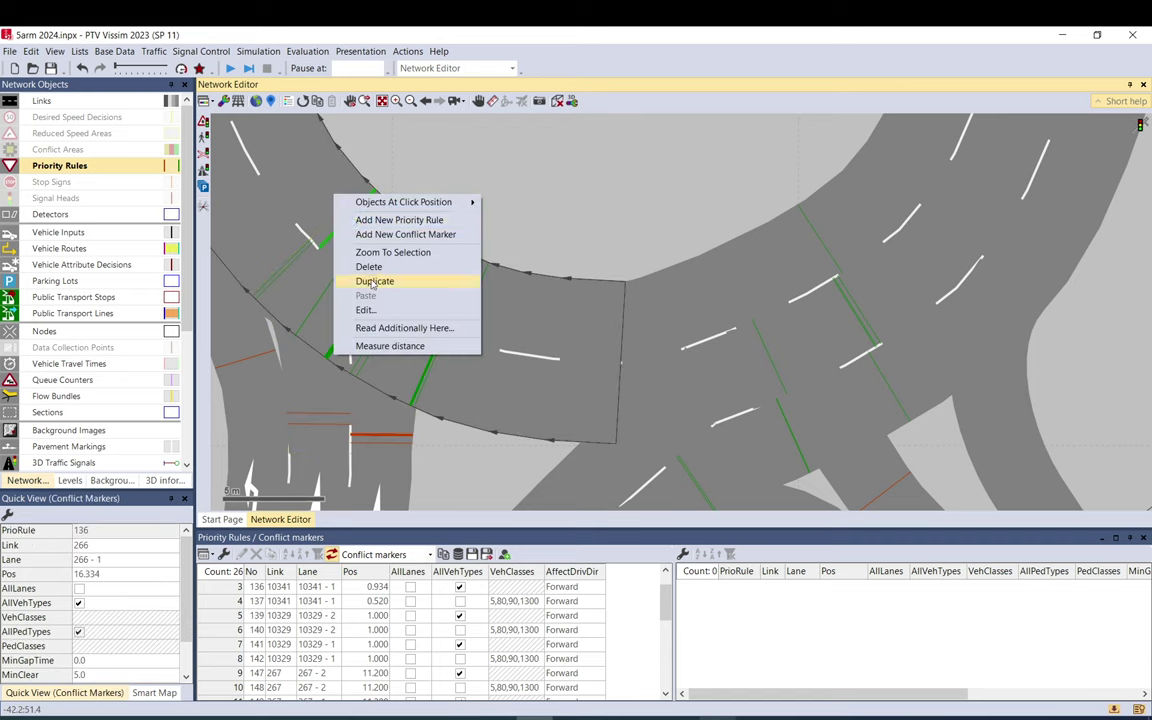
{"action": "left_click", "coordinate": [370, 311]}
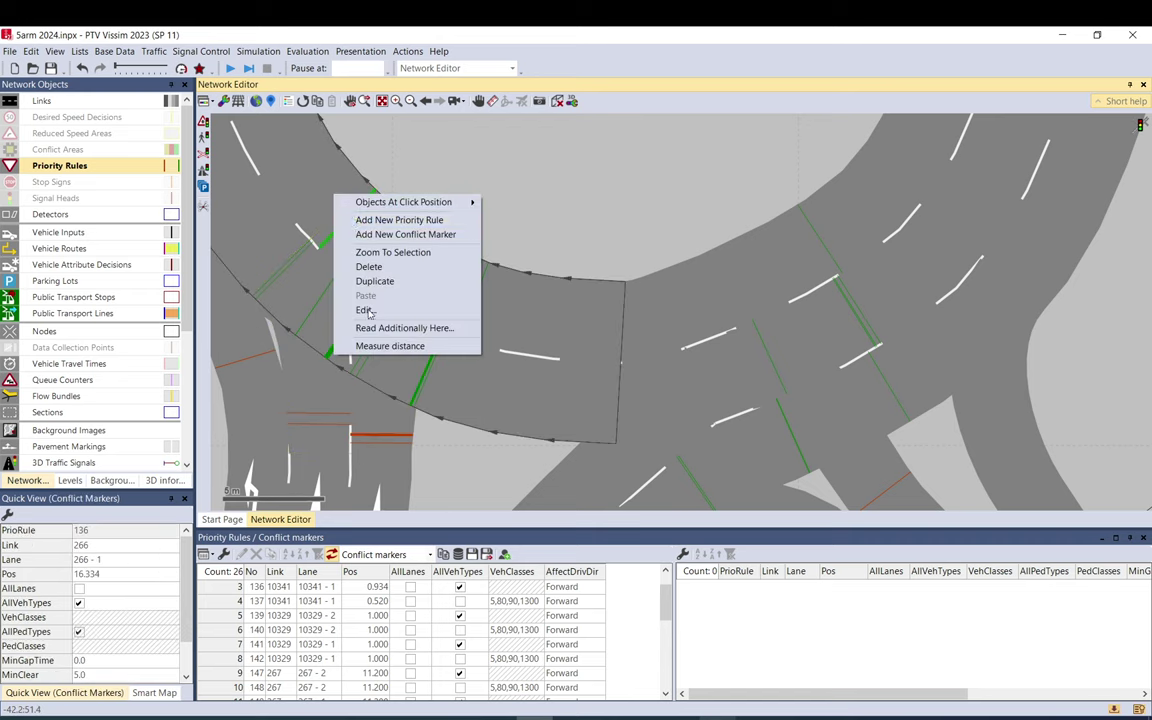
{"action": "left_click", "coordinate": [388, 443]}
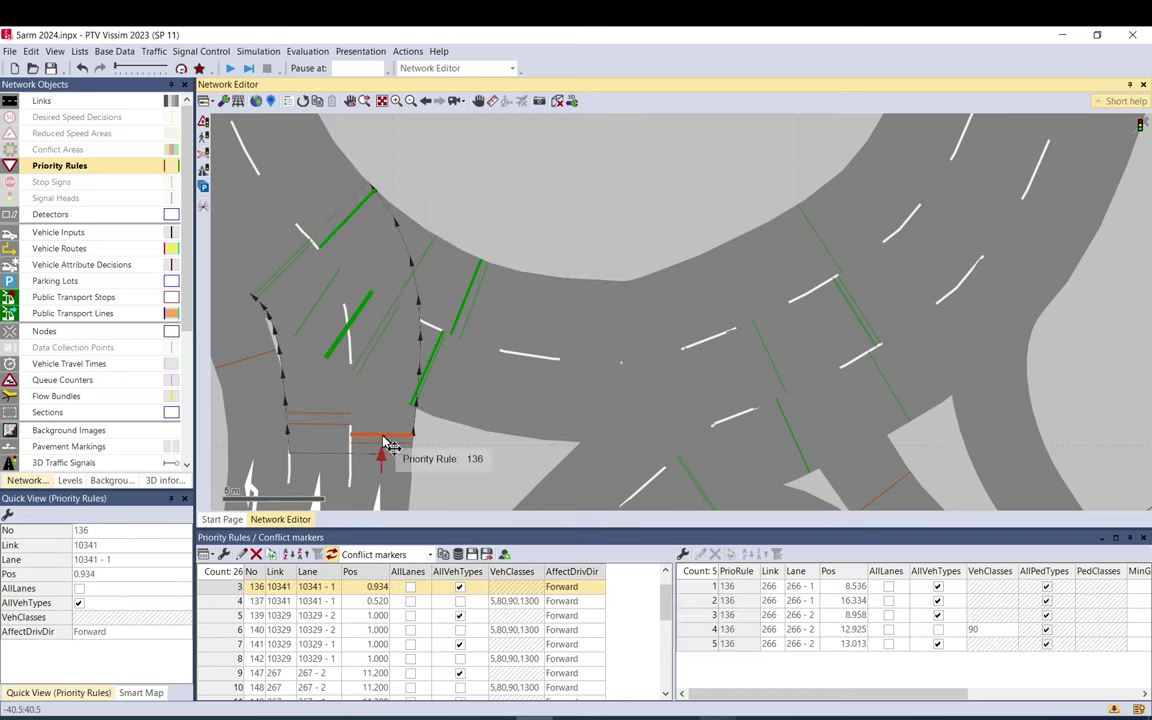
{"action": "left_click", "coordinate": [703, 604]}
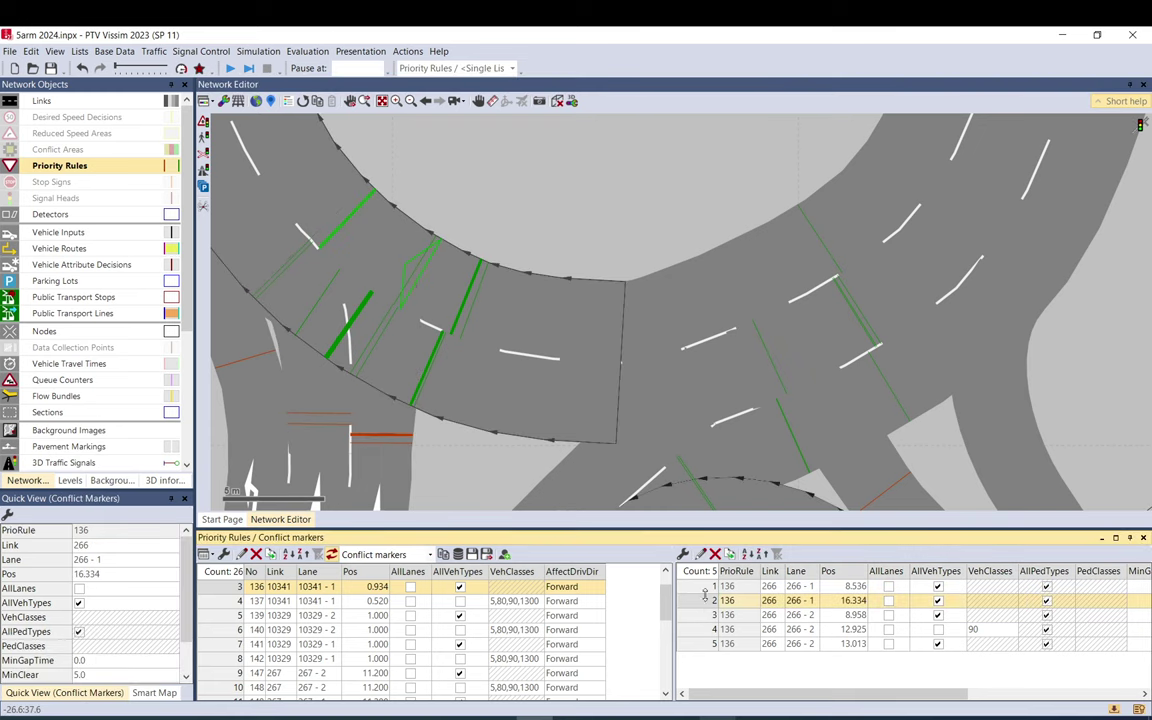
{"action": "double_click", "coordinate": [703, 604]}
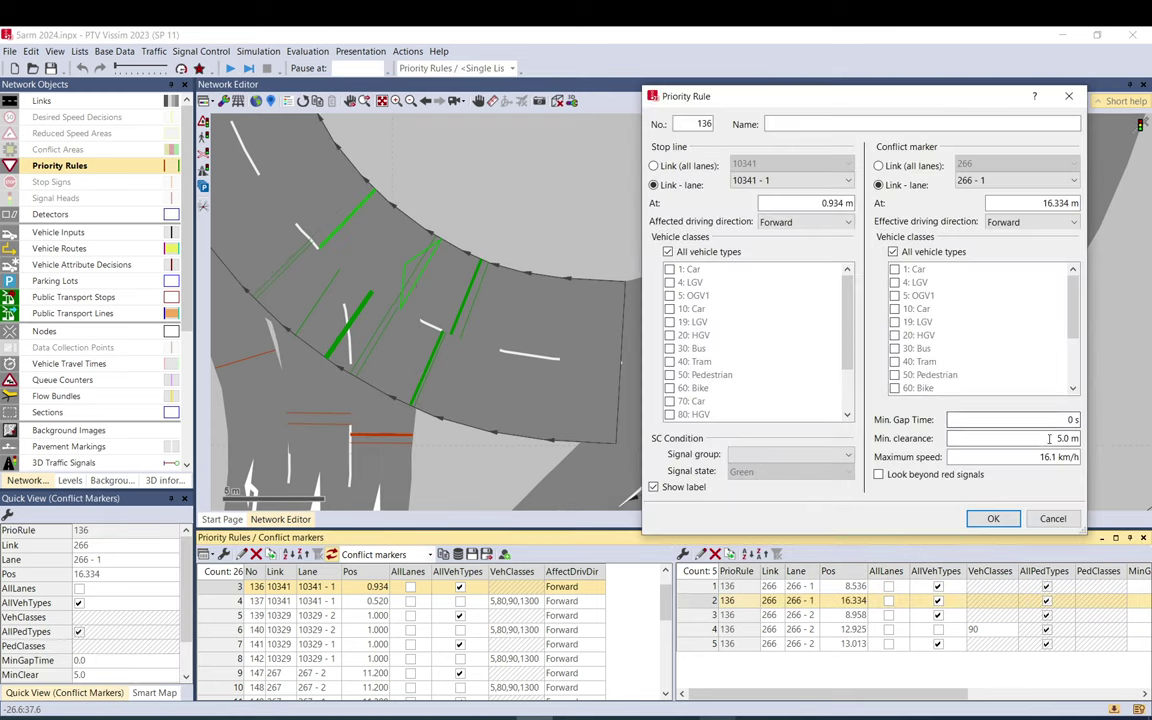
{"action": "left_click", "coordinate": [1053, 518]}
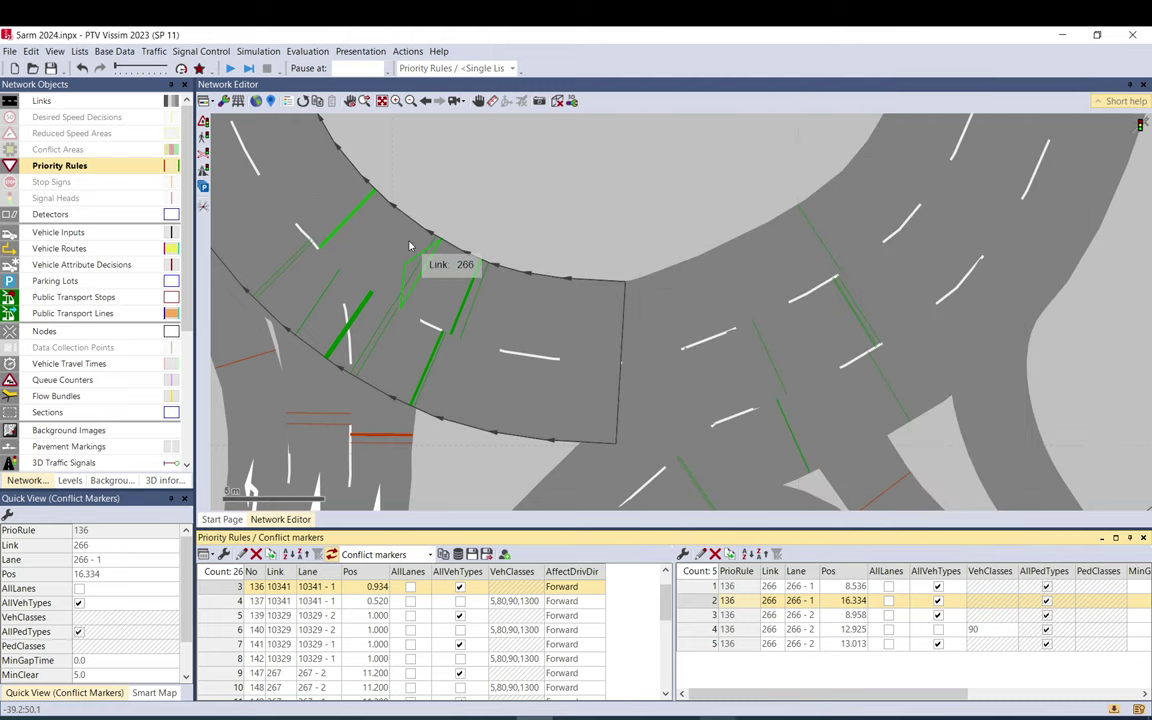
Review the gap time and maximum speed of rule 136's conflict marker at 8.958 m on lane 2 of link 266
{"action": "left_click", "coordinate": [712, 616]}
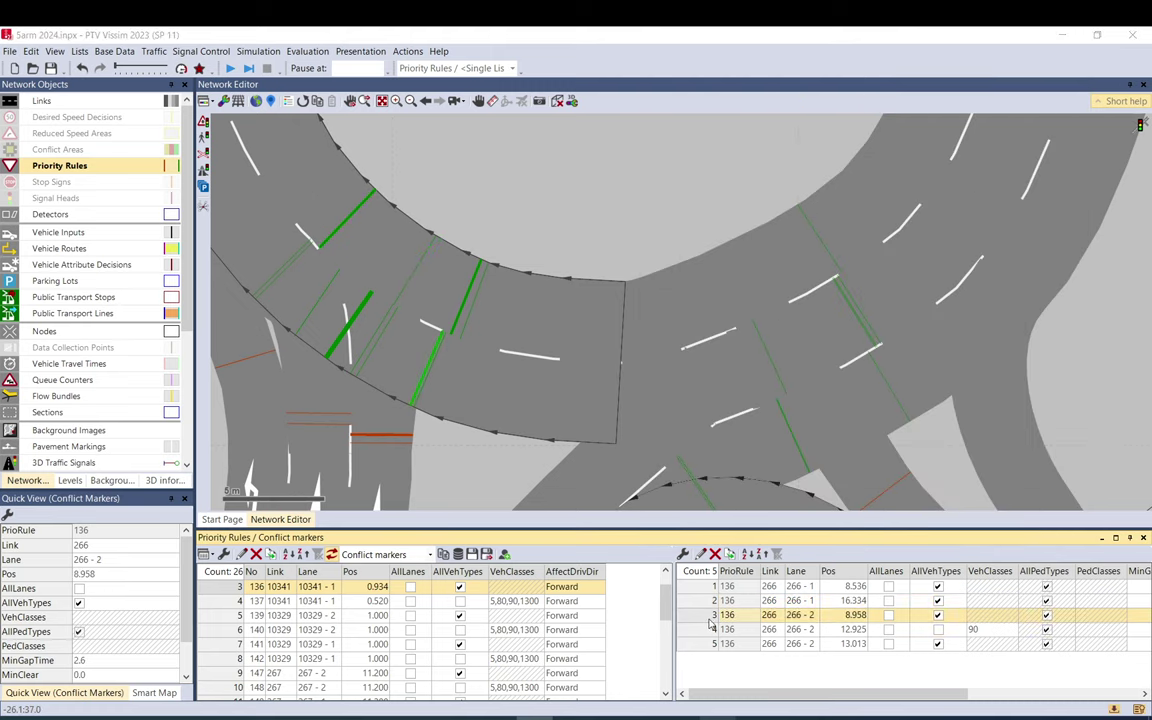
{"action": "double_click", "coordinate": [711, 616]}
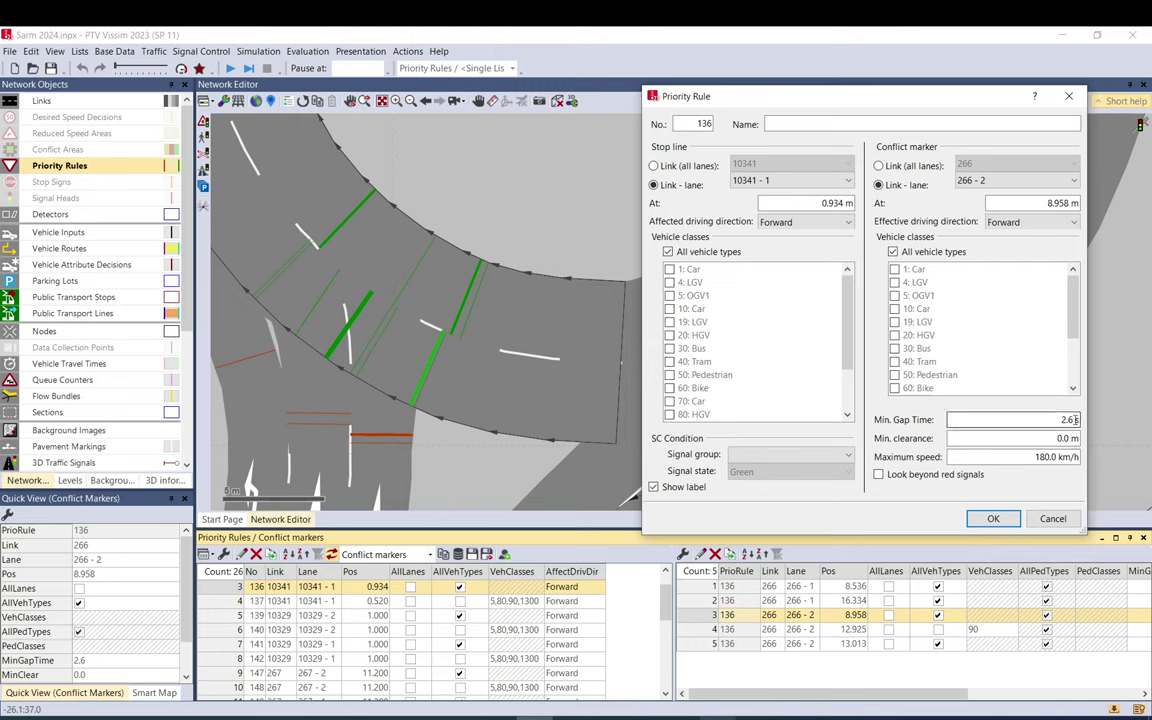
{"action": "left_click_drag", "start_coordinate": [1077, 421], "coordinate": [1058, 420]}
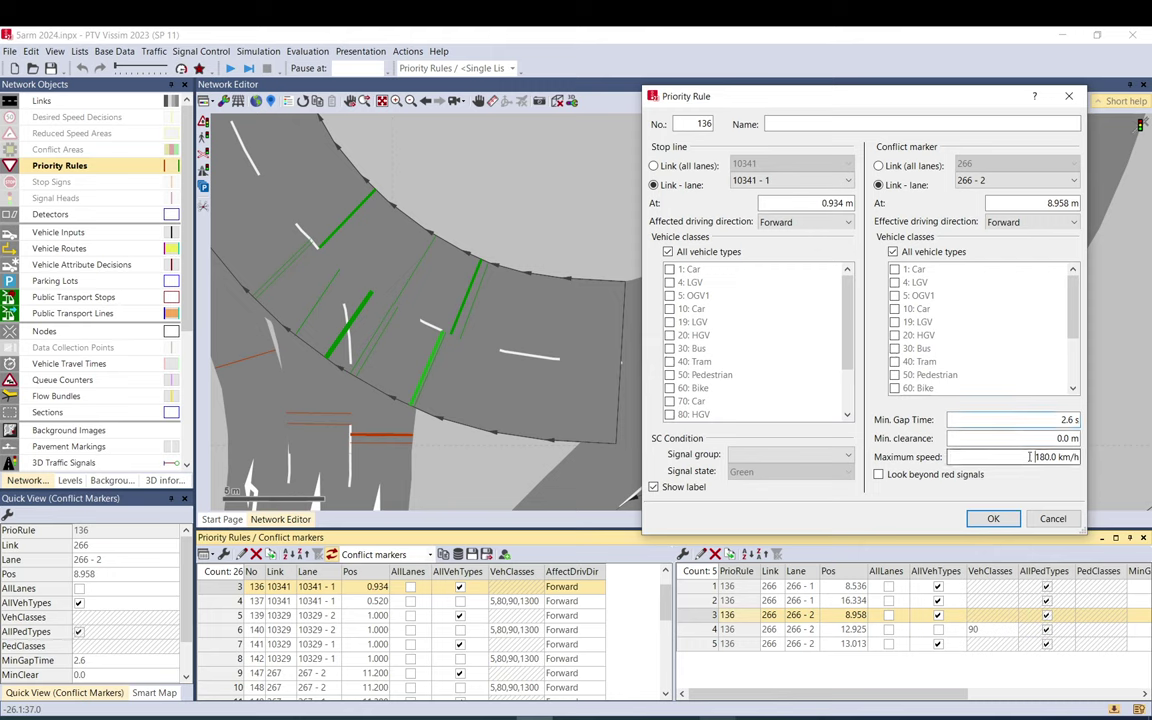
{"action": "left_click_drag", "start_coordinate": [1035, 457], "coordinate": [1075, 457]}
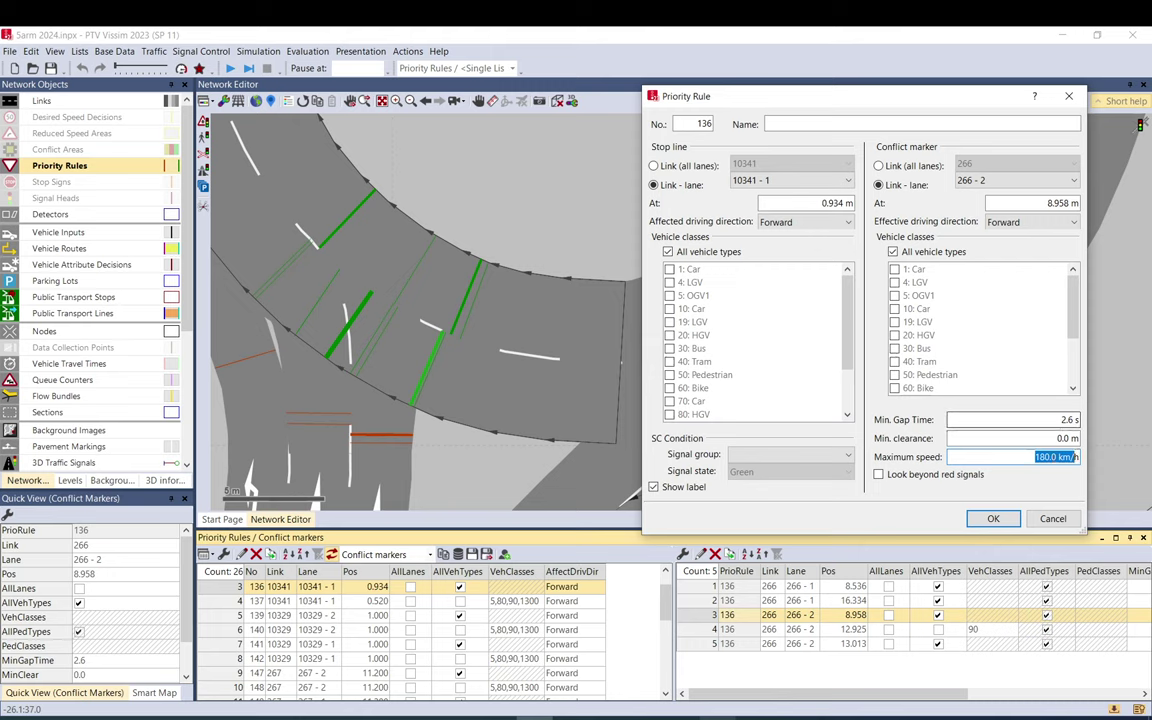
{"action": "key", "text": "Return"}
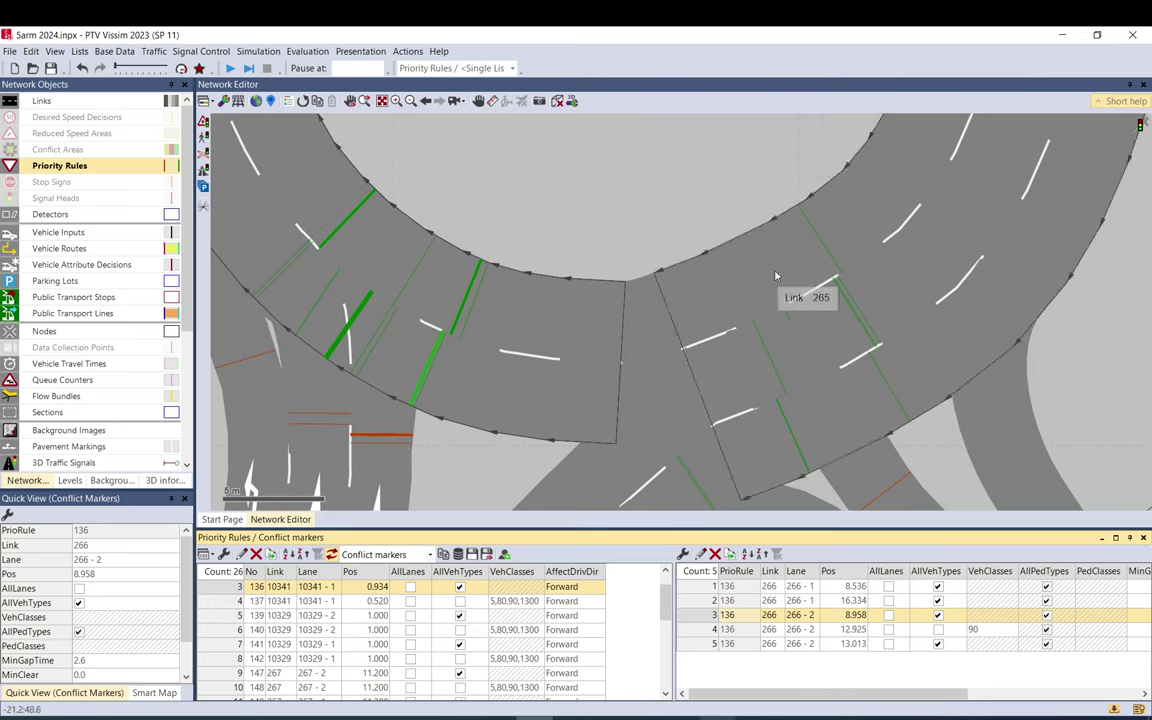
Examine the vehicle classes, clearance and maximum speed of rule 136's lane 2 conflict markers at 12.925 m and 13.013 m
{"action": "left_click", "coordinate": [712, 632]}
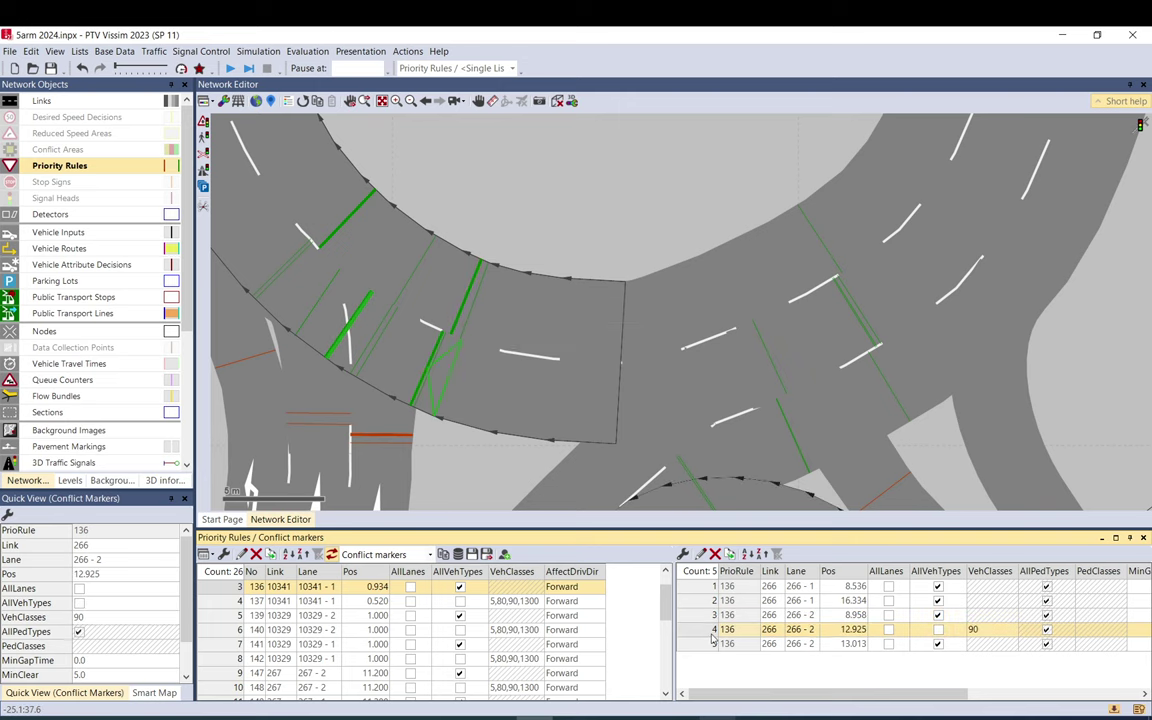
{"action": "double_click", "coordinate": [714, 630]}
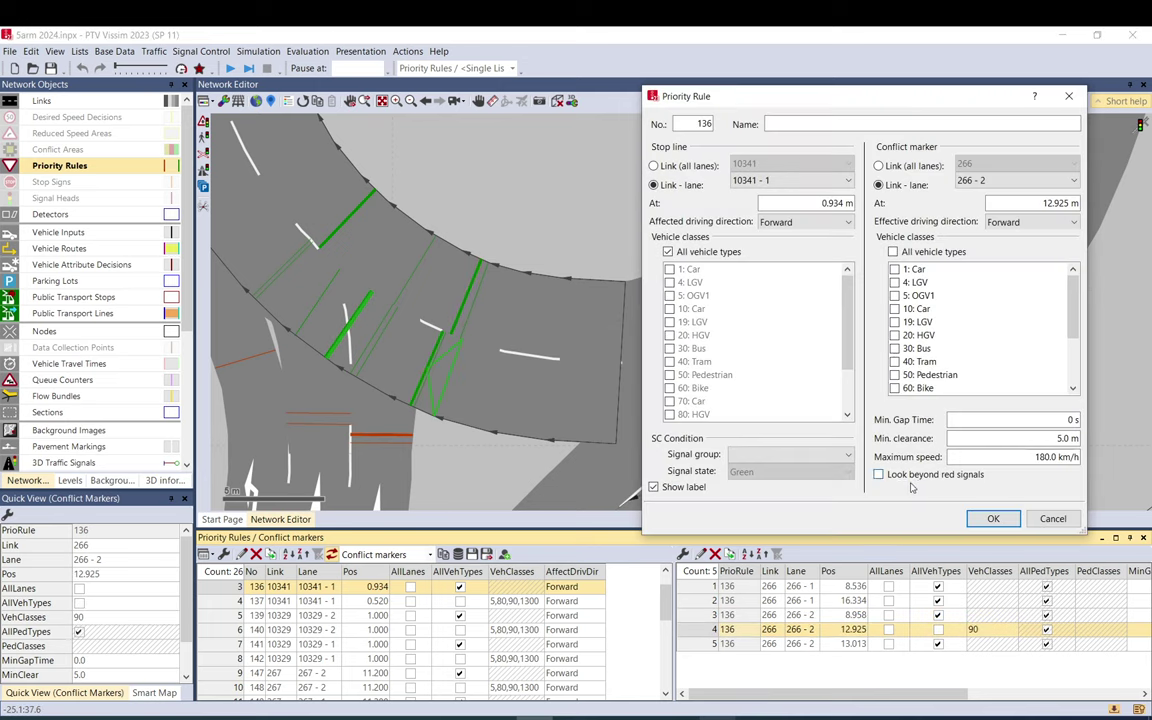
{"action": "left_click", "coordinate": [1038, 436]}
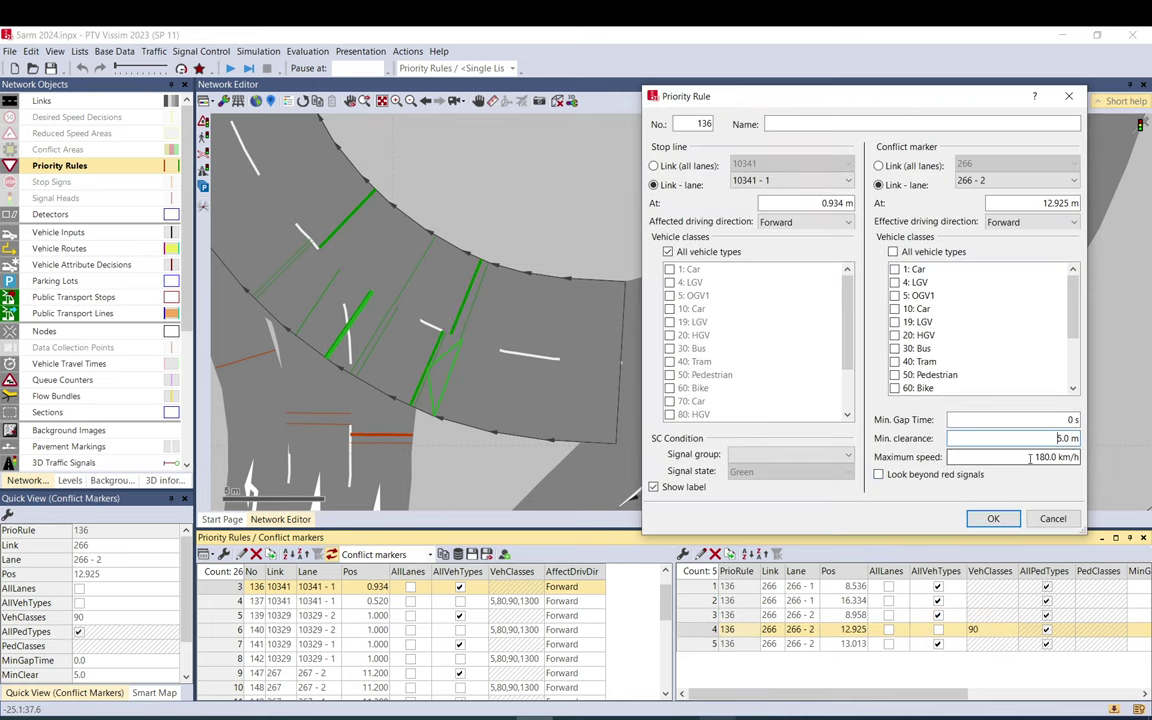
{"action": "left_click", "coordinate": [1030, 458]}
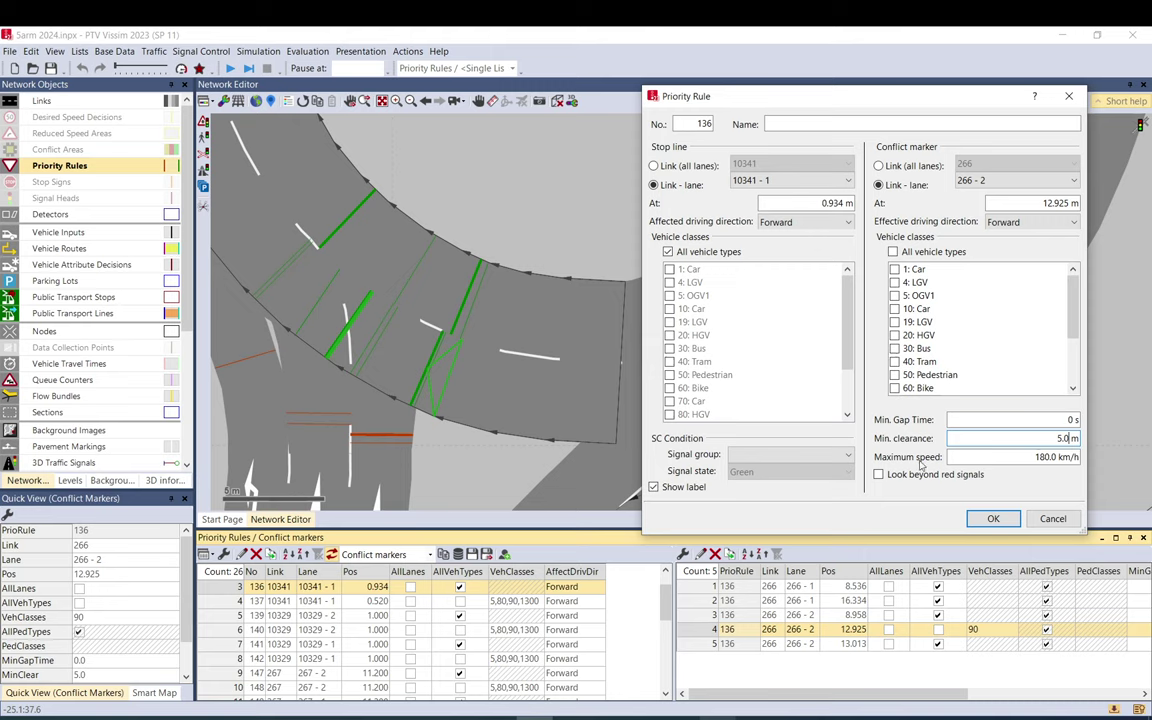
{"action": "key", "text": "ctrl+a"}
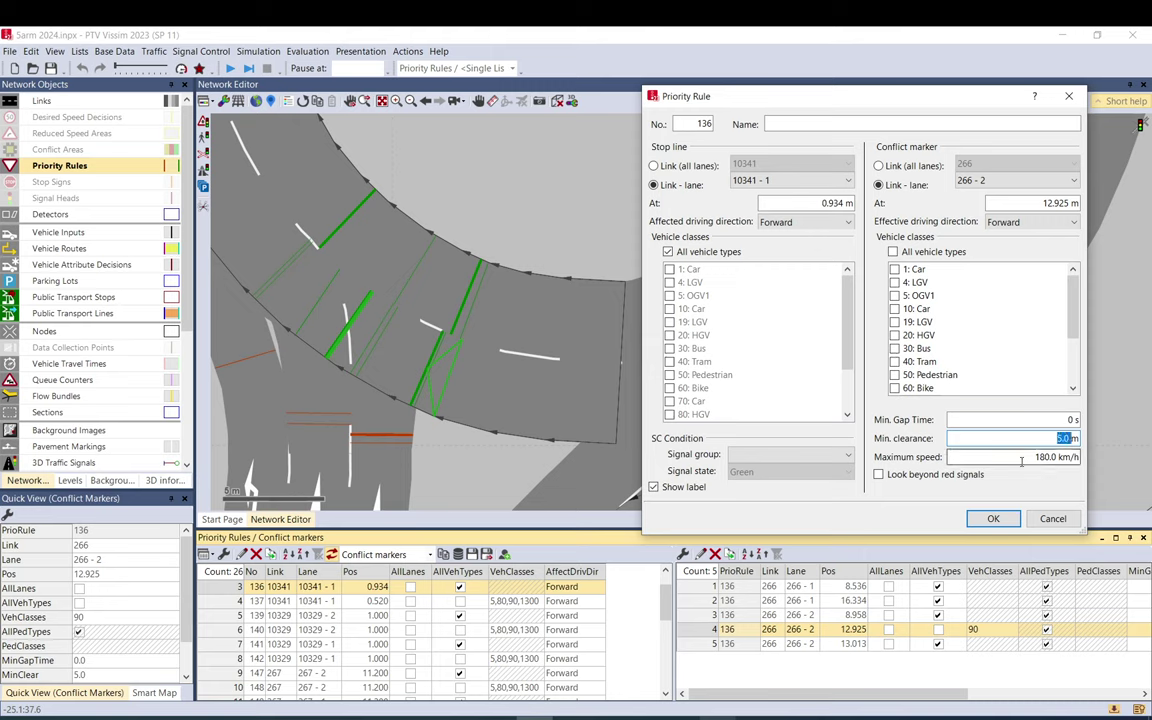
{"action": "left_click_drag", "start_coordinate": [1021, 460], "coordinate": [1081, 457]}
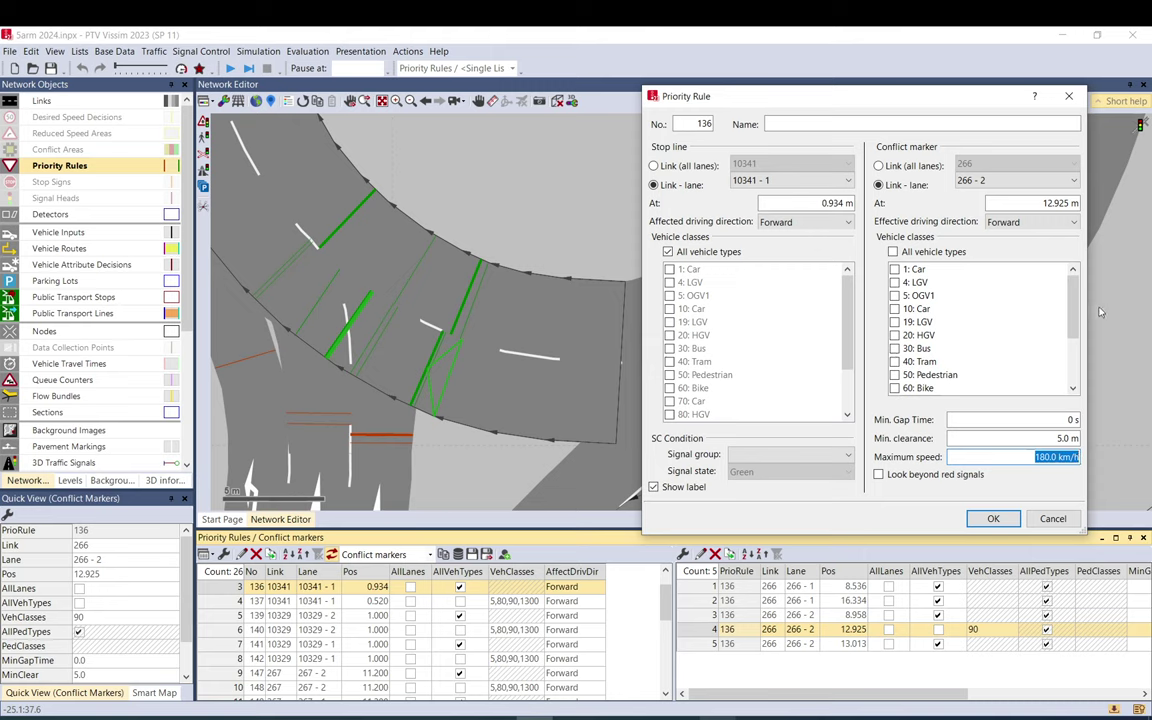
{"action": "scroll", "coordinate": [978, 300], "scroll_direction": "down", "scroll_amount": 2}
{"action": "scroll", "coordinate": [978, 300], "scroll_direction": "up", "scroll_amount": 2}
{"action": "left_click", "coordinate": [1051, 520]}
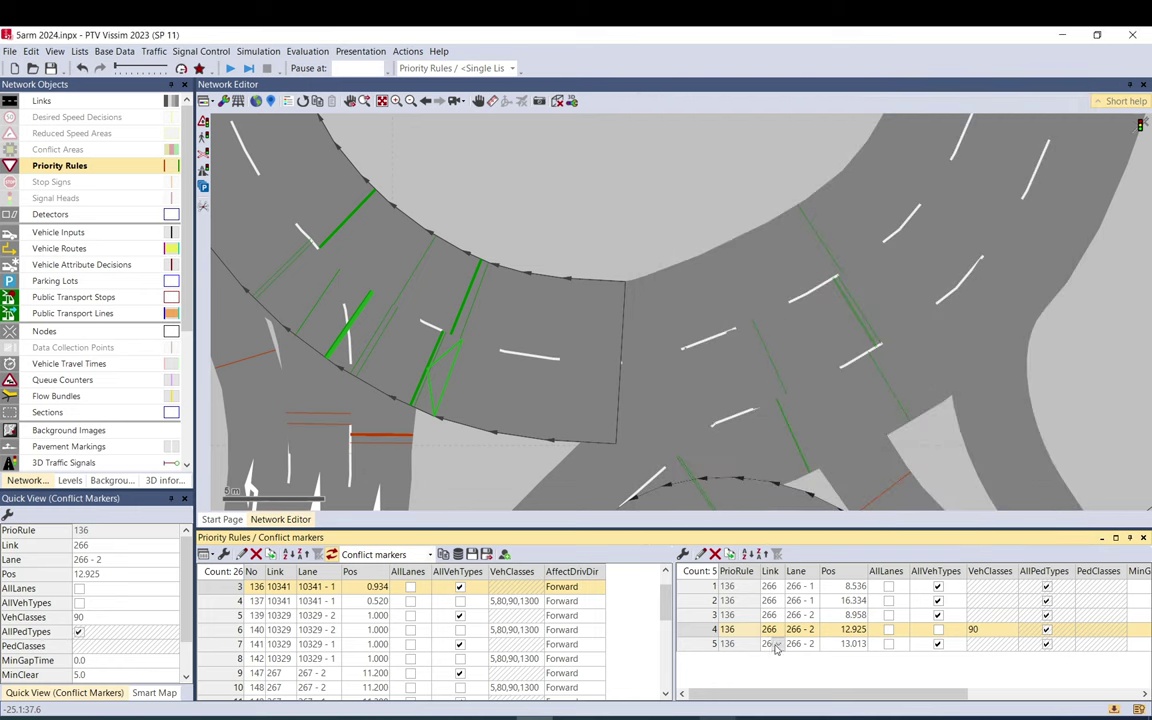
{"action": "double_click", "coordinate": [707, 646]}
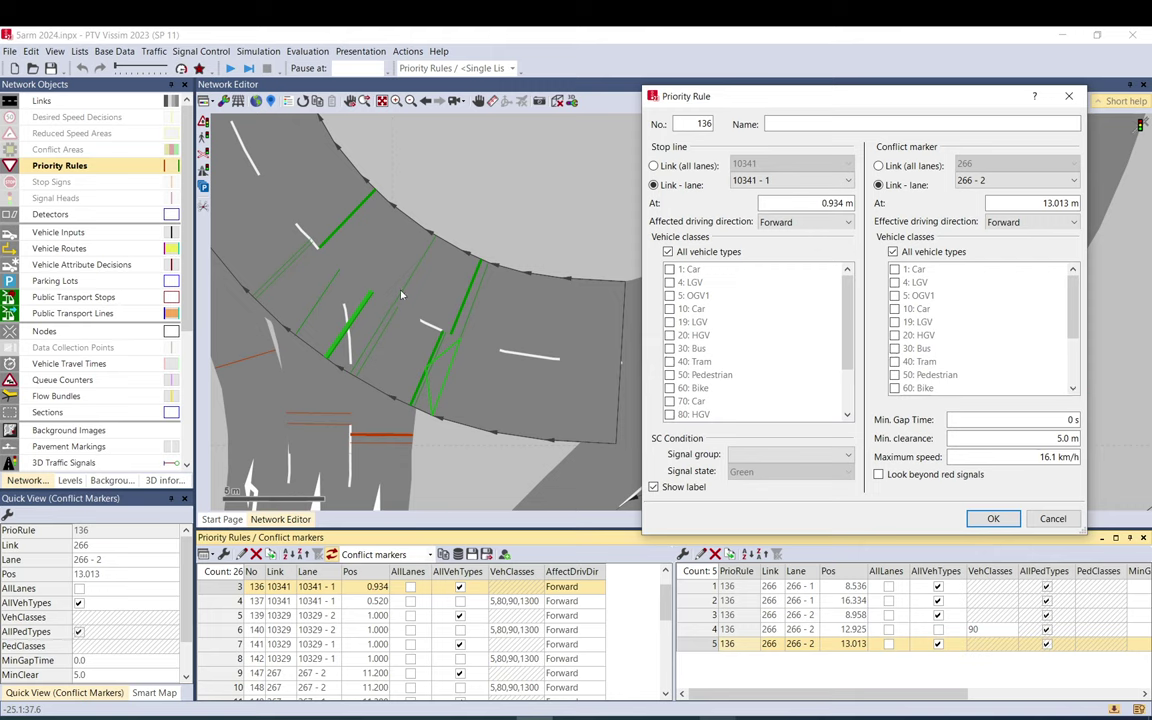
{"action": "left_click", "coordinate": [1050, 518]}
Inspect rule 137's stop line and vehicle classes on lane 1 of connector 10341, and compare its markers with rule 136's
{"action": "scroll", "coordinate": [559, 401], "scroll_direction": "up", "scroll_amount": 3}
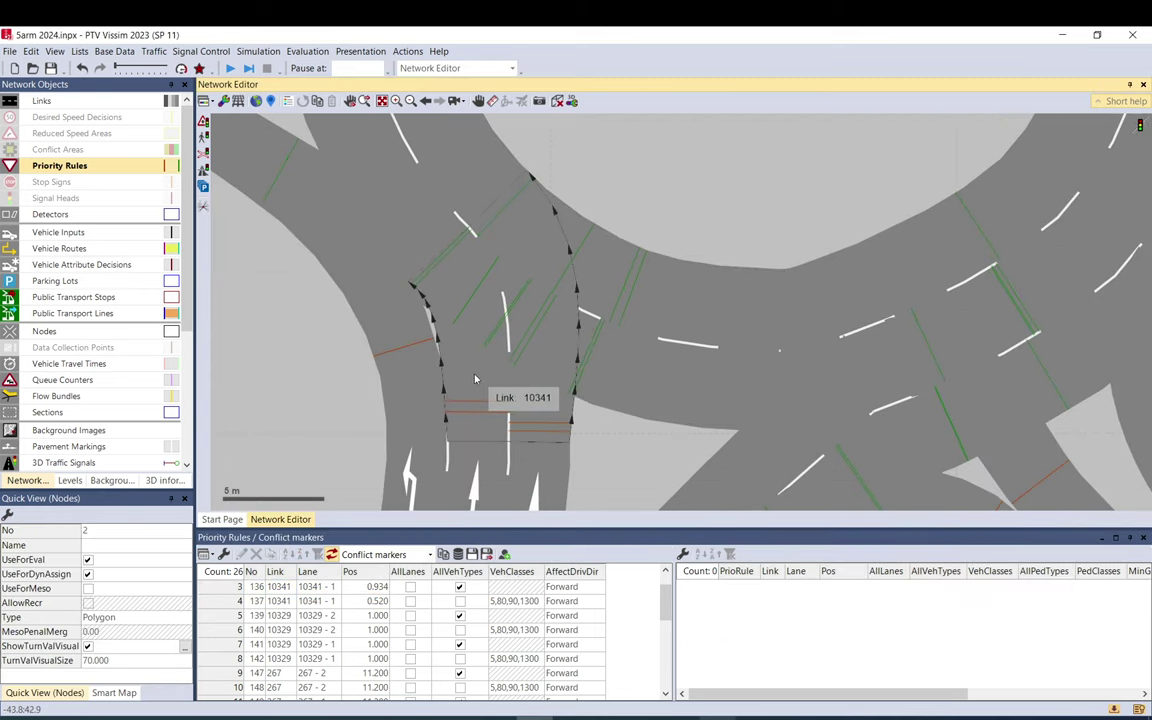
{"action": "left_click", "coordinate": [475, 378]}
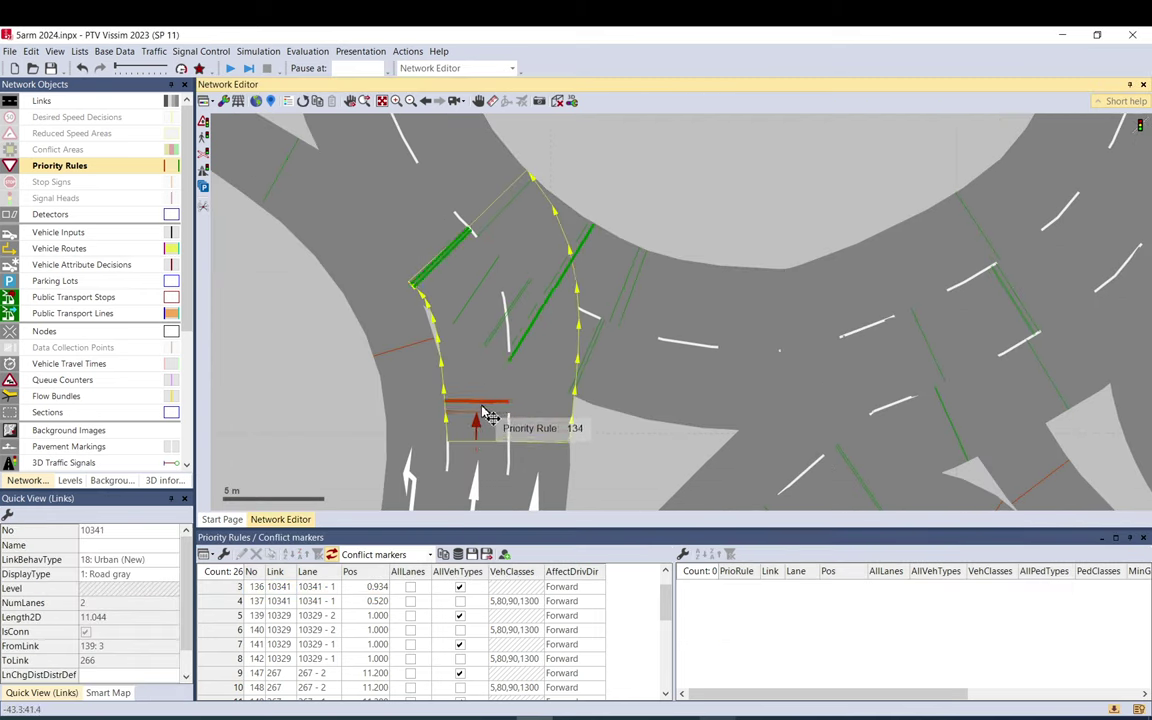
{"action": "left_click", "coordinate": [548, 440]}
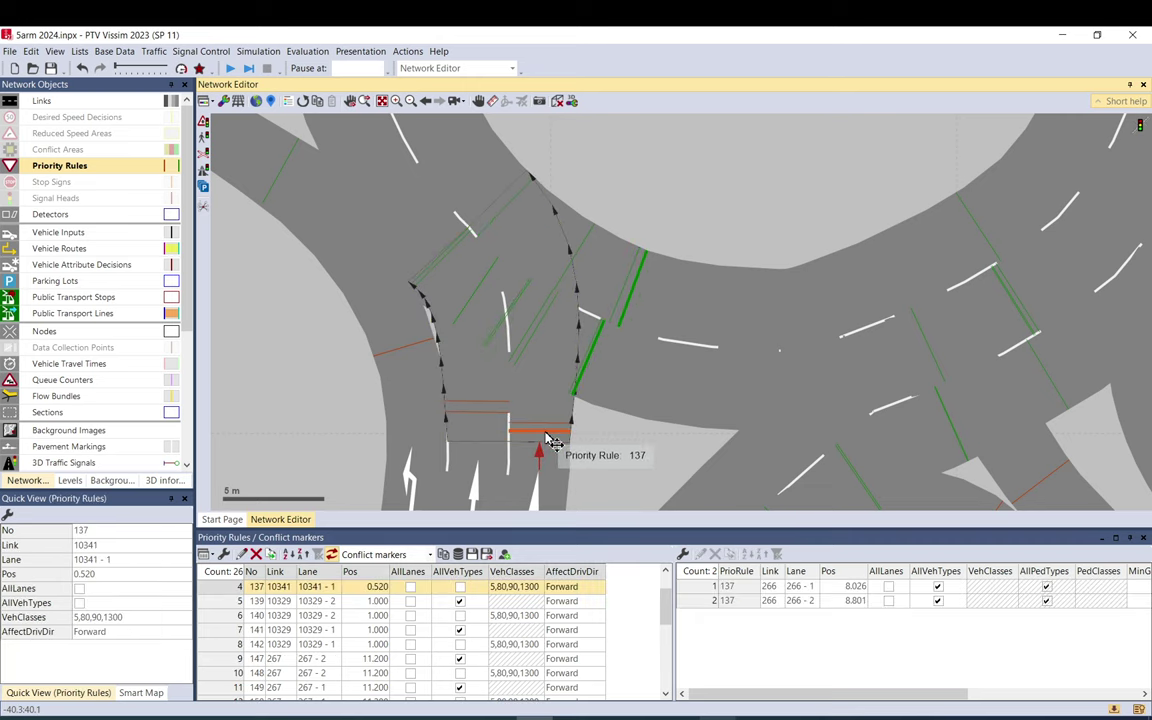
{"action": "double_click", "coordinate": [548, 440]}
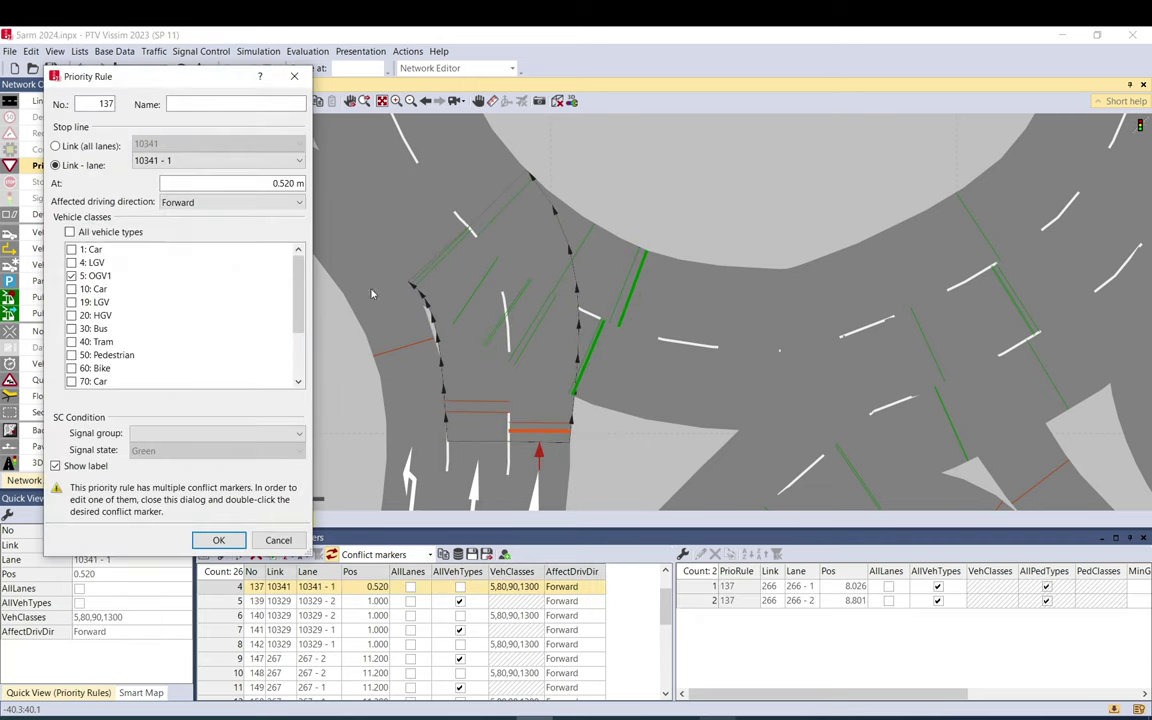
{"action": "left_click", "coordinate": [278, 540]}
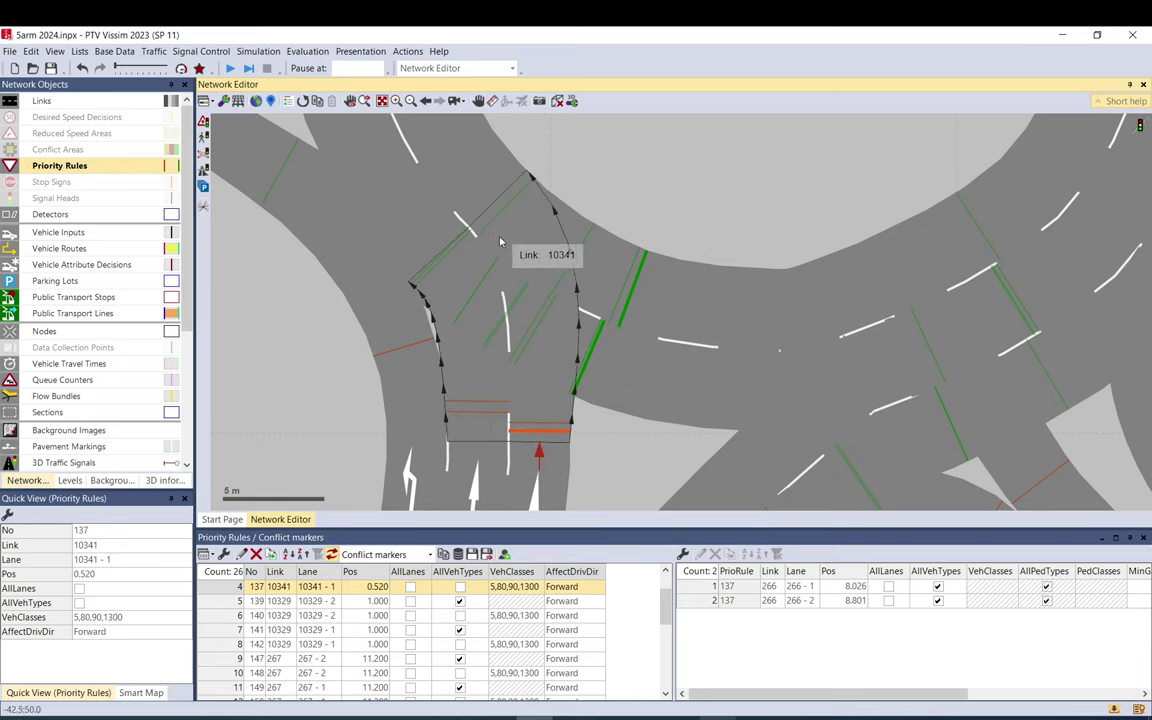
{"action": "left_click", "coordinate": [535, 430]}
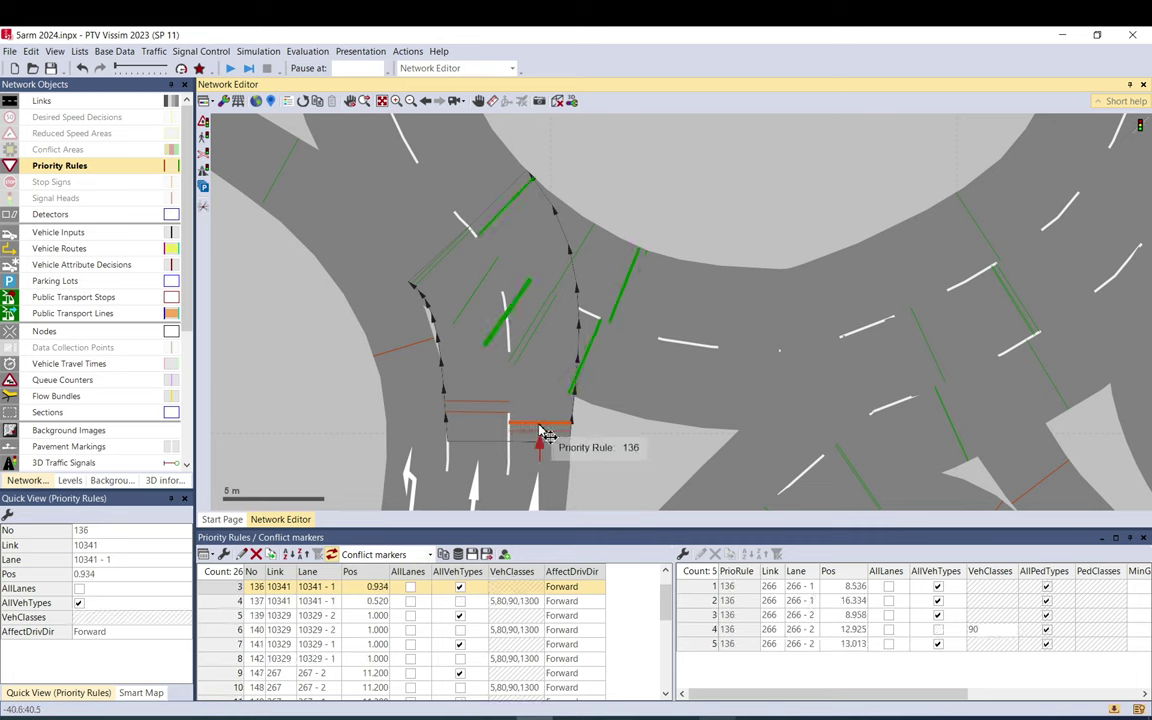
{"action": "left_click", "coordinate": [556, 441]}
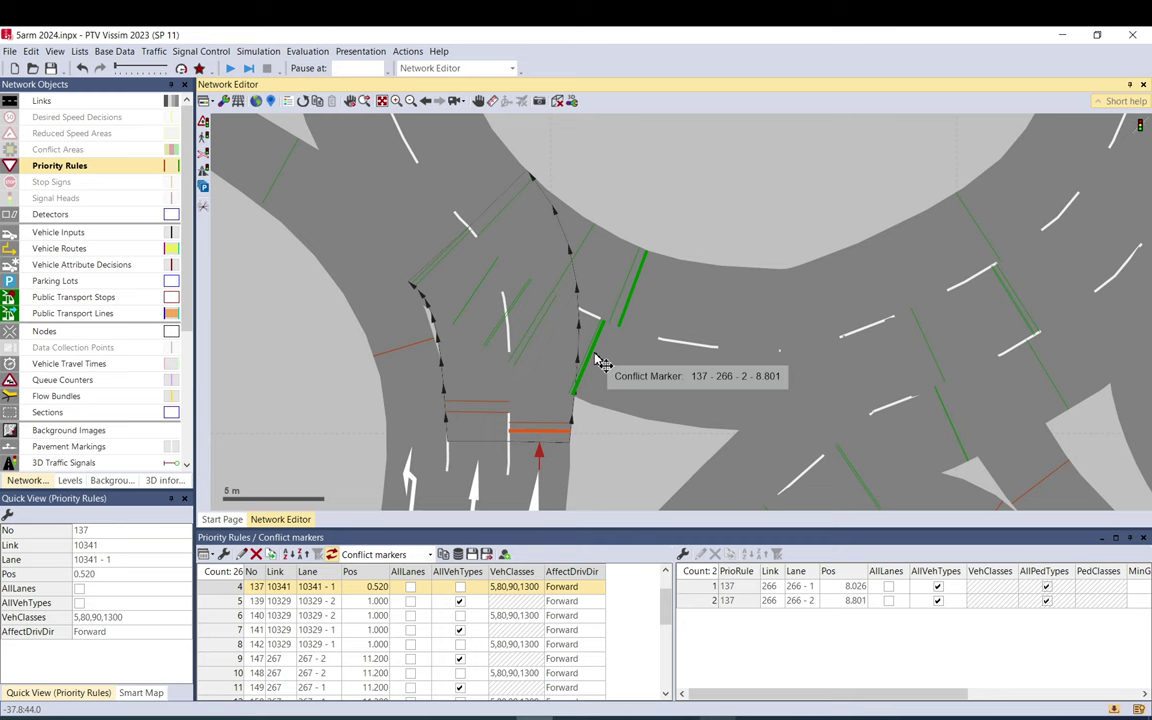
Review the gap time, clearance and maximum speed of rule 137's two conflict markers on link 266
{"action": "left_click", "coordinate": [702, 588]}
{"action": "double_click", "coordinate": [702, 589]}
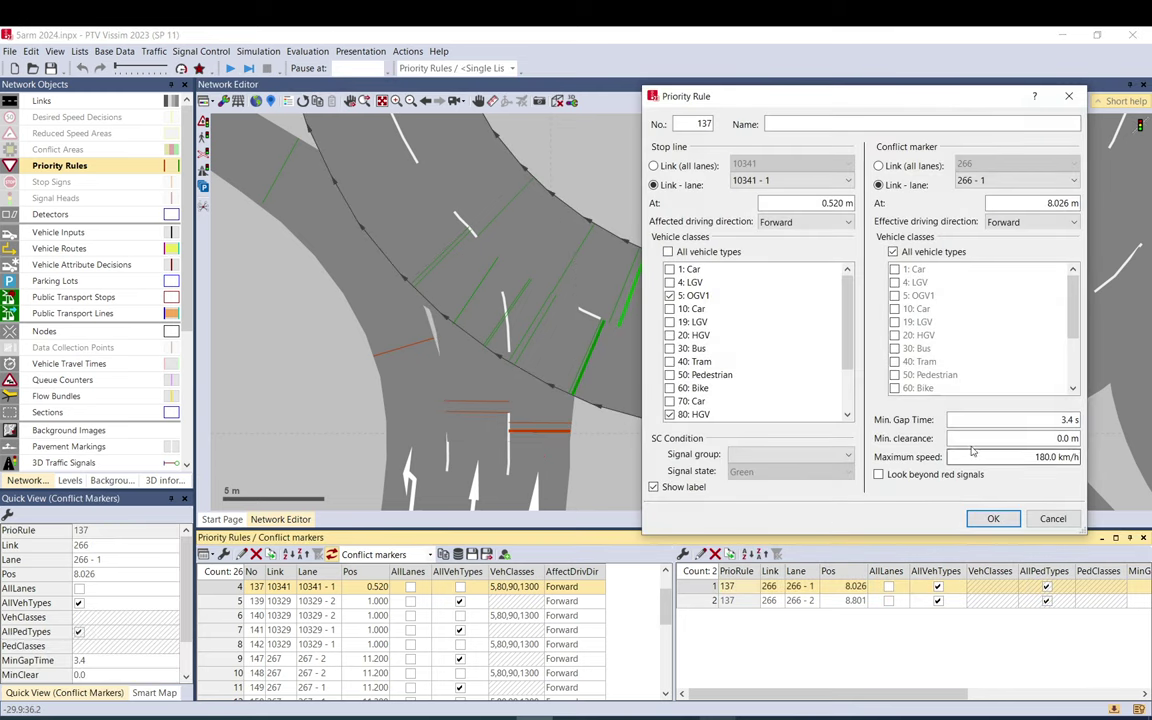
{"action": "left_click", "coordinate": [1054, 519]}
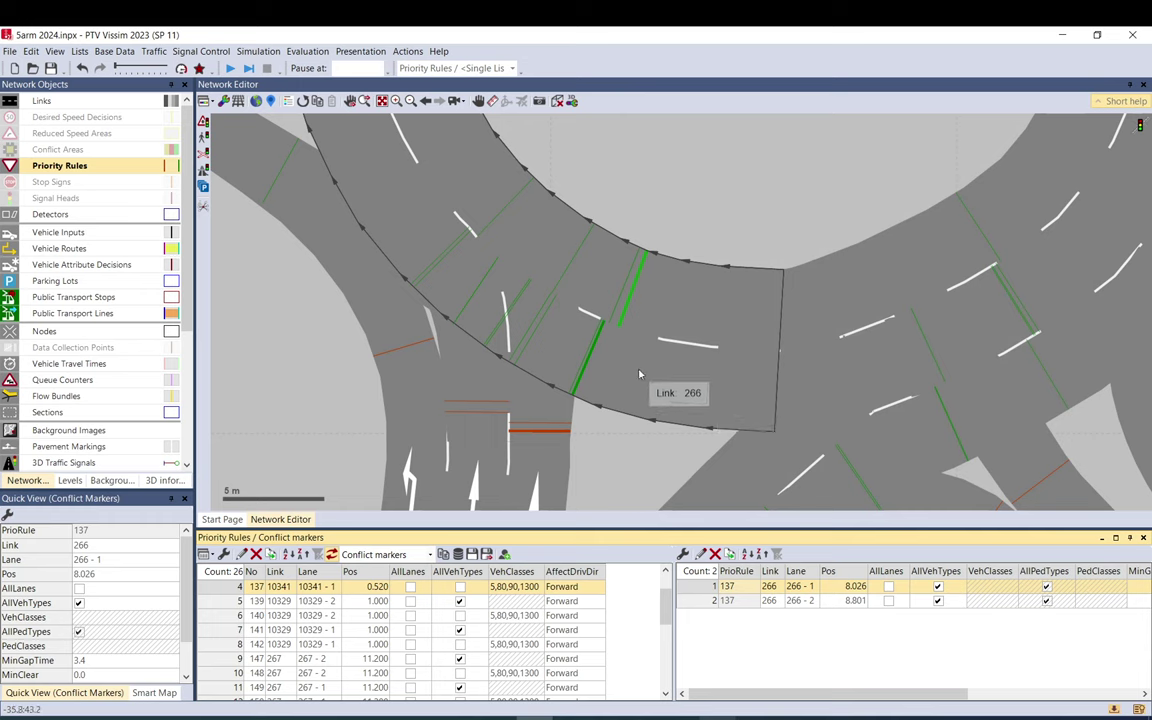
{"action": "double_click", "coordinate": [703, 601]}
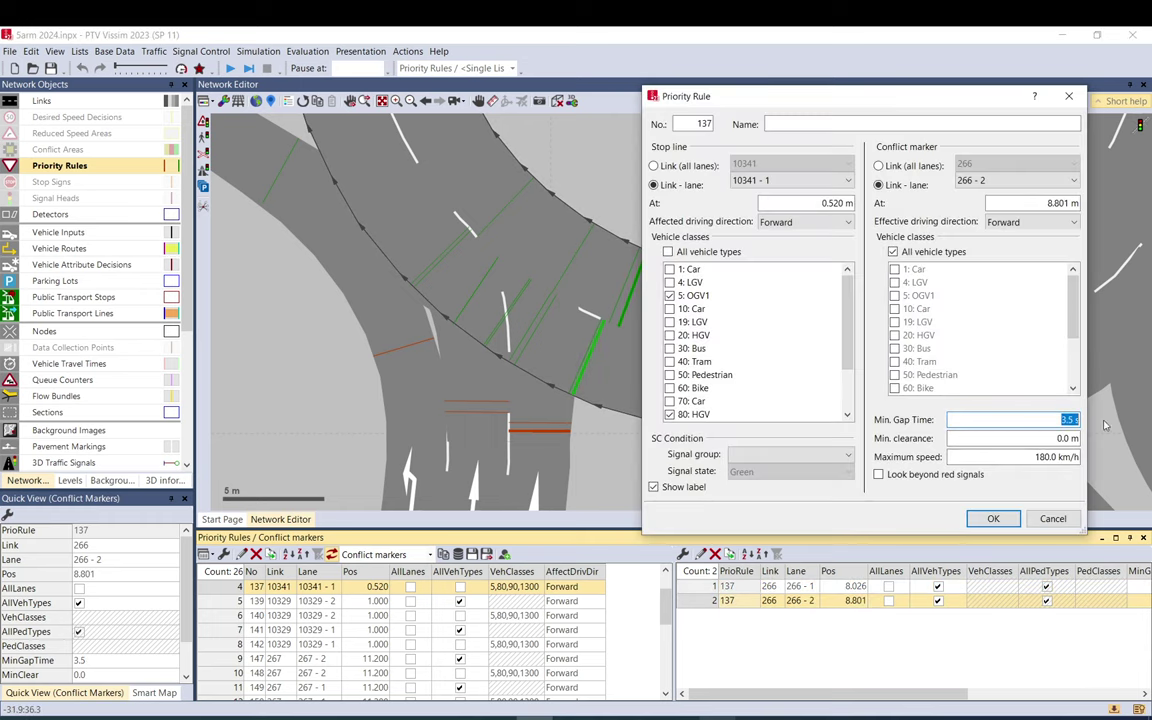
{"action": "left_click", "coordinate": [1052, 525]}
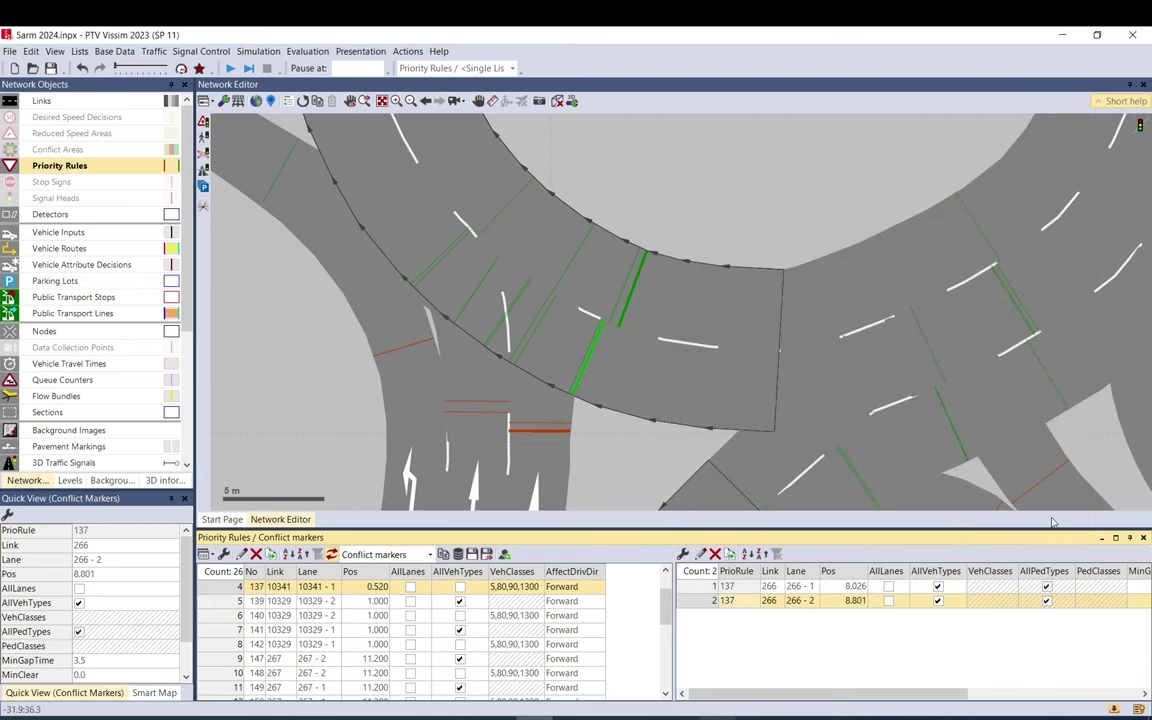
Compare the stop lines and conflict markers of rules 134 and 135 on lane 2 of connector 10341
{"action": "left_click", "coordinate": [591, 438]}
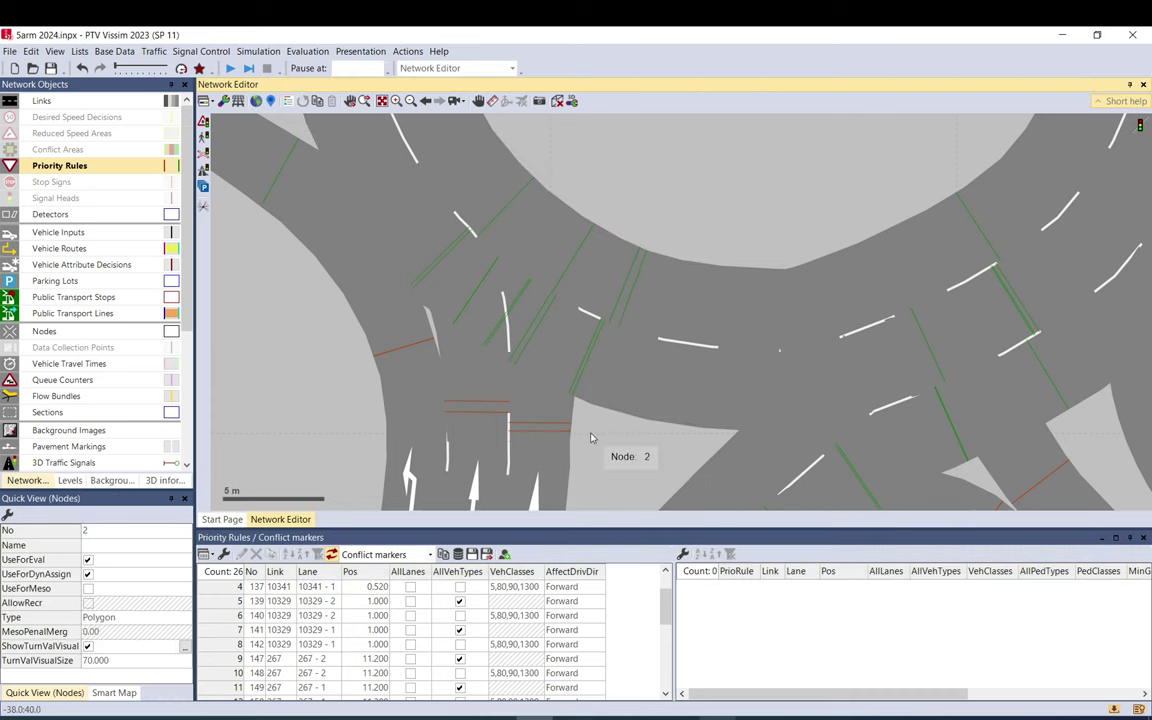
{"action": "left_click", "coordinate": [474, 406]}
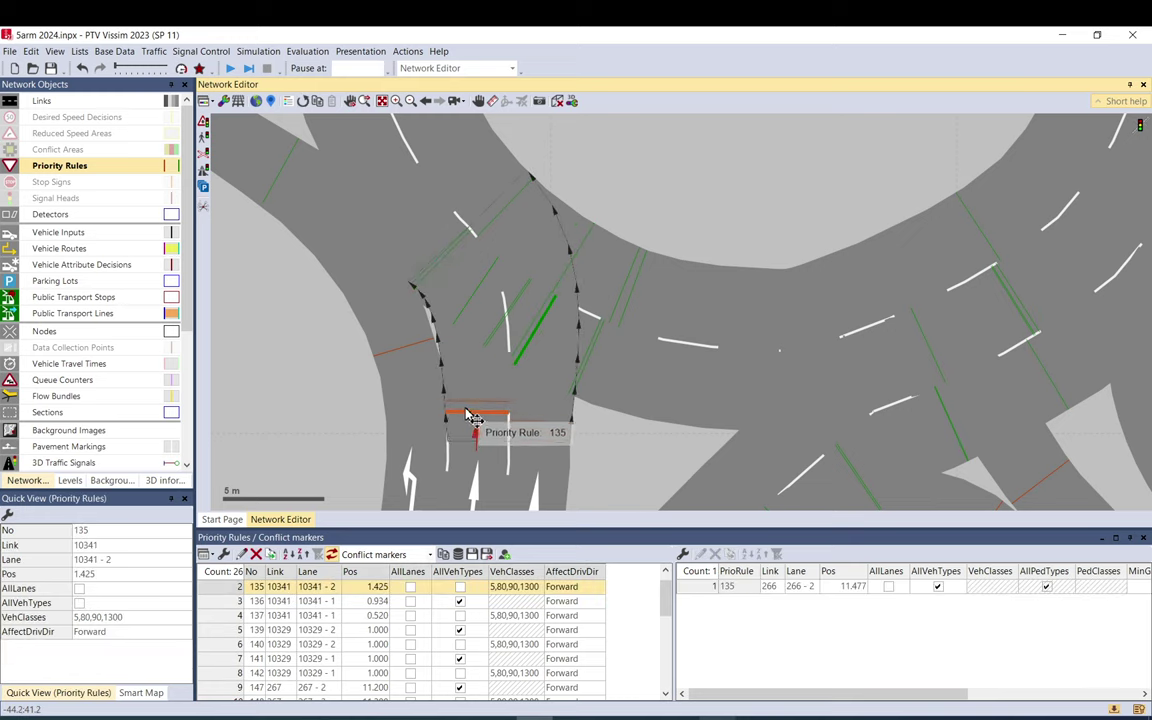
{"action": "left_click", "coordinate": [476, 409]}
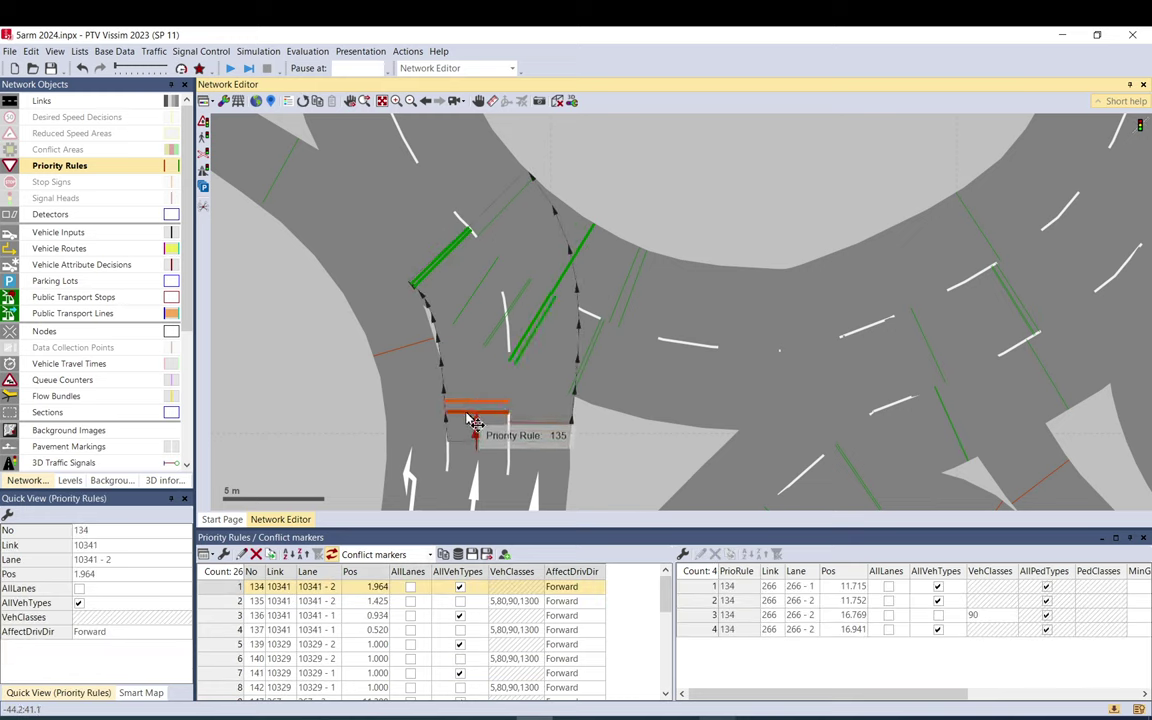
{"action": "left_click", "coordinate": [474, 421]}
{"action": "left_click", "coordinate": [474, 423]}
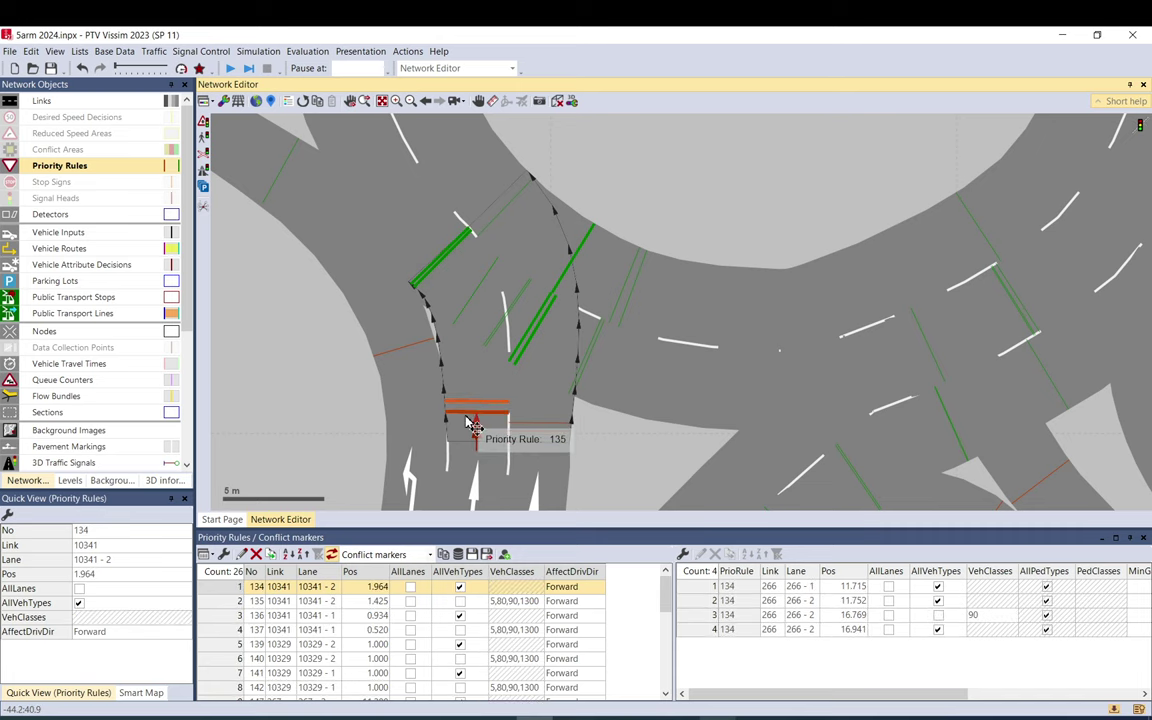
{"action": "left_click", "coordinate": [472, 418]}
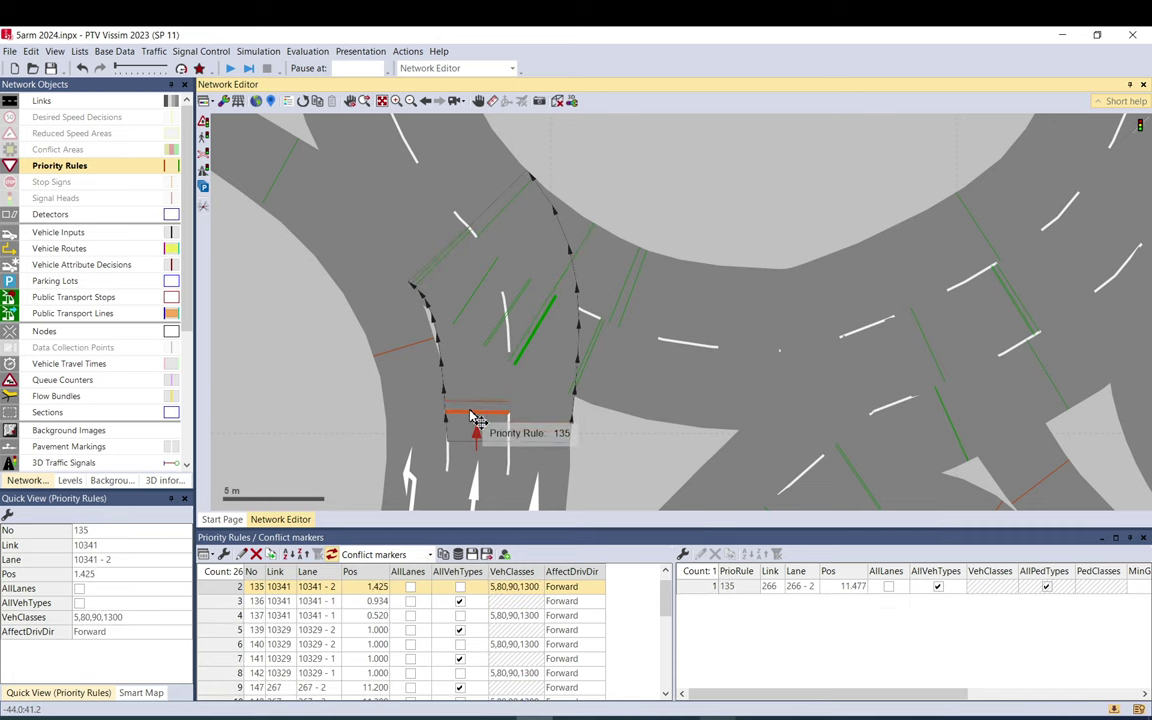
{"action": "left_click", "coordinate": [476, 411]}
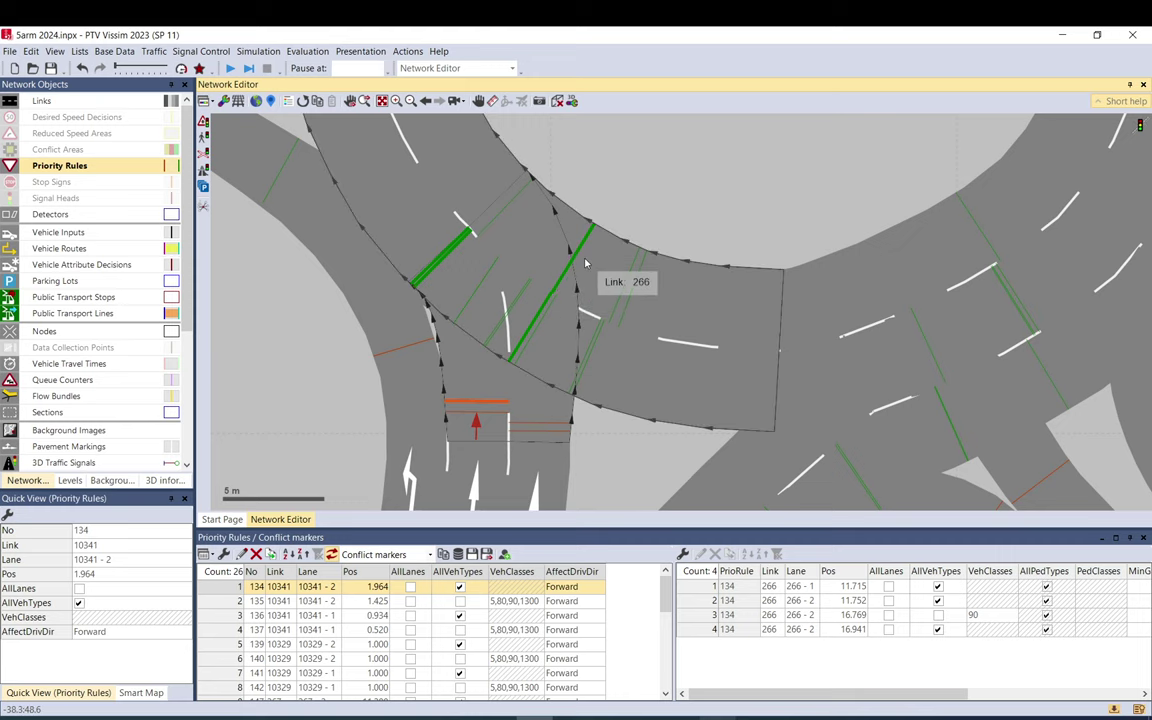
Inspect rule 134's stop line on connector 10341 lane 2 and the gap time settings of its link 266 lane 1 marker
{"action": "scroll", "coordinate": [600, 250], "scroll_direction": "up", "scroll_amount": 2}
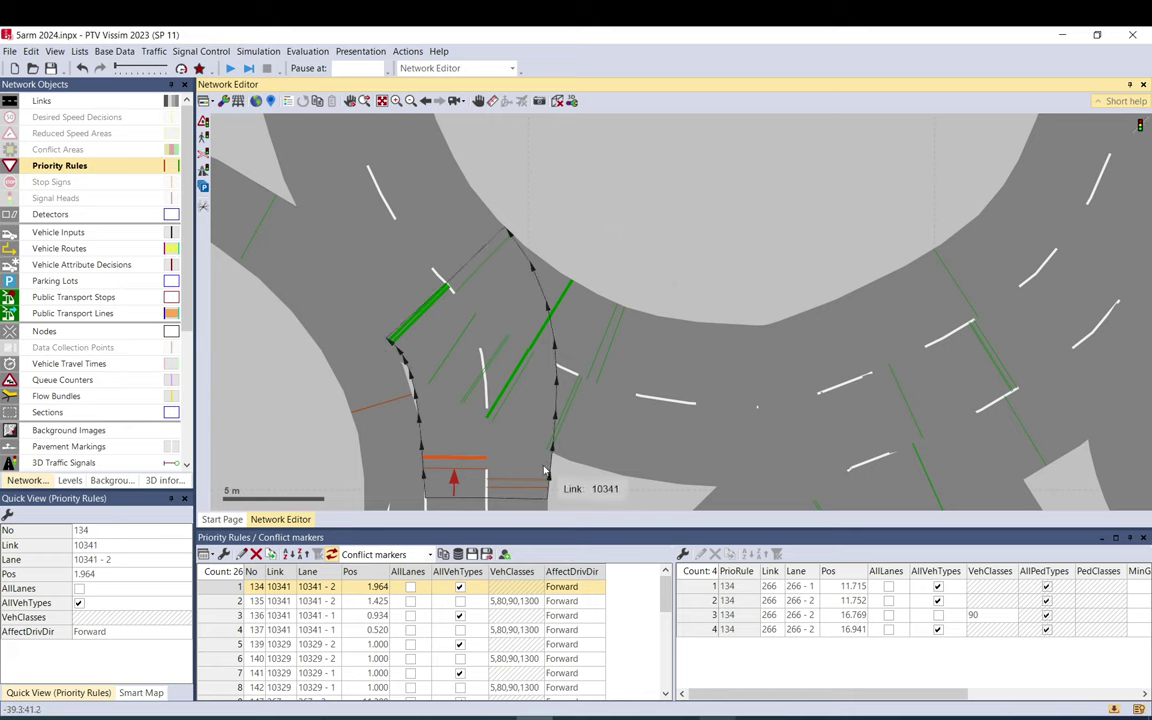
{"action": "left_click", "coordinate": [591, 418]}
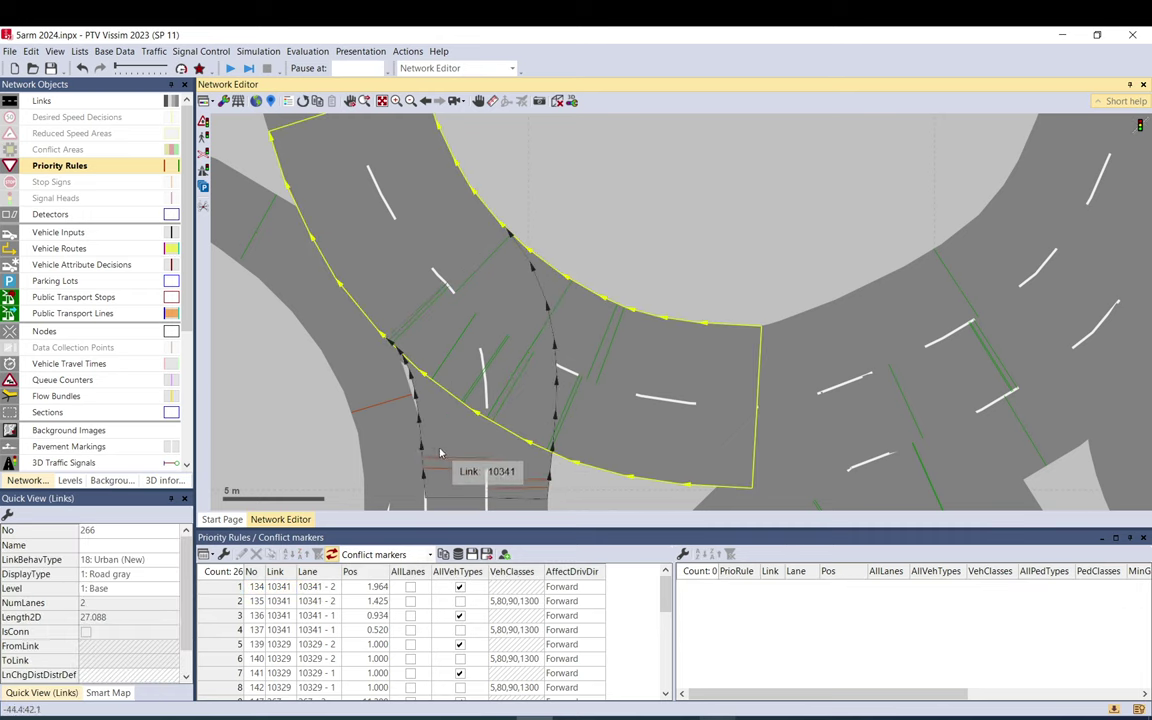
{"action": "left_click", "coordinate": [452, 463]}
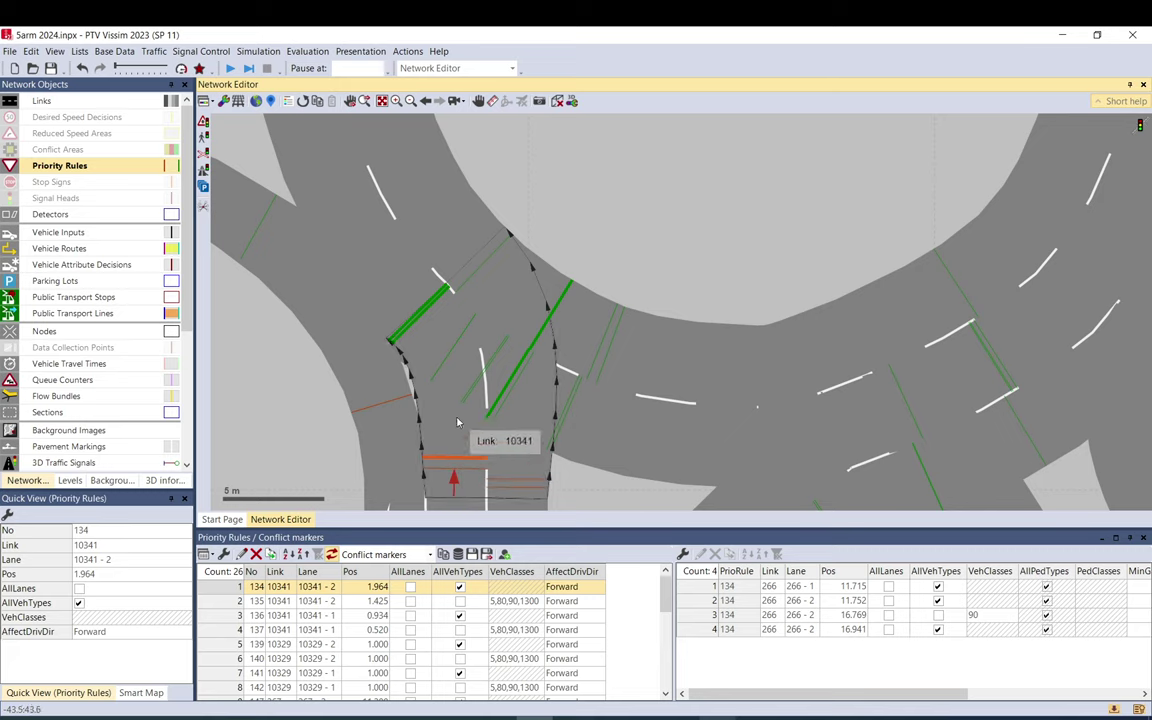
{"action": "left_click", "coordinate": [561, 316]}
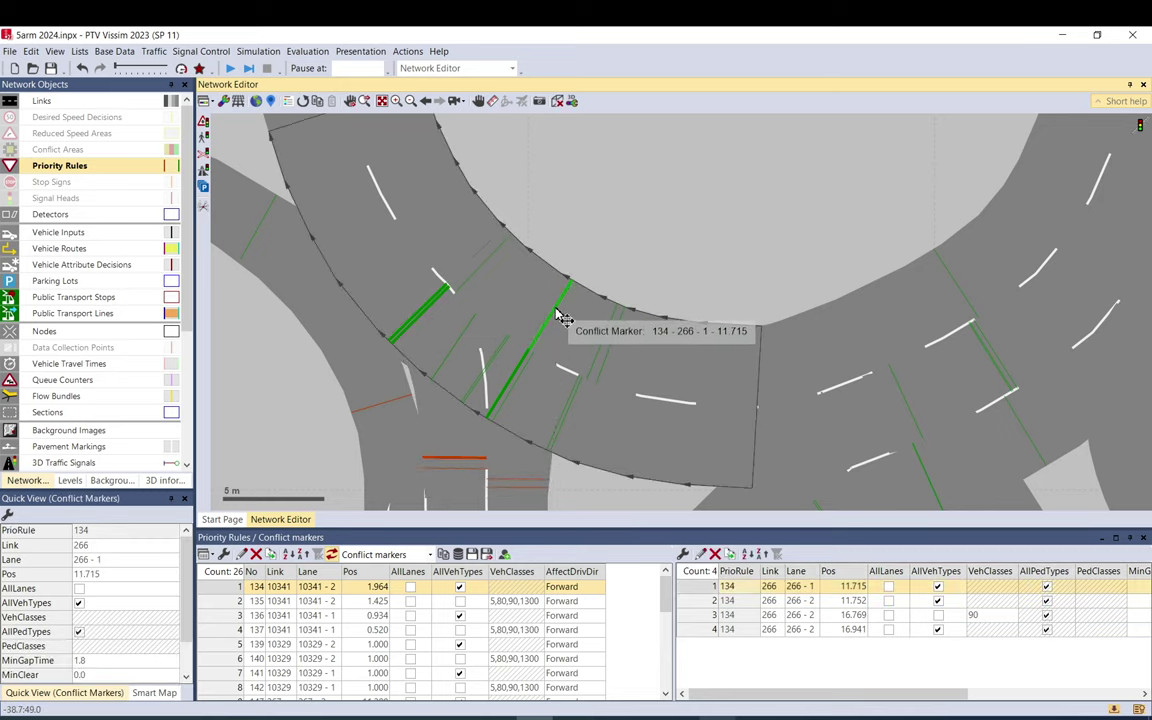
{"action": "double_click", "coordinate": [564, 318]}
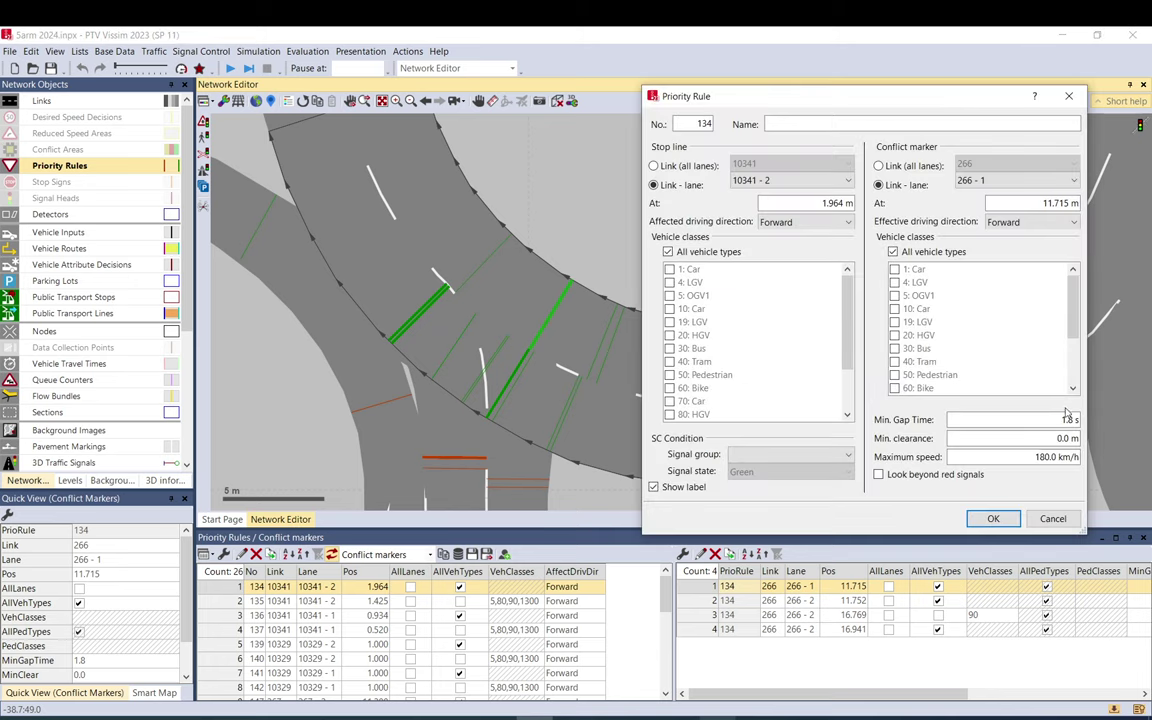
{"action": "left_click", "coordinate": [1052, 519]}
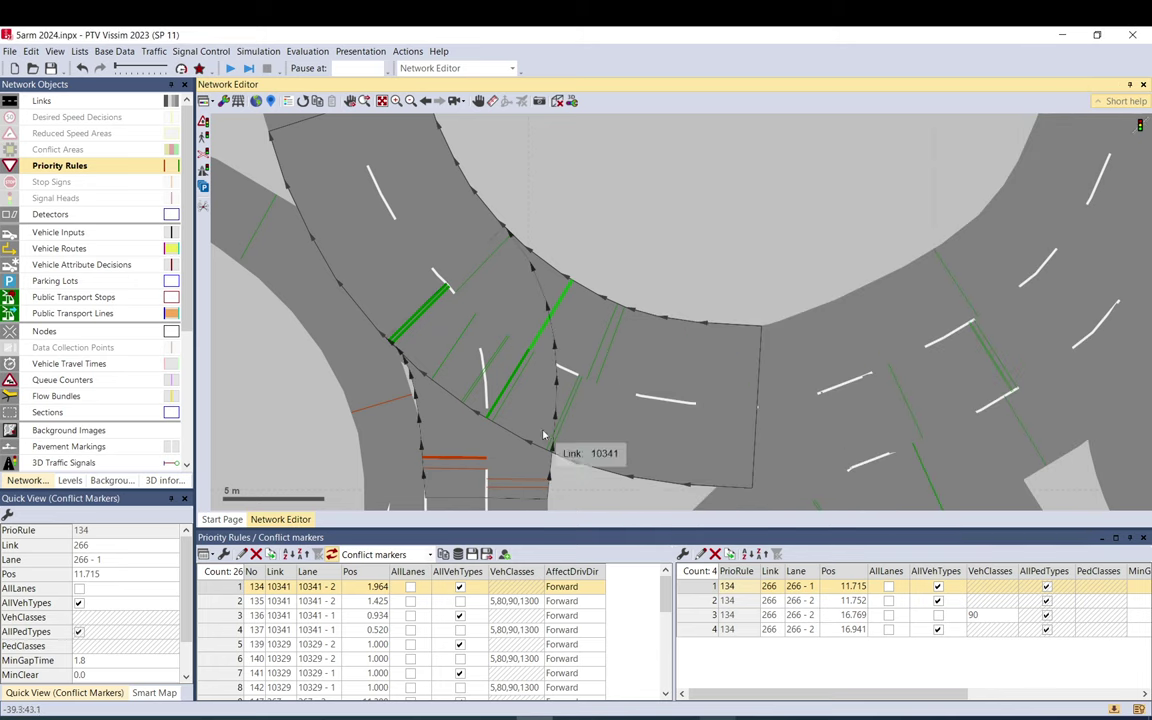
Compare the minimum gap times of rules 136 and 137 on their upstream conflict markers on lane 1 of link 266
{"action": "left_click", "coordinate": [527, 480]}
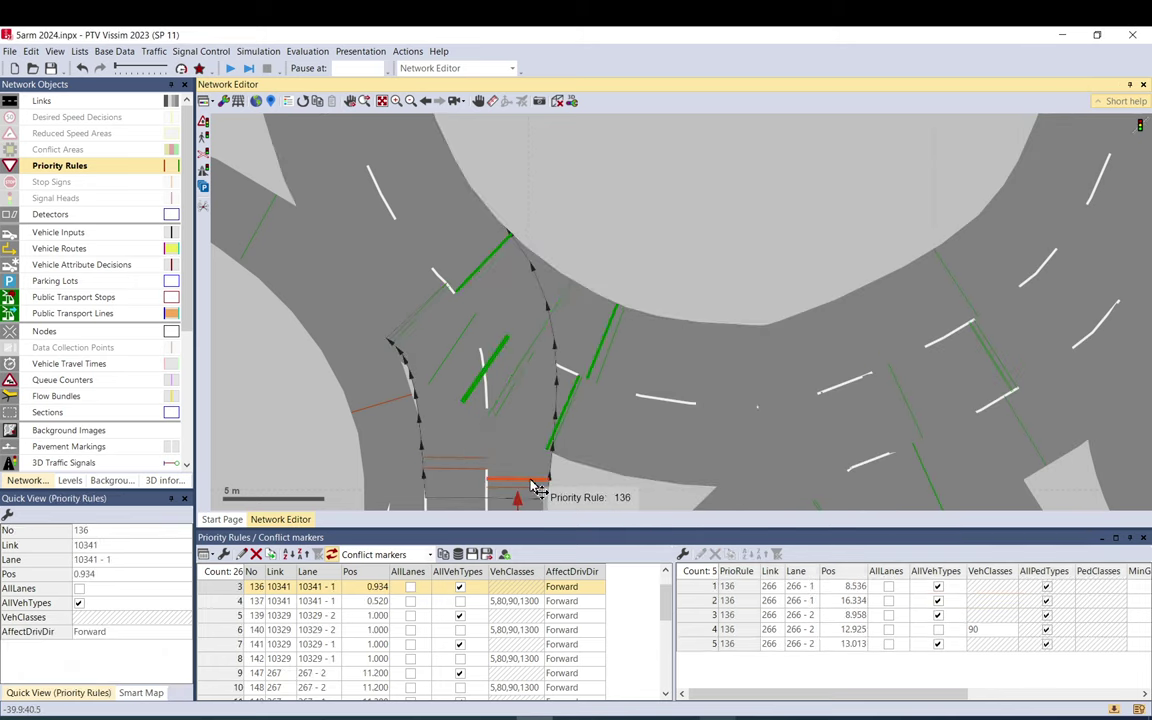
{"action": "double_click", "coordinate": [600, 366]}
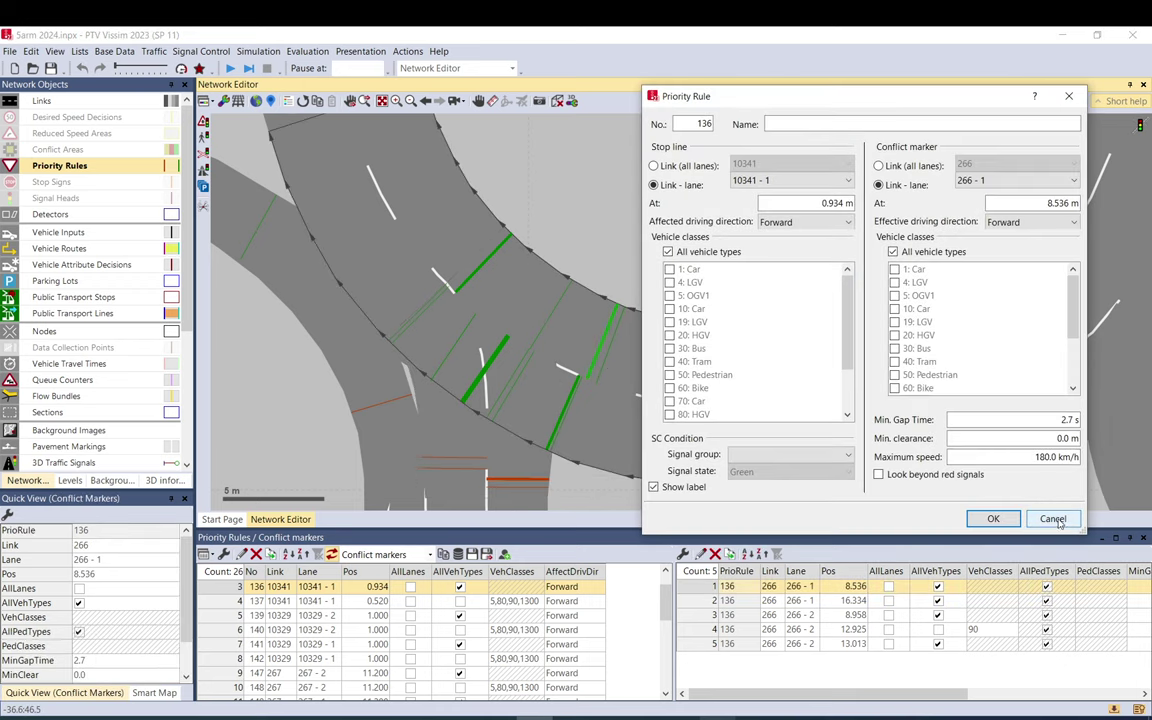
{"action": "left_click", "coordinate": [1053, 519]}
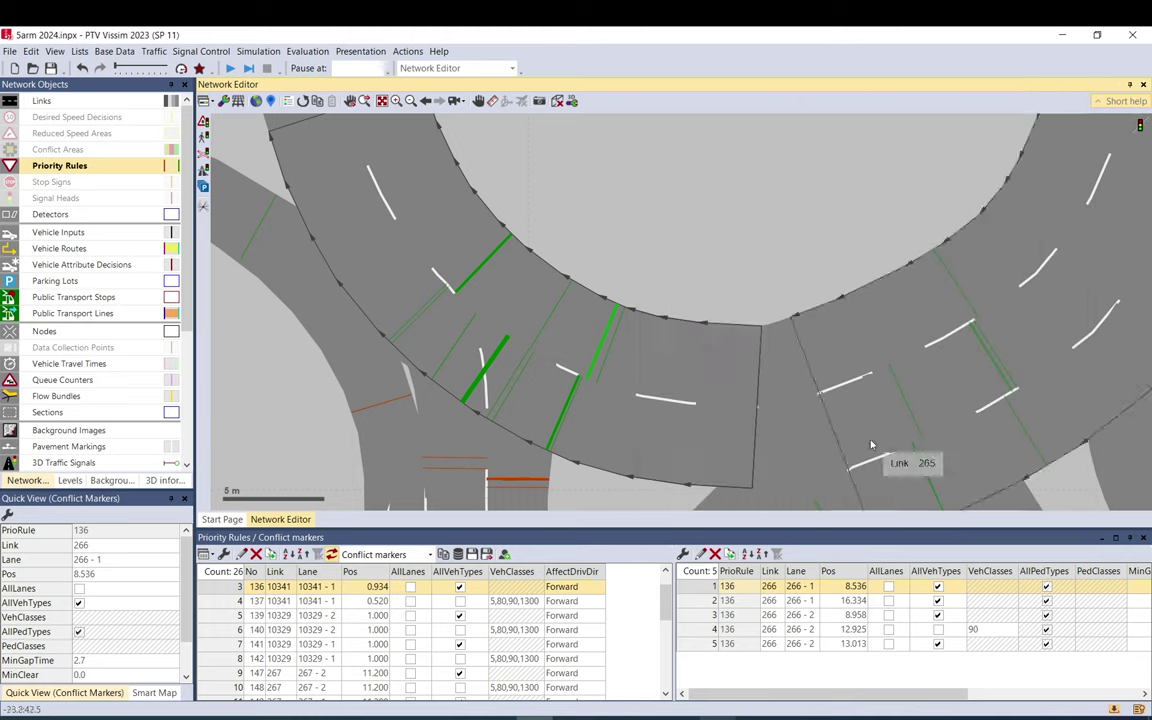
{"action": "left_click", "coordinate": [617, 360]}
{"action": "double_click", "coordinate": [752, 399]}
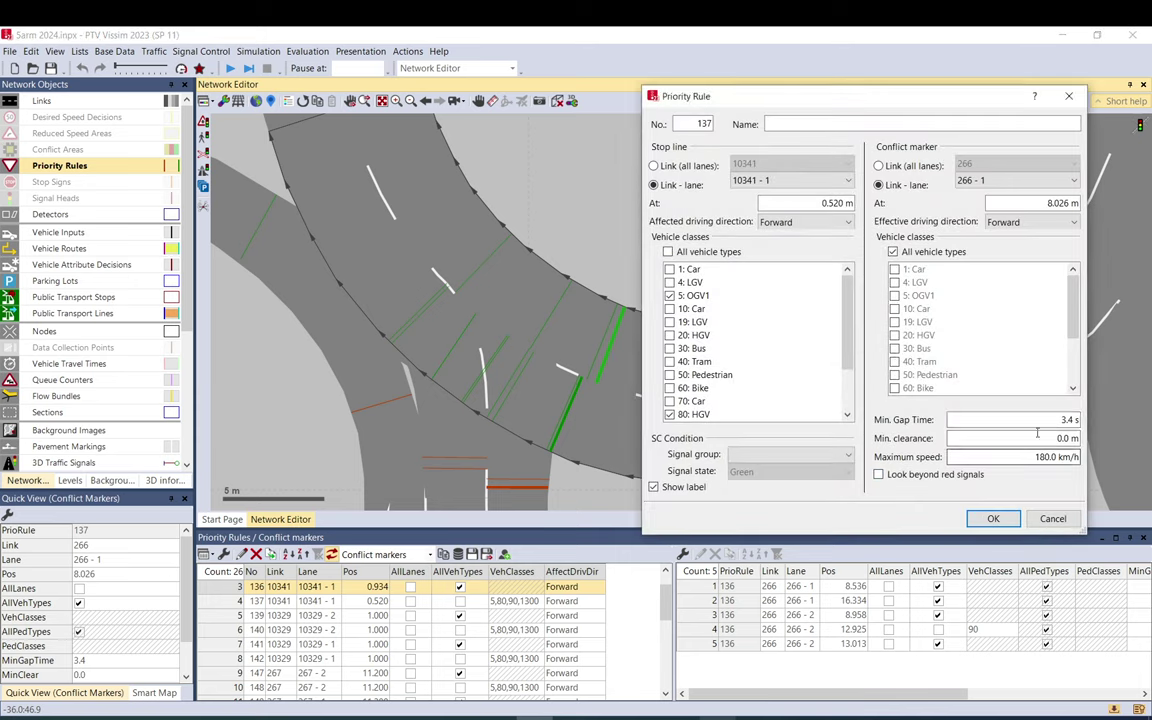
{"action": "left_click", "coordinate": [1053, 519]}
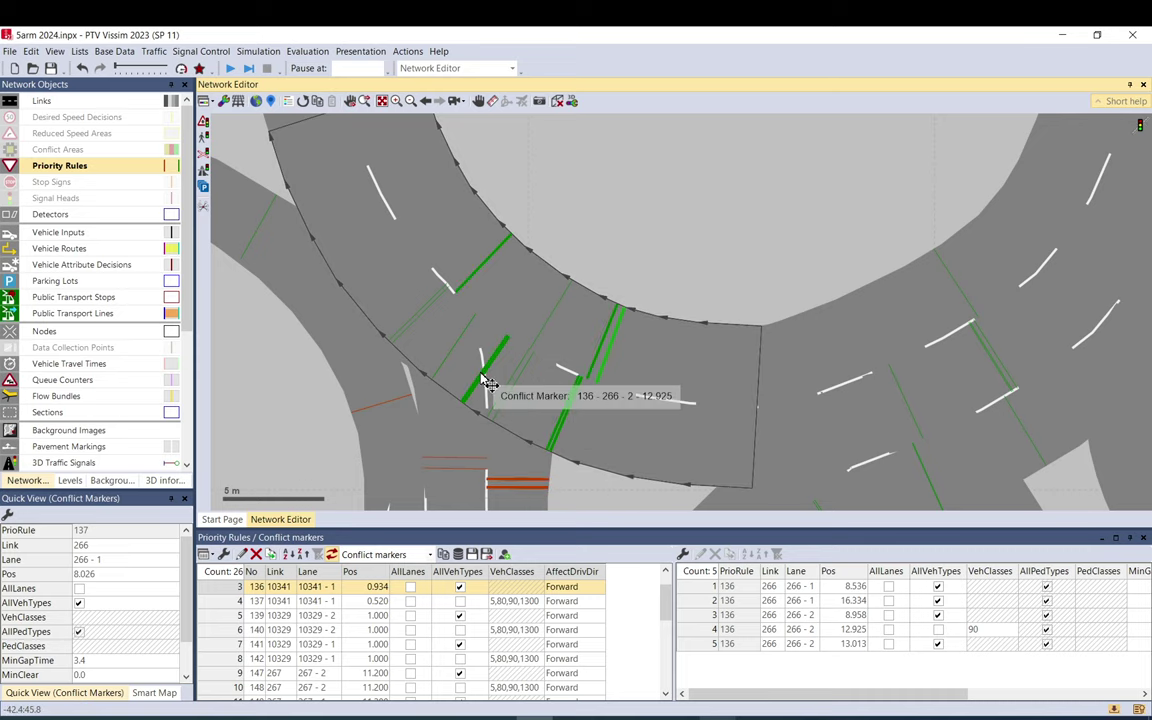
Extend connector 10341's end further downstream along link 266 and recalculate its spline
{"action": "left_click", "coordinate": [504, 260]}
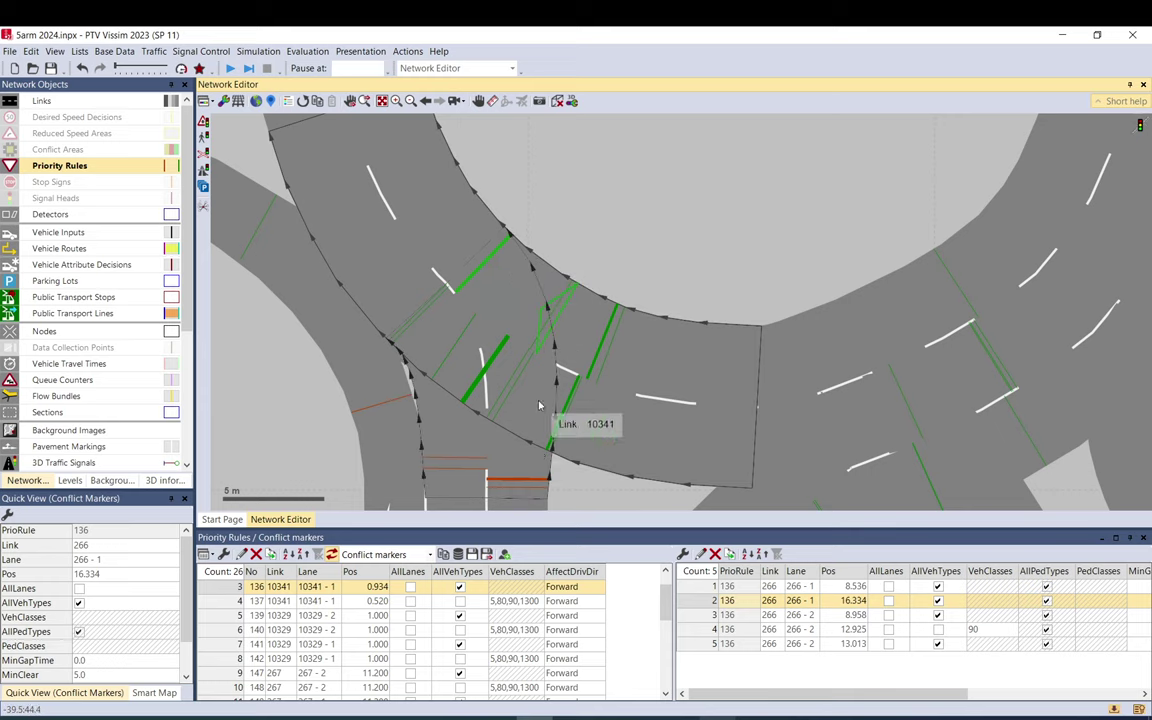
{"action": "left_click", "coordinate": [502, 318]}
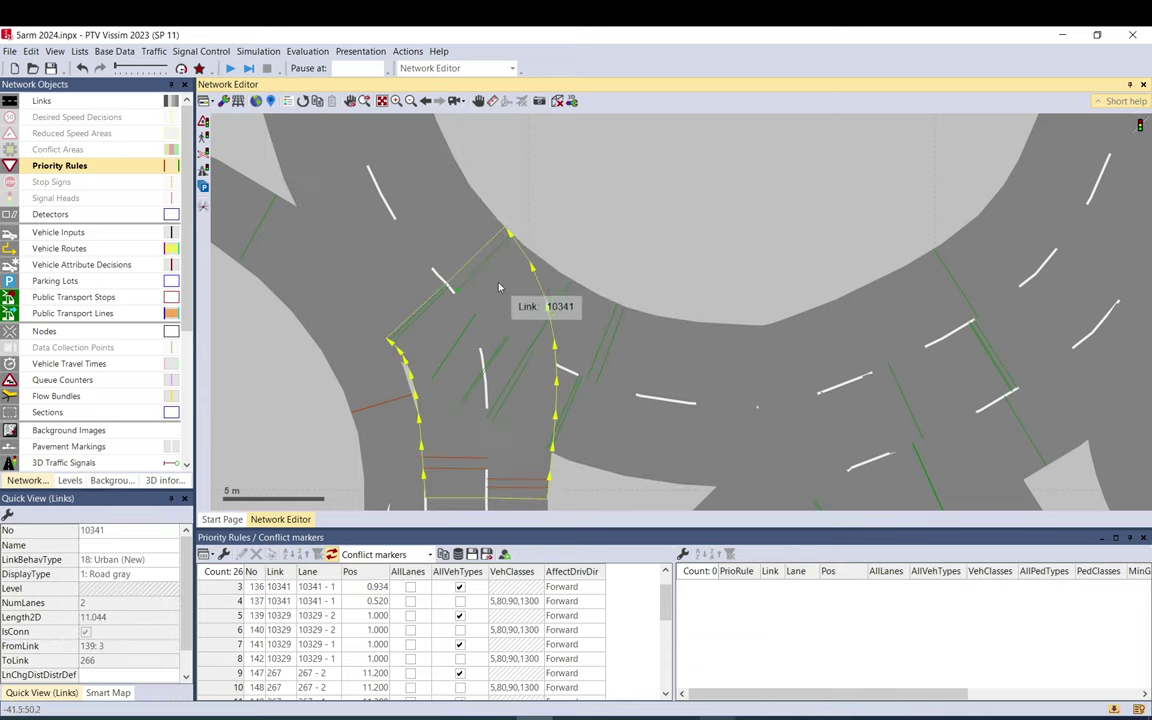
{"action": "left_click", "coordinate": [50, 102]}
{"action": "left_click_drag", "start_coordinate": [452, 292], "coordinate": [391, 210]}
{"action": "right_click", "coordinate": [418, 216]}
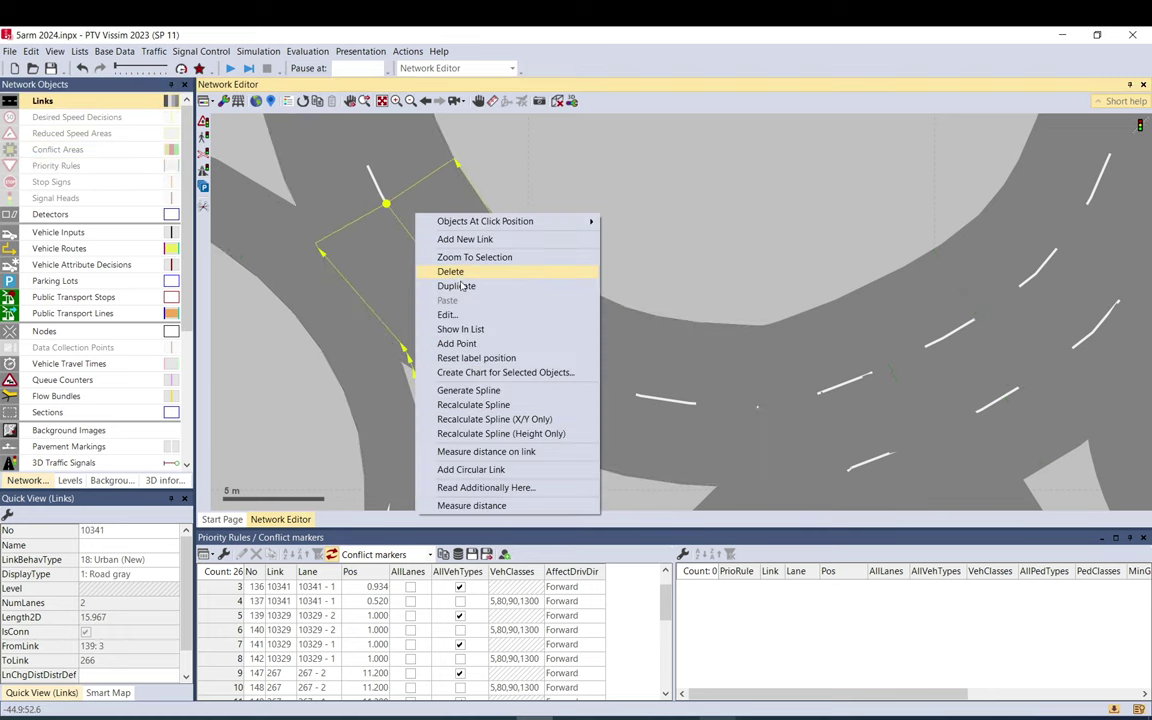
{"action": "left_click", "coordinate": [474, 405]}
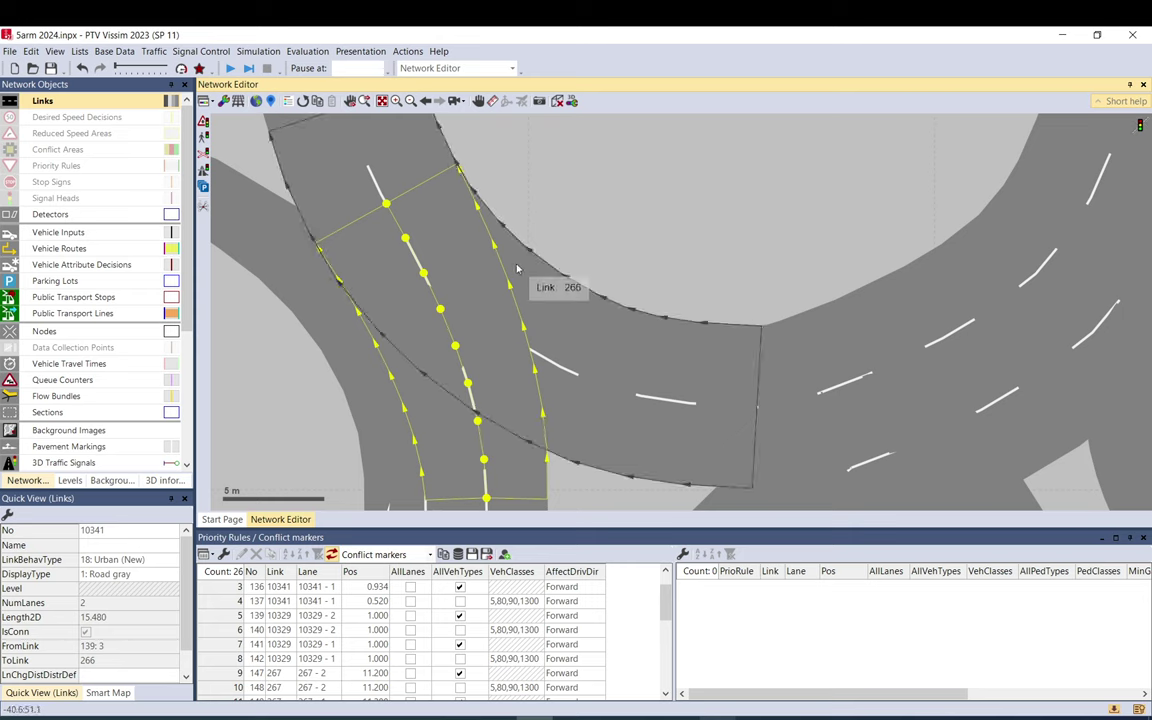
Move rule 136's lane 1 clearance marker downstream to 21.159 m on link 266, near the extended connector's end
{"action": "left_click", "coordinate": [75, 165]}
{"action": "left_click", "coordinate": [518, 488]}
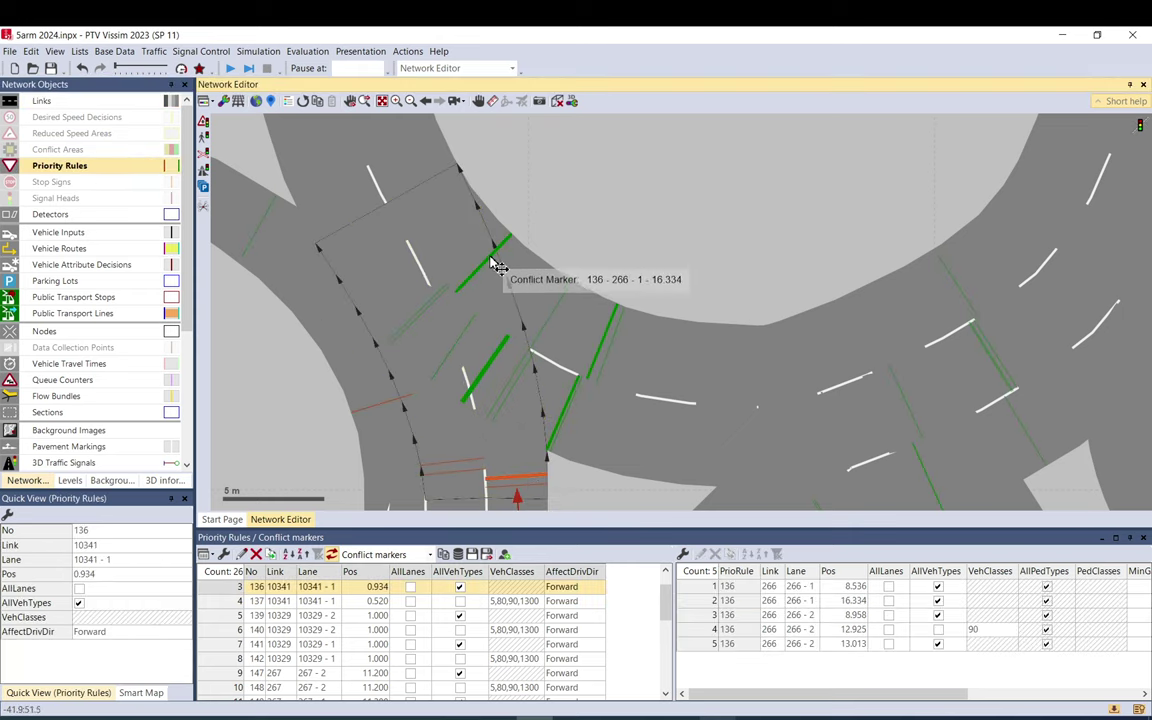
{"action": "mouse_move", "coordinate": [489, 256]}
{"action": "left_mouse_down"}
{"action": "mouse_move", "coordinate": [395, 172]}
{"action": "mouse_move", "coordinate": [440, 199]}
{"action": "left_mouse_up"}
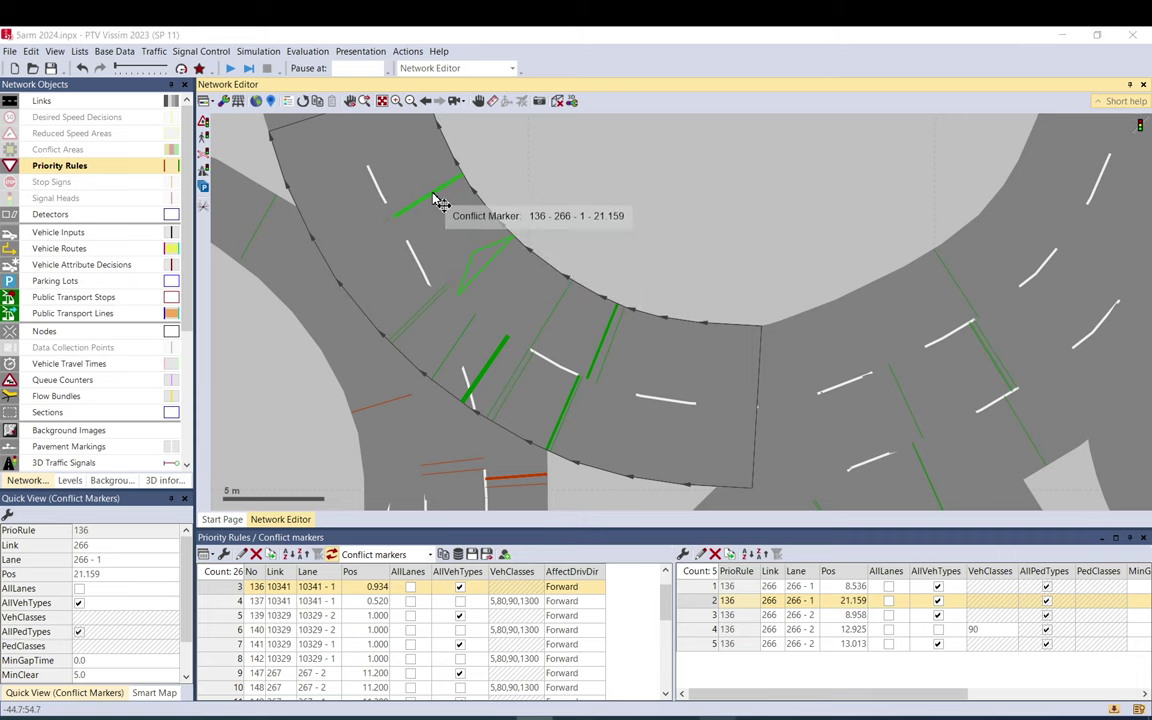
Try a 12 m minimum clearance on rule 136's conflict marker at 21.159 m, and settle on 8 m
{"action": "double_click", "coordinate": [440, 199]}
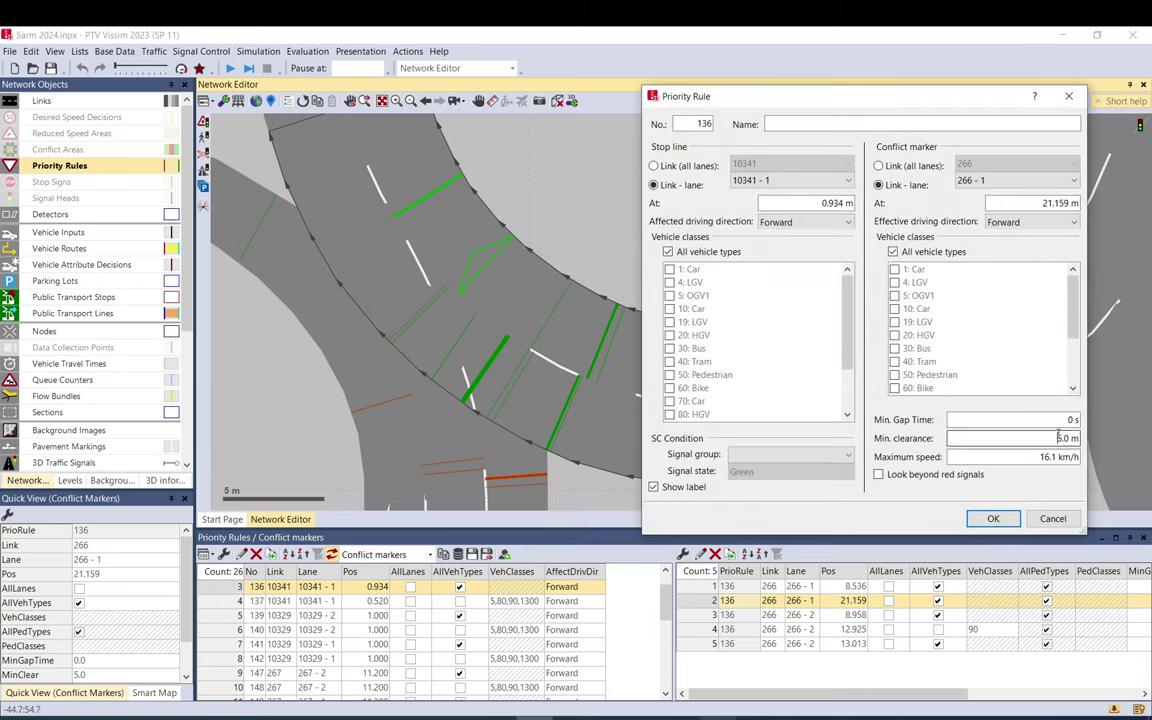
{"action": "left_click", "coordinate": [1016, 527]}
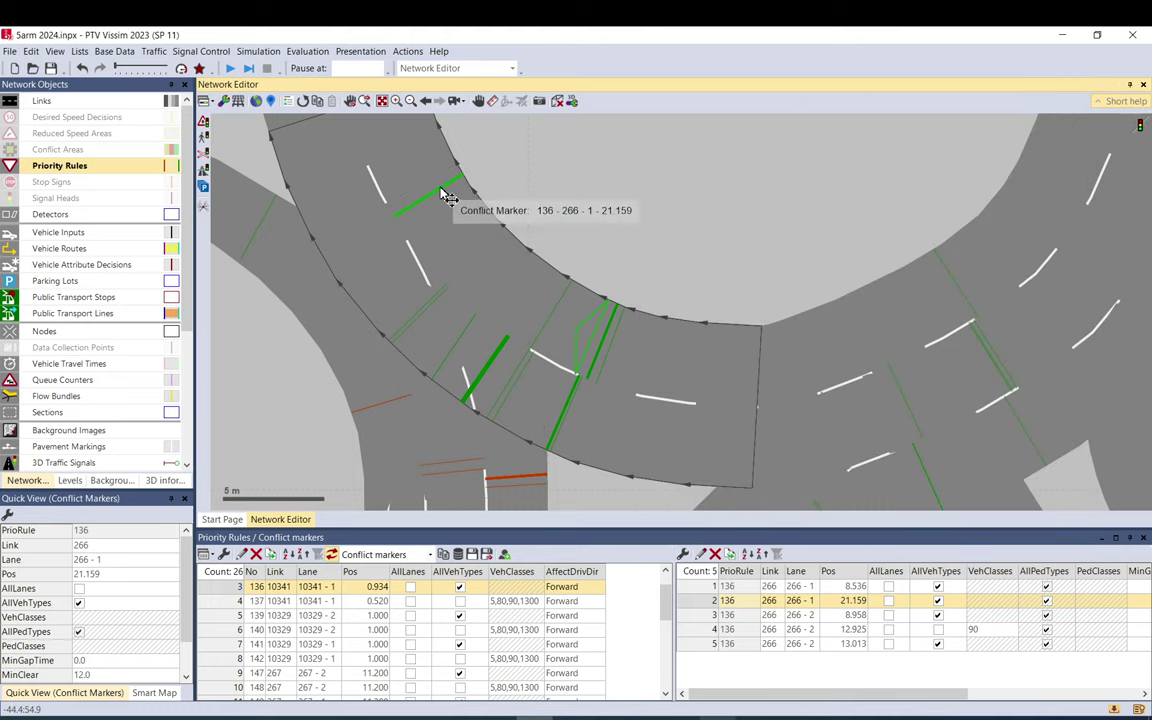
{"action": "double_click", "coordinate": [604, 248]}
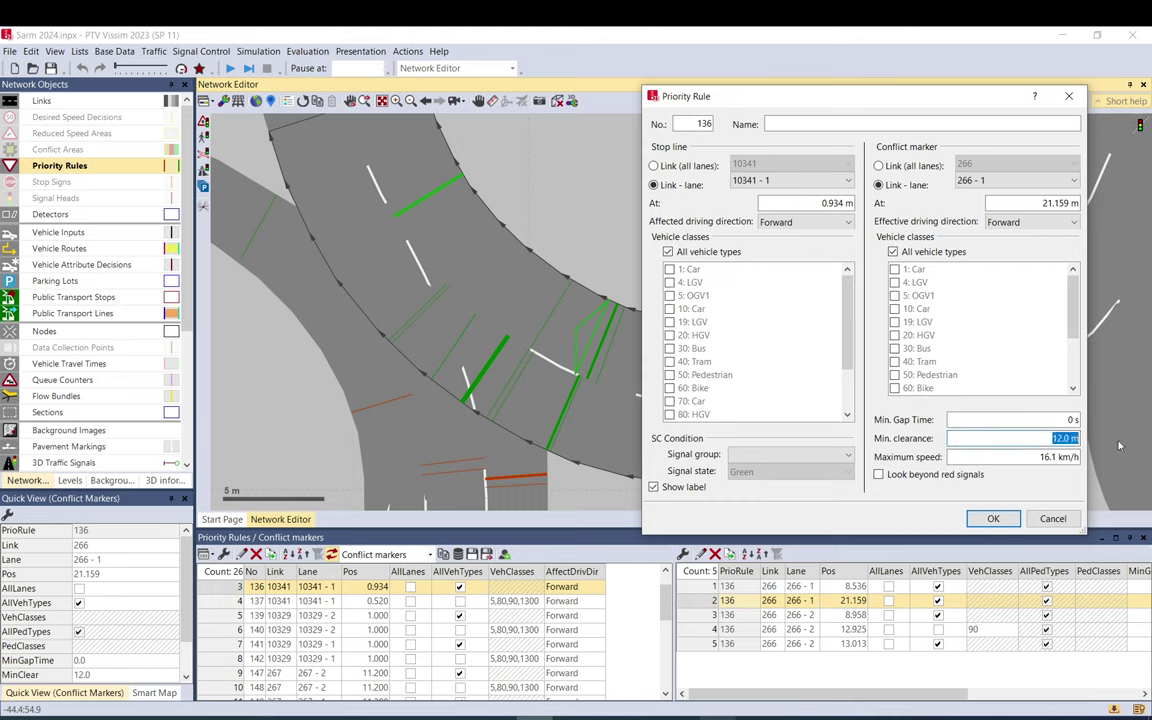
{"action": "left_click", "coordinate": [1012, 526]}
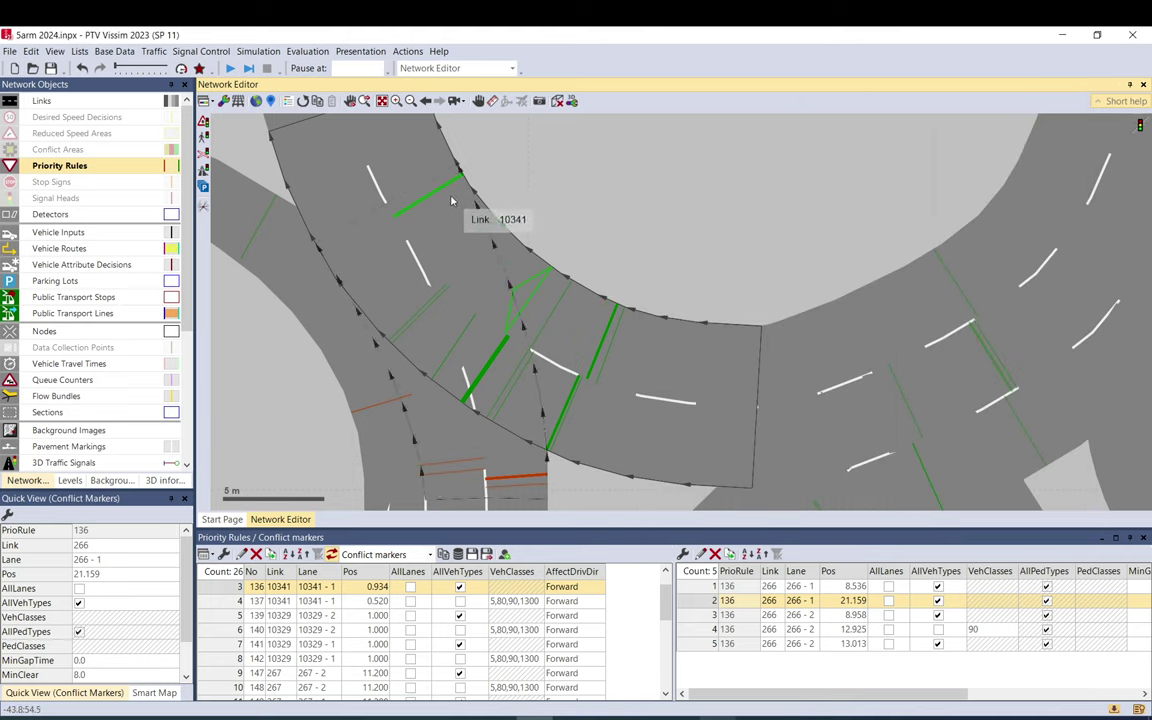
{"action": "mouse_move", "coordinate": [514, 306]}
{"action": "left_mouse_down"}
{"action": "mouse_move", "coordinate": [398, 267]}
{"action": "mouse_move", "coordinate": [416, 211]}
{"action": "mouse_move", "coordinate": [371, 245]}
{"action": "mouse_move", "coordinate": [425, 314]}
{"action": "mouse_move", "coordinate": [463, 193]}
{"action": "mouse_move", "coordinate": [460, 211]}
{"action": "left_mouse_up"}
{"action": "left_click", "coordinate": [617, 167]}
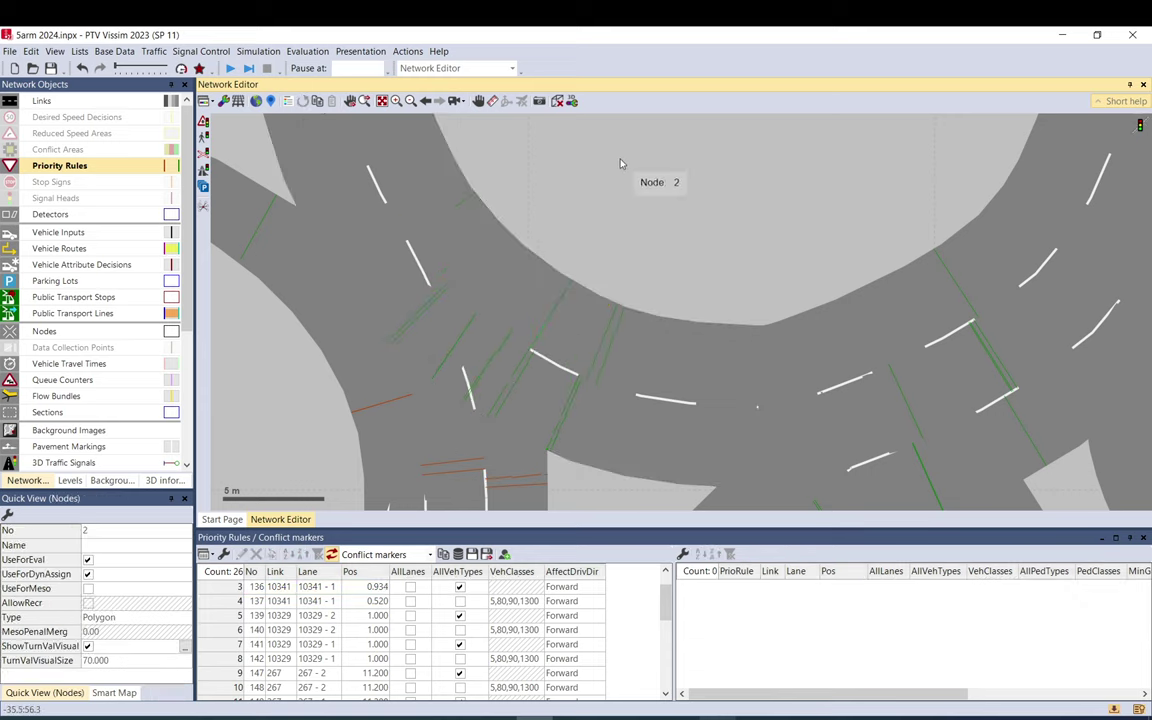
Inspect priority rule 463's stop line on connector 10088 and its first conflict marker on lane 1 of link 265
{"action": "left_click_drag", "start_coordinate": [663, 442], "coordinate": [545, 141]}
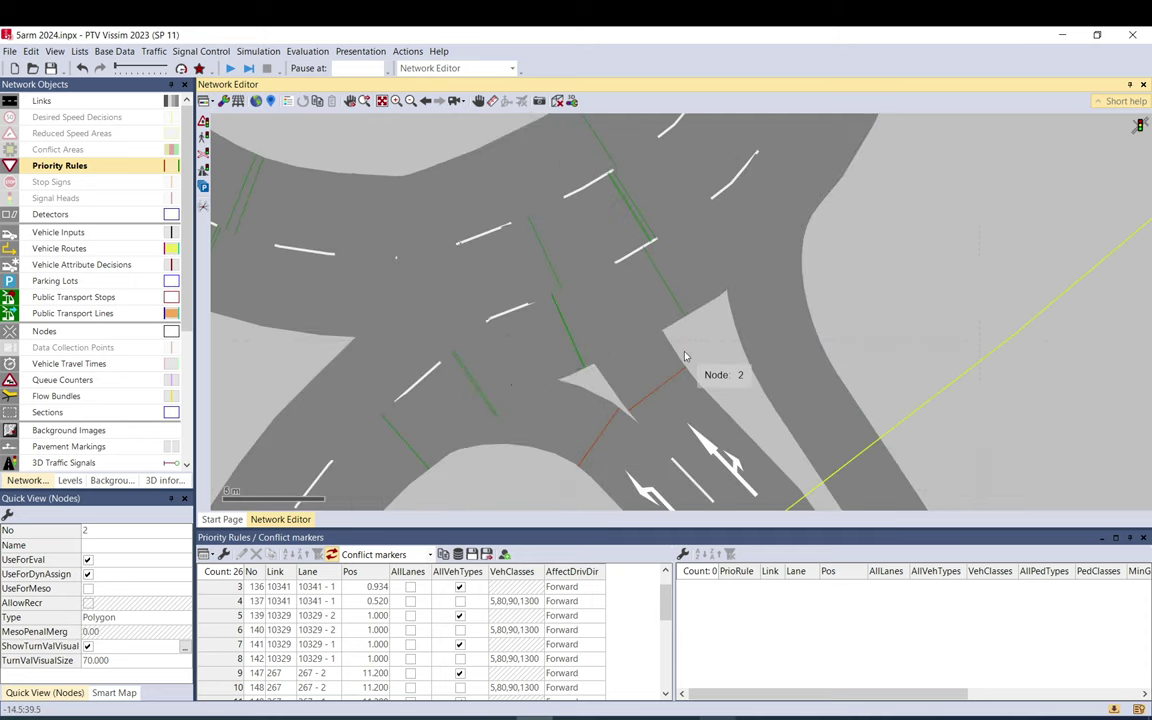
{"action": "scroll", "coordinate": [643, 320], "scroll_direction": "down", "scroll_amount": 3}
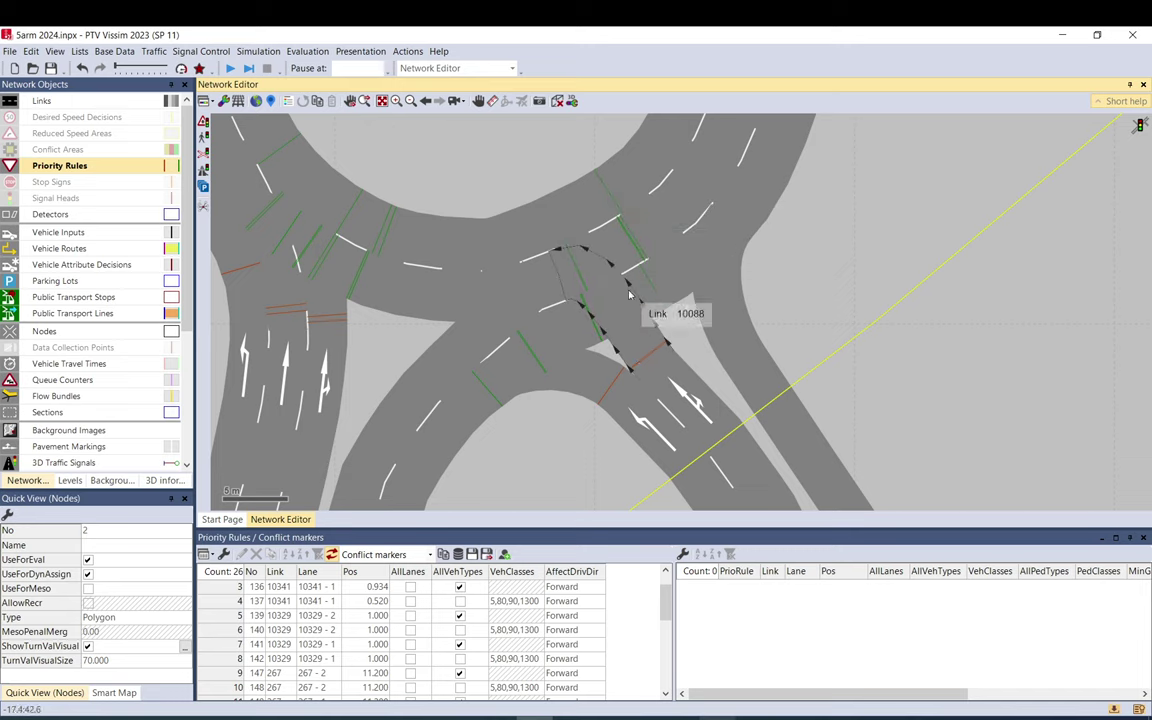
{"action": "scroll", "coordinate": [640, 300], "scroll_direction": "down", "scroll_amount": 3}
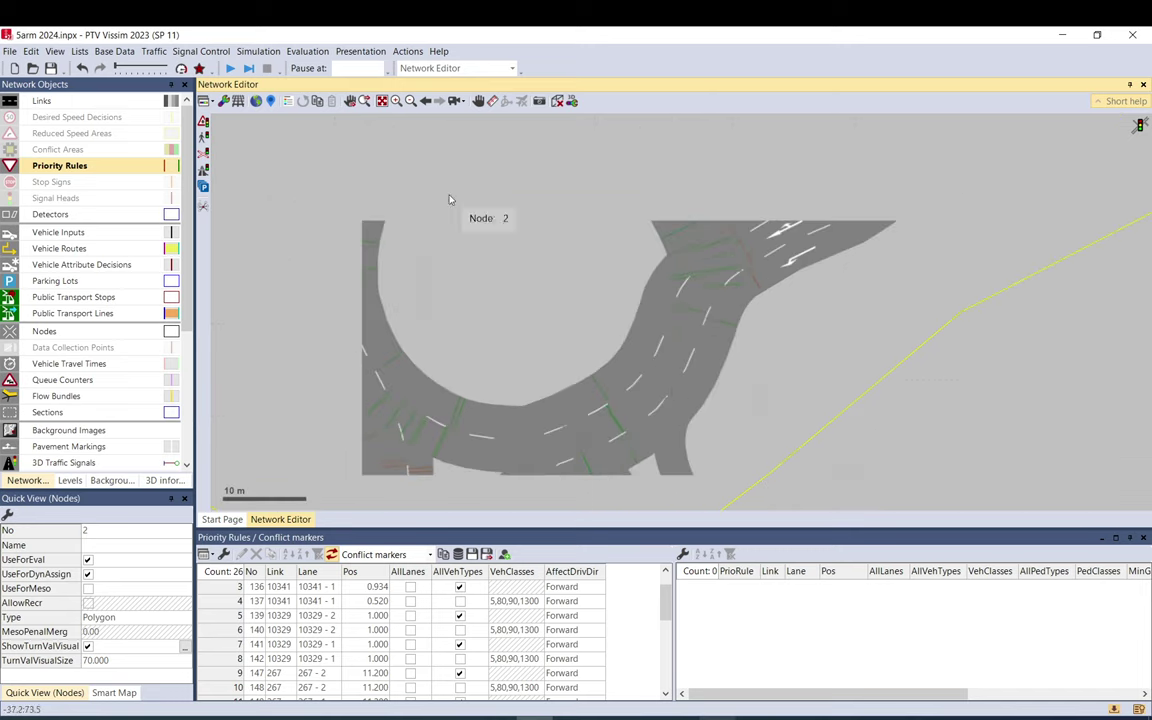
{"action": "scroll", "coordinate": [639, 321], "scroll_direction": "up", "scroll_amount": 3}
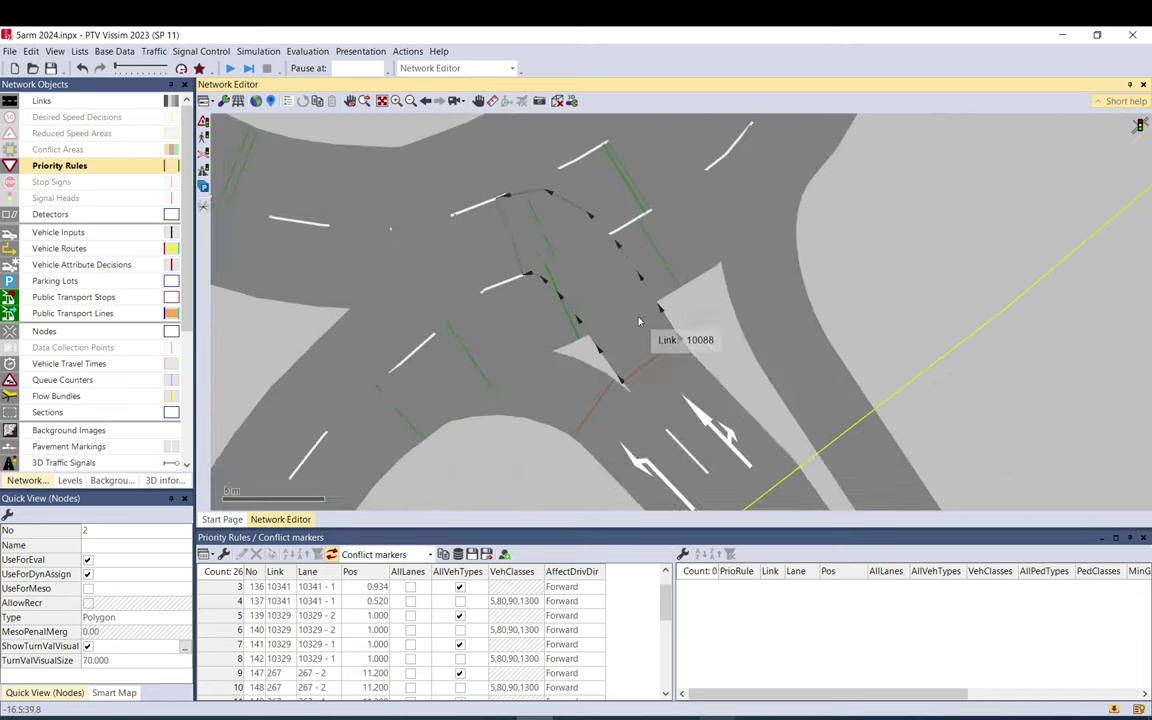
{"action": "scroll", "coordinate": [643, 386], "scroll_direction": "down", "scroll_amount": 1}
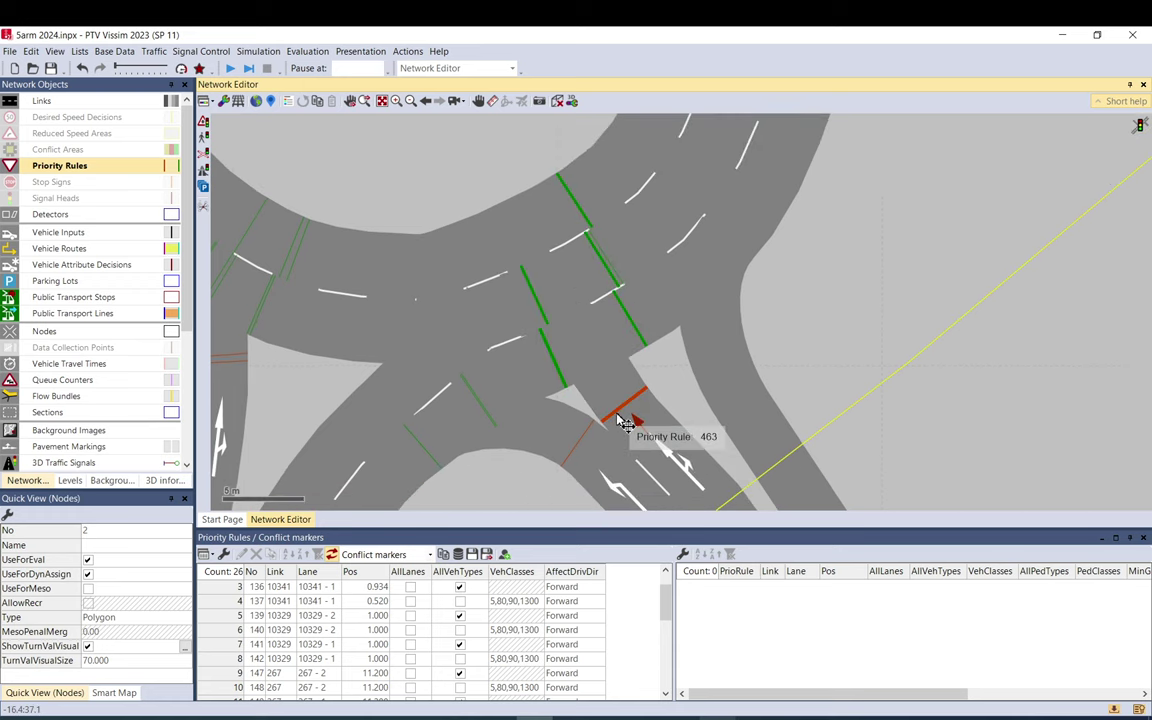
{"action": "left_click", "coordinate": [622, 421]}
{"action": "scroll", "coordinate": [622, 421], "scroll_direction": "up", "scroll_amount": 1}
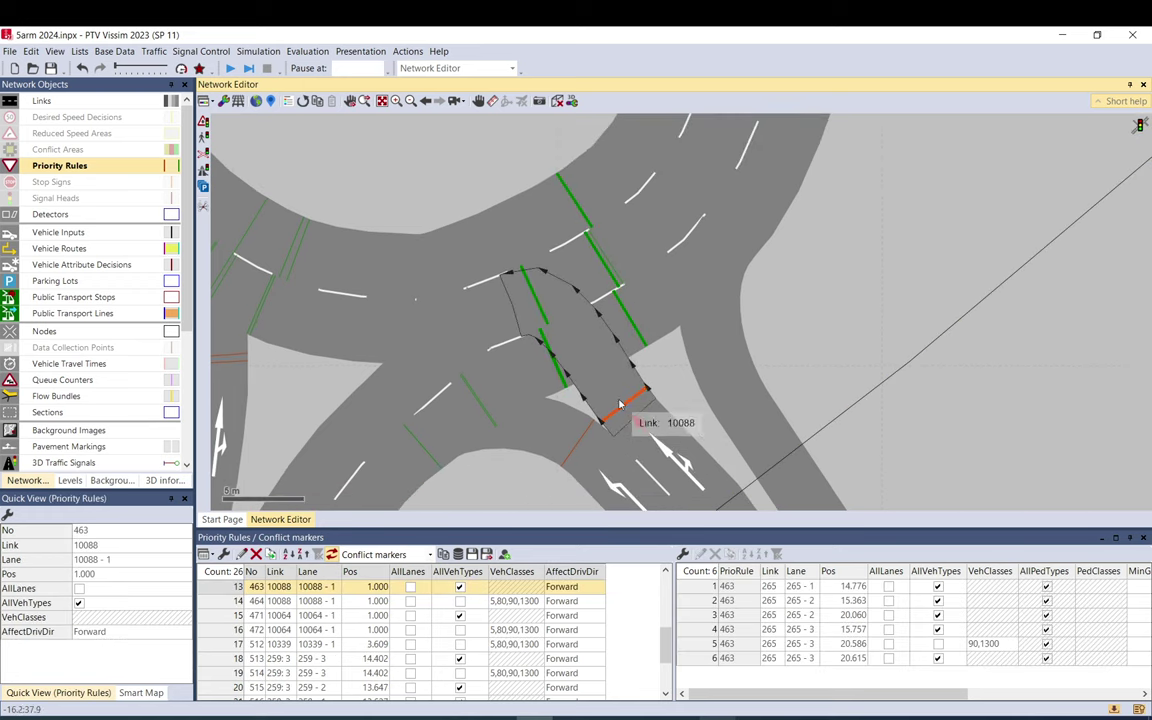
{"action": "scroll", "coordinate": [586, 355], "scroll_direction": "down", "scroll_amount": 1}
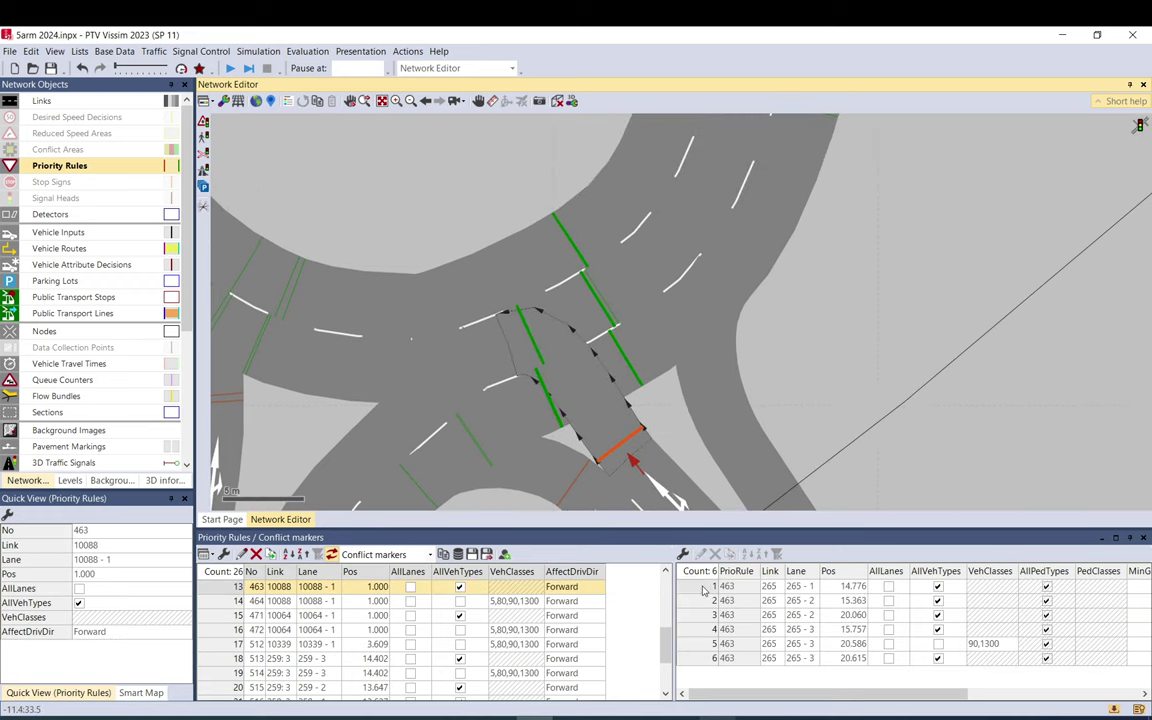
{"action": "left_click", "coordinate": [703, 588]}
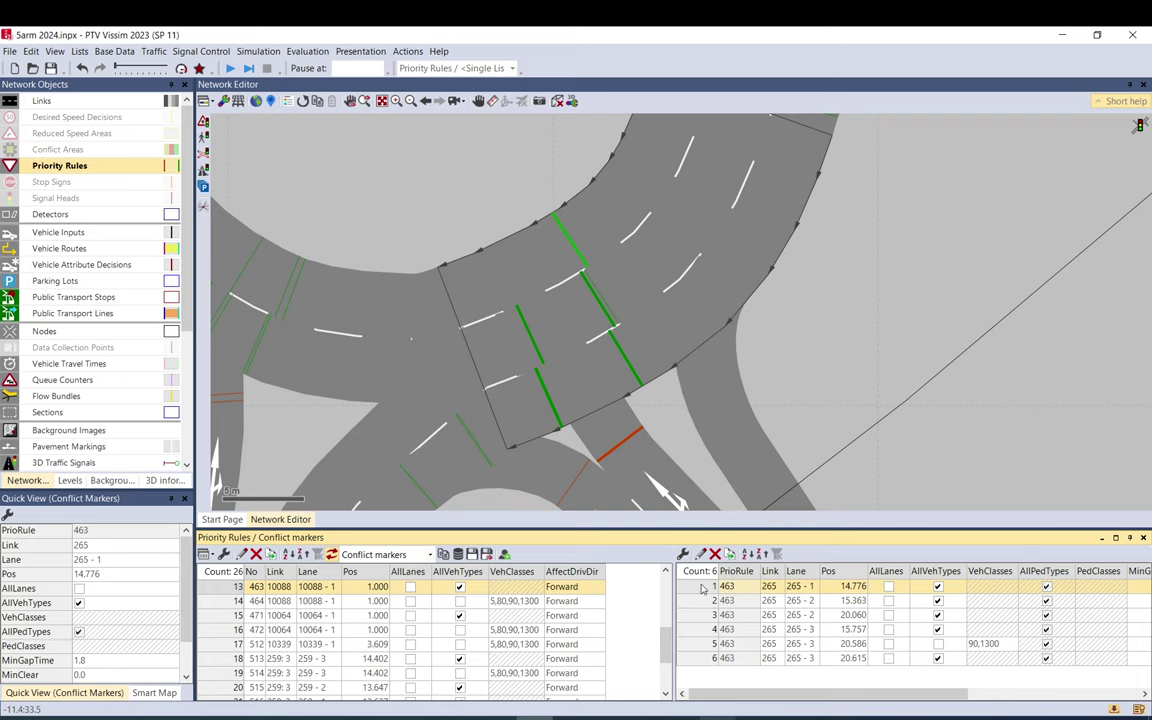
Compare the path of connector 10088 into link 265 with rule 463's stop line and lane 1 conflict marker
{"action": "left_click", "coordinate": [520, 344]}
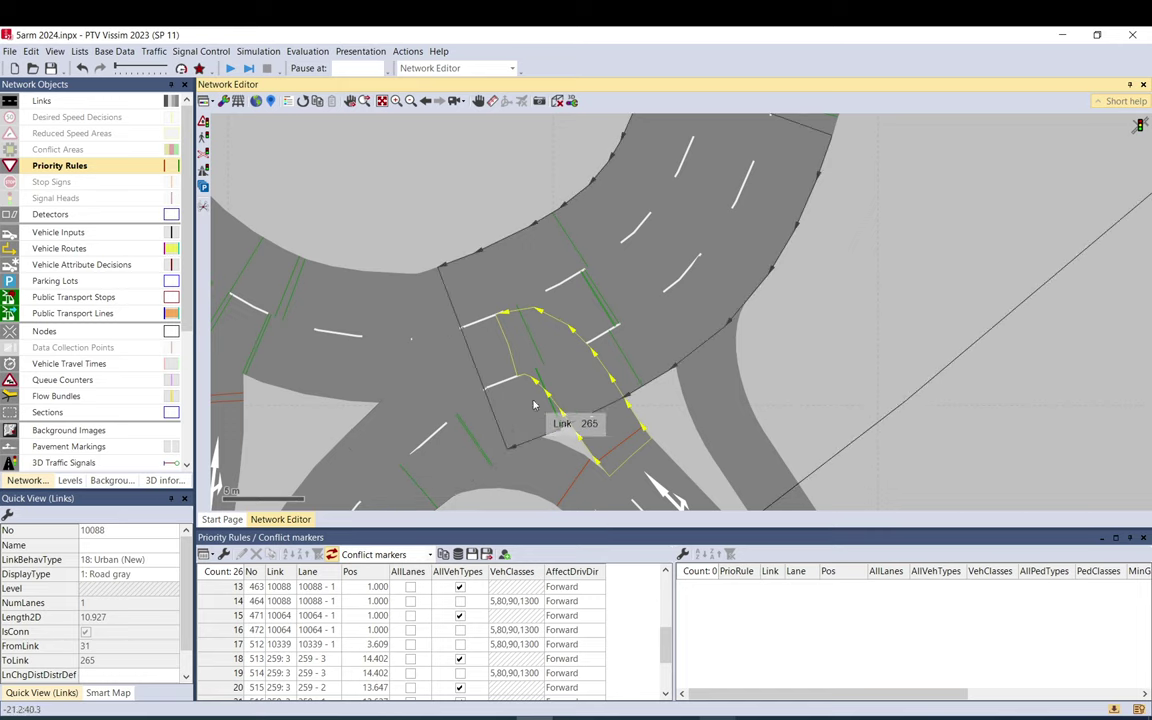
{"action": "scroll", "coordinate": [675, 471], "scroll_direction": "down", "scroll_amount": 4}
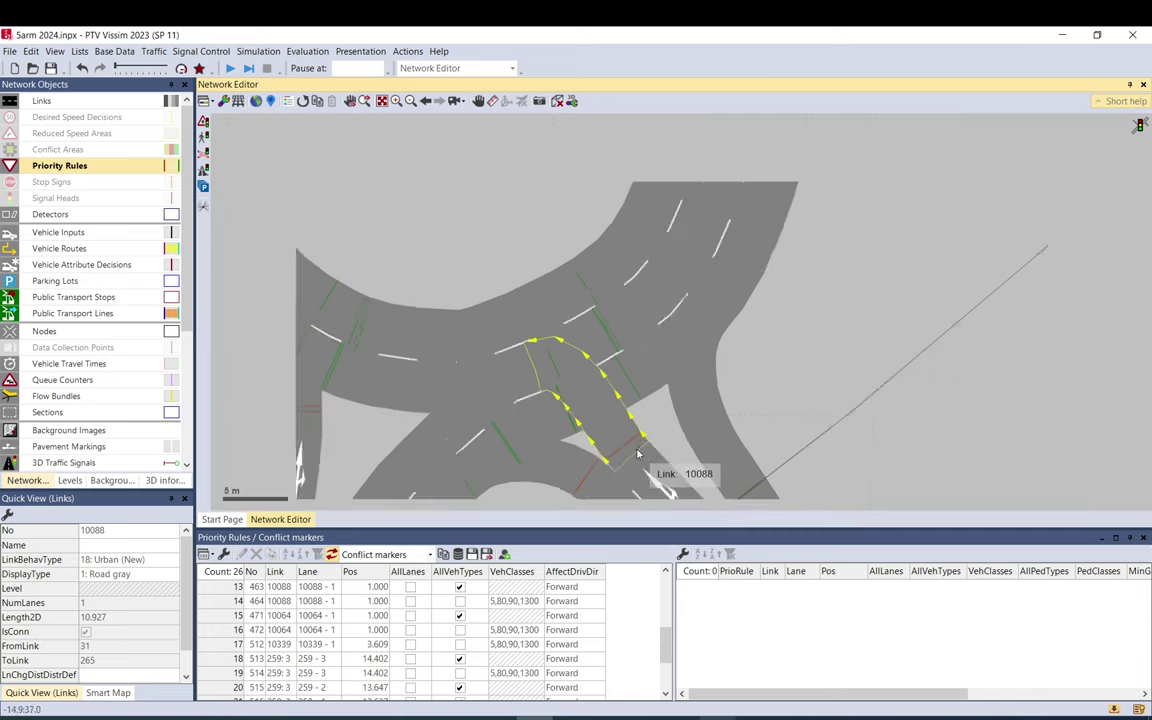
{"action": "scroll", "coordinate": [650, 435], "scroll_direction": "up", "scroll_amount": 2}
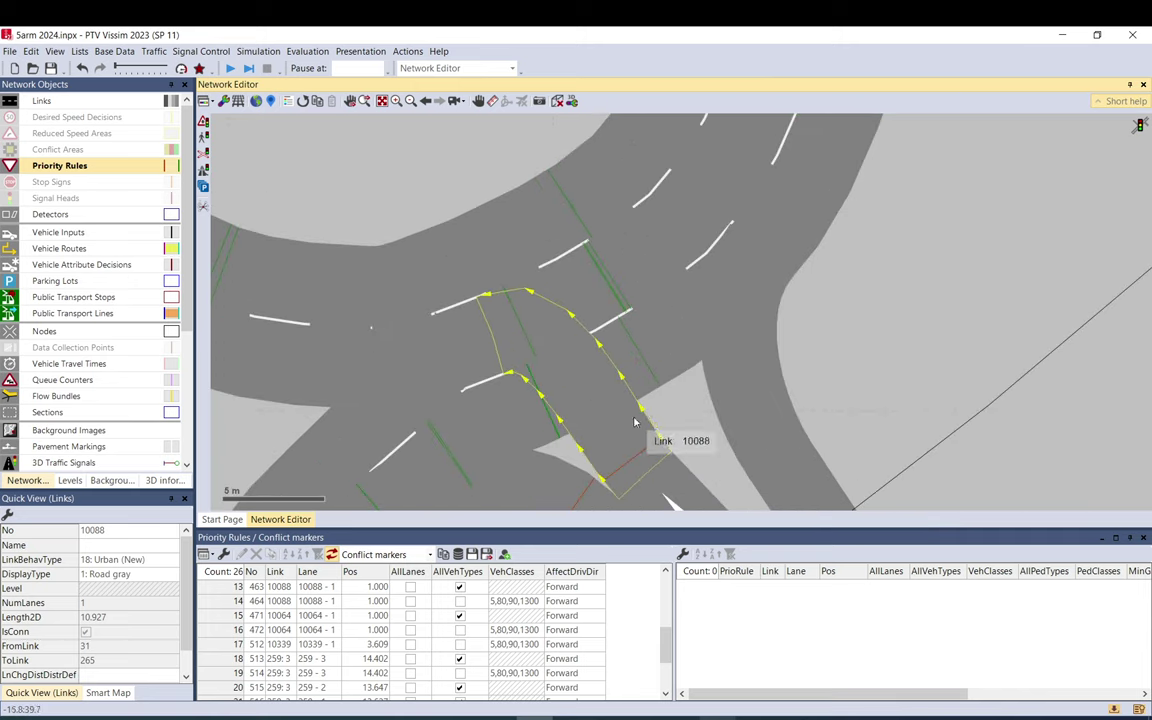
{"action": "left_click", "coordinate": [632, 466]}
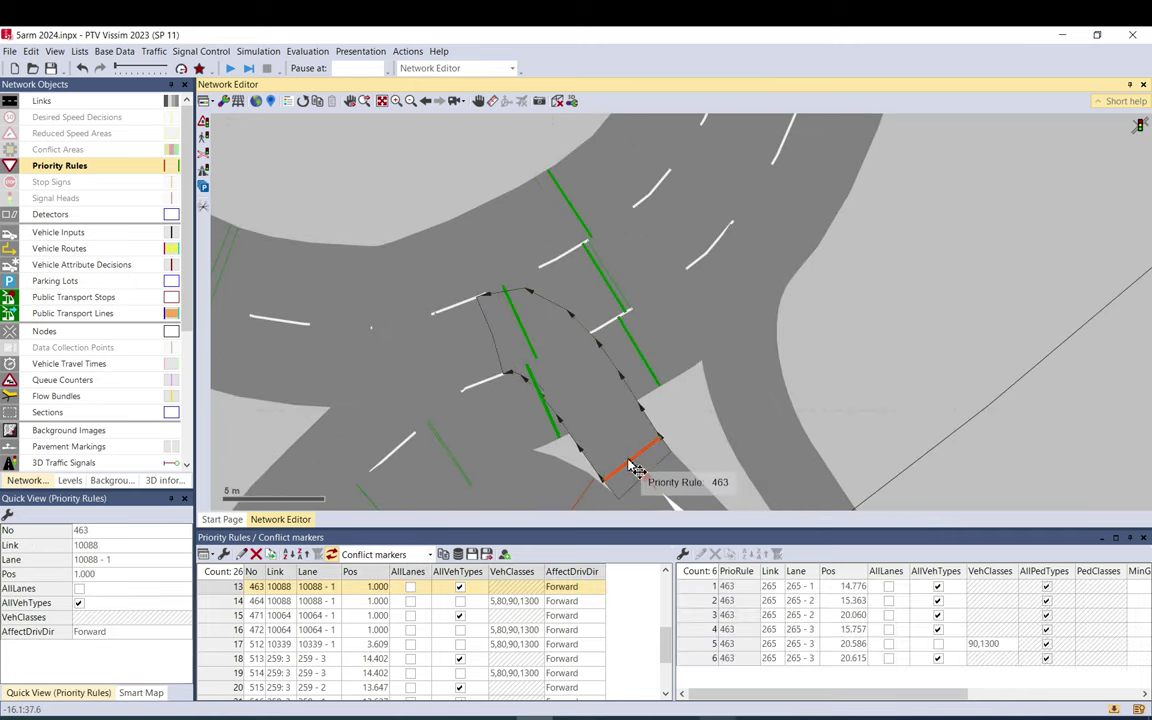
{"action": "left_click", "coordinate": [697, 590]}
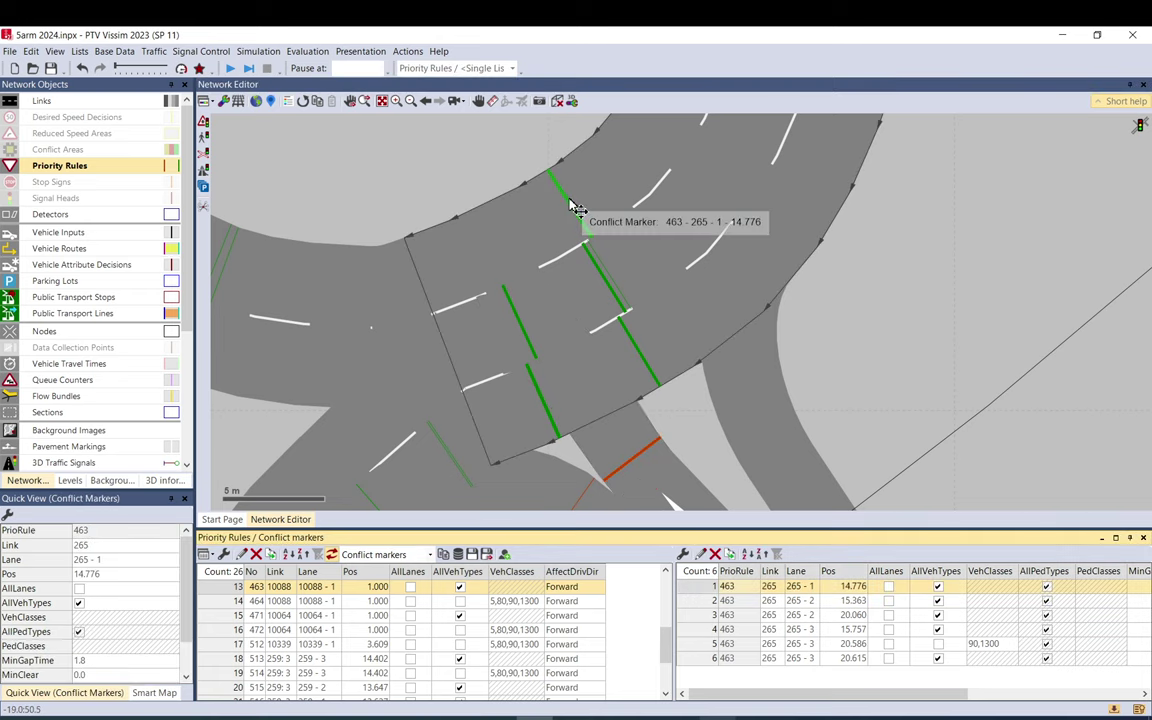
Compare the minimum gap times of rule 463's upstream conflict markers on lanes 3 and 2 of link 265
{"action": "left_click", "coordinate": [702, 601]}
{"action": "left_click", "coordinate": [698, 615]}
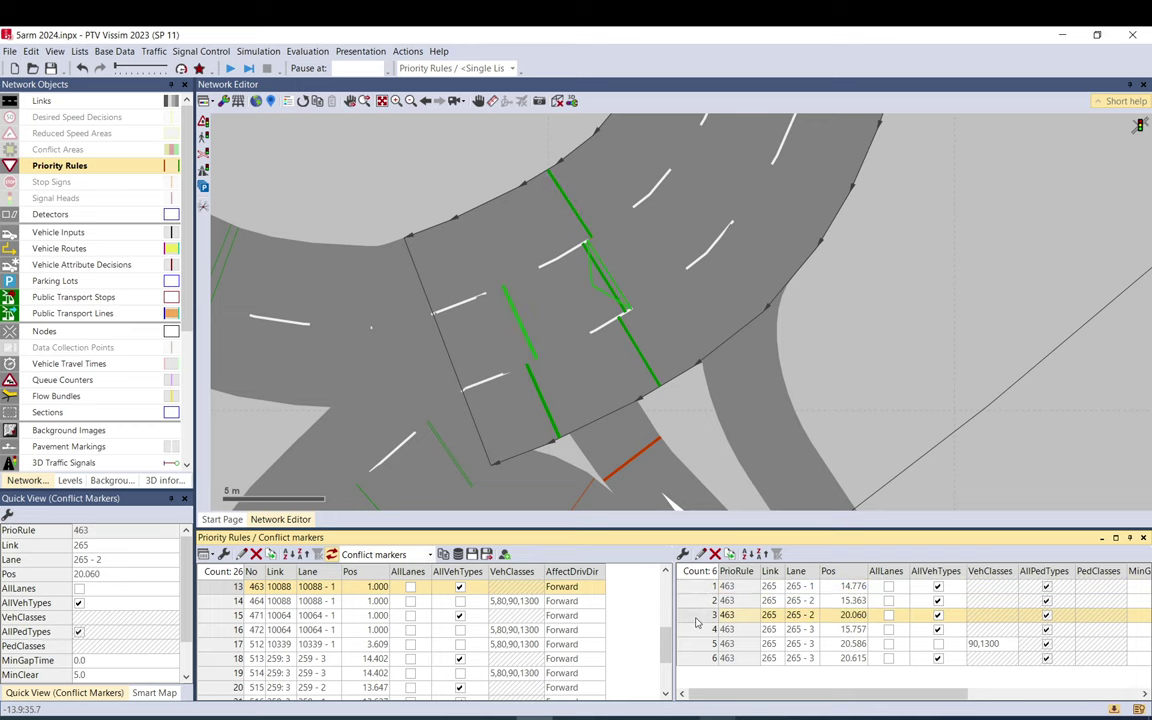
{"action": "left_click", "coordinate": [703, 630]}
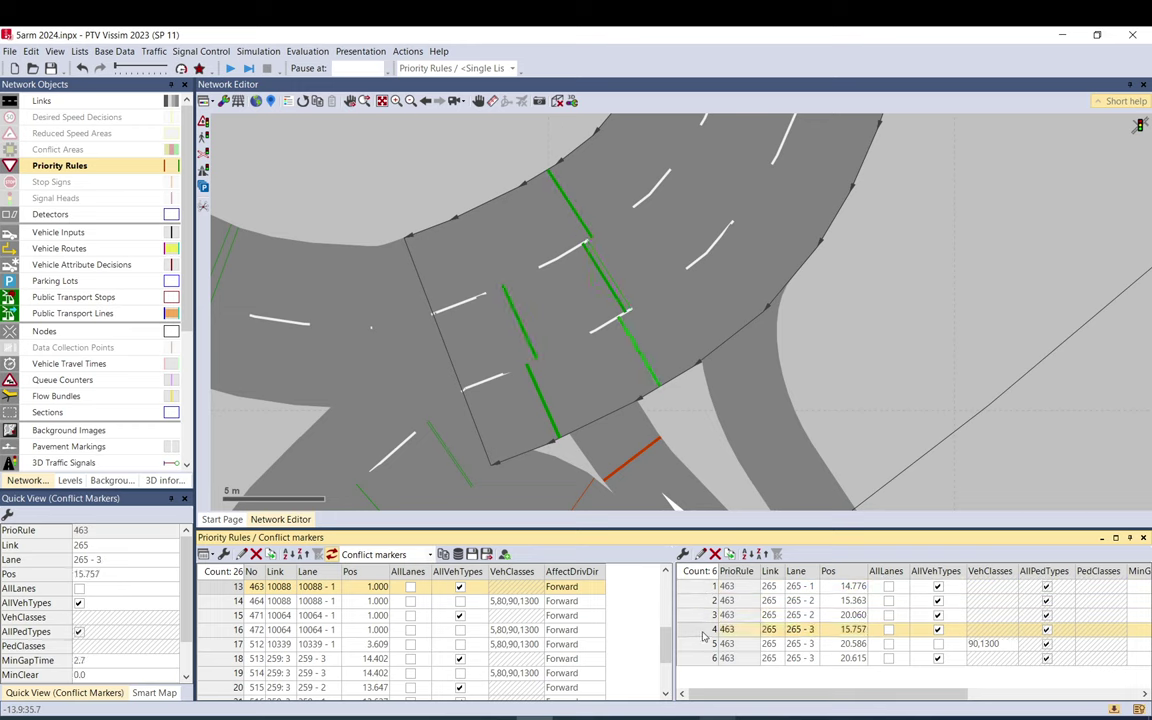
{"action": "double_click", "coordinate": [703, 632]}
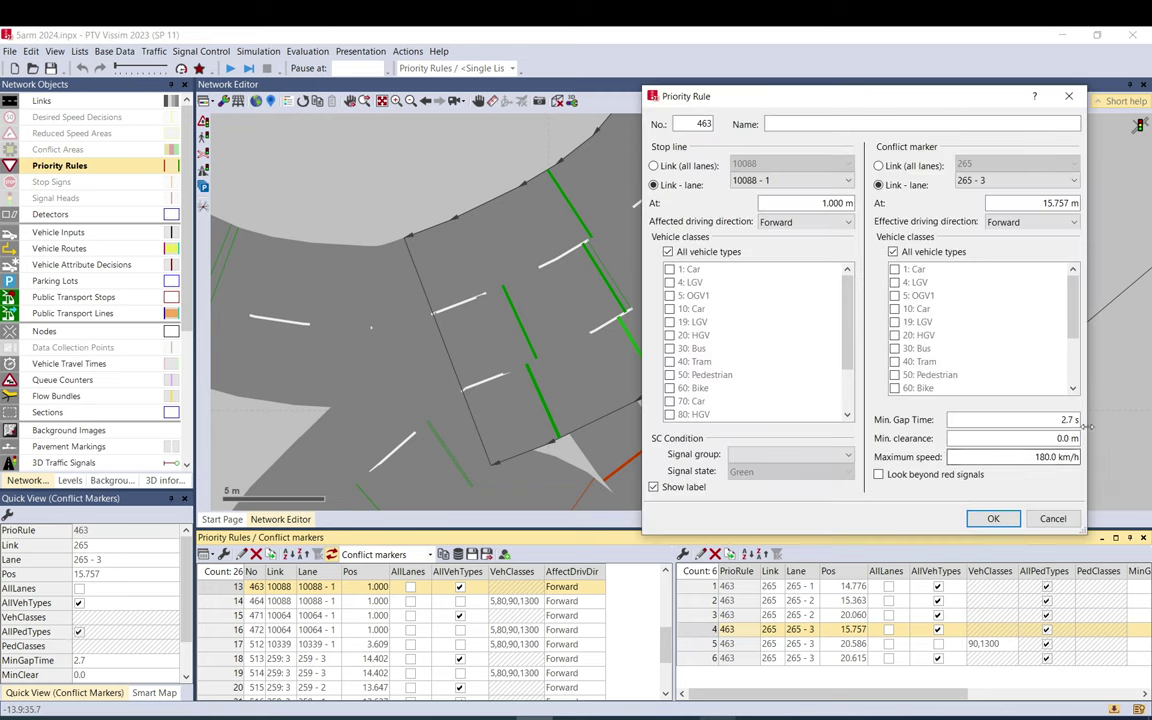
{"action": "key", "text": "Escape"}
{"action": "left_click", "coordinate": [714, 601]}
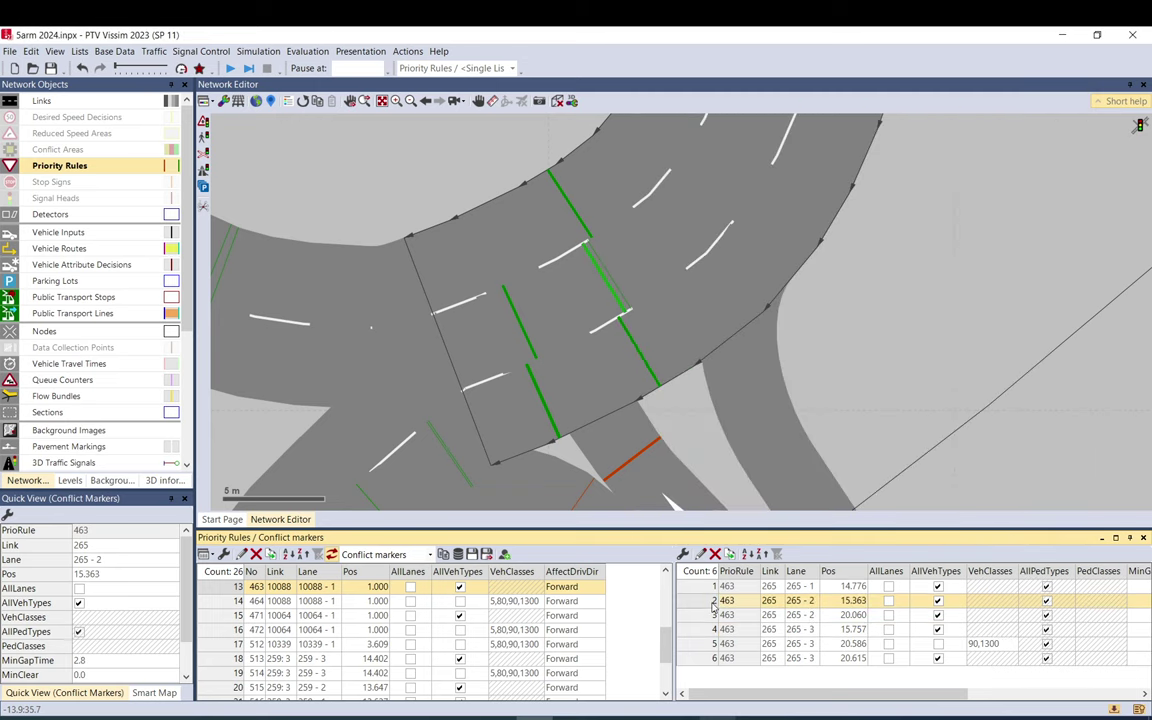
{"action": "double_click", "coordinate": [714, 602]}
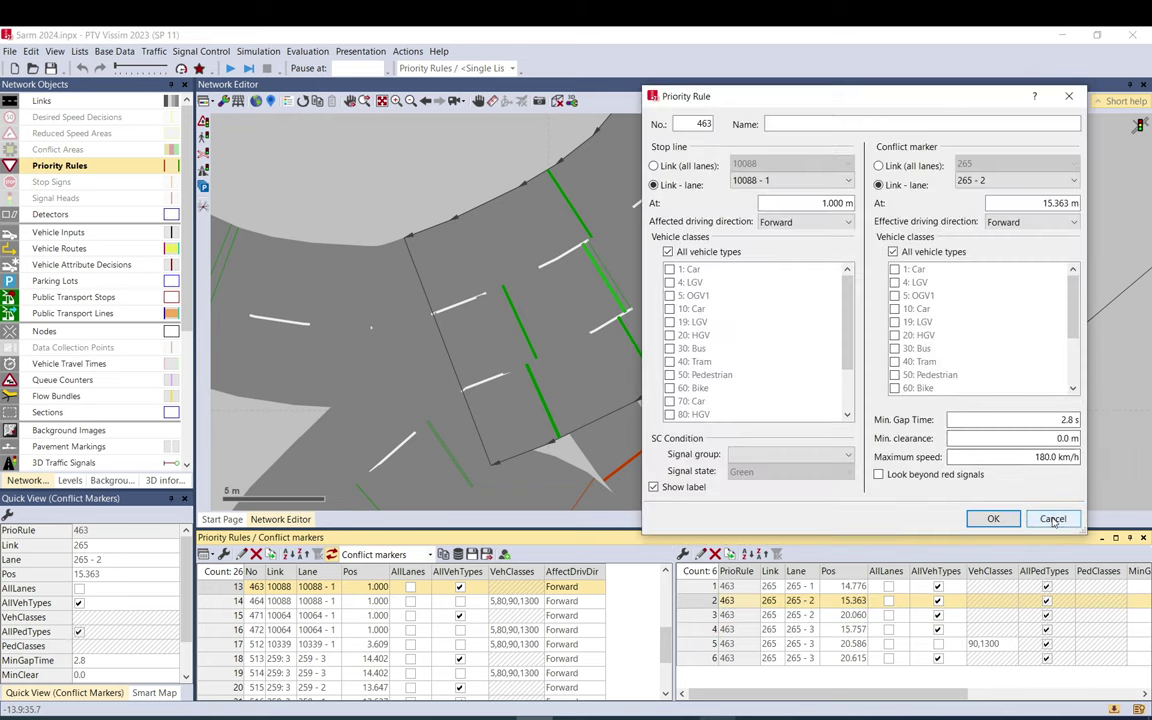
{"action": "key", "text": "Escape"}
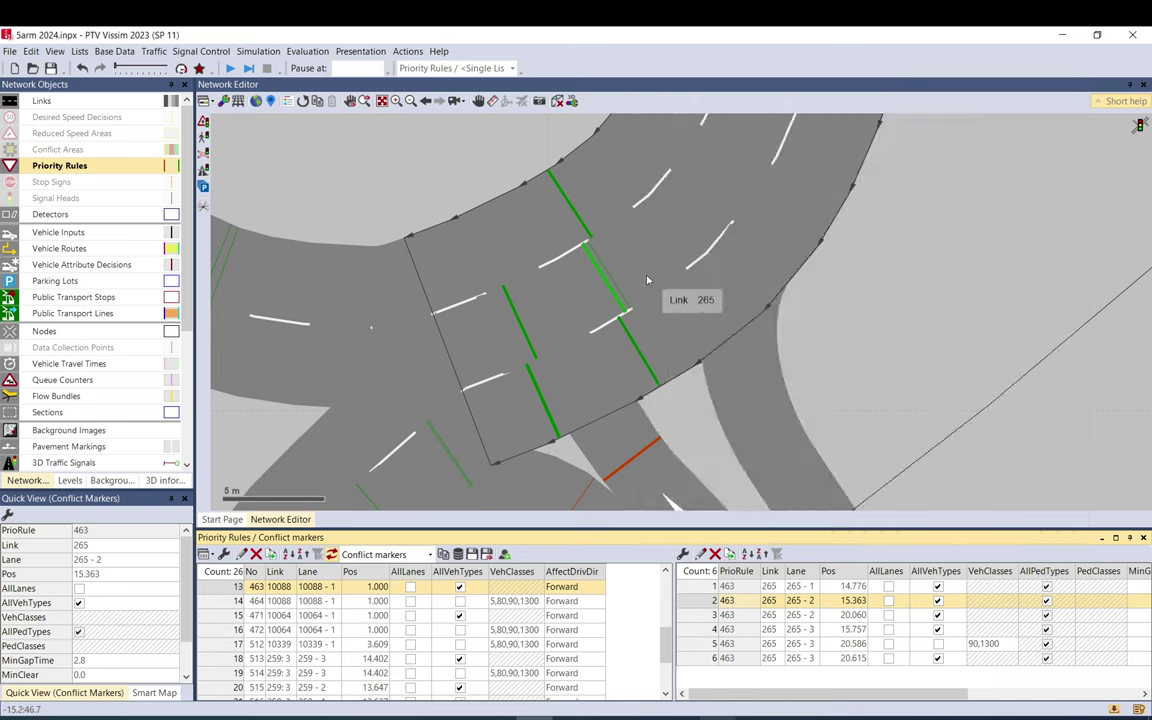
Check the gap time and clearance of rule 463's upstream conflict marker on lane 1 of link 265
{"action": "left_click", "coordinate": [704, 615]}
{"action": "left_click", "coordinate": [702, 630]}
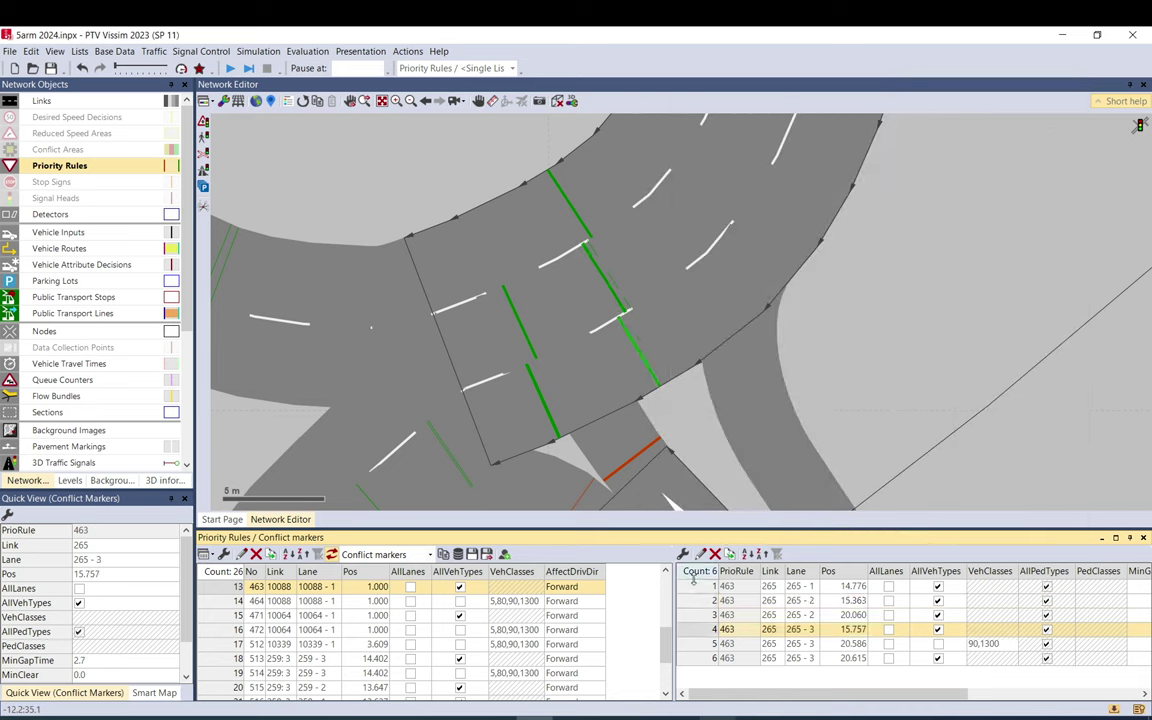
{"action": "double_click", "coordinate": [700, 587]}
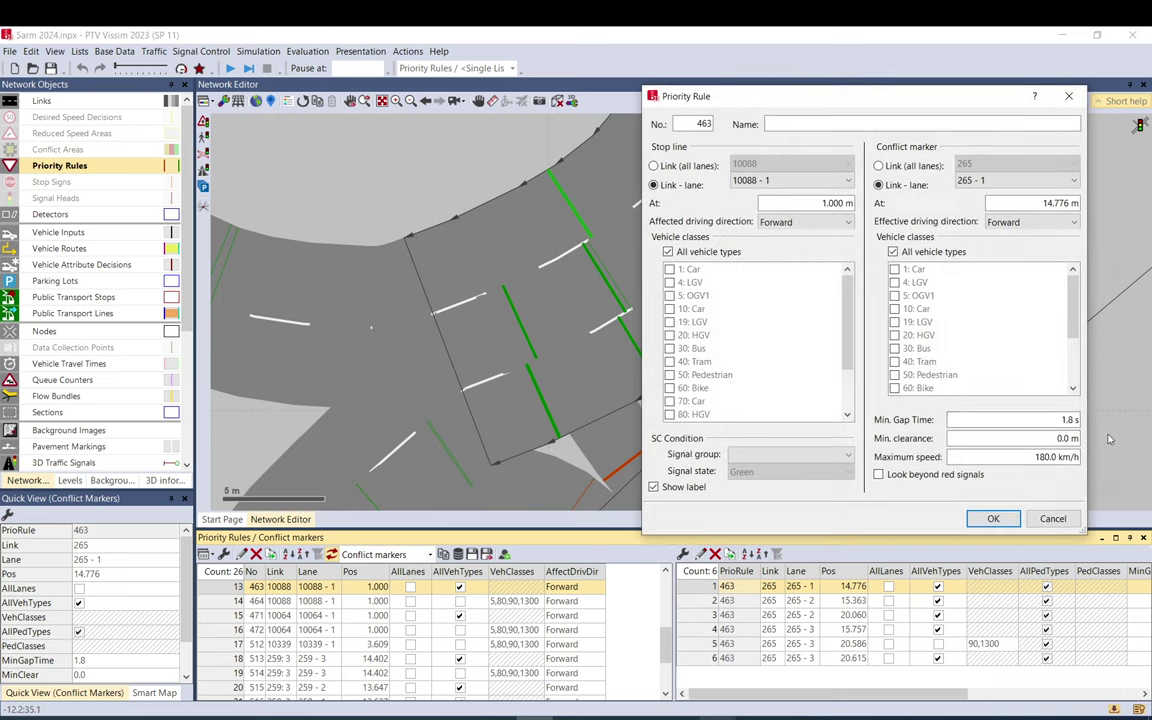
{"action": "left_click", "coordinate": [1053, 518]}
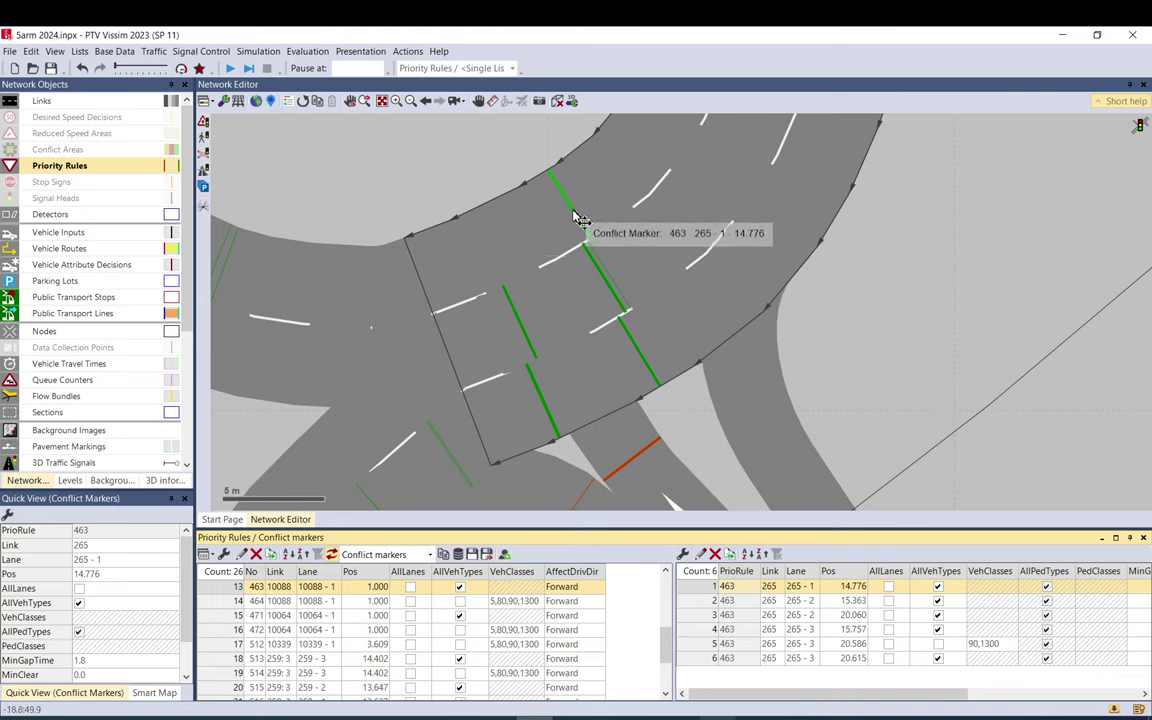
Examine rule 463's downstream clearance markers on link 265, checking the lane 2 marker's minimum clearance and maximum speed
{"action": "left_click", "coordinate": [548, 416]}
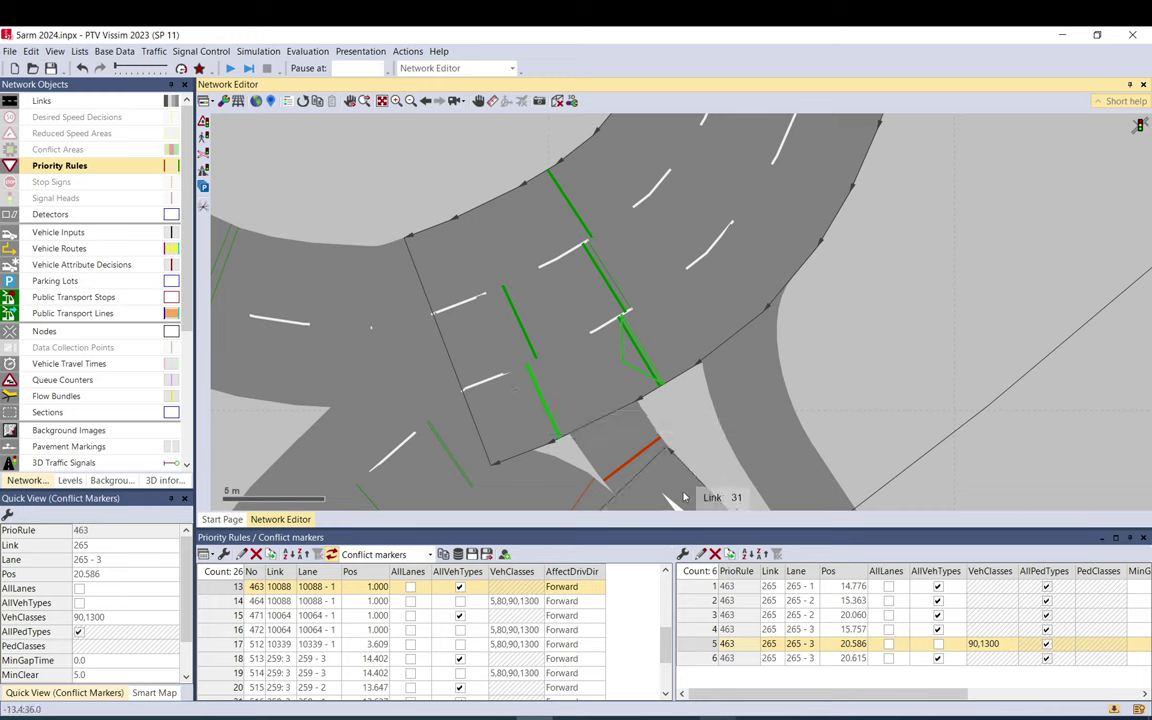
{"action": "left_click", "coordinate": [541, 421]}
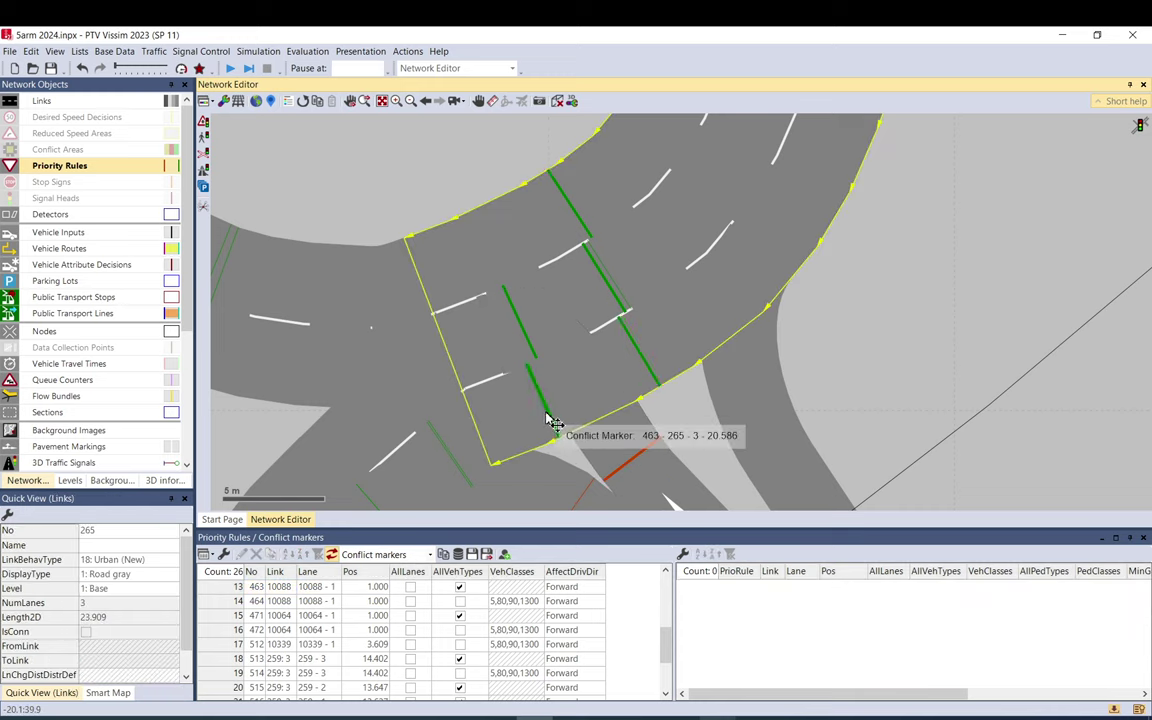
{"action": "left_click", "coordinate": [547, 417]}
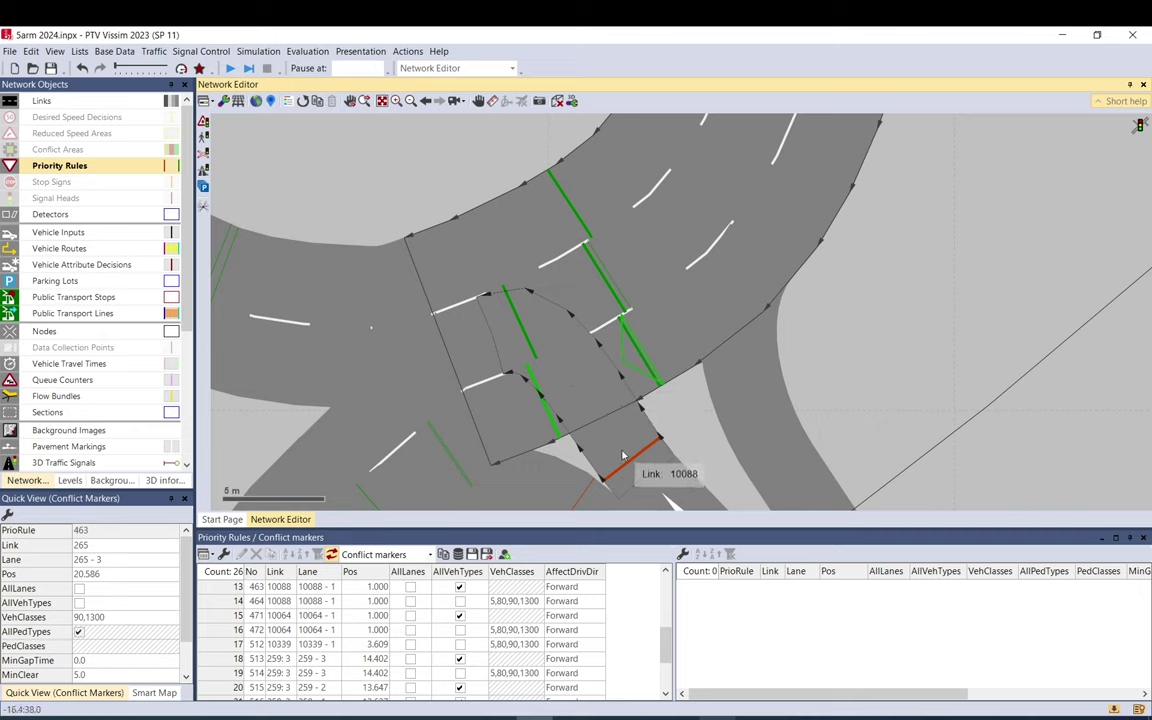
{"action": "double_click", "coordinate": [528, 347]}
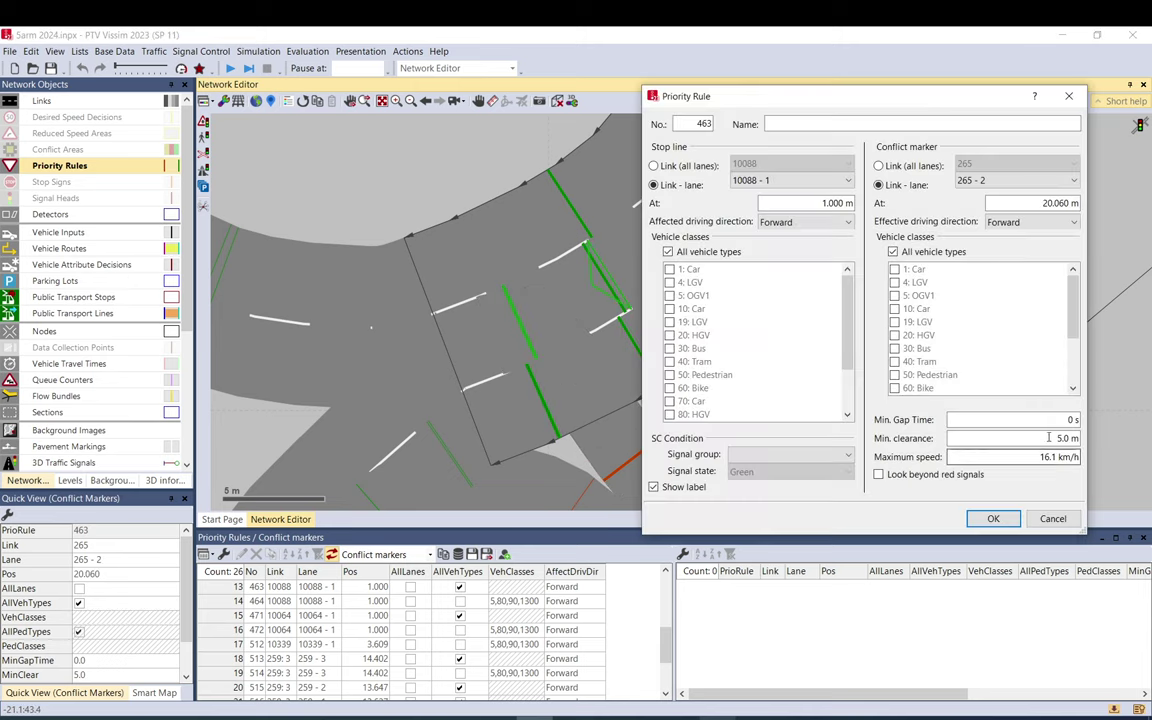
{"action": "left_click_drag", "start_coordinate": [1030, 460], "coordinate": [1092, 456]}
{"action": "left_click", "coordinate": [1052, 519]}
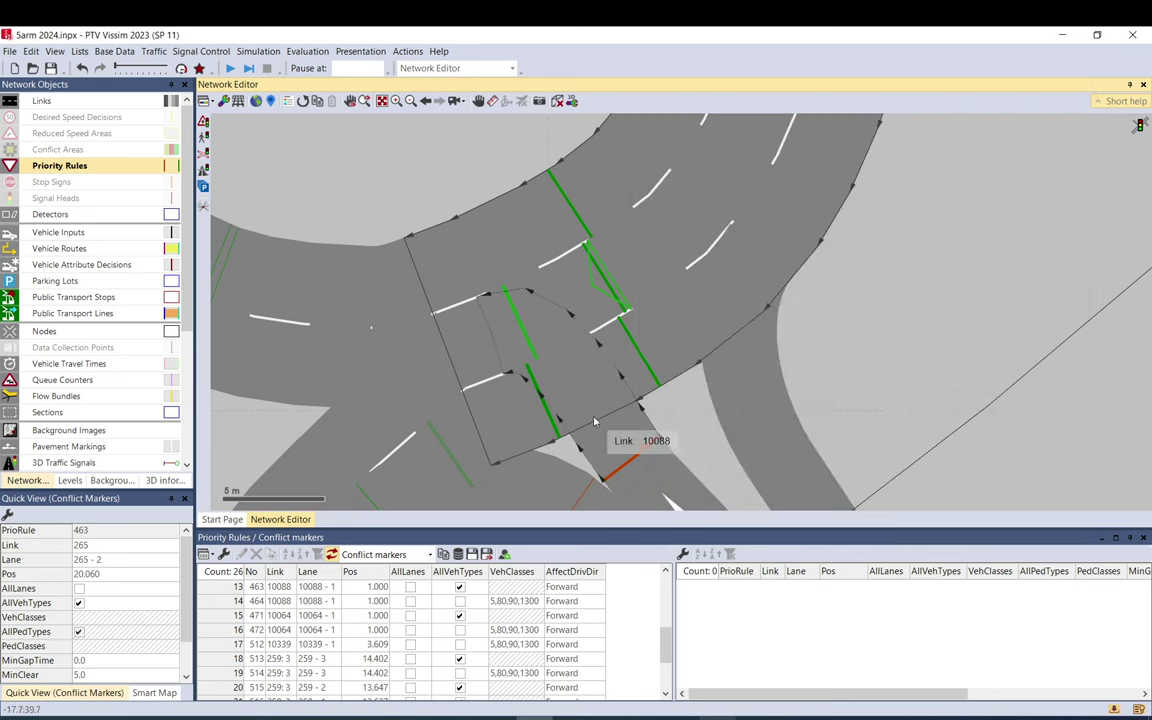
Compare the vehicle classes, clearance and maximum speed of rule 463's two overlapping downstream markers on lane 3 of link 265
{"action": "left_click", "coordinate": [546, 404]}
{"action": "double_click", "coordinate": [546, 404]}
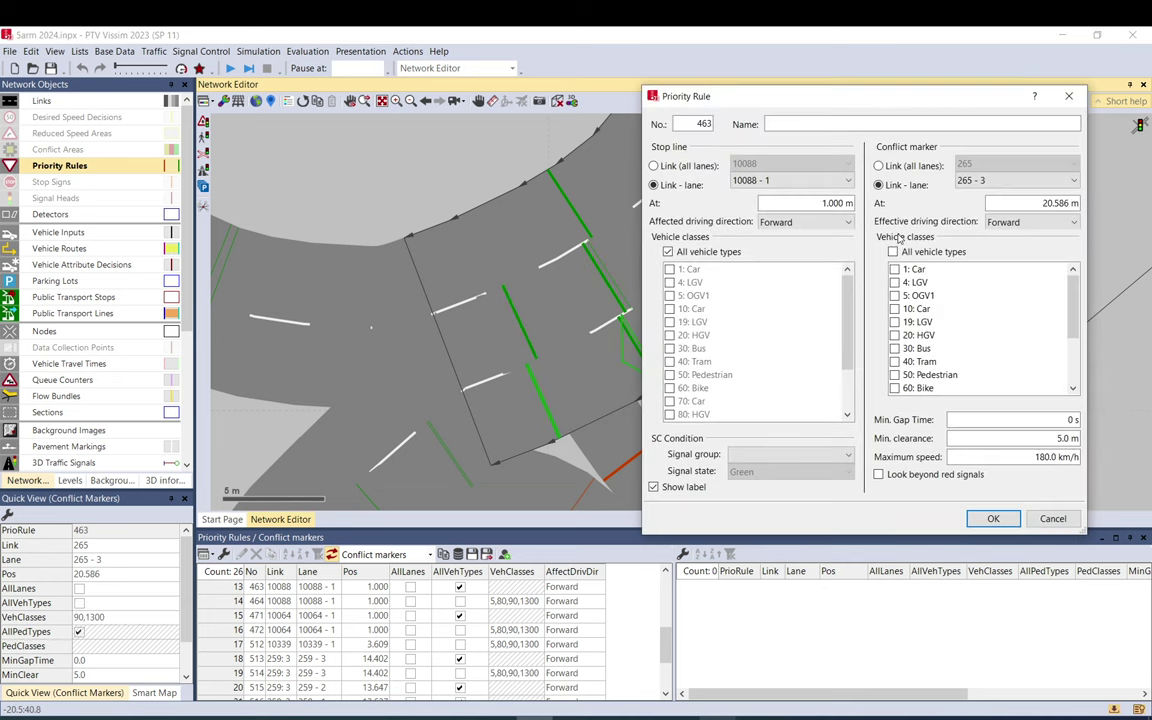
{"action": "left_click", "coordinate": [1075, 365]}
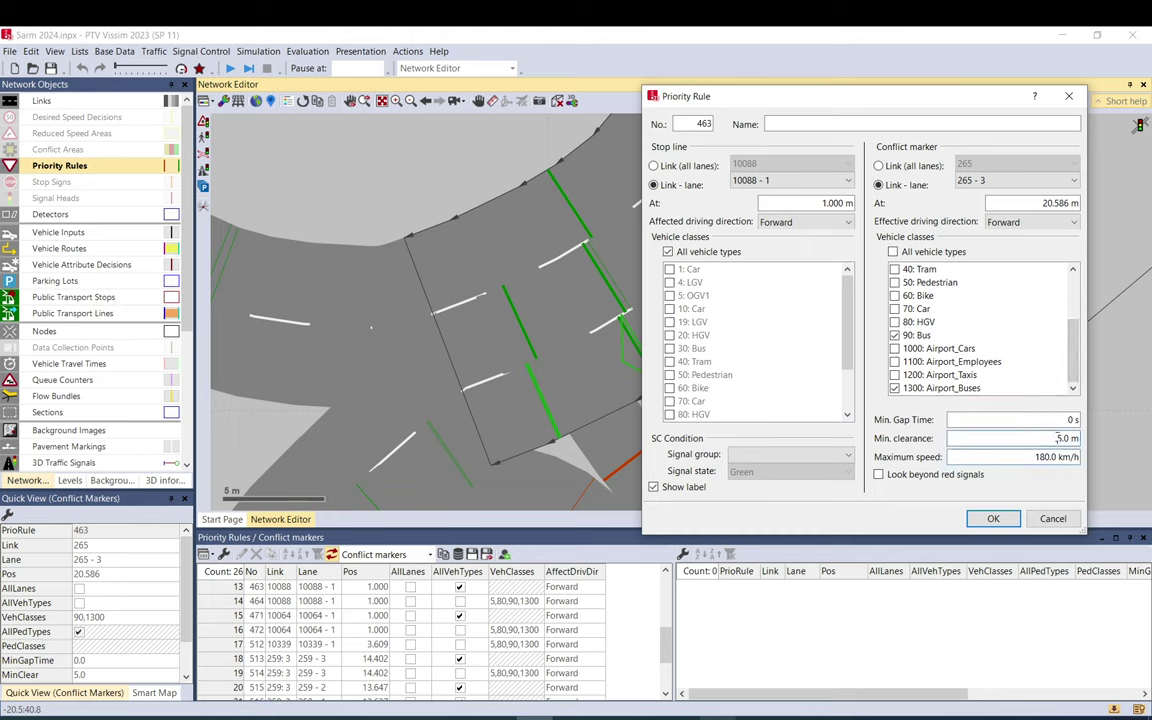
{"action": "left_click", "coordinate": [993, 518]}
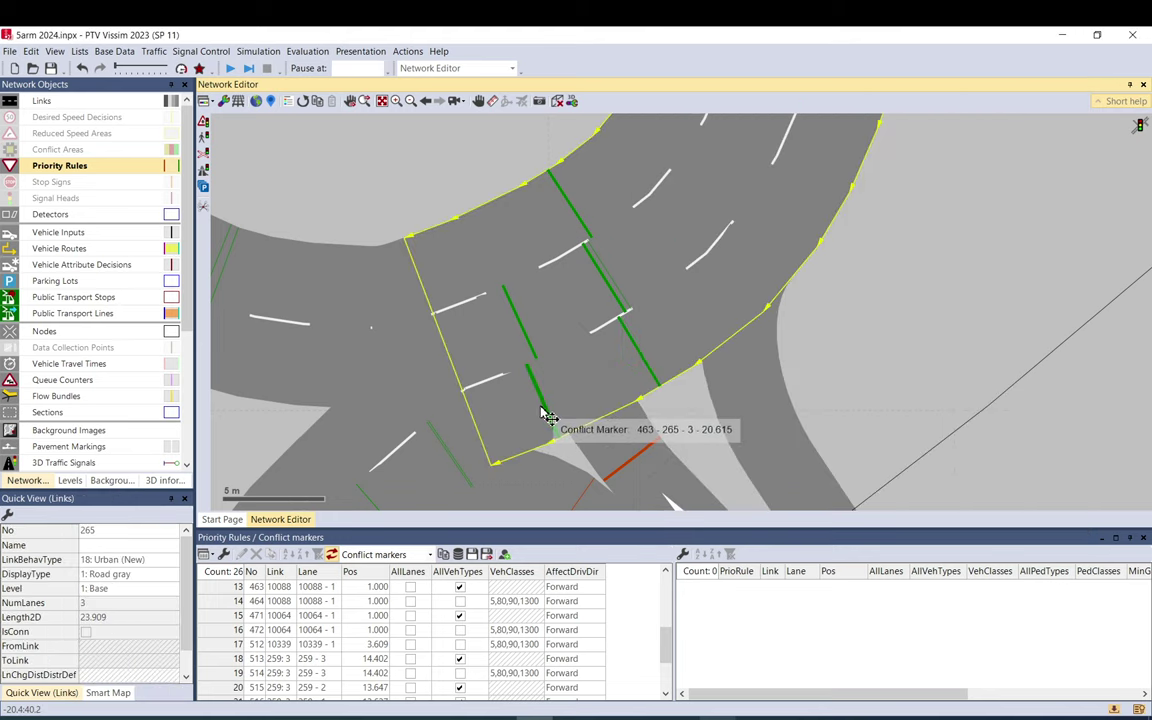
{"action": "double_click", "coordinate": [544, 413]}
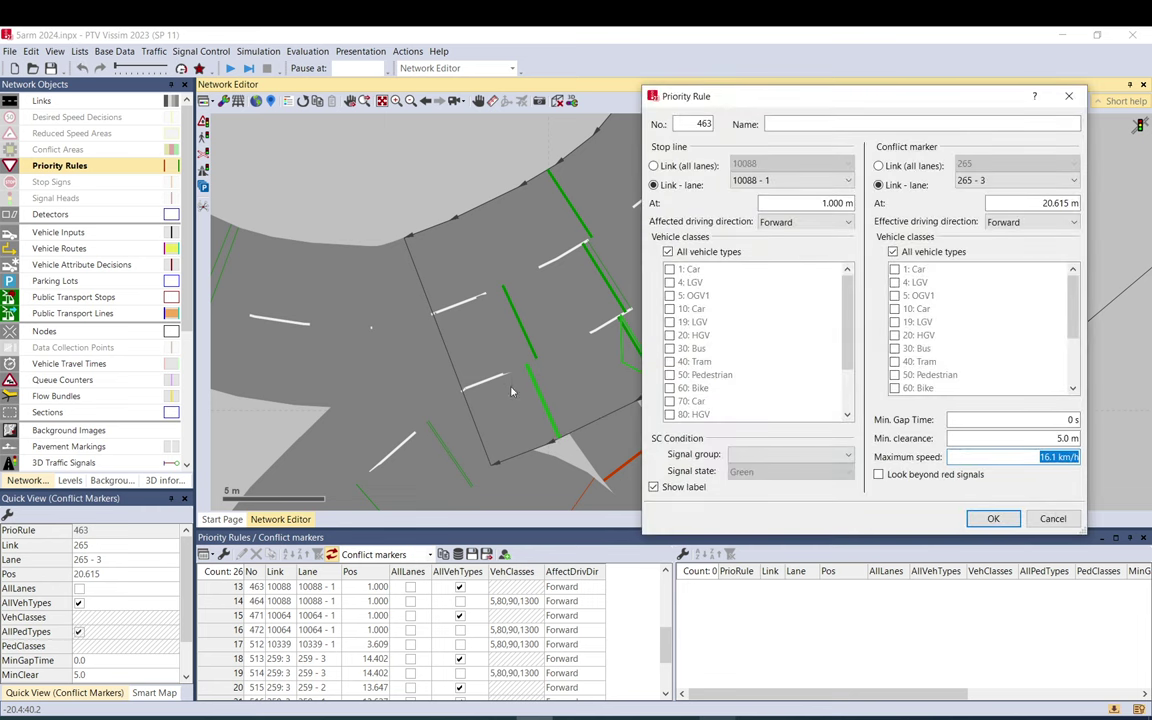
{"action": "left_click", "coordinate": [1052, 518]}
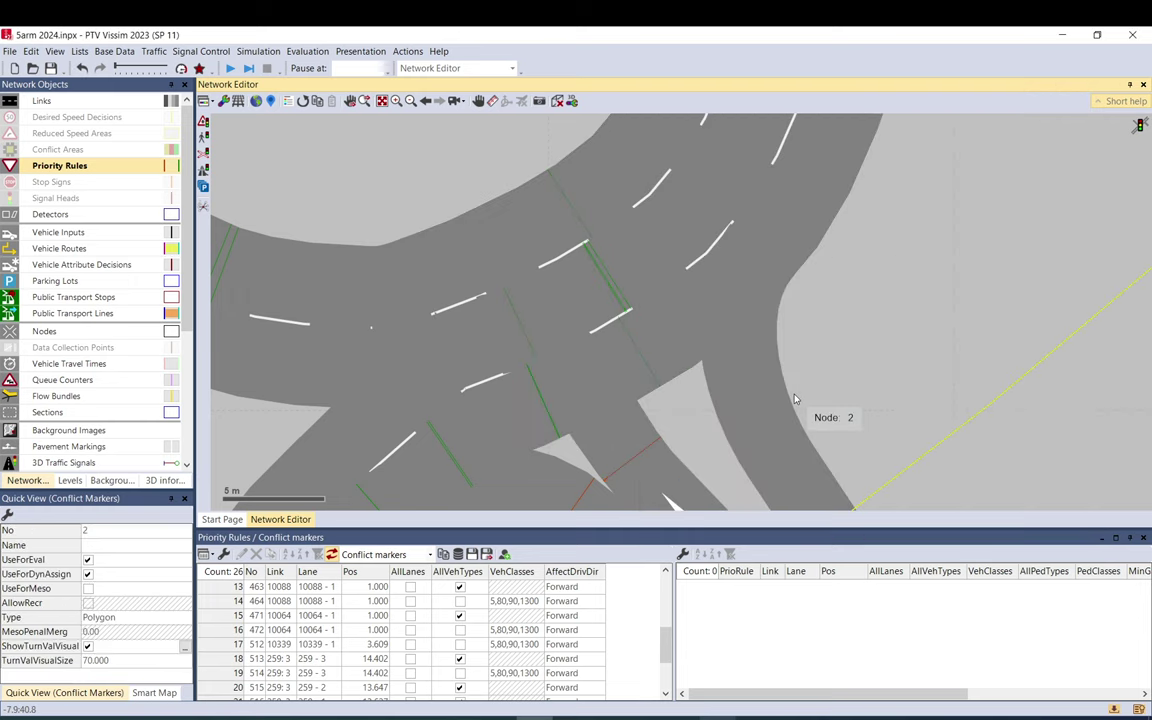
Inspect priority rules 513 and 516 on link 259's entry lanes, including the gap time of rule 513's marker on connector 10336 lane 1
{"action": "scroll", "coordinate": [540, 281], "scroll_direction": "up", "scroll_amount": 5}
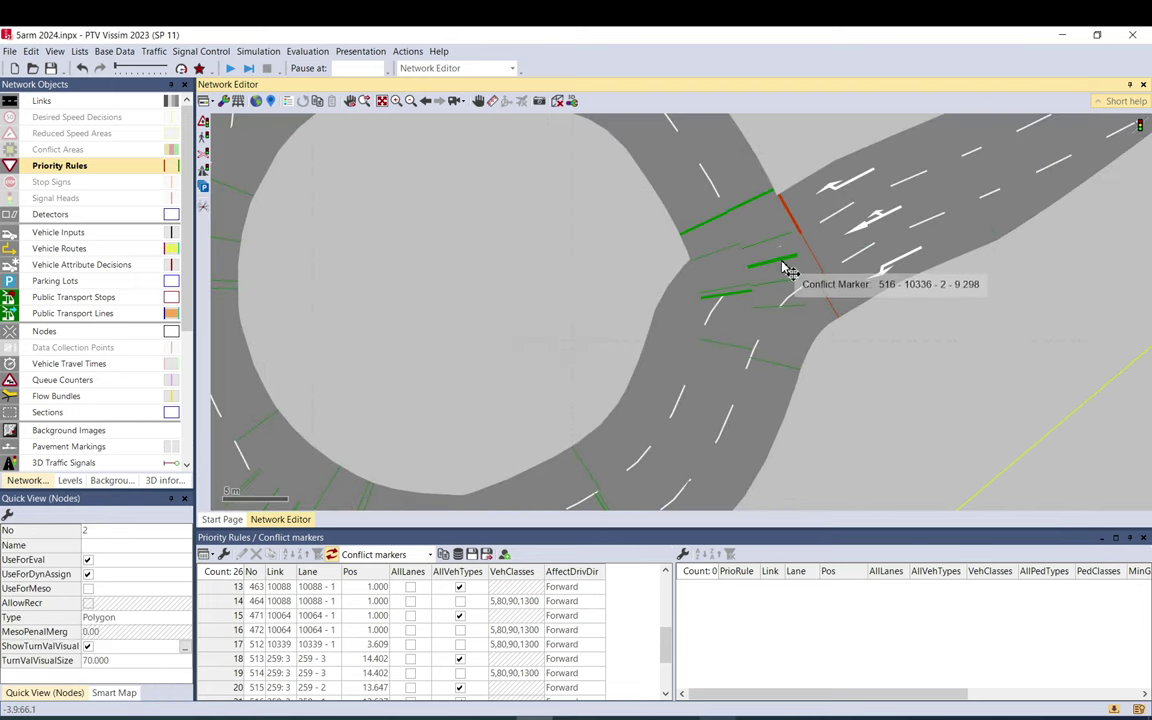
{"action": "scroll", "coordinate": [776, 268], "scroll_direction": "down", "scroll_amount": 1}
{"action": "left_click", "coordinate": [753, 352]}
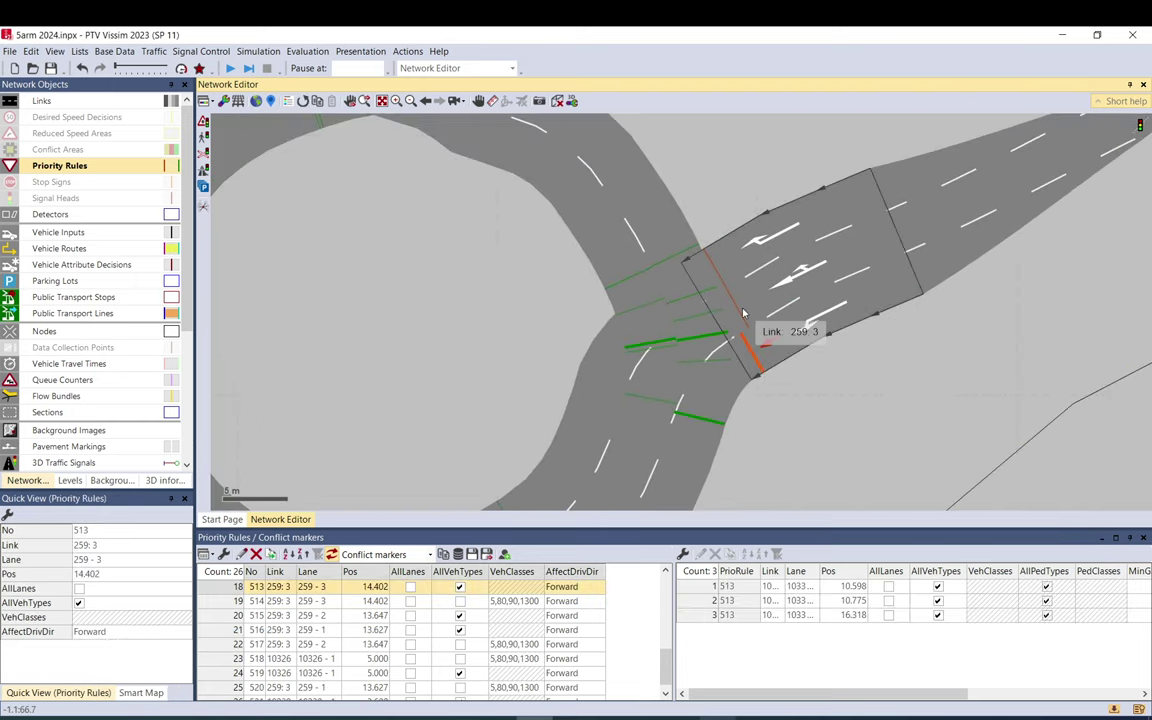
{"action": "left_click", "coordinate": [742, 303]}
{"action": "left_click", "coordinate": [736, 310]}
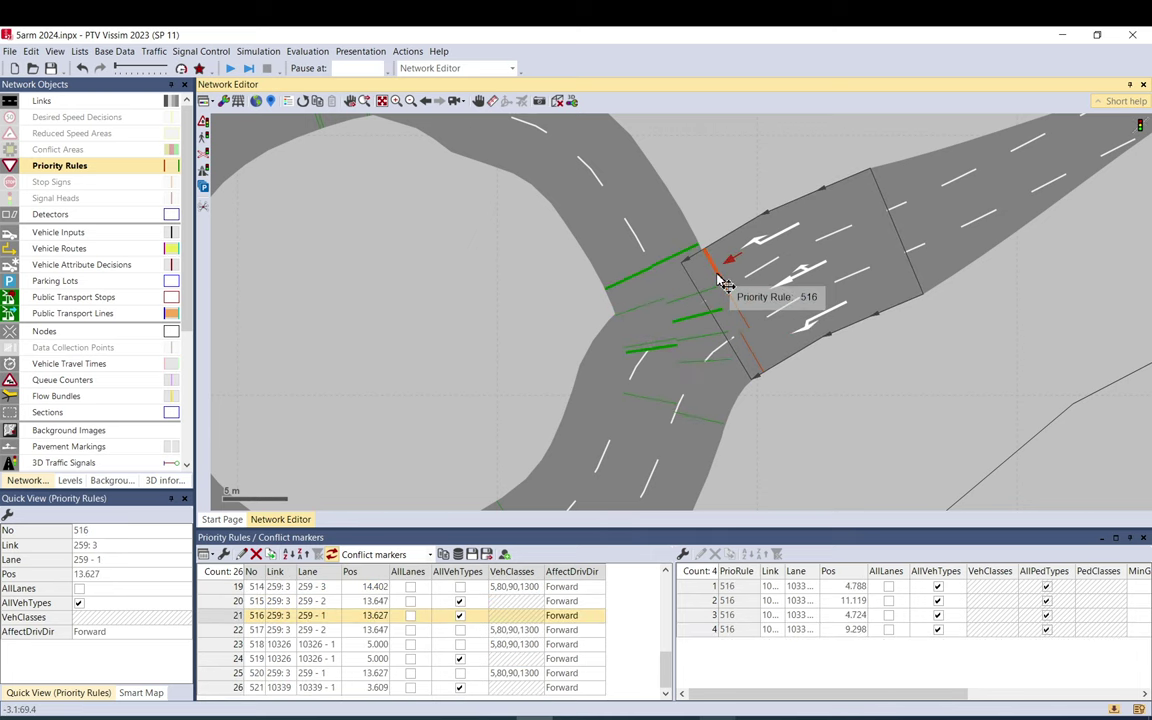
{"action": "left_click", "coordinate": [758, 356]}
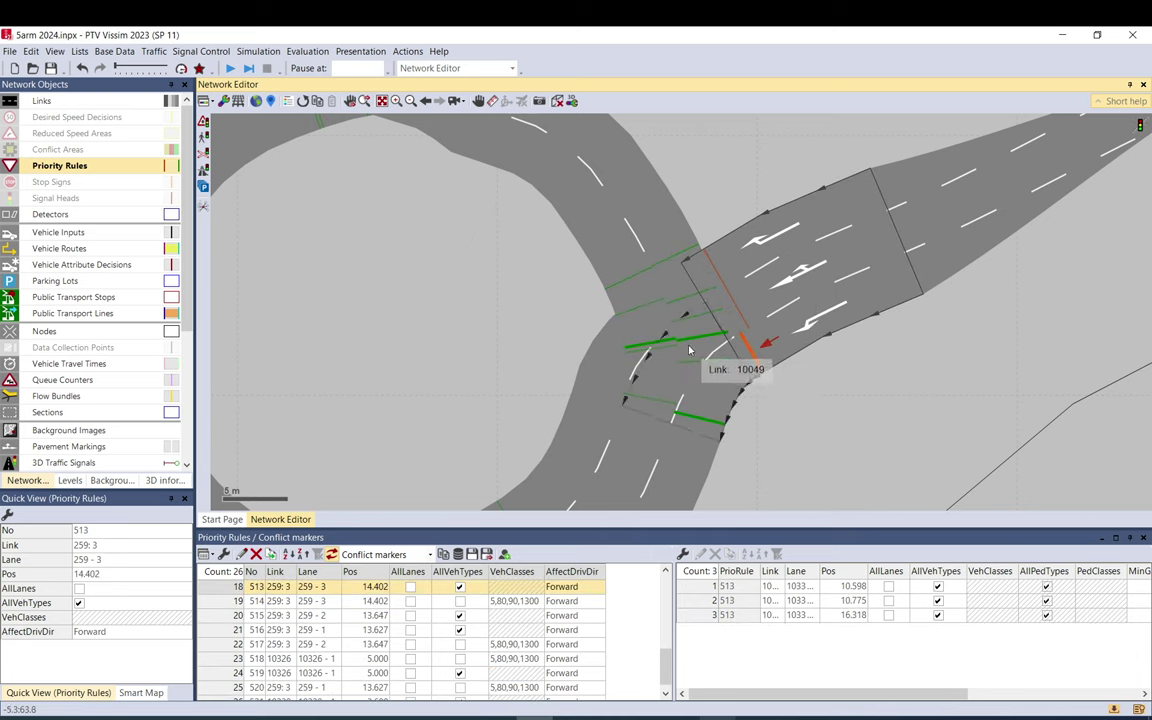
{"action": "double_click", "coordinate": [643, 355]}
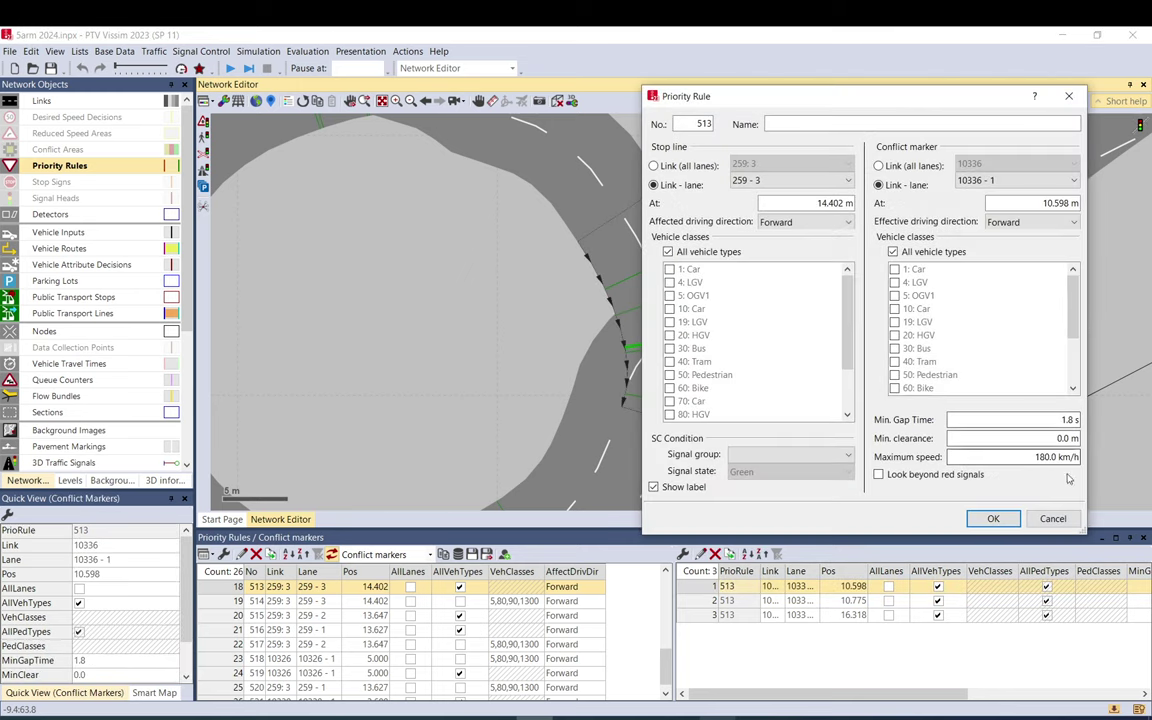
{"action": "left_click", "coordinate": [1052, 518]}
Examine the stop line on connector 10326 and its conflict markers on link 69 and merging connector 10397
{"action": "scroll", "coordinate": [741, 392], "scroll_direction": "down", "scroll_amount": 3}
{"action": "scroll", "coordinate": [741, 392], "scroll_direction": "up", "scroll_amount": 3}
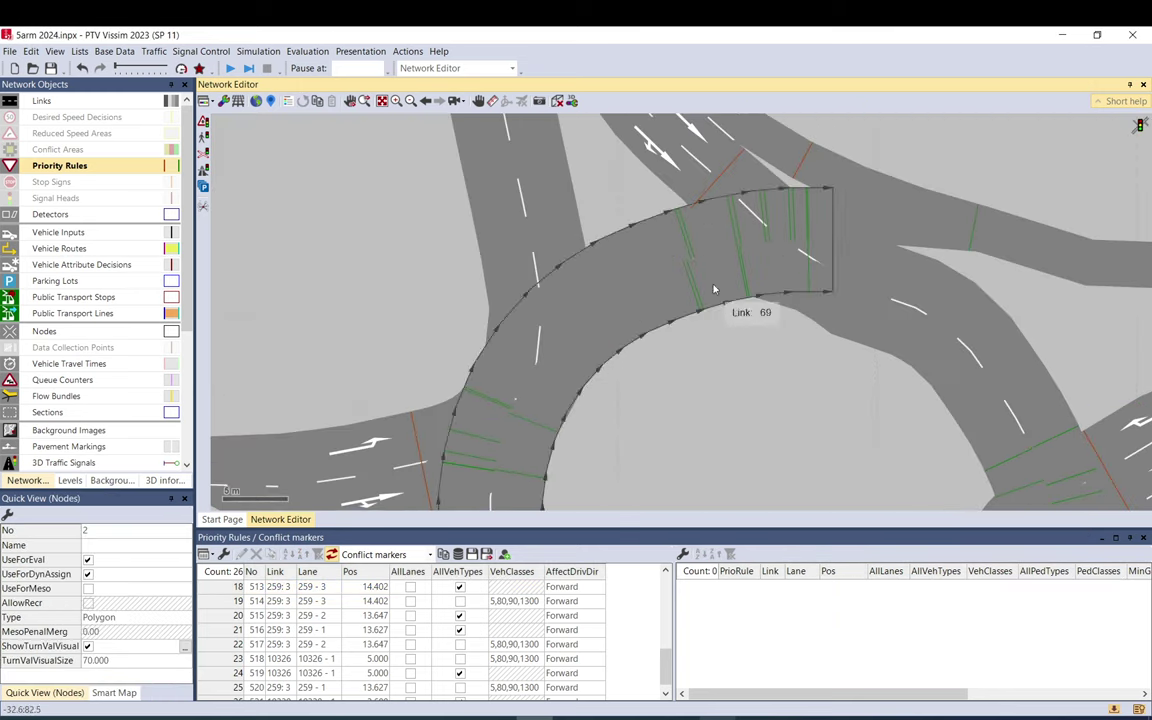
{"action": "left_click", "coordinate": [812, 165]}
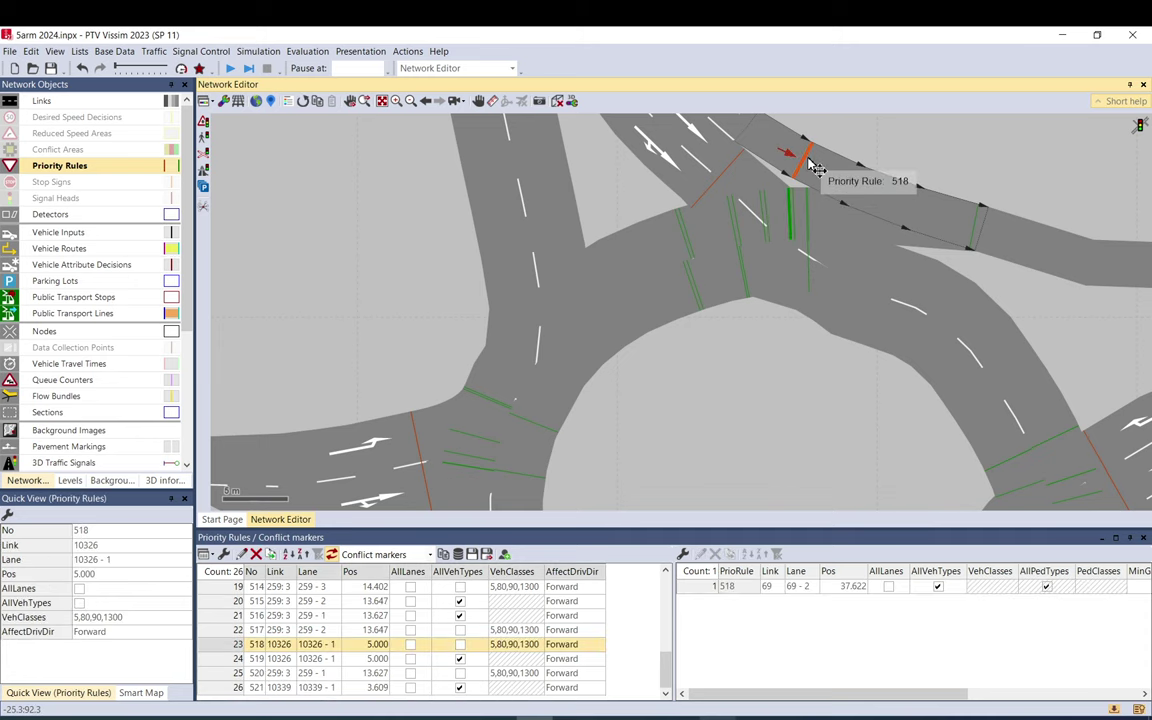
{"action": "scroll", "coordinate": [496, 189], "scroll_direction": "up", "scroll_amount": 1}
{"action": "scroll", "coordinate": [545, 355], "scroll_direction": "down", "scroll_amount": 3}
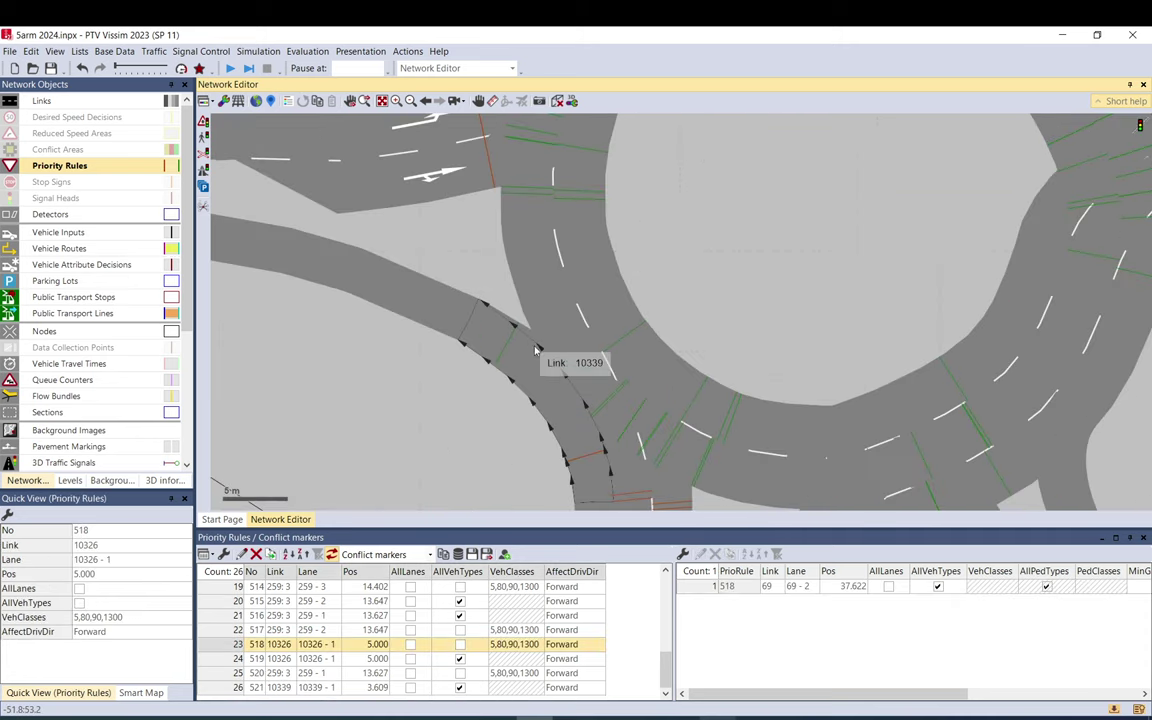
{"action": "scroll", "coordinate": [612, 442], "scroll_direction": "up", "scroll_amount": 3}
{"action": "scroll", "coordinate": [730, 323], "scroll_direction": "up", "scroll_amount": 2}
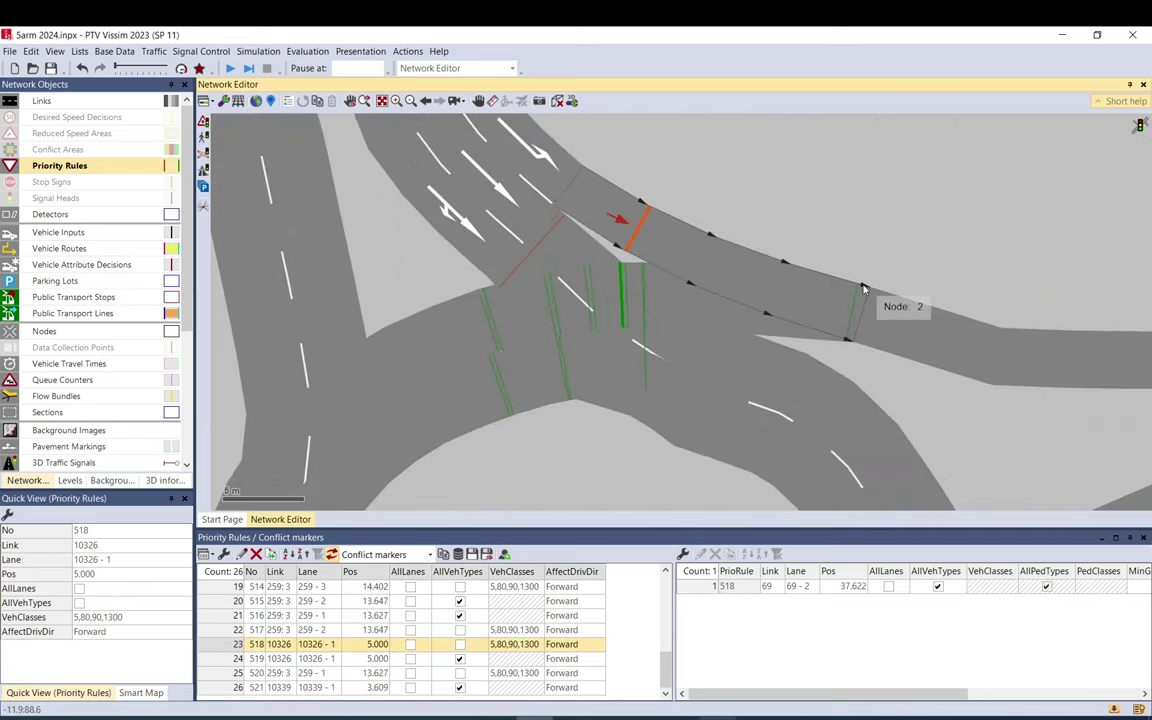
{"action": "left_click", "coordinate": [862, 303]}
{"action": "left_click", "coordinate": [862, 310]}
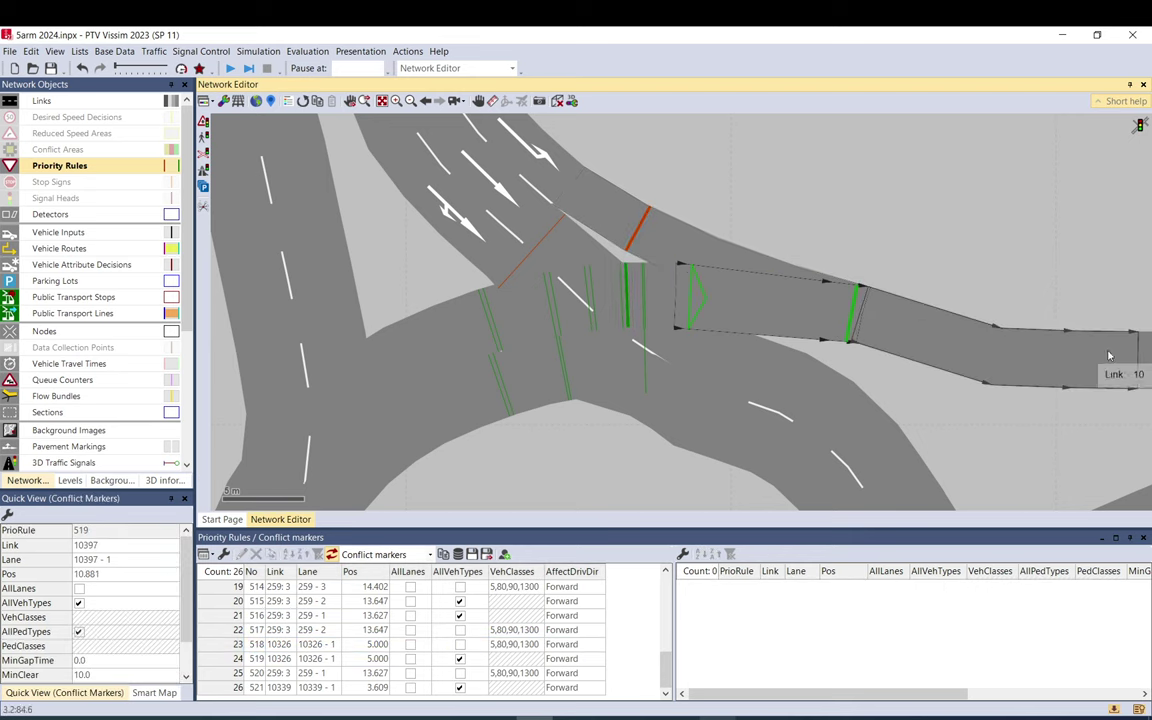
{"action": "left_click", "coordinate": [633, 230]}
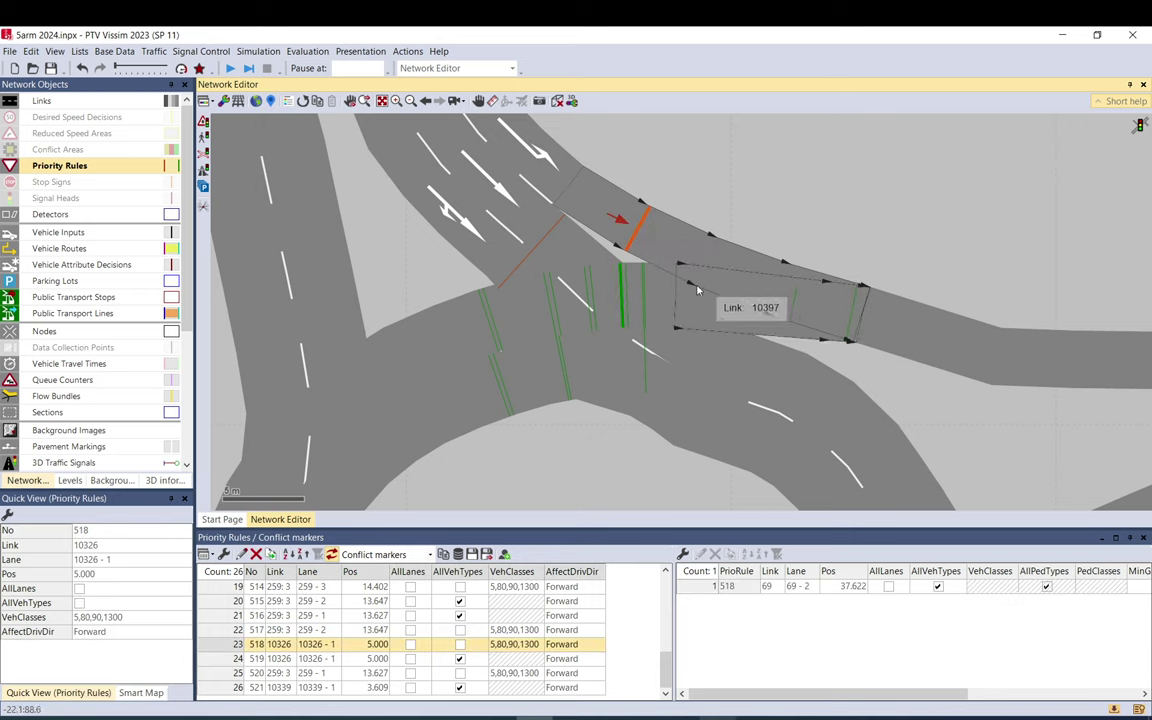
{"action": "left_click", "coordinate": [655, 188]}
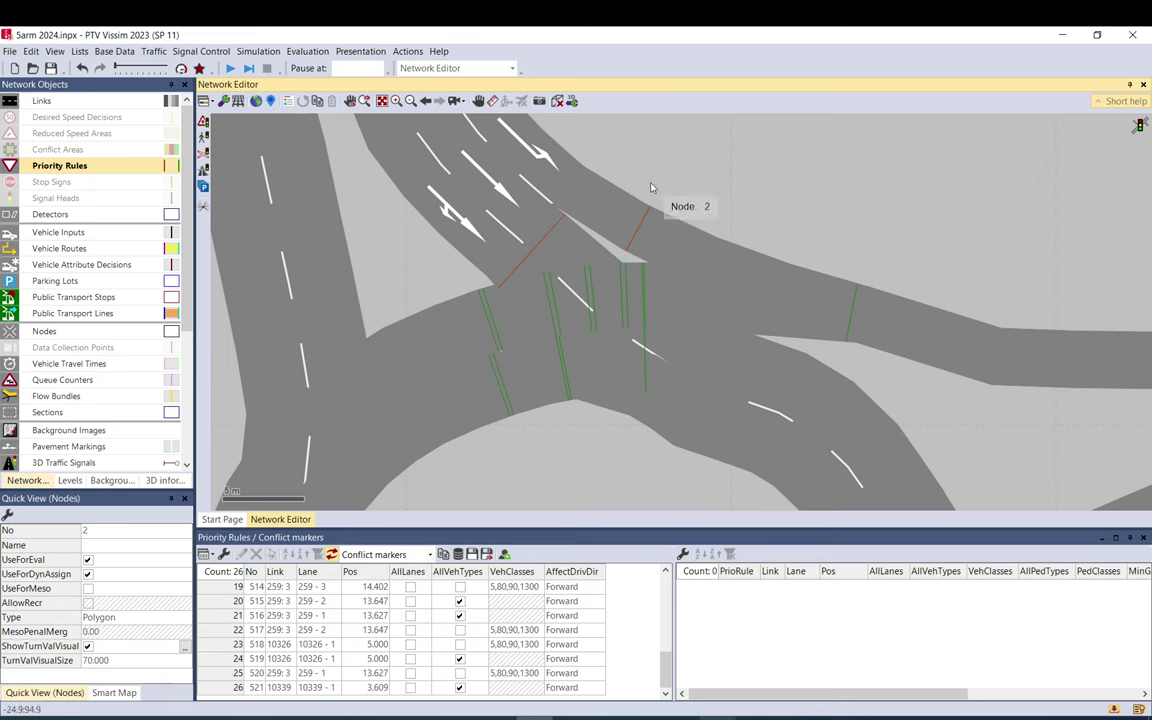
Review rules 141 and 139 on connector 10329 with their link 69 markers, and survey the priority rules around the roundabout
{"action": "left_click", "coordinate": [521, 281]}
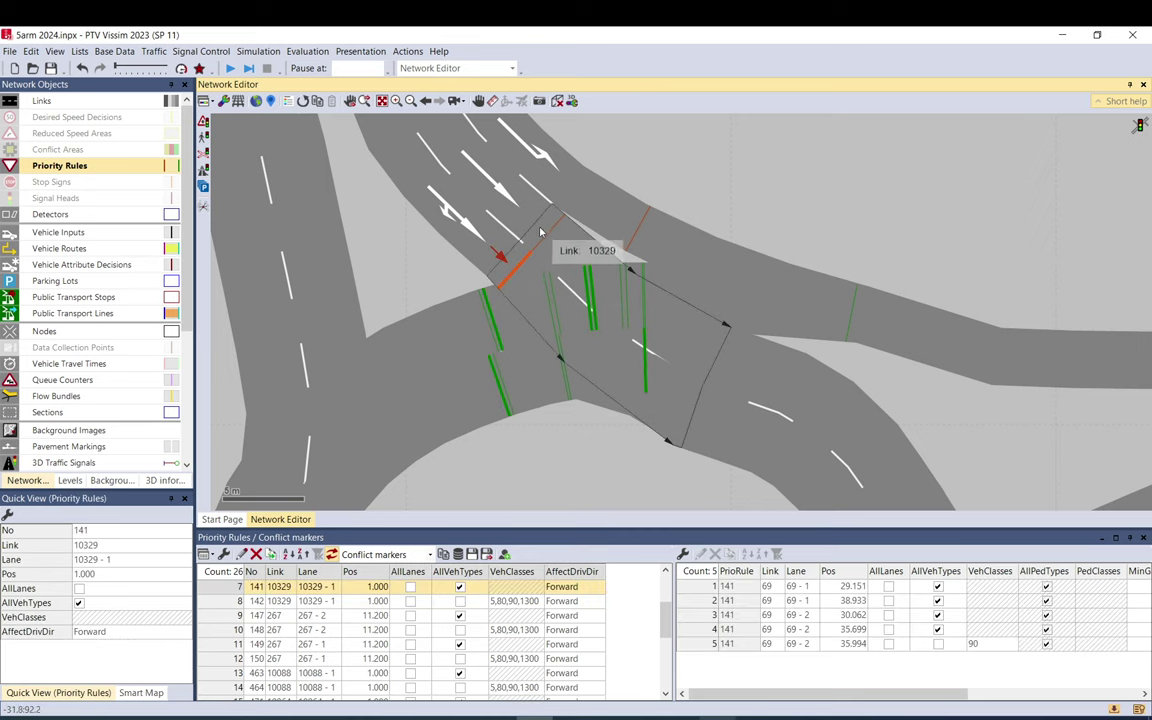
{"action": "left_click", "coordinate": [546, 234]}
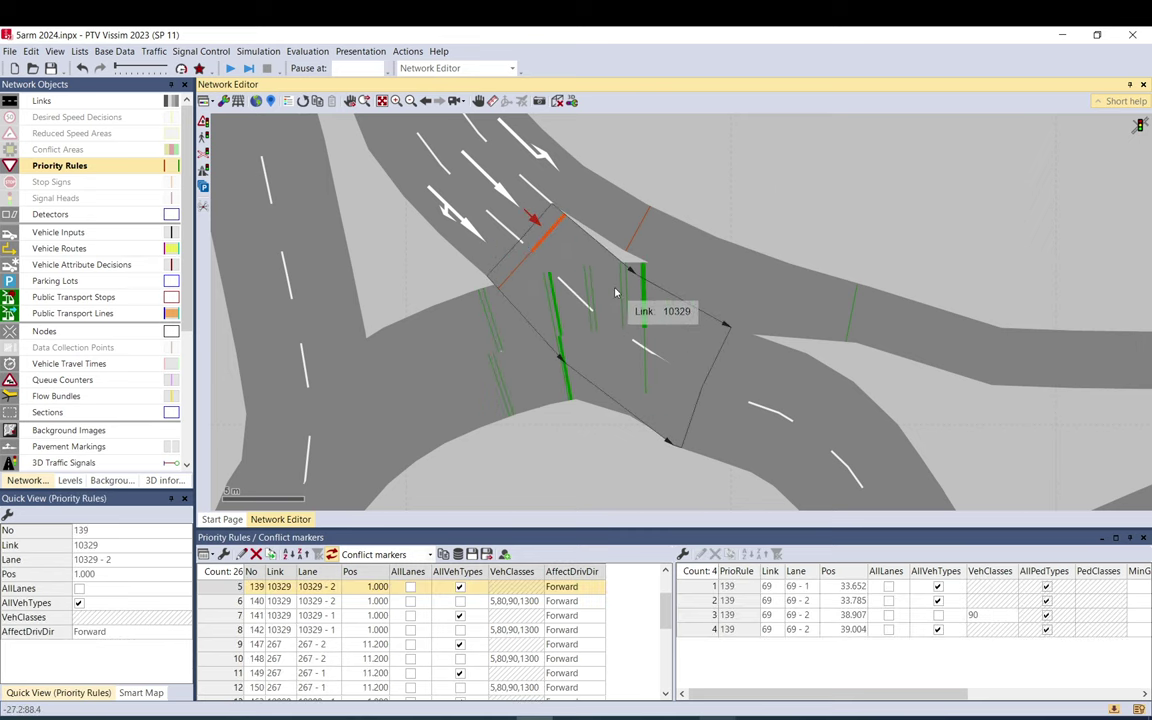
{"action": "left_click", "coordinate": [615, 292]}
{"action": "scroll", "coordinate": [615, 292], "scroll_direction": "down", "scroll_amount": 6}
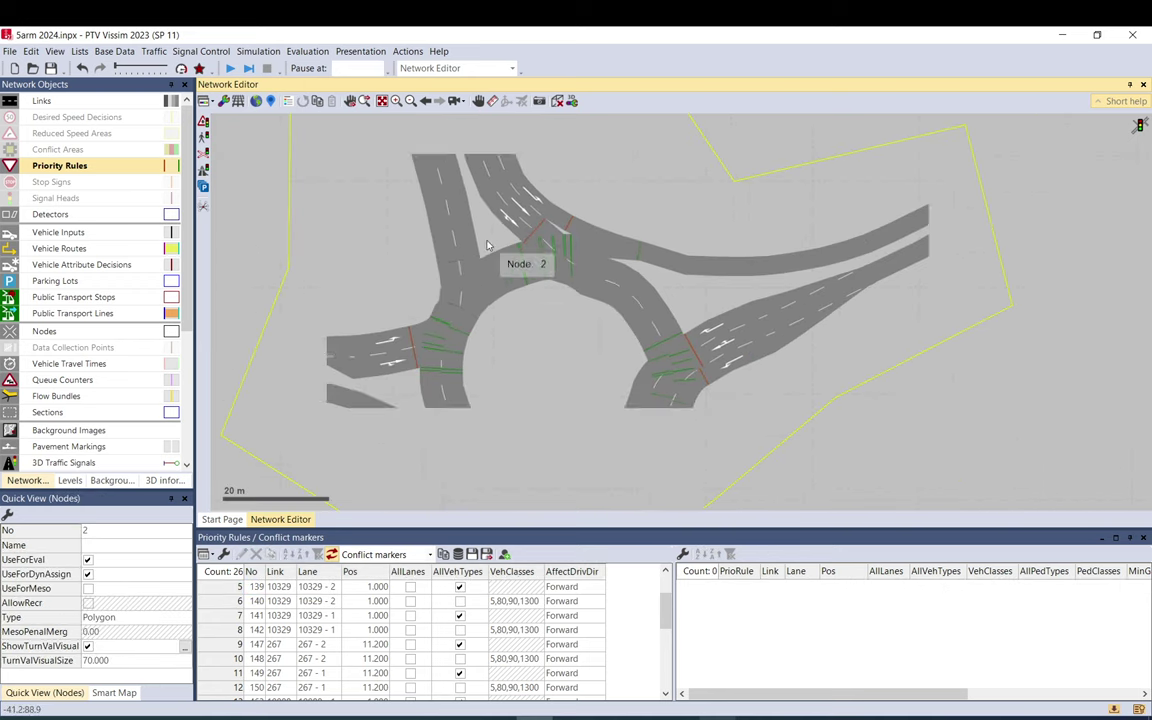
{"action": "left_click_drag", "start_coordinate": [490, 323], "coordinate": [489, 265]}
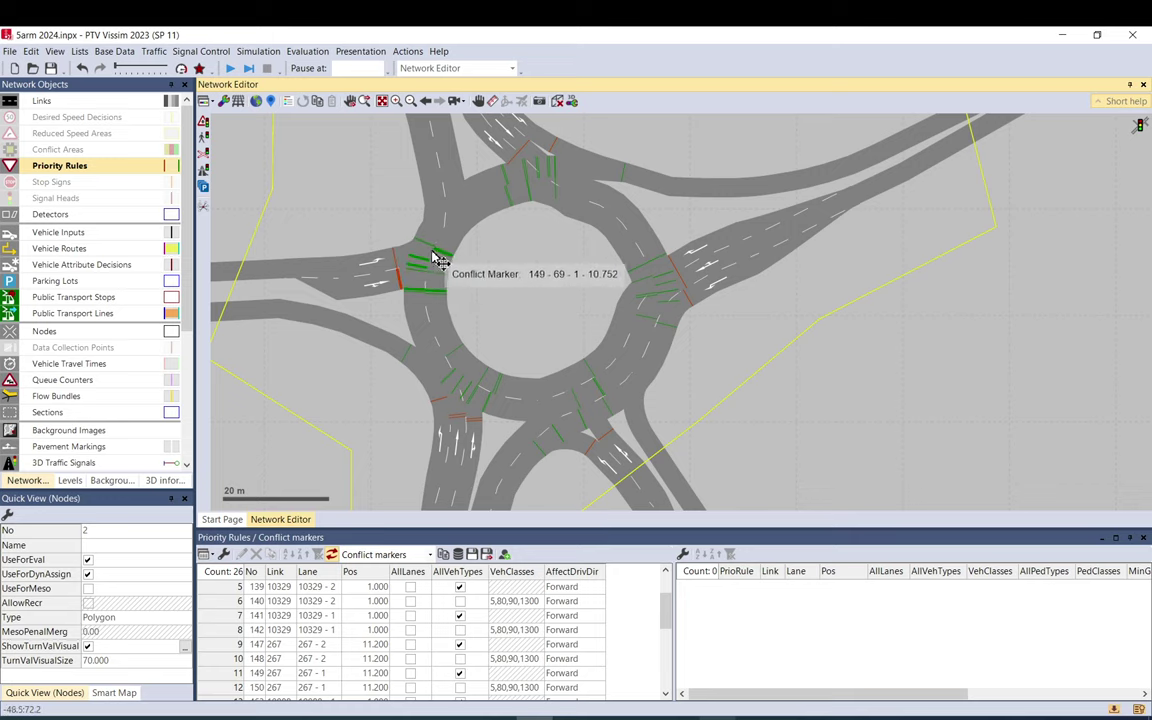
{"action": "left_click_drag", "start_coordinate": [557, 293], "coordinate": [567, 336]}
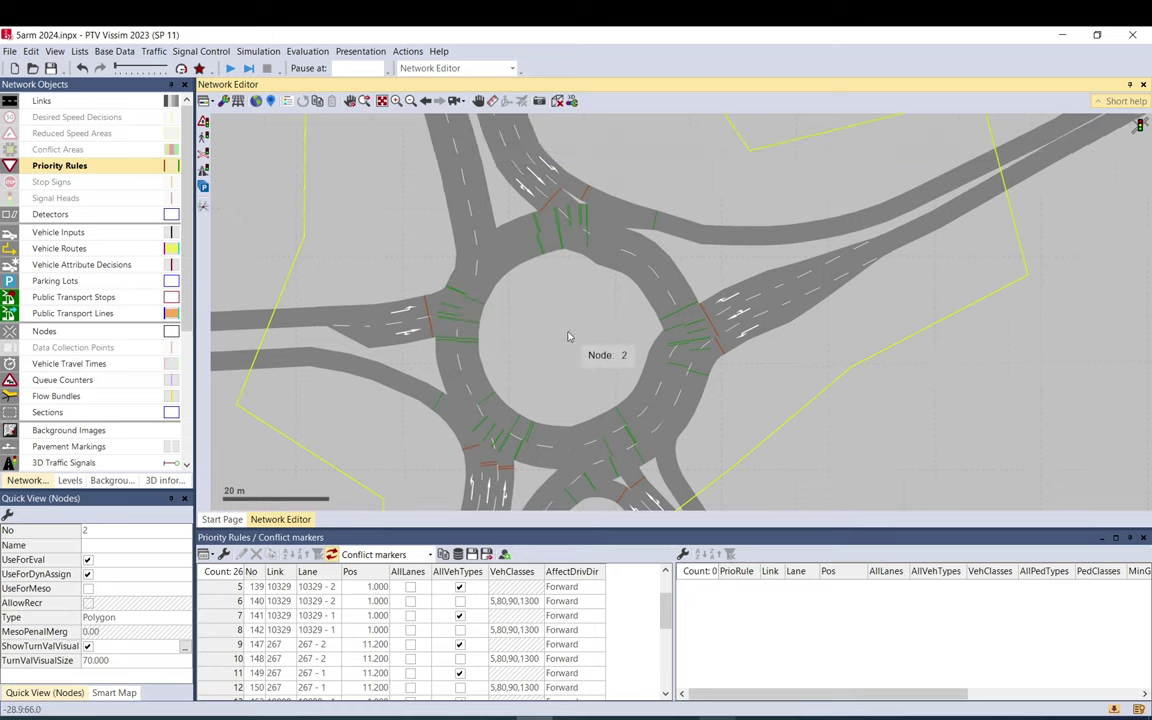